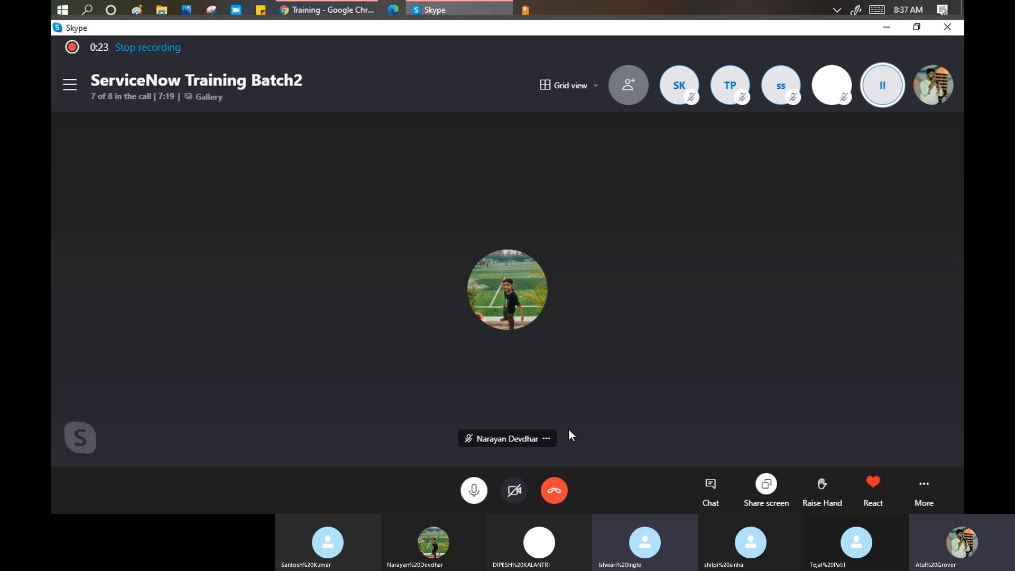
- Re-enter the password in the ServiceNow login form and log in to the training instance
{"action": "left_click", "coordinate": [319, 12]}
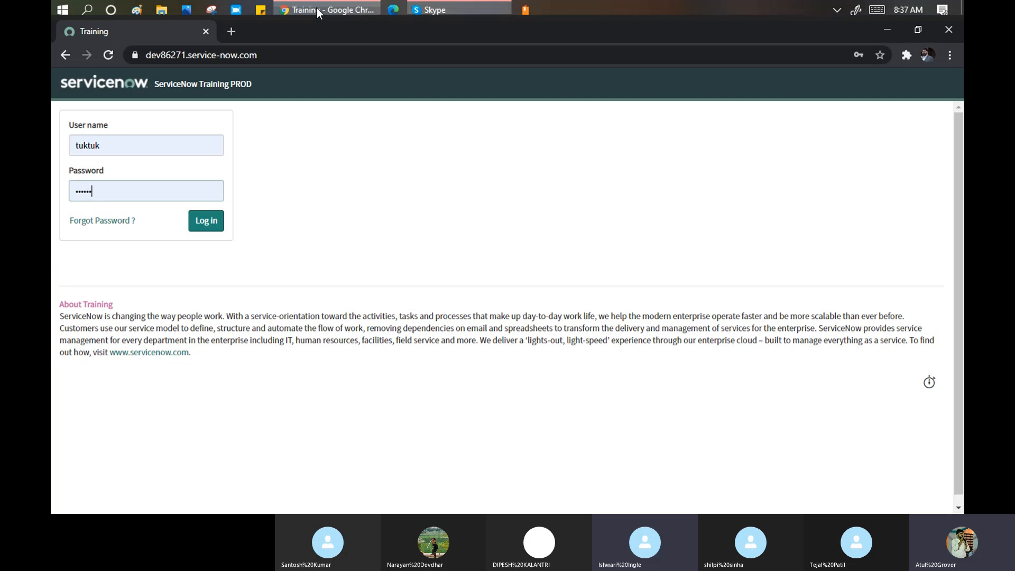
{"action": "left_click", "coordinate": [141, 194]}
{"action": "key", "text": "BackSpace"}
{"action": "key", "text": "BackSpace"}
{"action": "key", "text": "BackSpace"}
{"action": "key", "text": "BackSpace"}
{"action": "key", "text": "BackSpace"}
{"action": "key", "text": "BackSpace"}
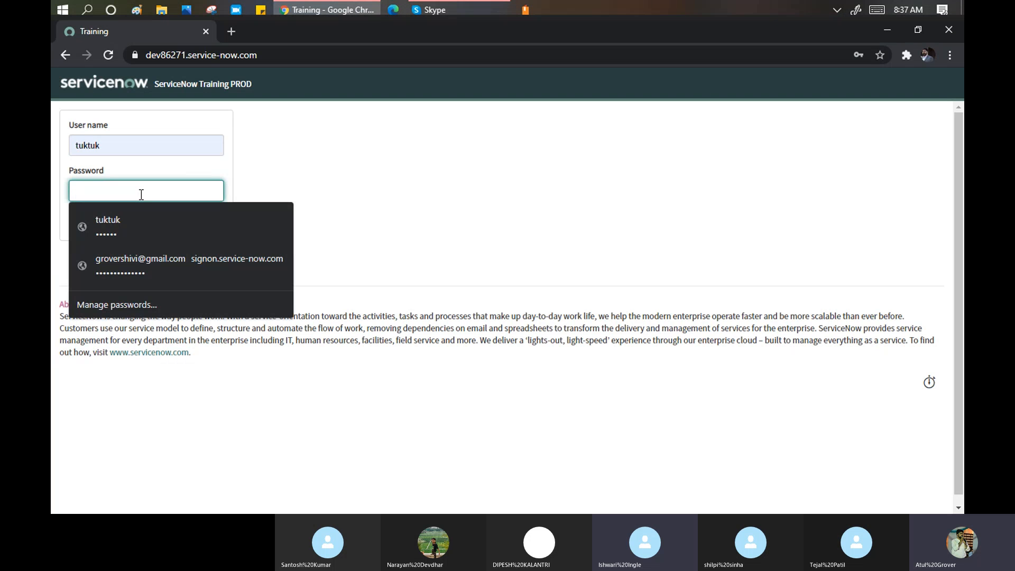
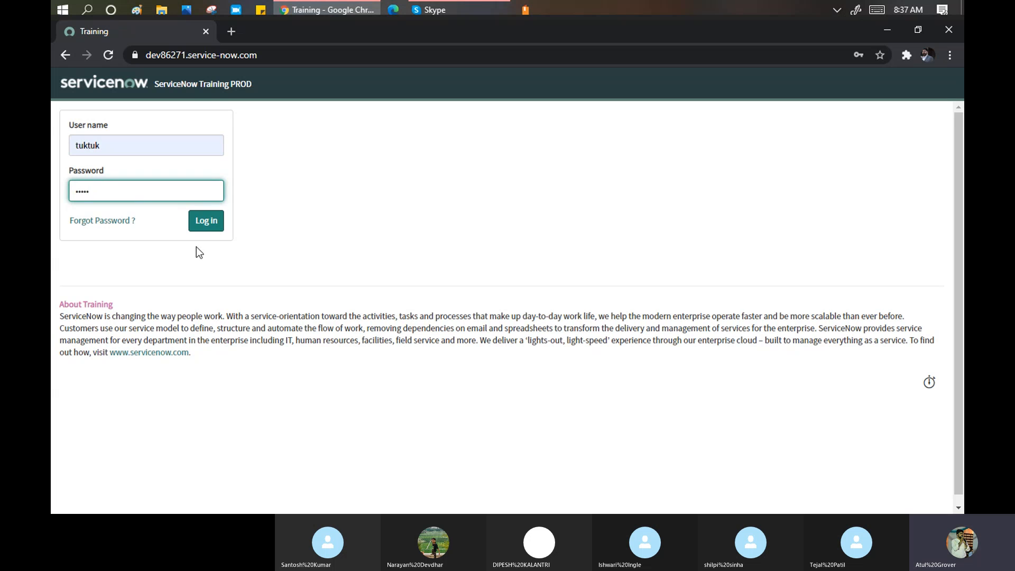
{"action": "left_click", "coordinate": [210, 228]}
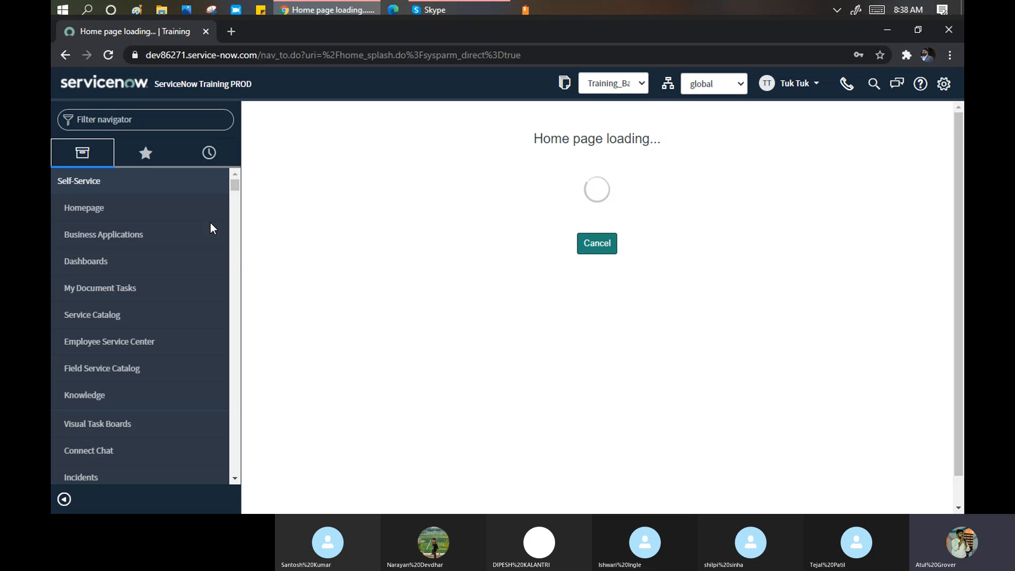
- Filter the navigator by 'user a' and decline Chrome's offer to update the password
{"action": "left_click", "coordinate": [148, 117]}
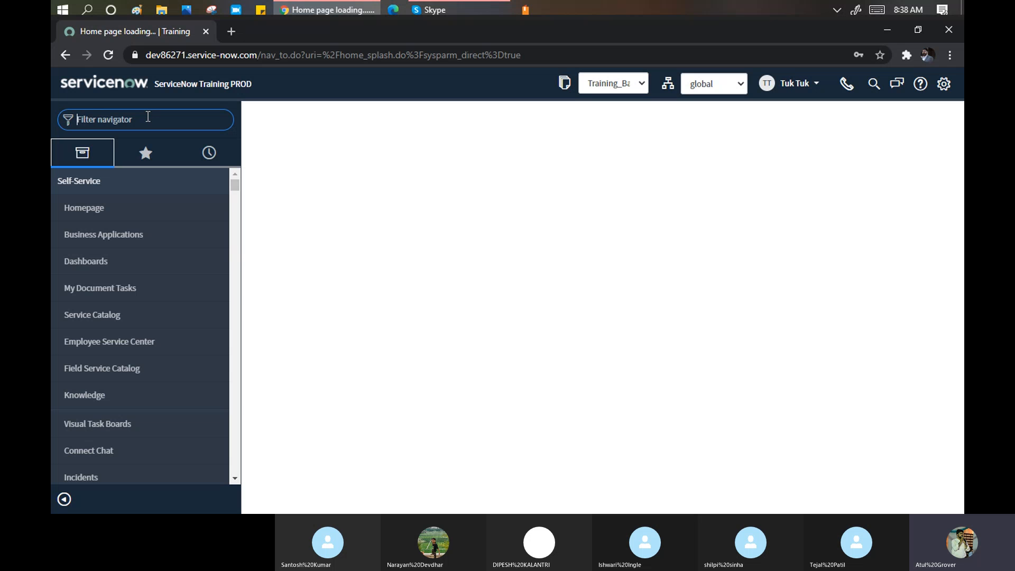
{"action": "type", "text": "user a"}
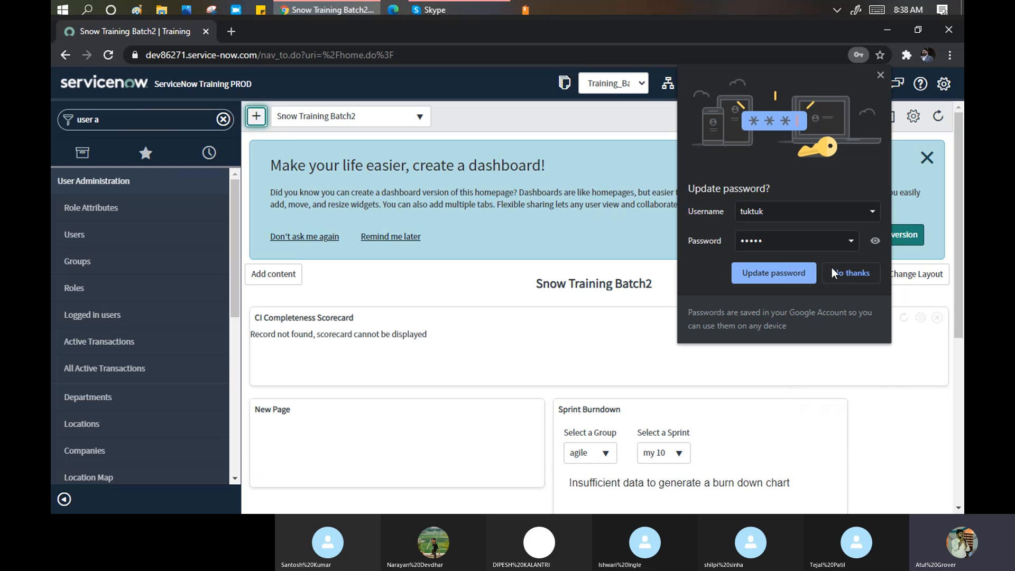
{"action": "left_click", "coordinate": [843, 273]}
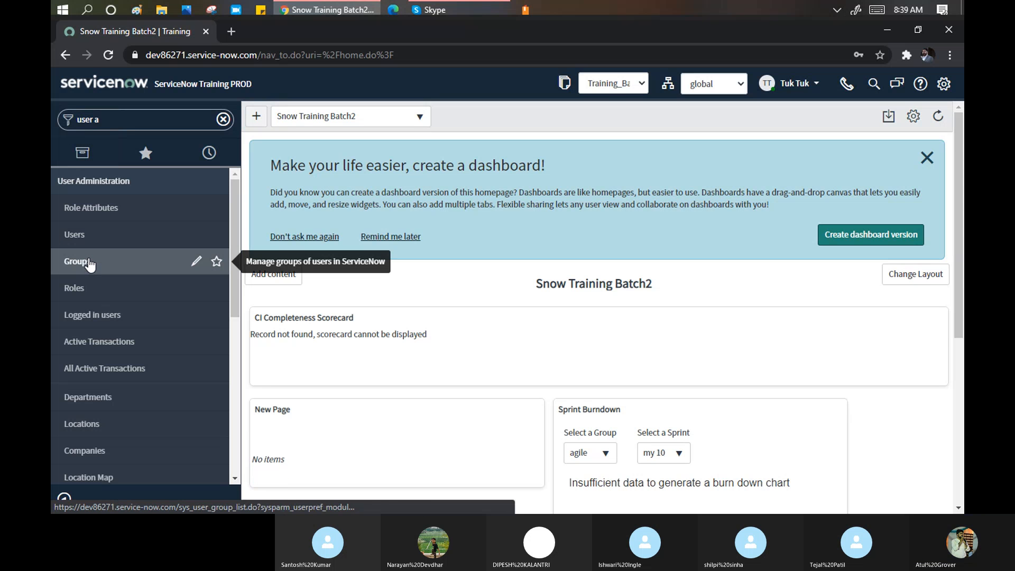
- Open Groups in a new tab and use Show Matching to filter it to ACME Support
{"action": "middle_click", "coordinate": [89, 262]}
{"action": "left_click", "coordinate": [273, 33]}
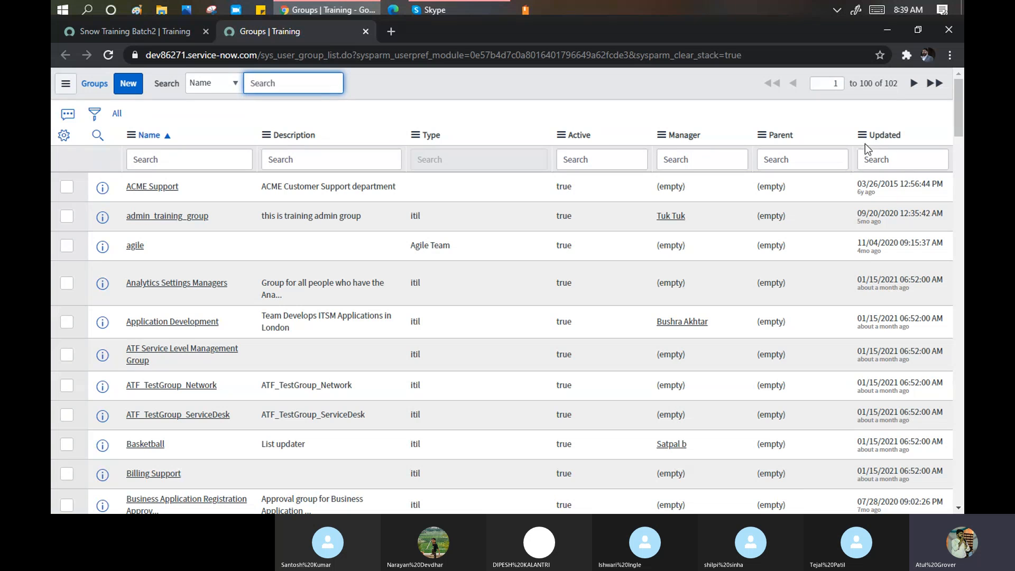
{"action": "right_click", "coordinate": [142, 138]}
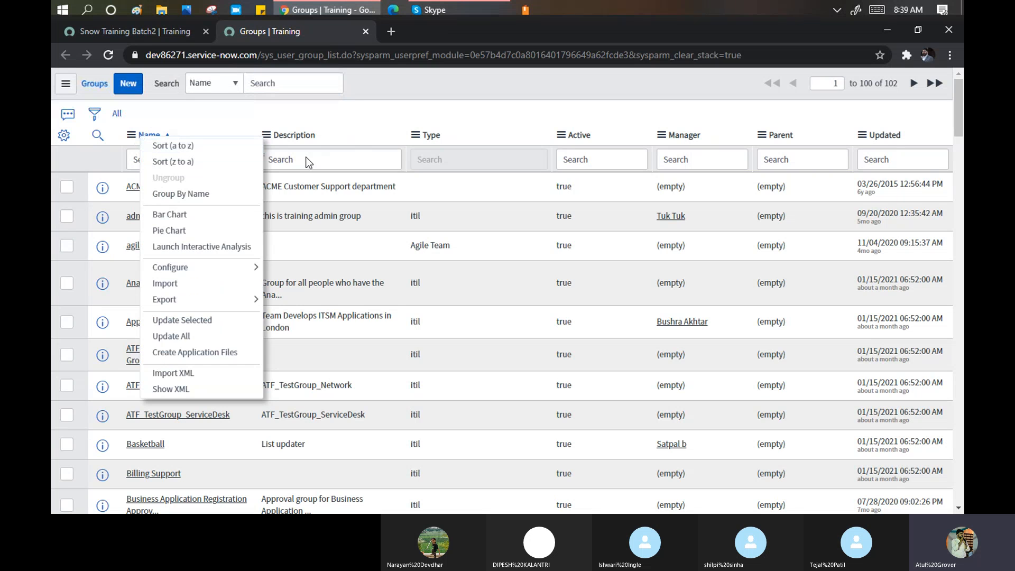
{"action": "key", "text": "Escape"}
{"action": "right_click", "coordinate": [140, 191]}
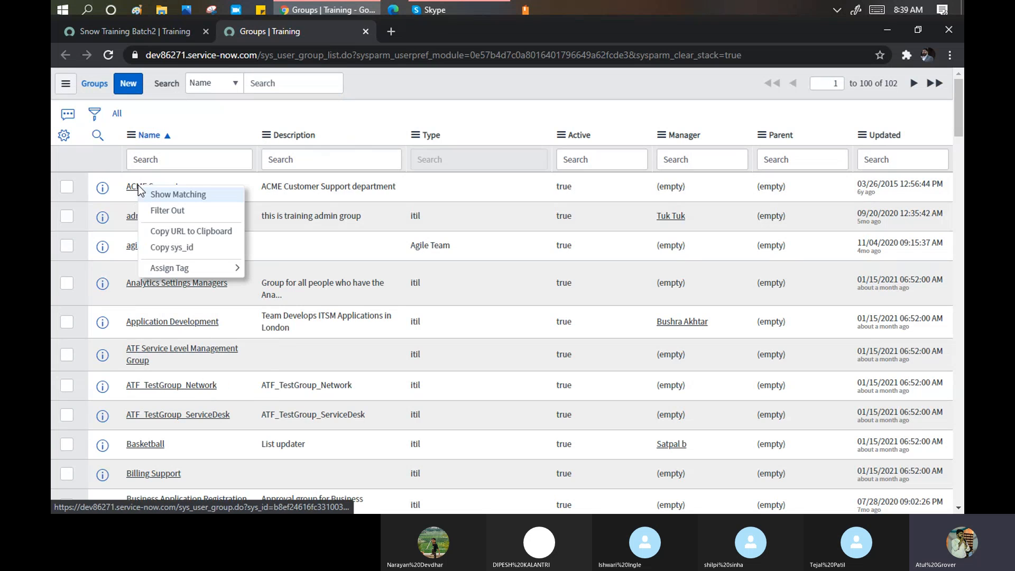
{"action": "left_click", "coordinate": [169, 194]}
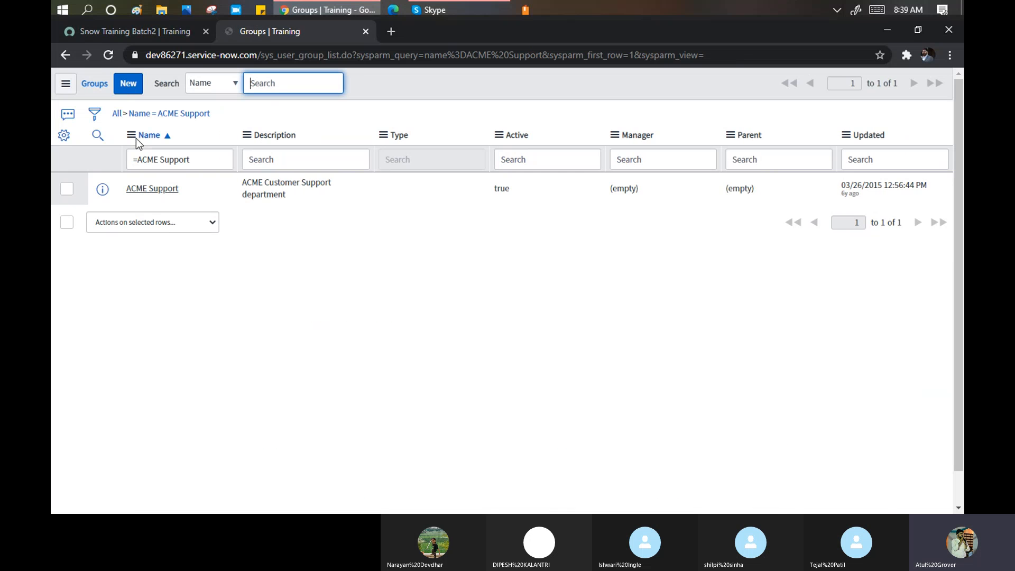
- Export the ACME Support Groups list as Excel (.xlsx) and download sys_user_group.xlsx
{"action": "left_click", "coordinate": [132, 137]}
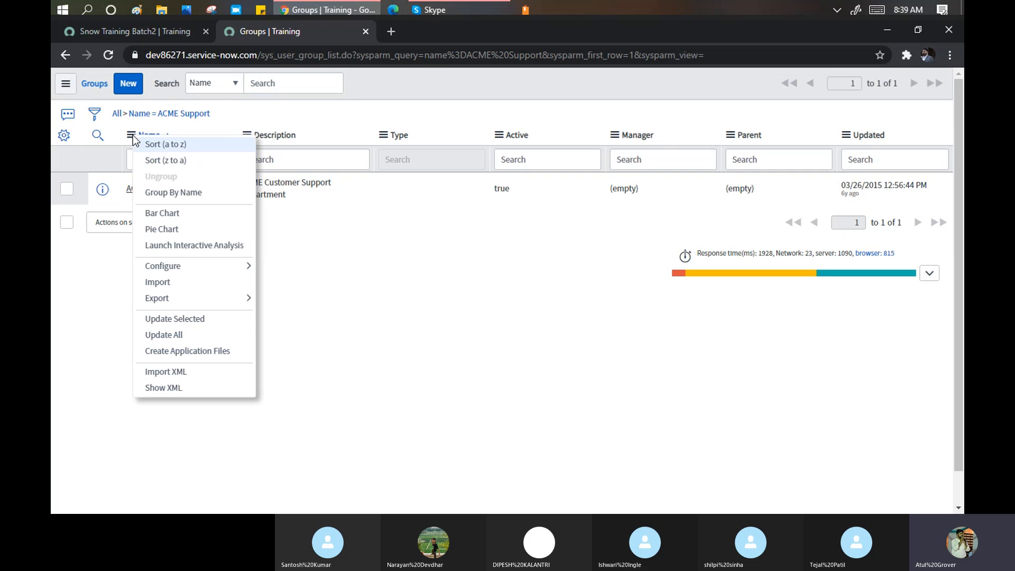
{"action": "mouse_move", "coordinate": [241, 299]}
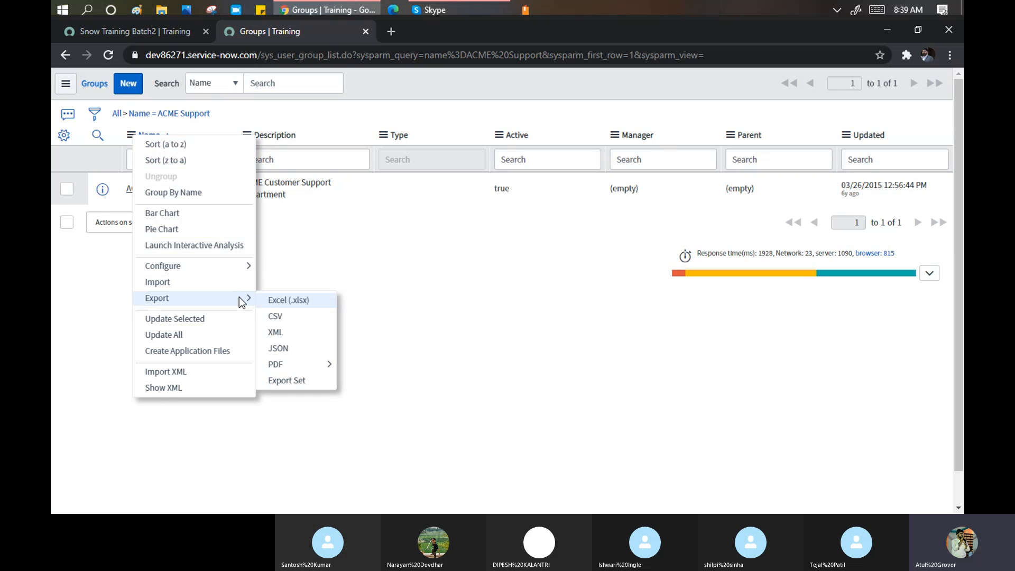
{"action": "left_click", "coordinate": [288, 301]}
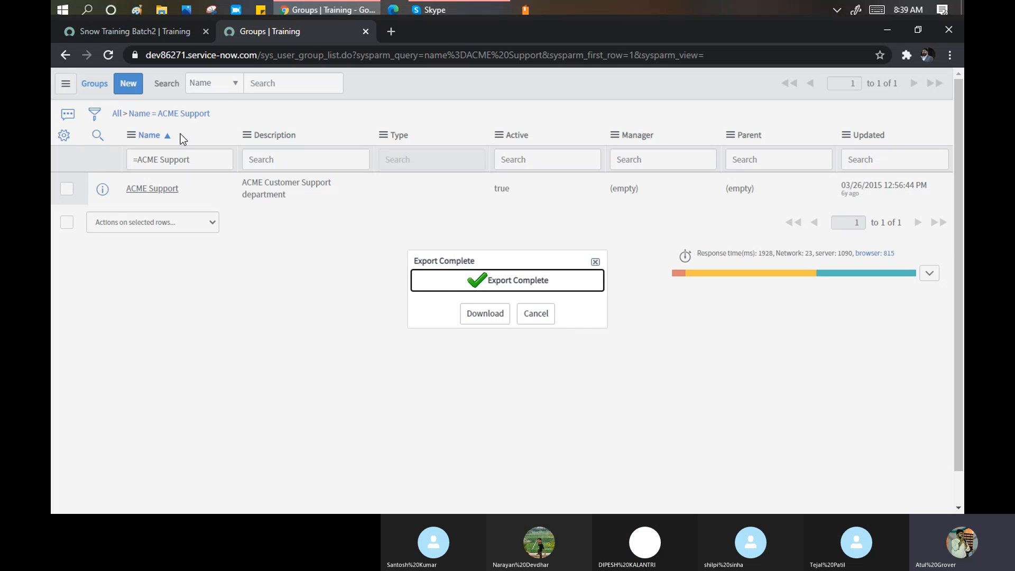
{"action": "left_click", "coordinate": [483, 314]}
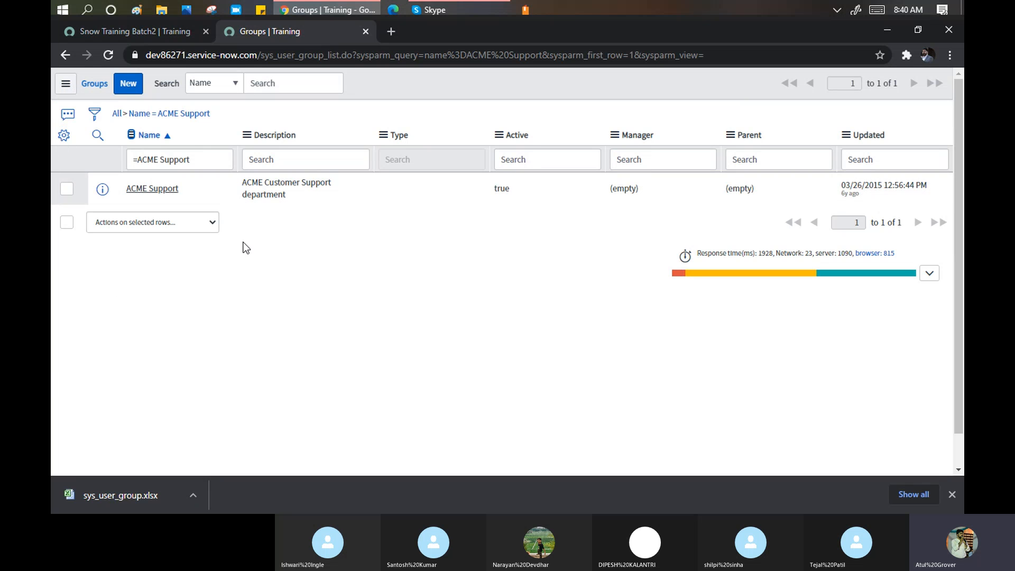
- Choose Import from the Name column menu and review the Import external data into Group page
{"action": "left_click", "coordinate": [131, 135]}
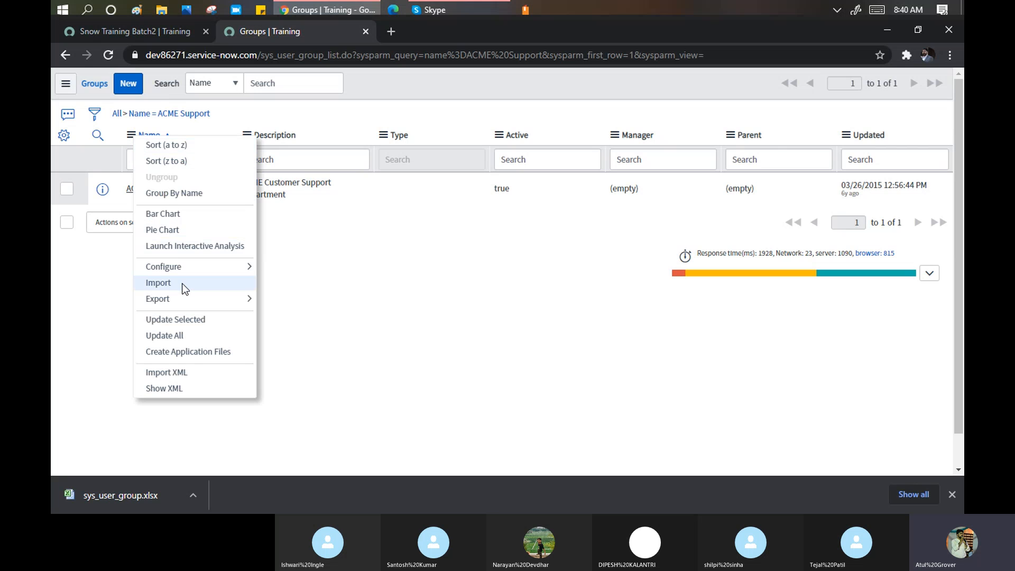
{"action": "left_click", "coordinate": [158, 283]}
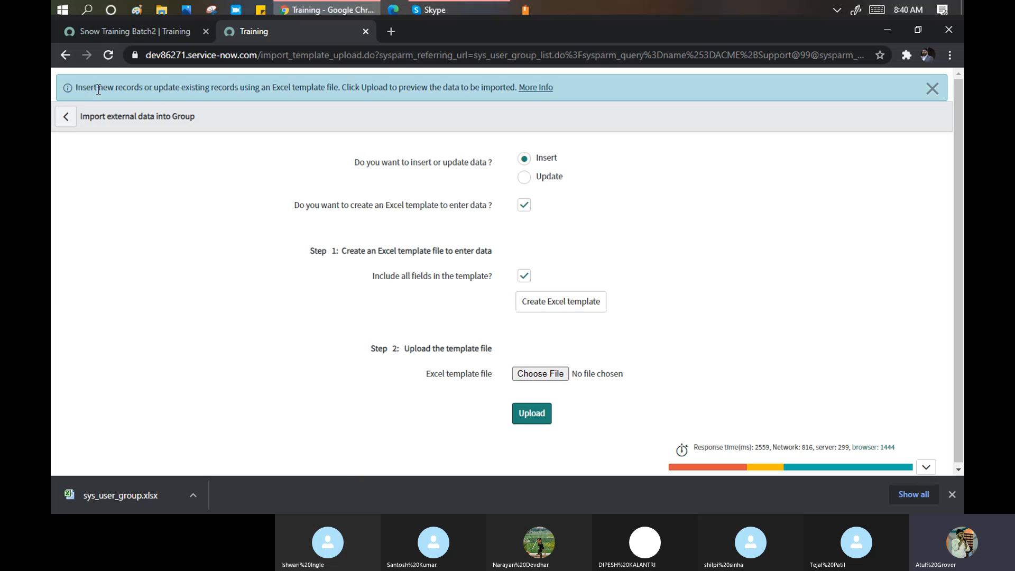
{"action": "left_click_drag", "start_coordinate": [85, 87], "coordinate": [328, 92]}
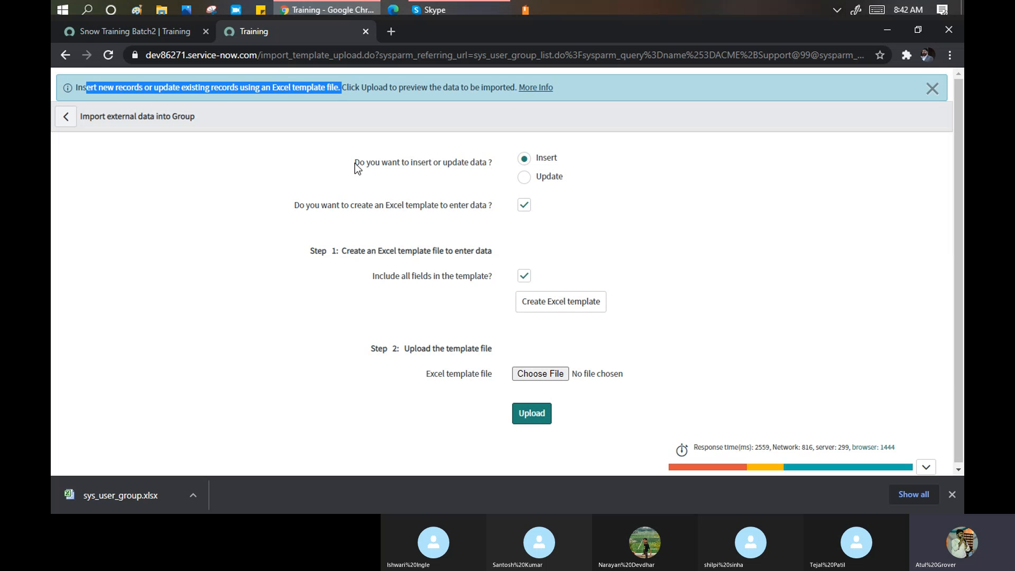
- Set the import to Insert with 'create an Excel template' on and all fields included
{"action": "left_click_drag", "start_coordinate": [354, 163], "coordinate": [427, 177]}
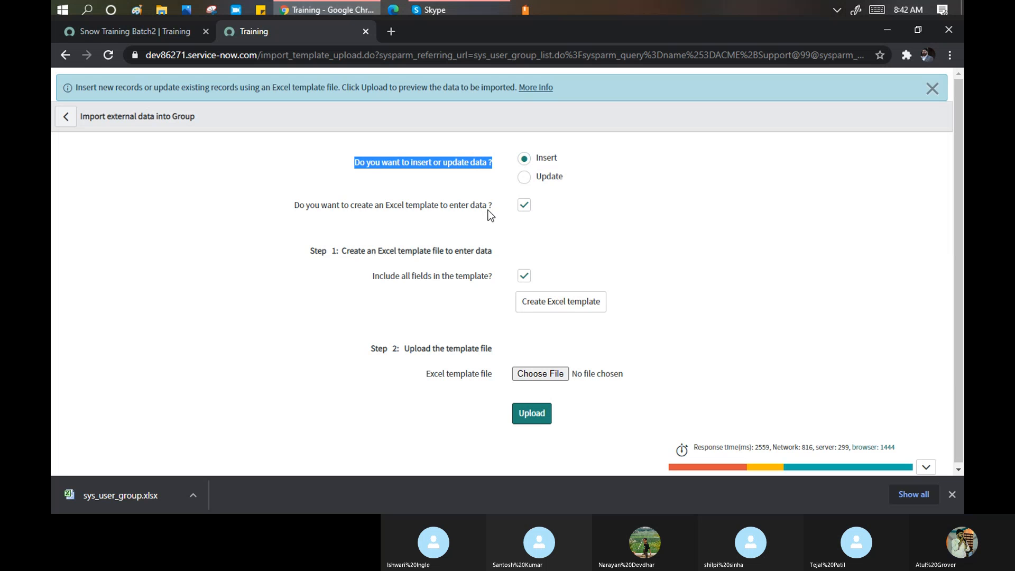
{"action": "left_click", "coordinate": [524, 205]}
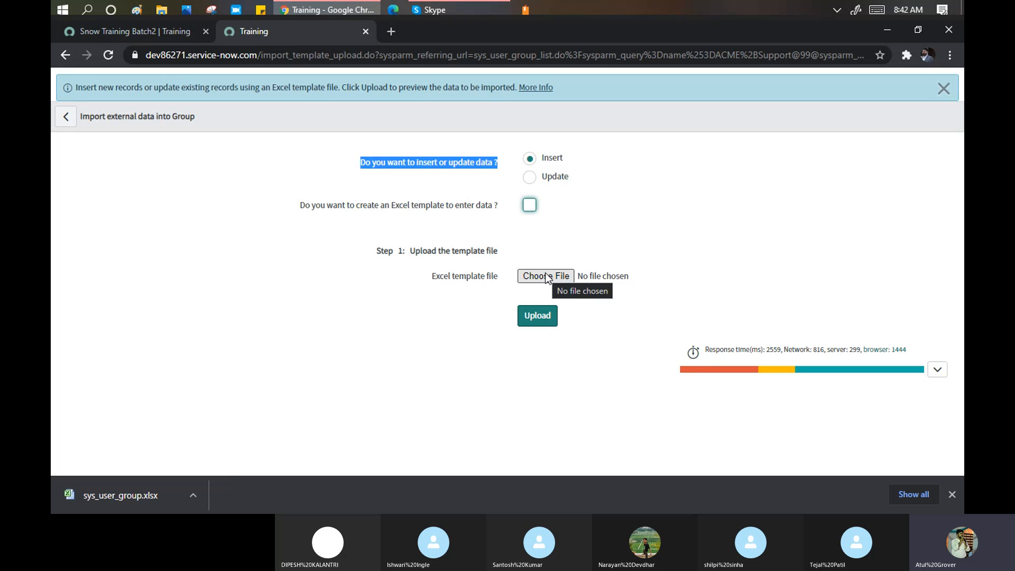
{"action": "left_click", "coordinate": [530, 206]}
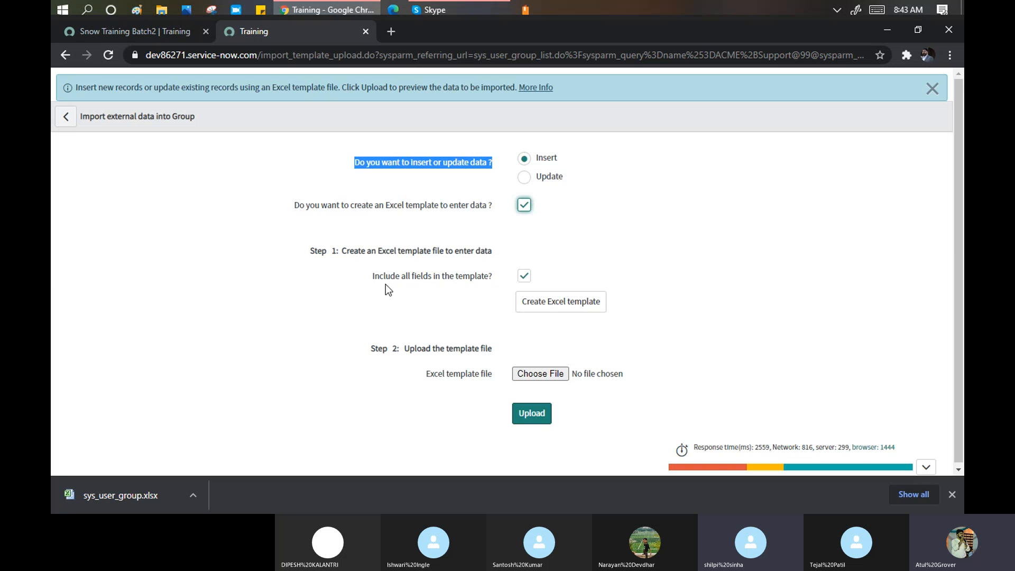
{"action": "mouse_move", "coordinate": [384, 287]}
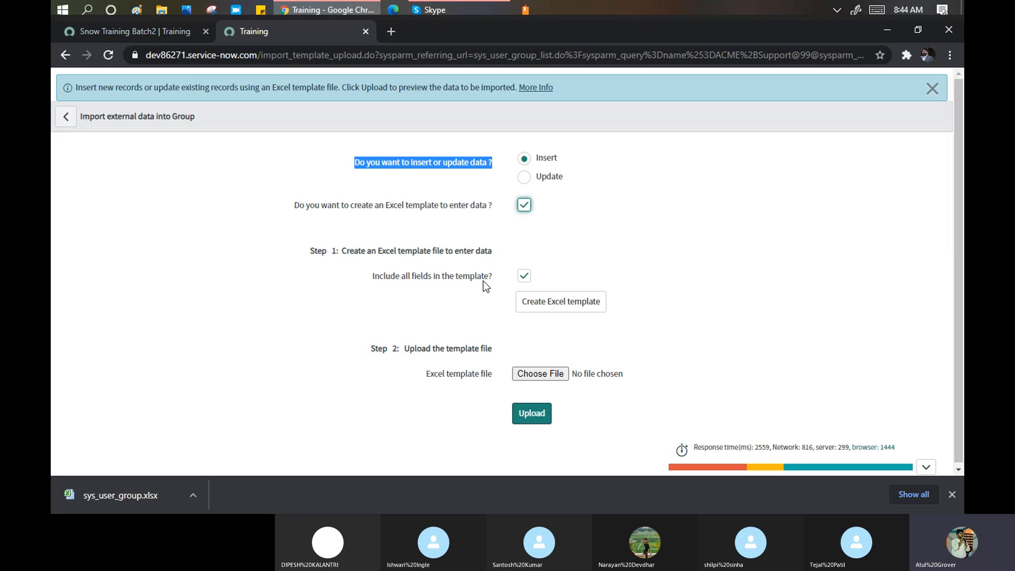
{"action": "mouse_move", "coordinate": [487, 280]}
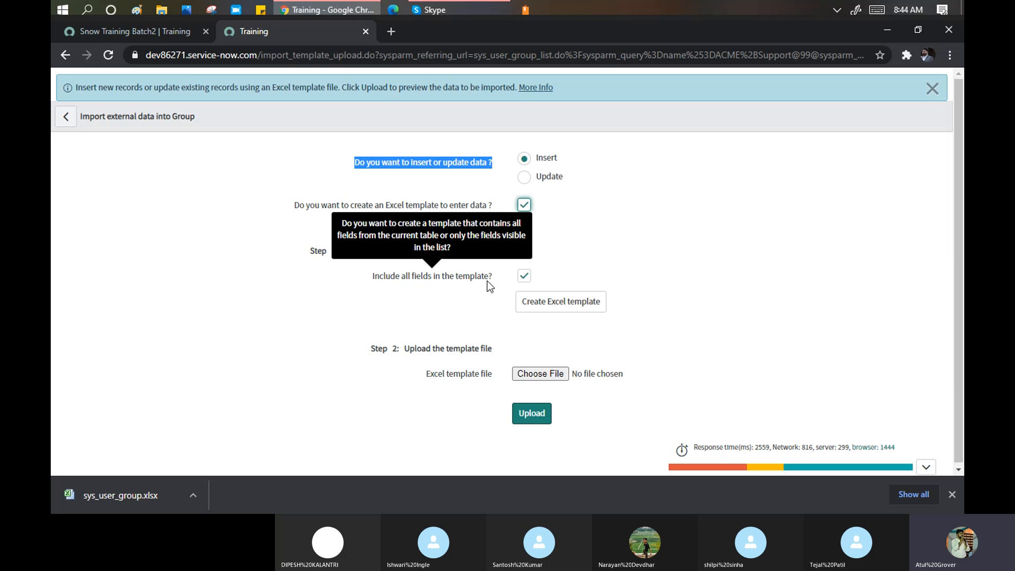
- Uncheck 'Include all fields in the template?' and create the Group Excel import template
{"action": "left_click", "coordinate": [522, 276]}
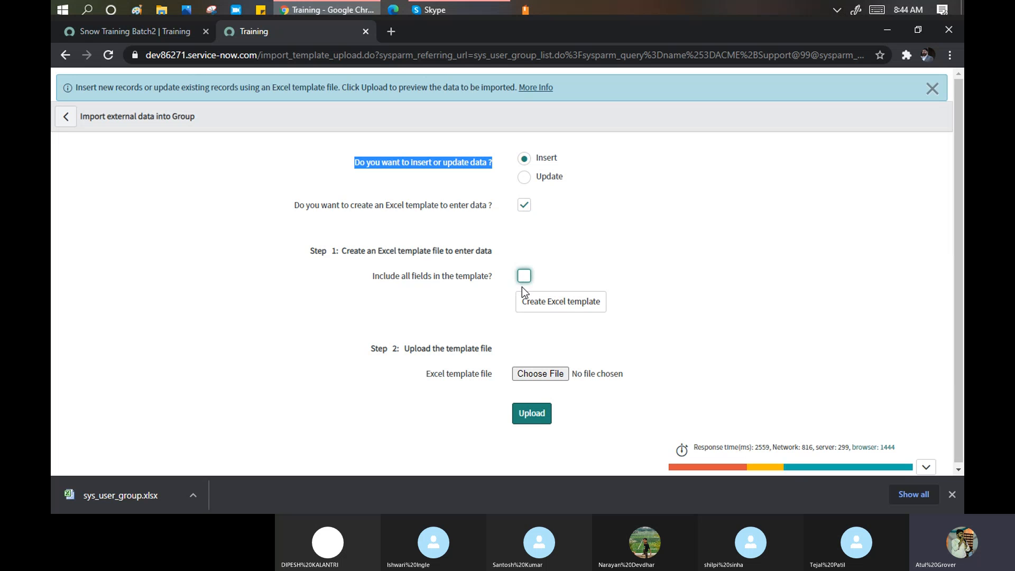
{"action": "left_click", "coordinate": [154, 33]}
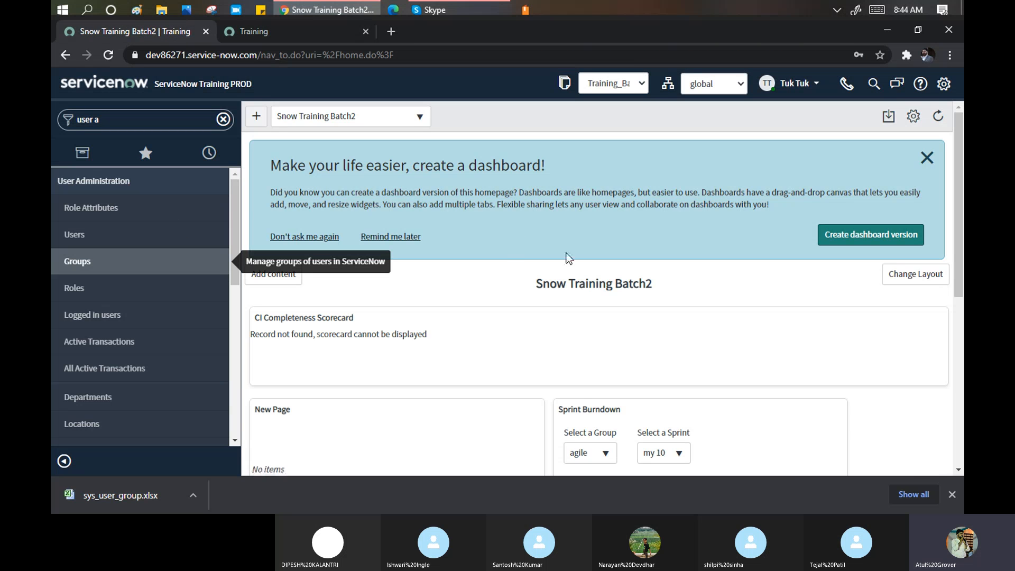
{"action": "left_click", "coordinate": [275, 33]}
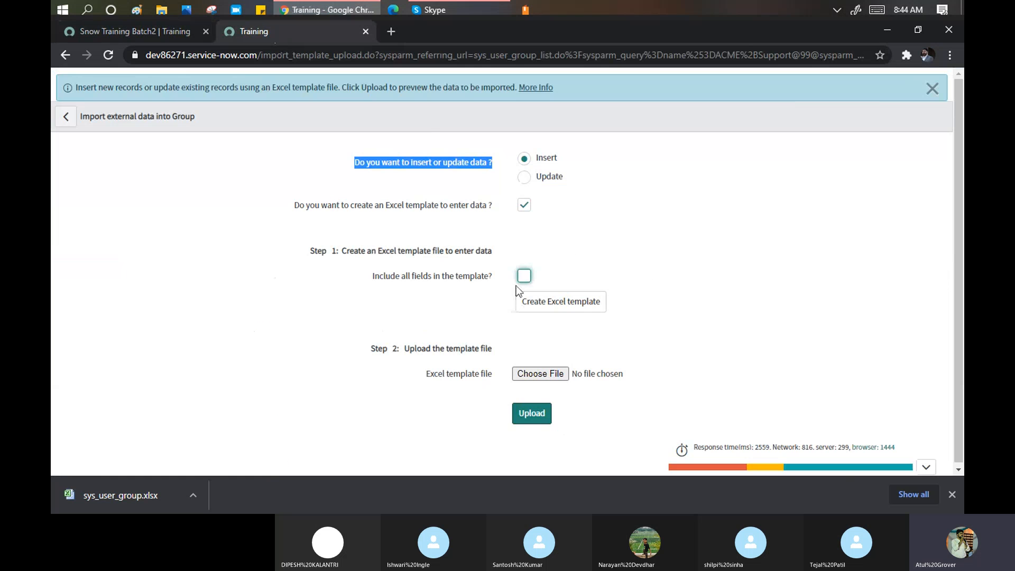
{"action": "left_click", "coordinate": [554, 311]}
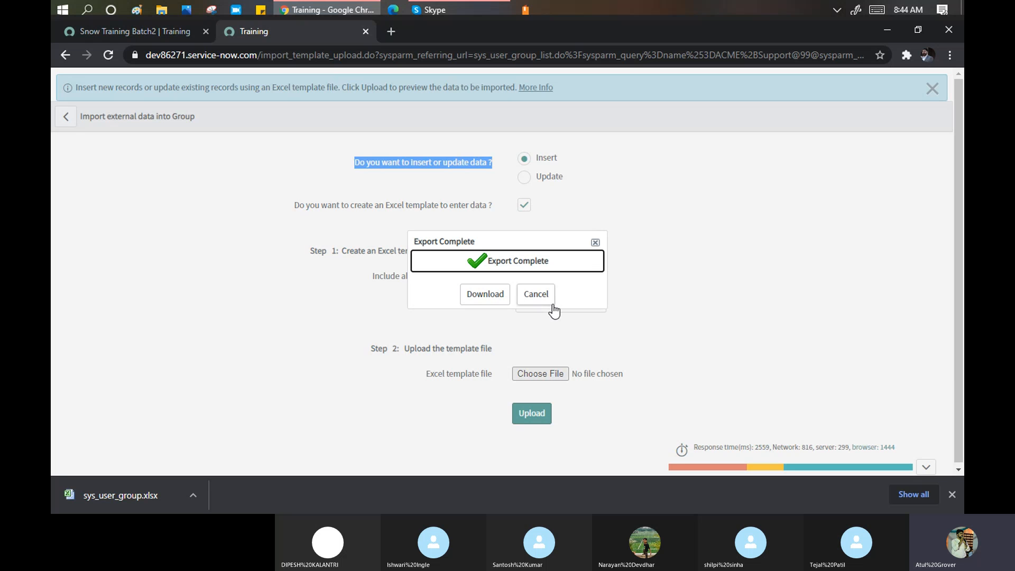
- Download the Group template and open sys_user_group (1).xlsx from the download bar
{"action": "left_click", "coordinate": [484, 294]}
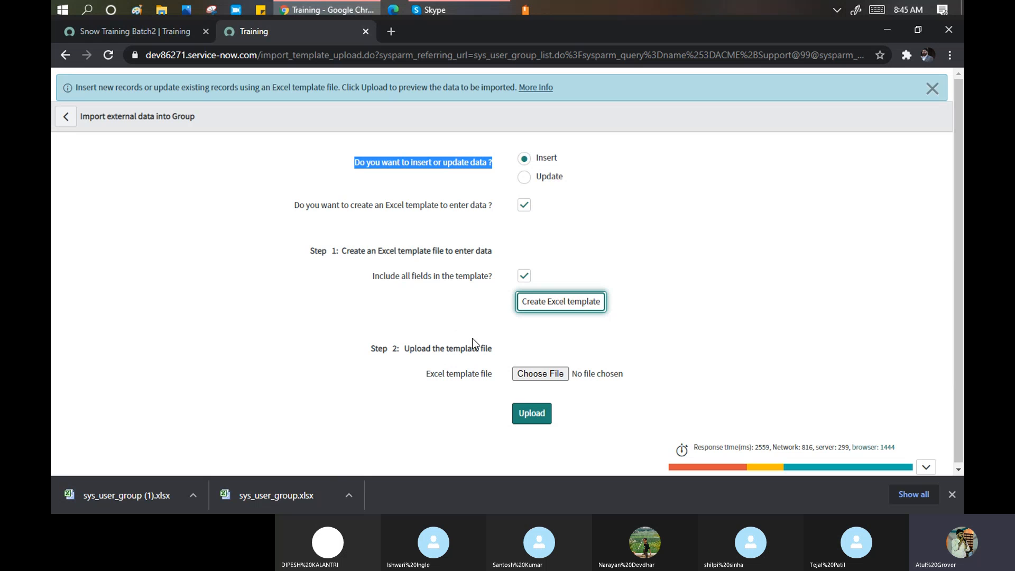
{"action": "left_click", "coordinate": [162, 498]}
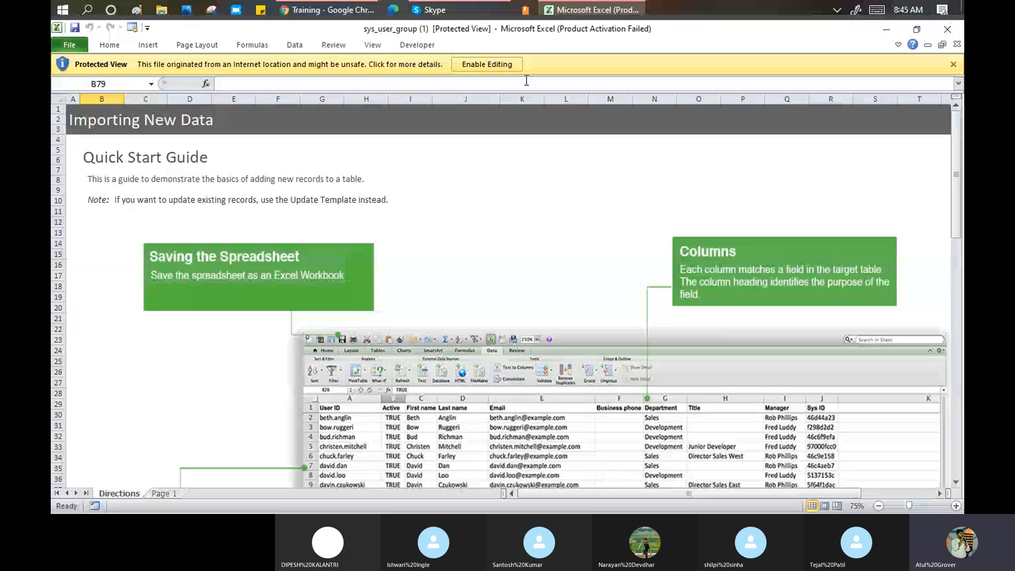
- Enable editing, dismiss the Office activation notice, and read the Directions sheet
{"action": "left_click", "coordinate": [492, 60]}
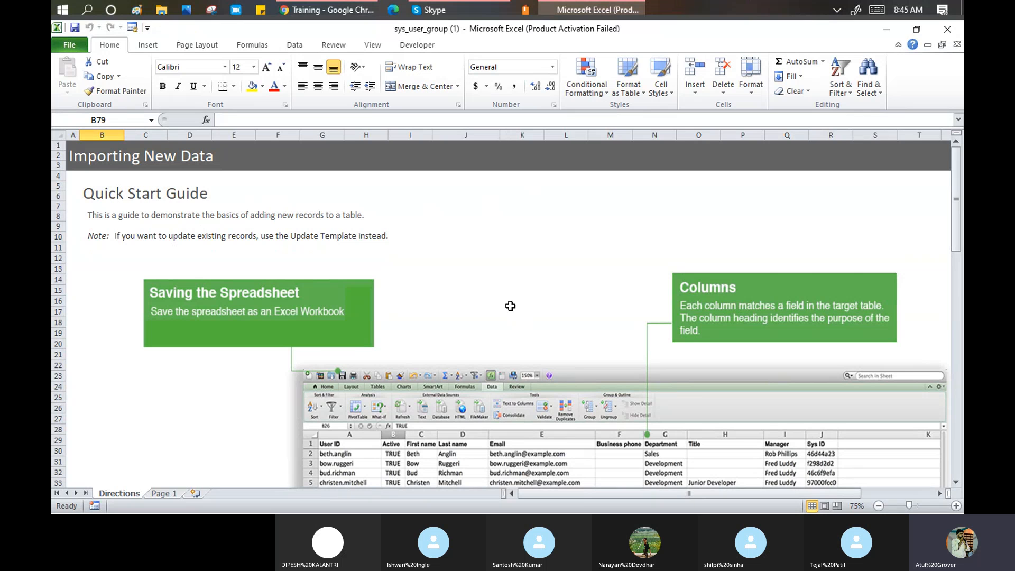
{"action": "scroll", "coordinate": [448, 252], "scroll_direction": "down", "scroll_amount": 3}
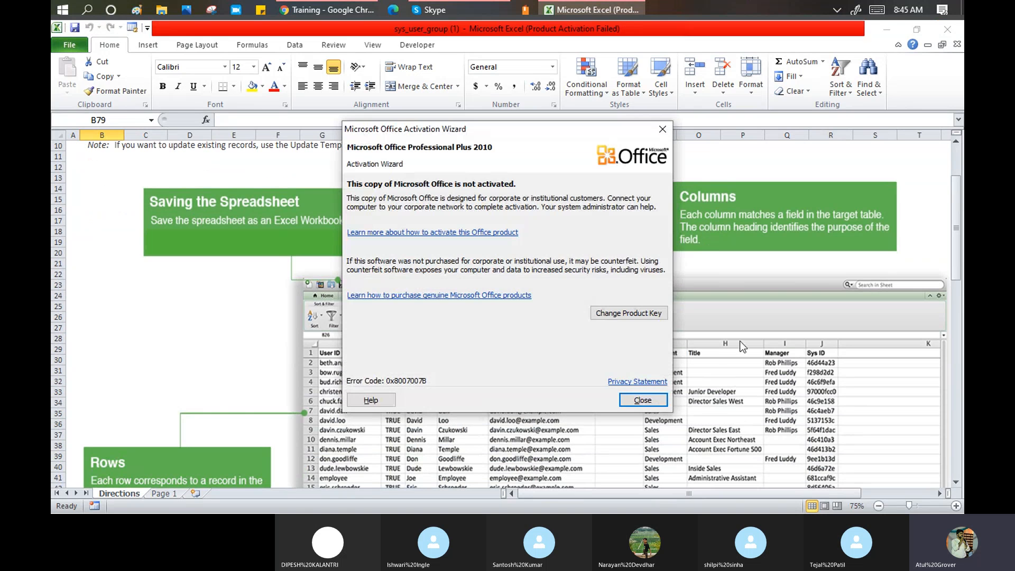
{"action": "left_click", "coordinate": [660, 400]}
{"action": "scroll", "coordinate": [423, 400], "scroll_direction": "down", "scroll_amount": 2}
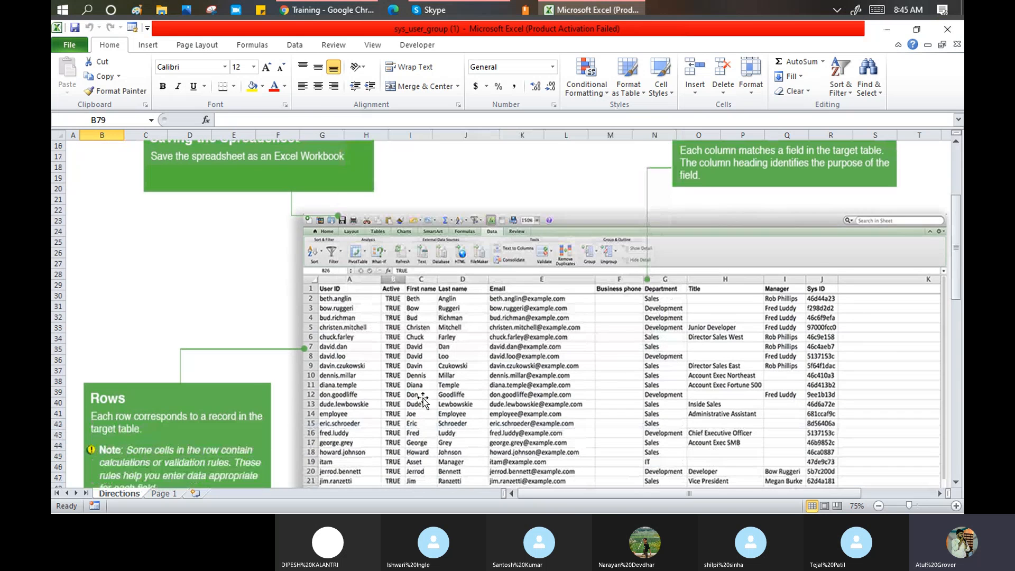
{"action": "scroll", "coordinate": [365, 365], "scroll_direction": "down", "scroll_amount": 4}
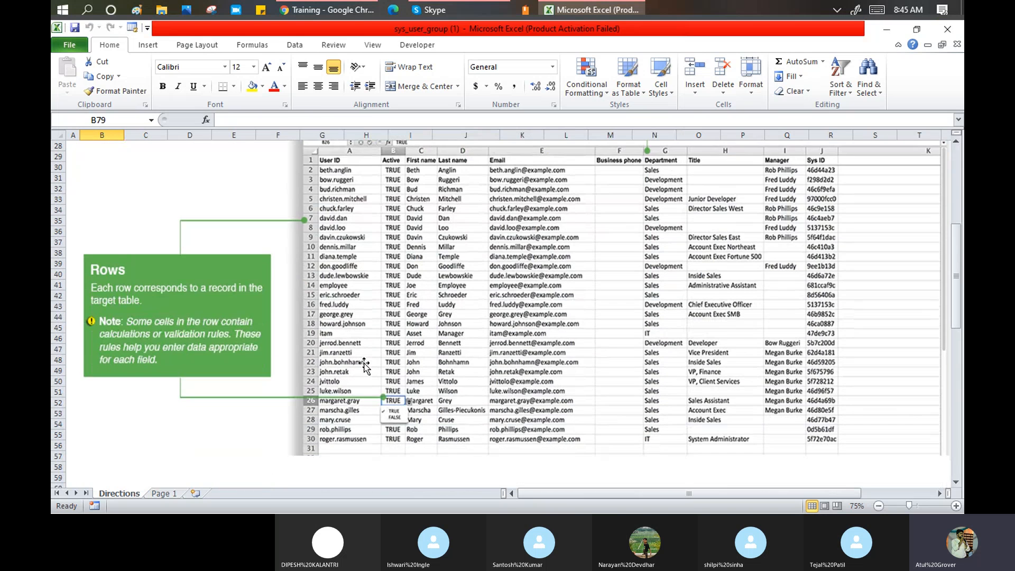
{"action": "scroll", "coordinate": [365, 365], "scroll_direction": "down", "scroll_amount": 3}
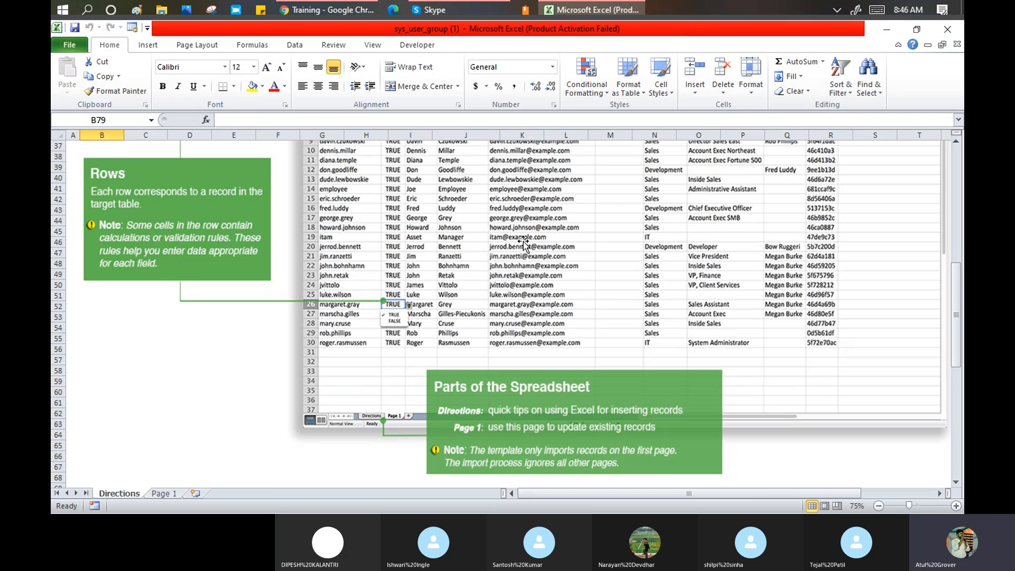
{"action": "scroll", "coordinate": [523, 242], "scroll_direction": "up", "scroll_amount": 5}
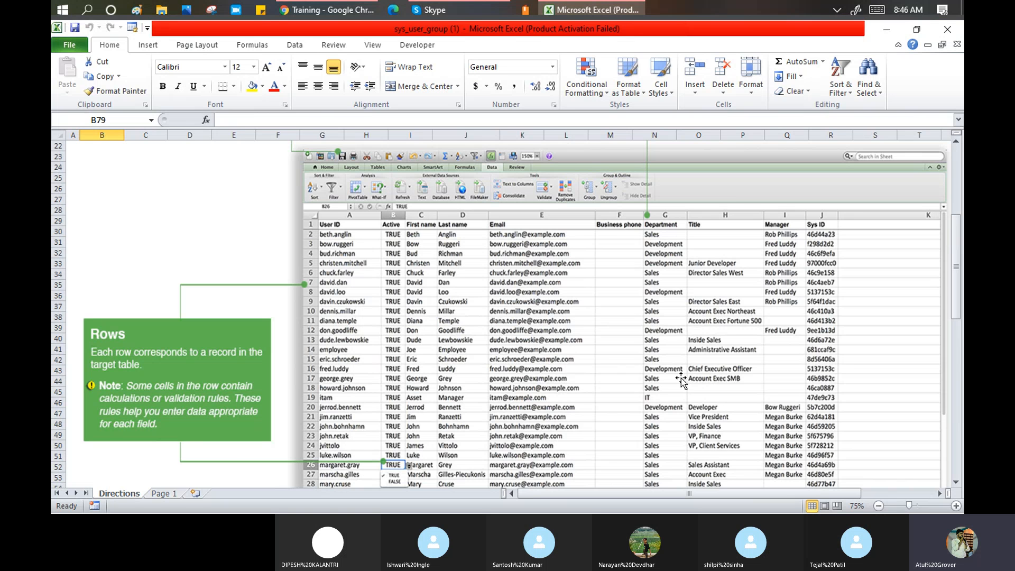
- Switch to the Page 1 sheet and read along its group field header row
{"action": "left_click", "coordinate": [163, 494]}
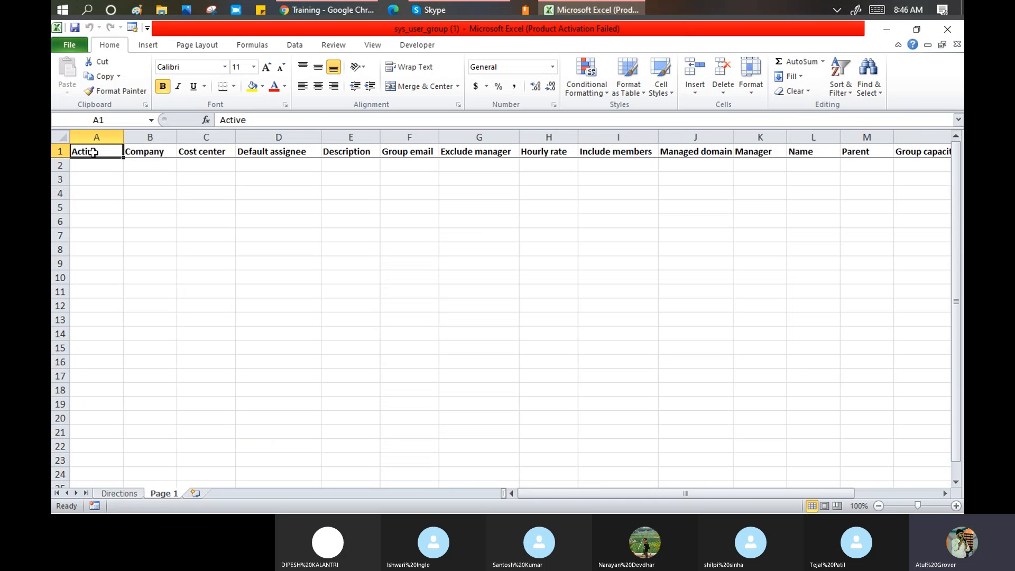
{"action": "key", "text": "Right"}
{"action": "key", "text": "Right"}
{"action": "key", "text": "Right"}
{"action": "key", "text": "Right"}
{"action": "key", "text": "Right"}
{"action": "key", "text": "Right"}
{"action": "key", "text": "Right"}
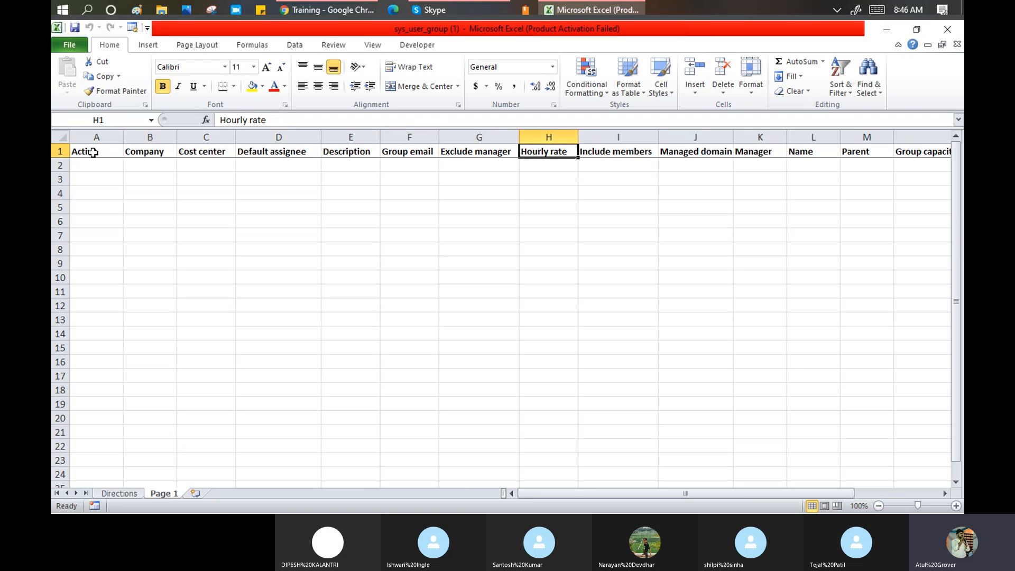
{"action": "key", "text": "Right"}
{"action": "key", "text": "Right"}
{"action": "key", "text": "Right"}
{"action": "key", "text": "Right"}
{"action": "key", "text": "Right"}
{"action": "key", "text": "Right"}
{"action": "key", "text": "Right"}
{"action": "key", "text": "Right"}
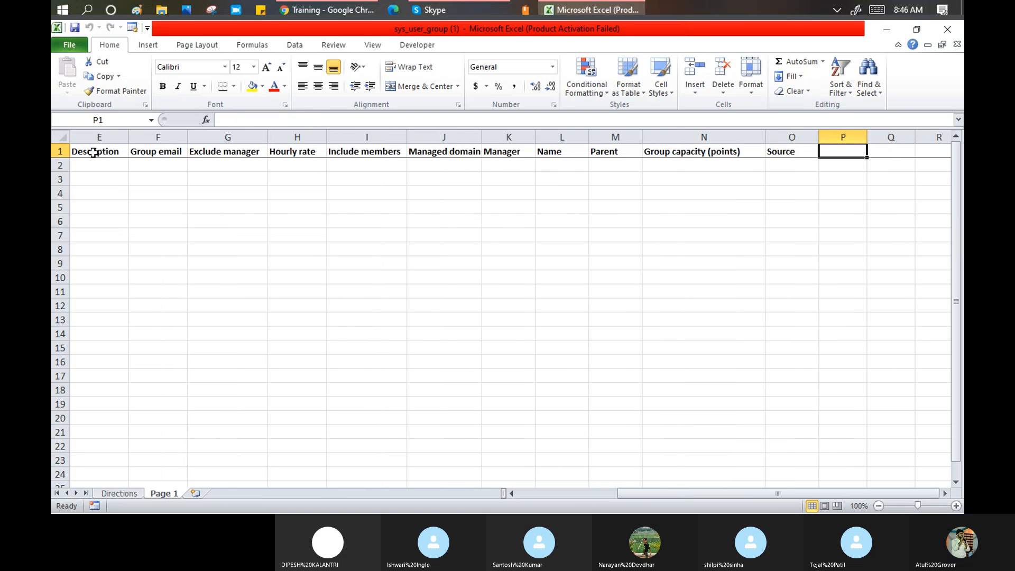
{"action": "key", "text": "Left"}
{"action": "key", "text": "Left"}
{"action": "key", "text": "Left"}
{"action": "key", "text": "Left"}
{"action": "key", "text": "Left"}
{"action": "key", "text": "Left"}
{"action": "key", "text": "Left"}
{"action": "key", "text": "Left"}
{"action": "key", "text": "Left"}
{"action": "key", "text": "Left"}
{"action": "key", "text": "Left"}
{"action": "key", "text": "Left"}
{"action": "key", "text": "Left"}
{"action": "key", "text": "Left"}
{"action": "key", "text": "Left"}
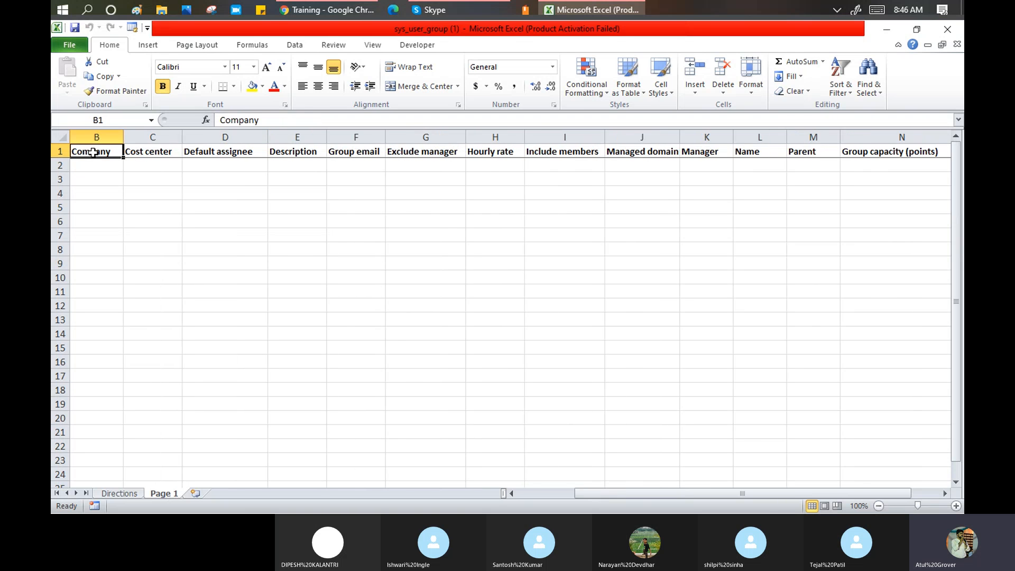
{"action": "key", "text": "Down"}
{"action": "key", "text": "Right"}
{"action": "key", "text": "Right"}
{"action": "key", "text": "Right"}
{"action": "key", "text": "Right"}
{"action": "key", "text": "Right"}
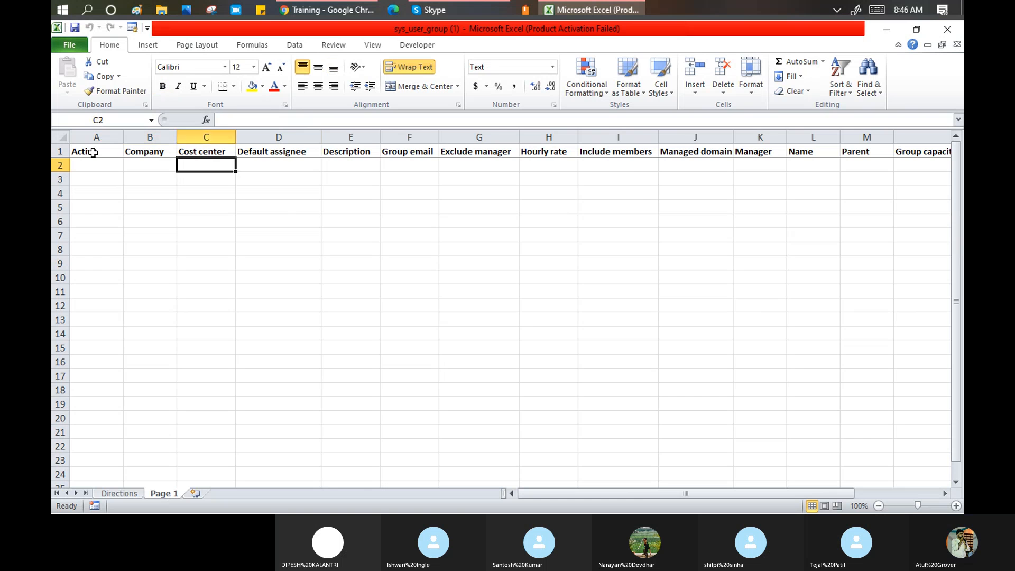
{"action": "key", "text": "Right"}
{"action": "key", "text": "Right"}
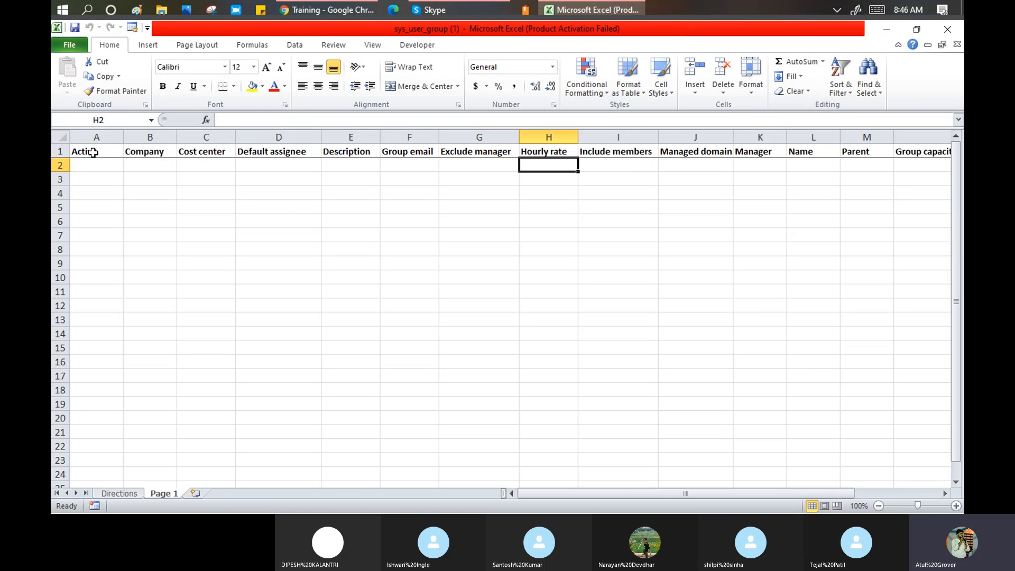
{"action": "key", "text": "Left"}
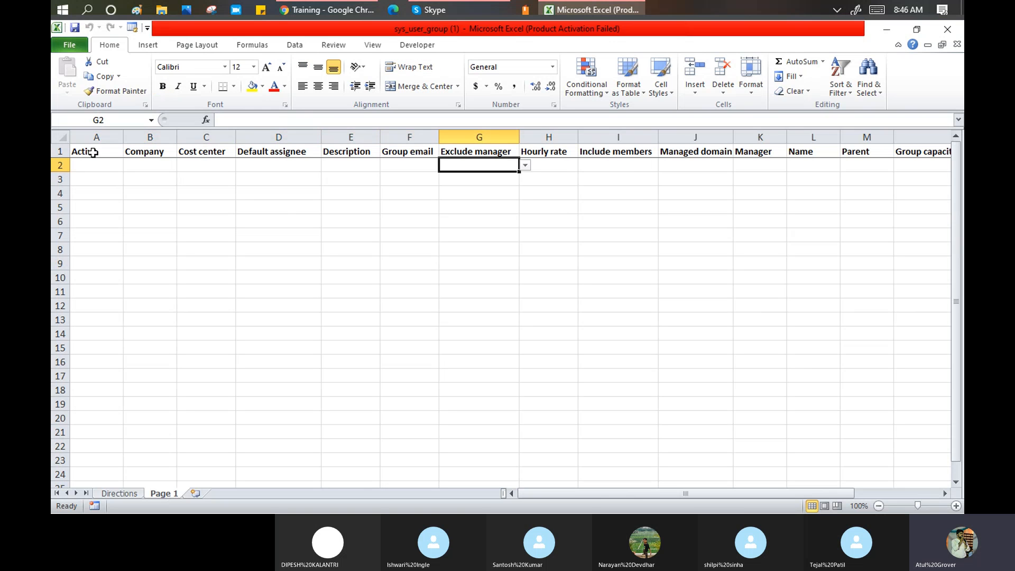
- Check the TRUE/FALSE choices for Exclude manager, Include members and Managed domain in row 2
{"action": "left_click", "coordinate": [528, 166]}
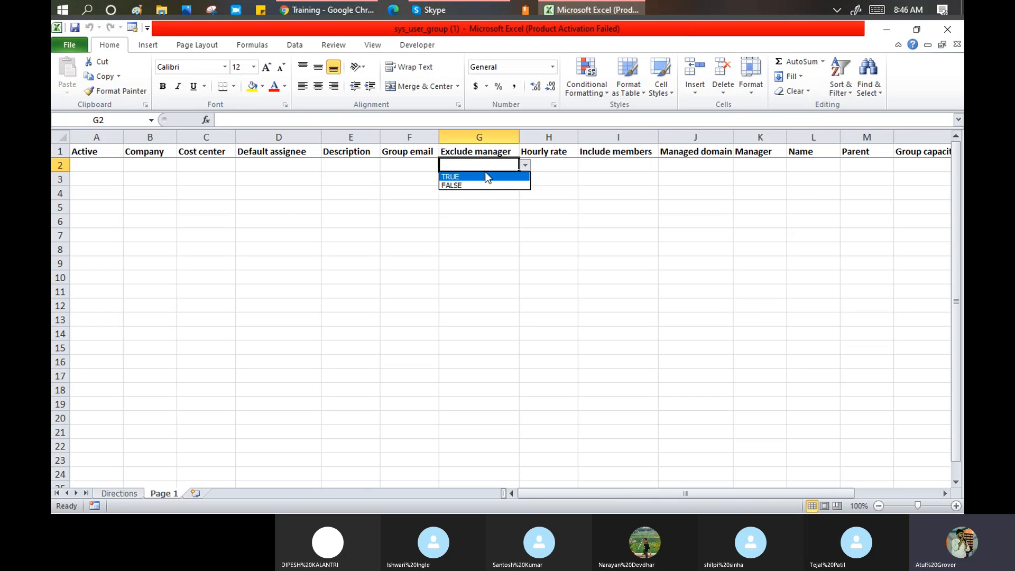
{"action": "left_click", "coordinate": [554, 164]}
{"action": "left_click", "coordinate": [555, 164]}
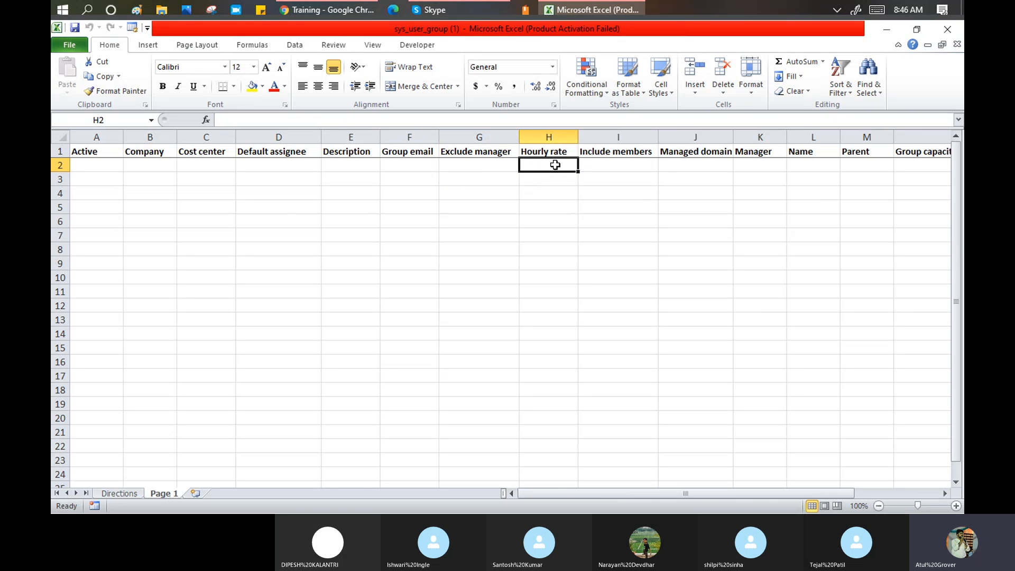
{"action": "left_click", "coordinate": [605, 166]}
{"action": "left_click", "coordinate": [664, 164]}
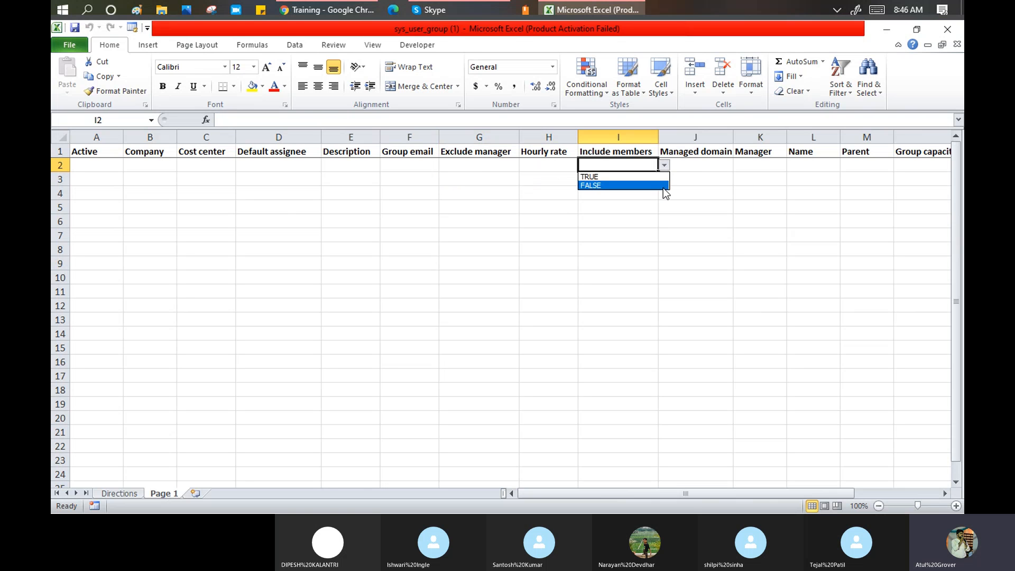
{"action": "left_click", "coordinate": [690, 165]}
{"action": "left_click", "coordinate": [739, 165]}
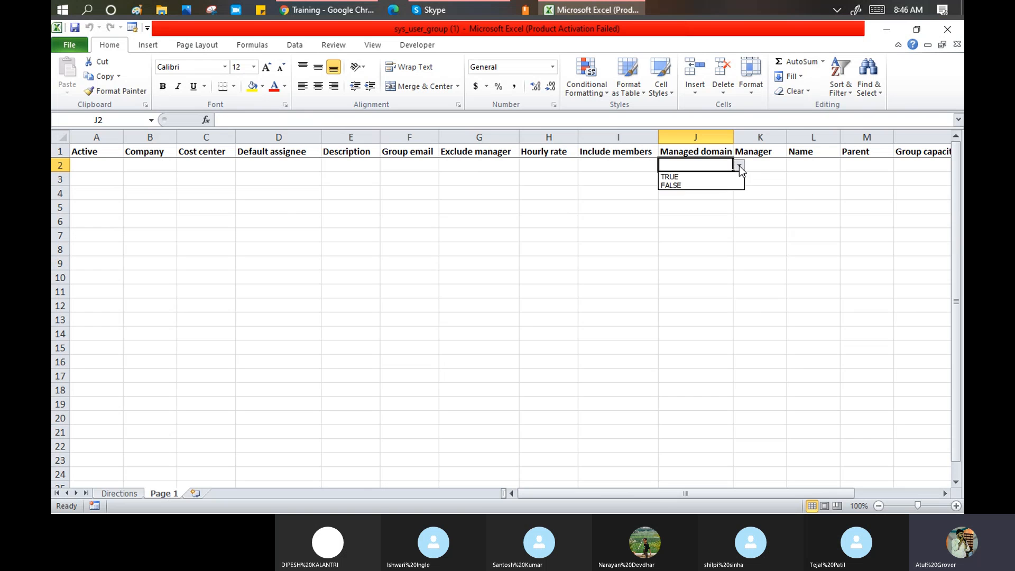
{"action": "left_click", "coordinate": [775, 169]}
{"action": "left_click", "coordinate": [773, 166]}
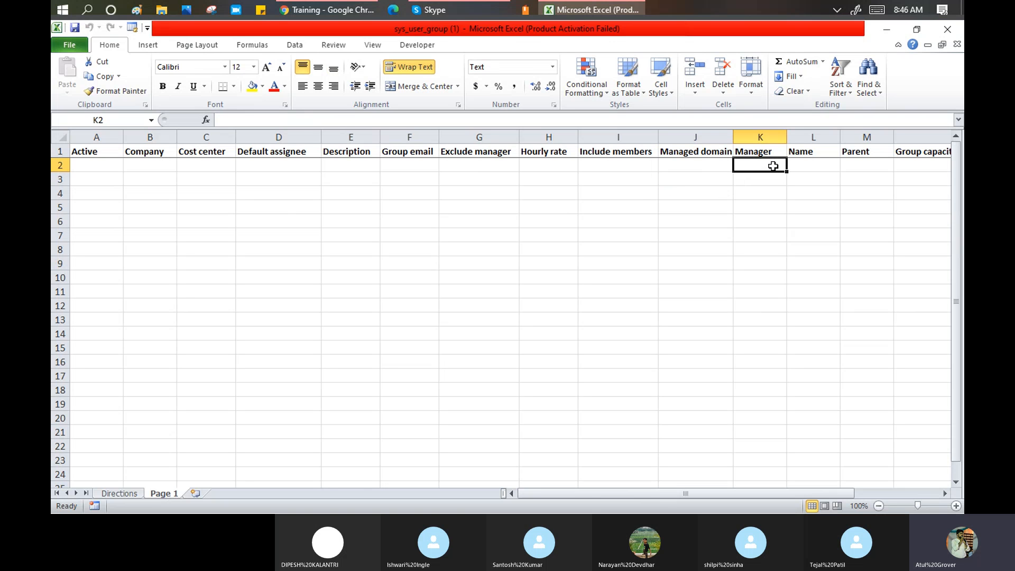
{"action": "left_click", "coordinate": [812, 165]}
{"action": "left_click", "coordinate": [849, 165]}
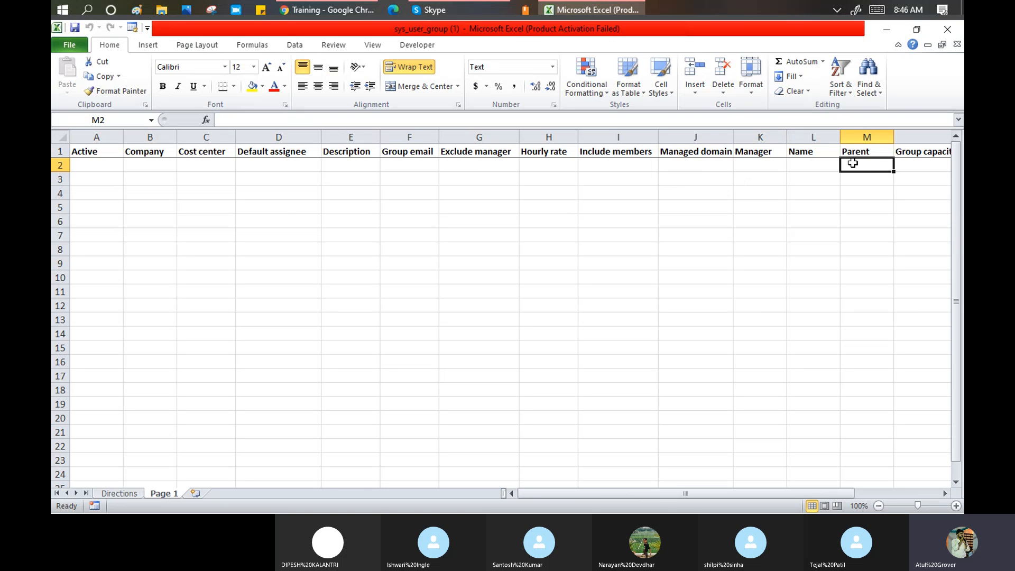
{"action": "left_click", "coordinate": [920, 164]}
{"action": "left_click", "coordinate": [113, 166]}
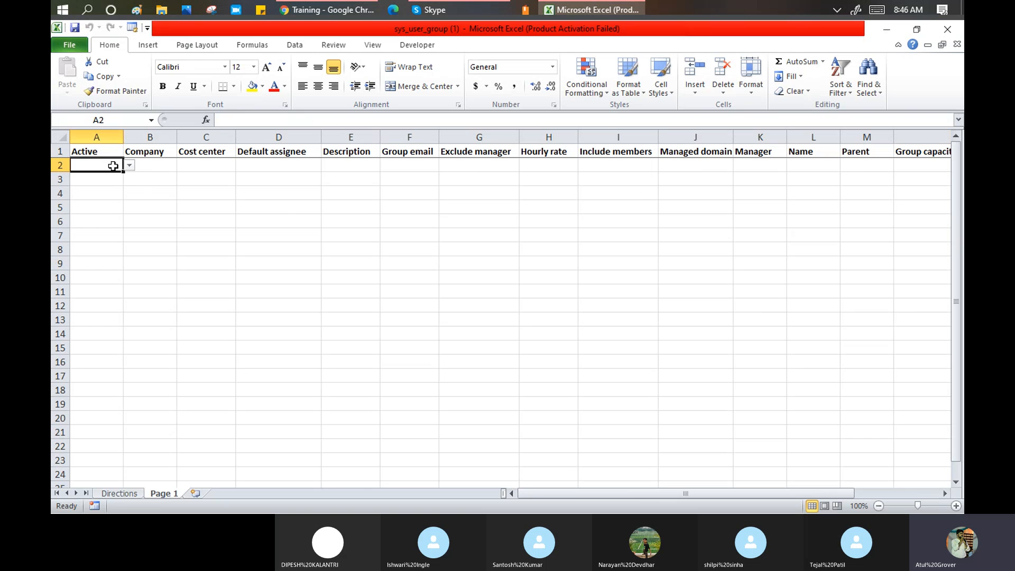
- Fill row 2 with Active TRUE, company ServiceNow, description 'My test' and a group email
{"action": "left_click", "coordinate": [130, 165]}
{"action": "left_click", "coordinate": [111, 177]}
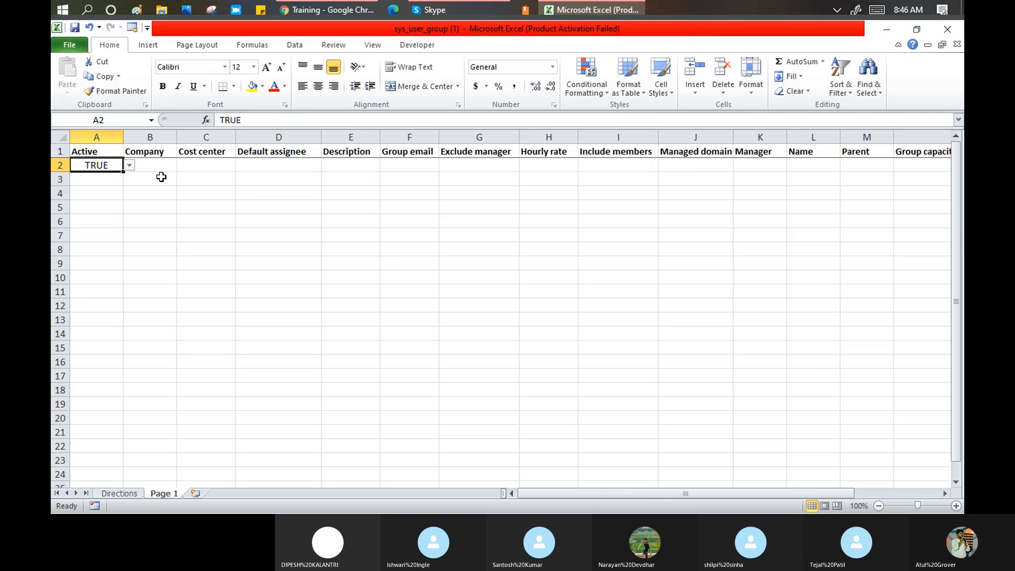
{"action": "left_click", "coordinate": [161, 164]}
{"action": "type", "text": "Ser"}
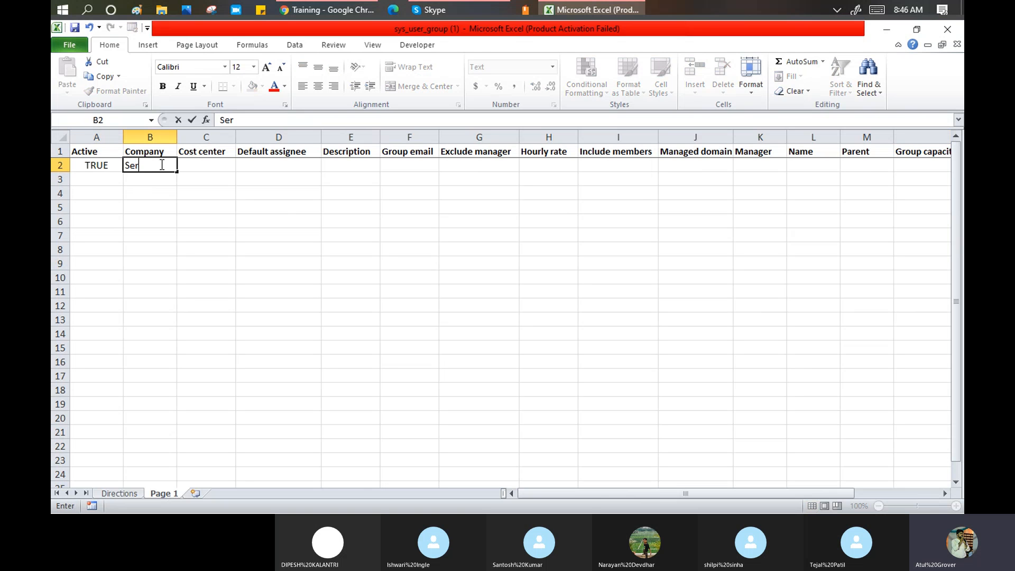
{"action": "type", "text": "viceNow"}
{"action": "key", "text": "Tab"}
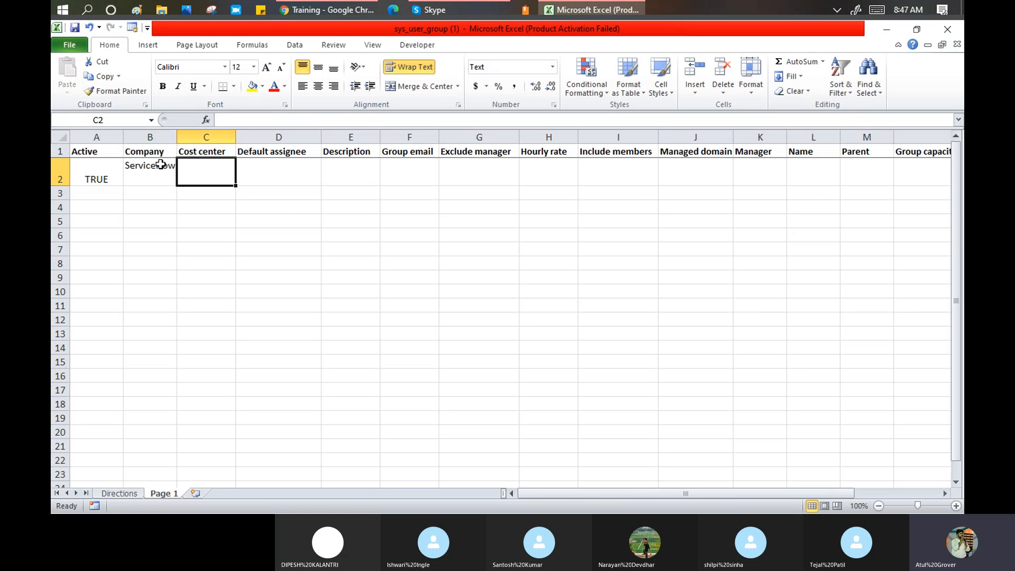
{"action": "key", "text": "Tab"}
{"action": "key", "text": "Tab"}
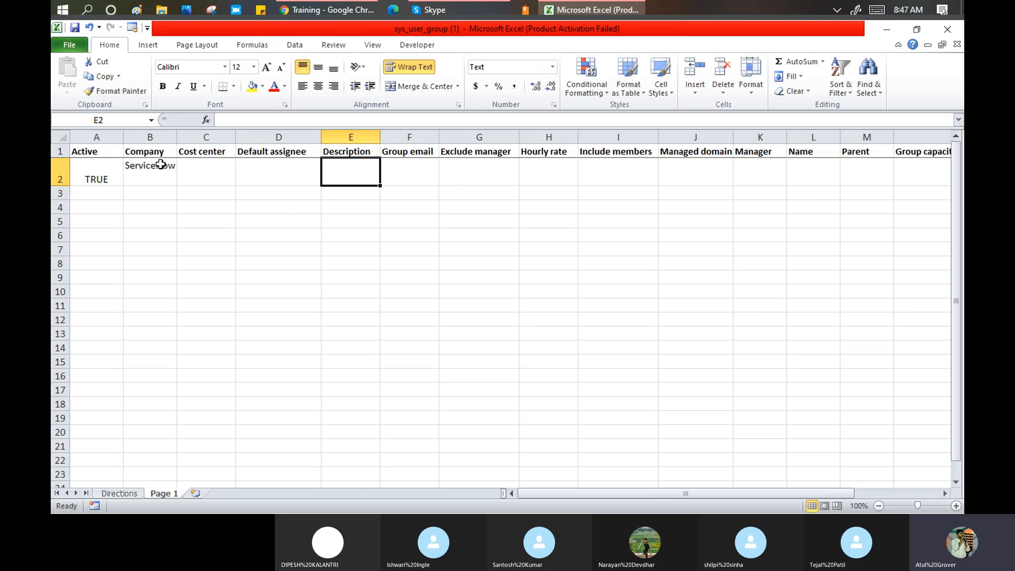
{"action": "type", "text": "My test"}
{"action": "key", "text": "Tab"}
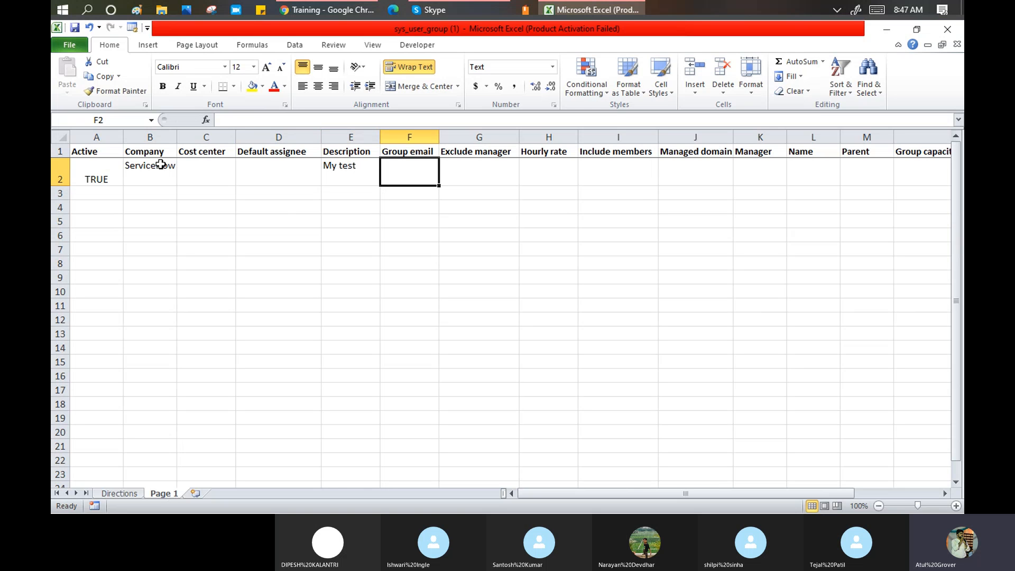
{"action": "type", "text": "a.b@"}
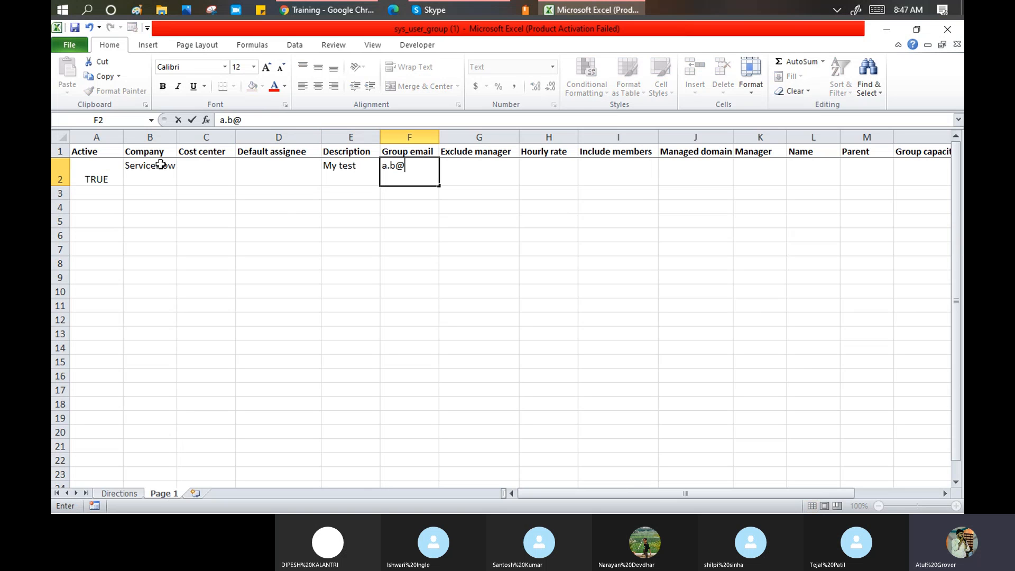
{"action": "type", "text": "c.com"}
{"action": "key", "text": "Tab"}
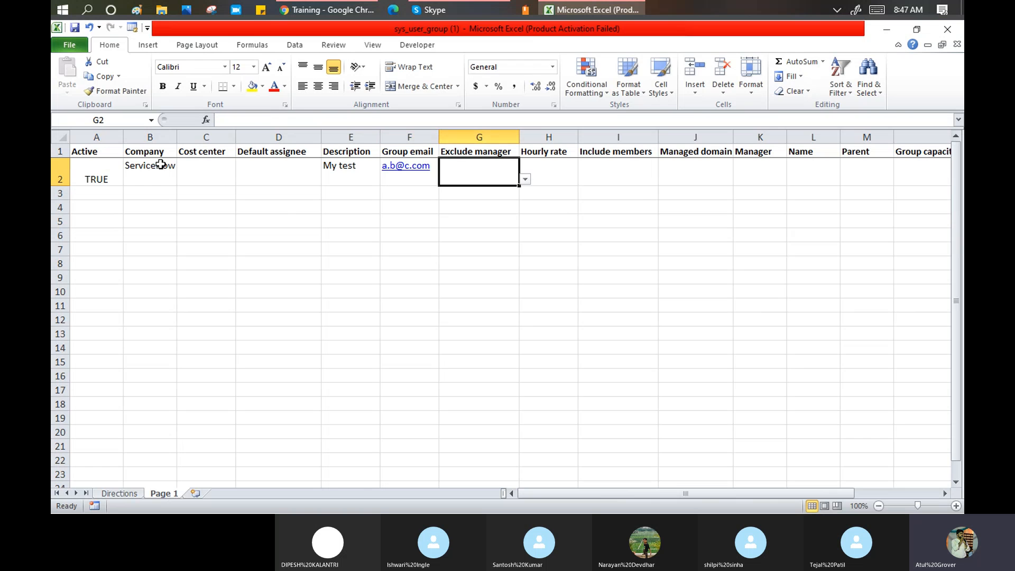
- Set Exclude manager and Include members to TRUE and name the group 'Snow Batch2'
{"action": "type", "text": "T"}
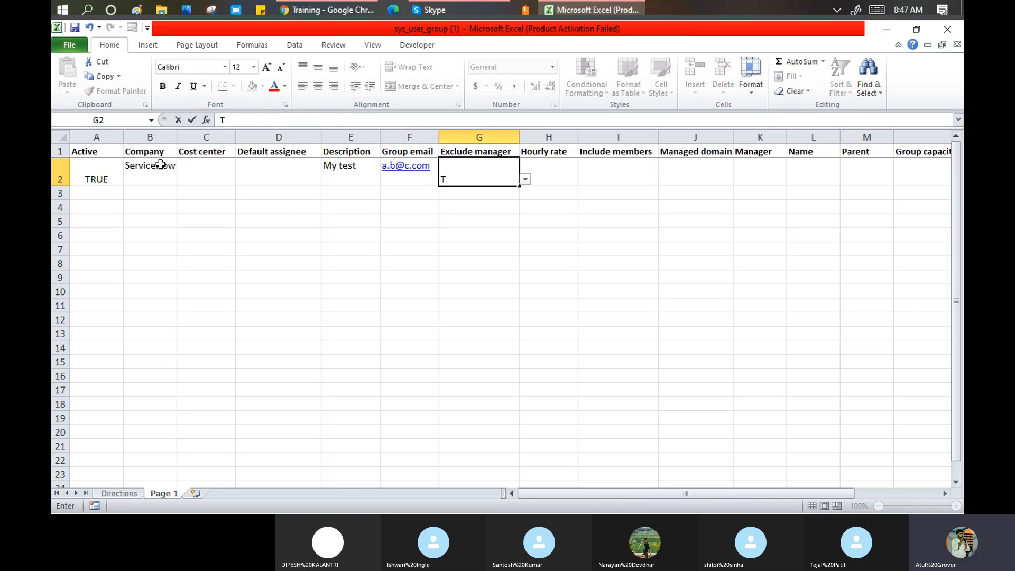
{"action": "type", "text": "rue"}
{"action": "key", "text": "Tab"}
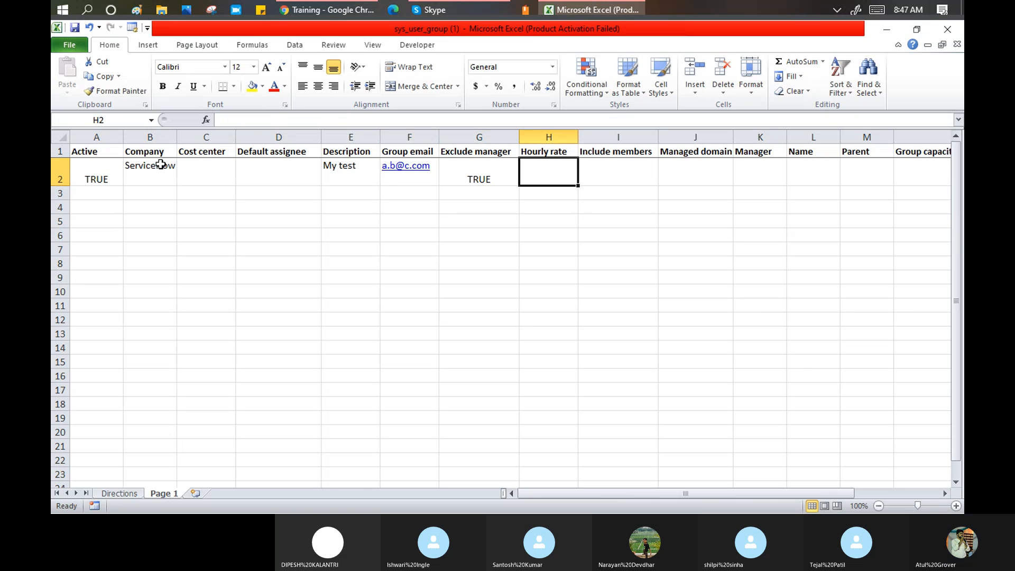
{"action": "key", "text": "Tab"}
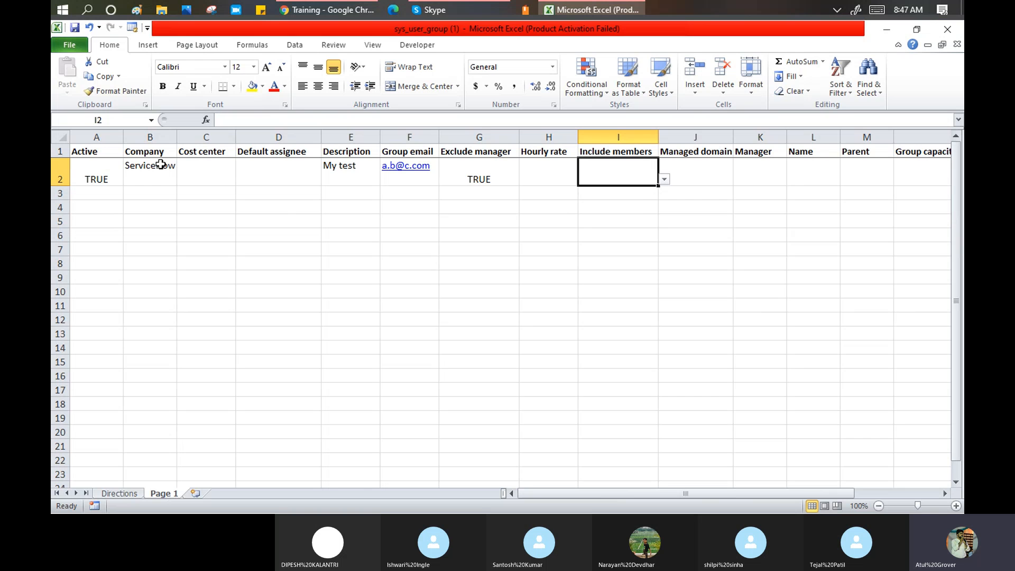
{"action": "left_click", "coordinate": [663, 180]}
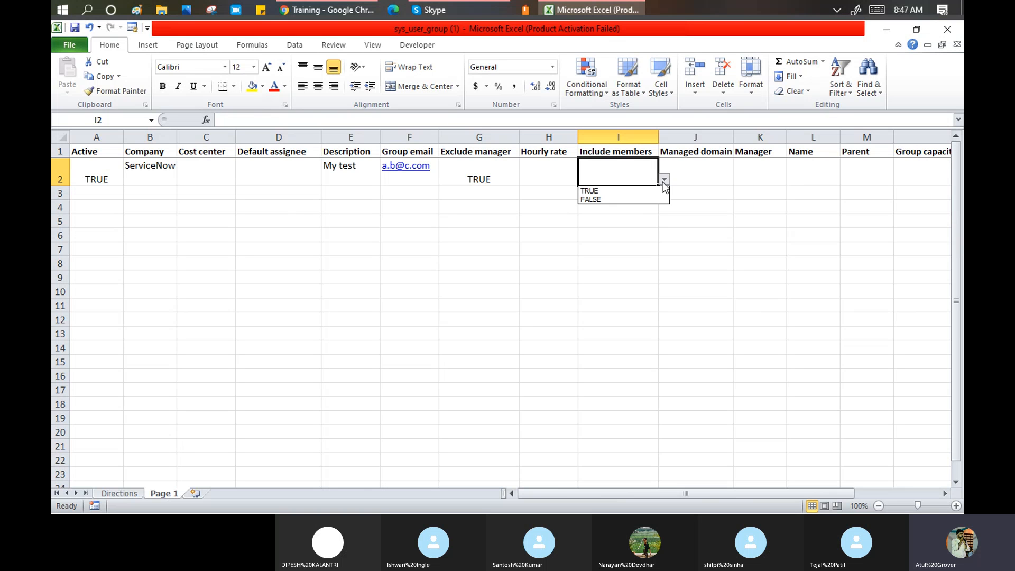
{"action": "left_click", "coordinate": [643, 190]}
{"action": "left_click", "coordinate": [684, 170]}
{"action": "left_click", "coordinate": [740, 174]}
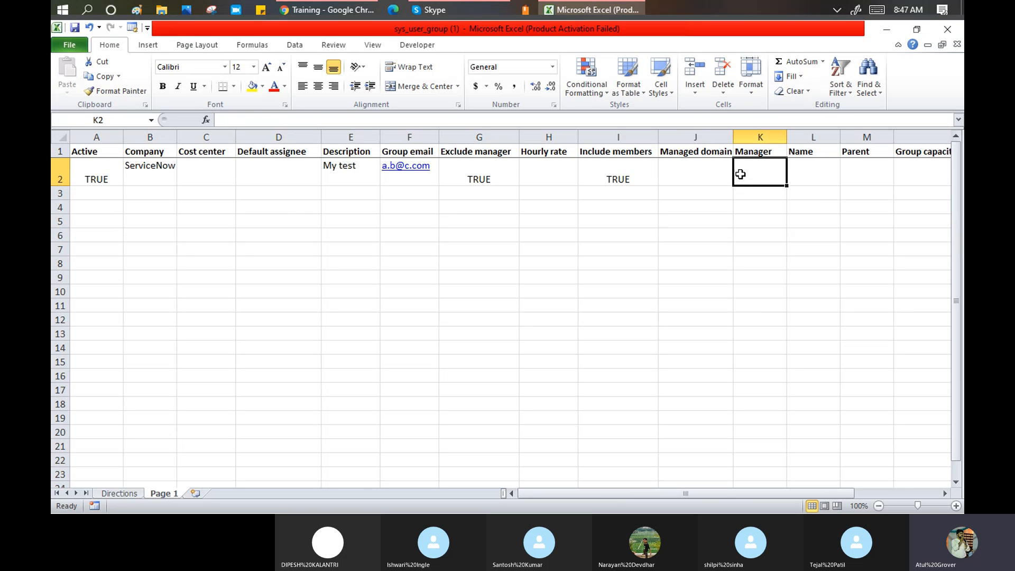
{"action": "left_click", "coordinate": [719, 177]}
{"action": "left_click", "coordinate": [758, 173]}
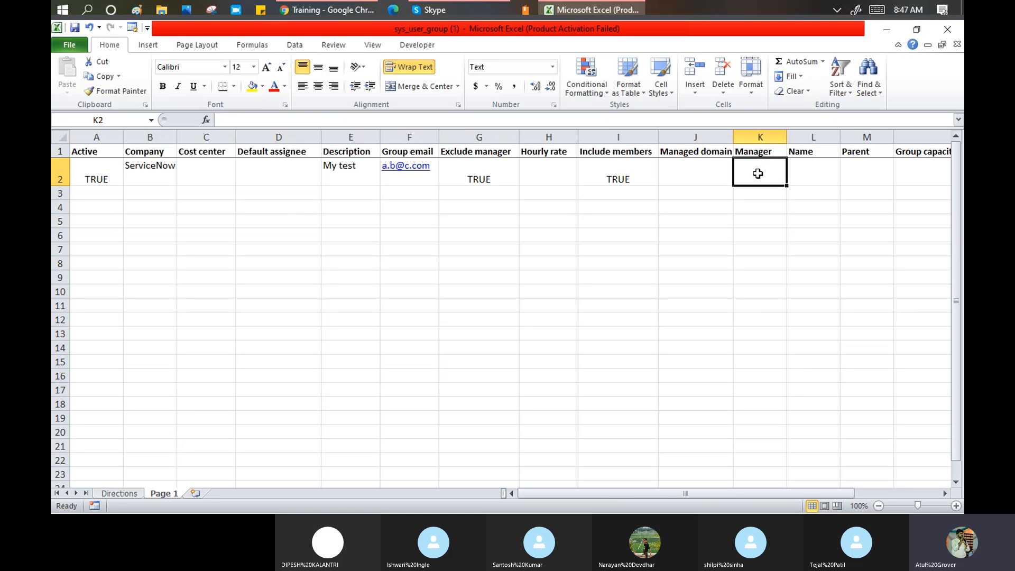
{"action": "left_click", "coordinate": [802, 177]}
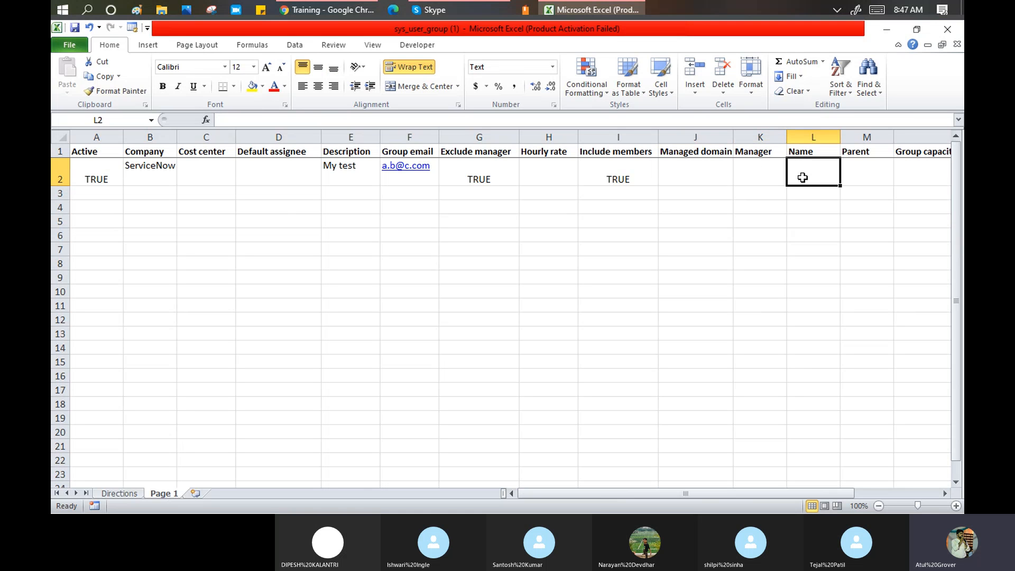
{"action": "type", "text": "Snow "}
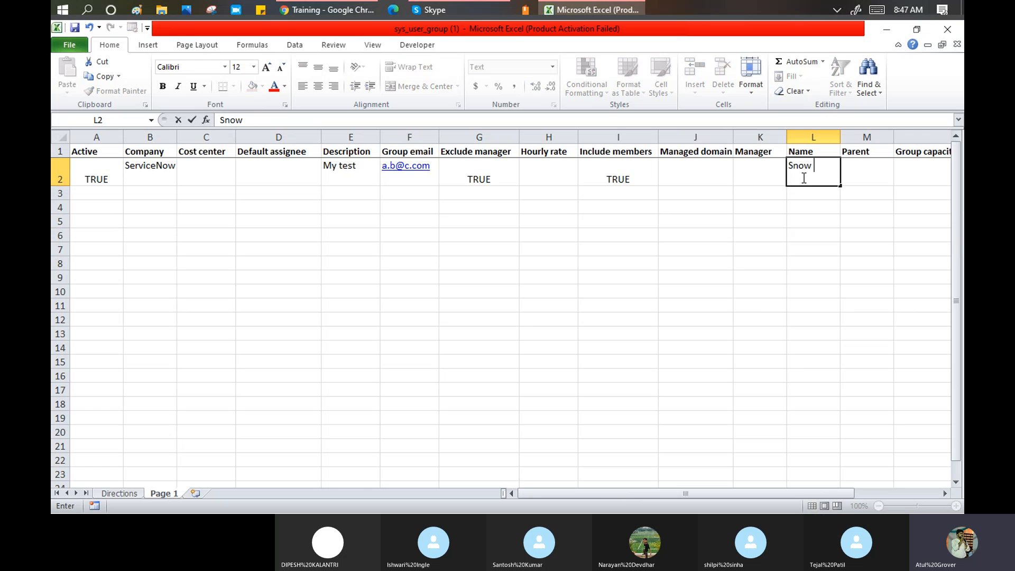
{"action": "type", "text": "Batch2"}
{"action": "key", "text": "Tab"}
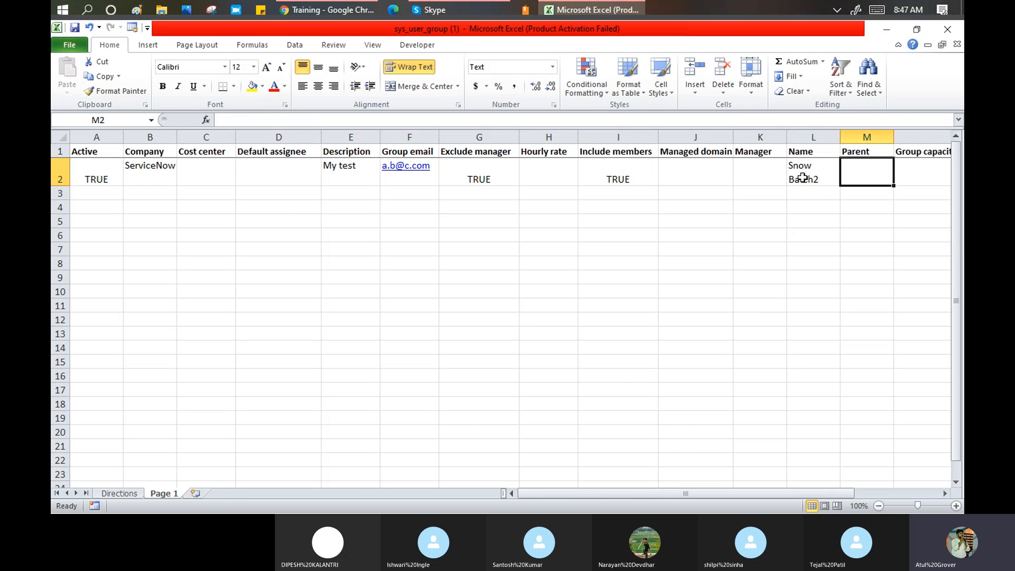
{"action": "key", "text": "Tab"}
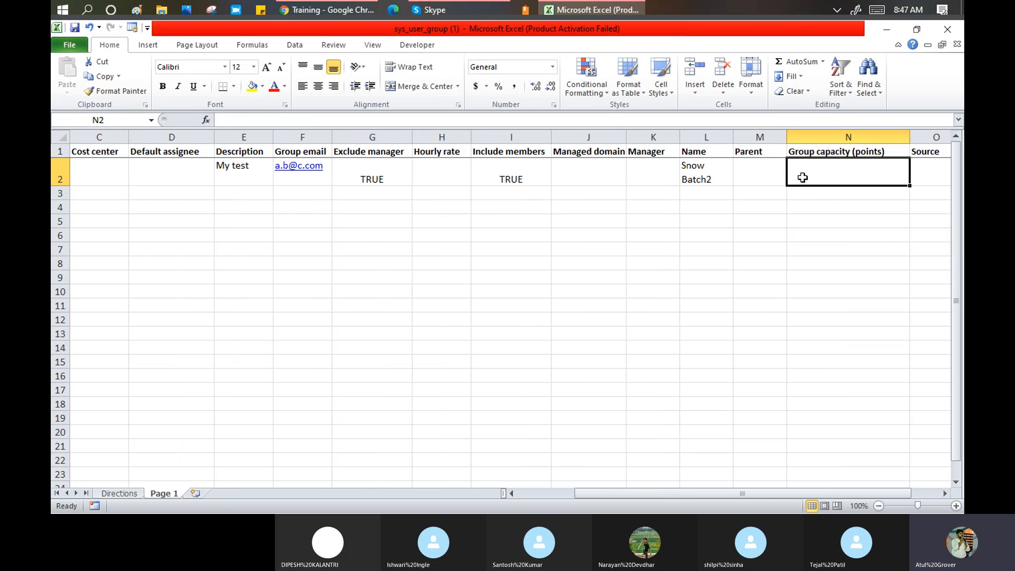
- Set Active to TRUE in row 3's Active cell
{"action": "key", "text": "Tab"}
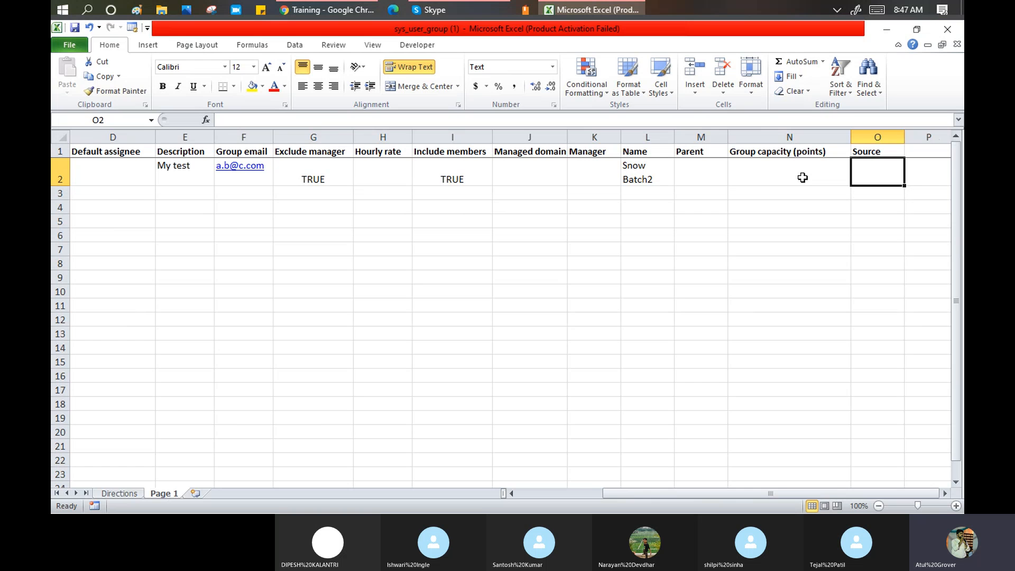
{"action": "key", "text": "shift+Tab"}
{"action": "key", "text": "Home"}
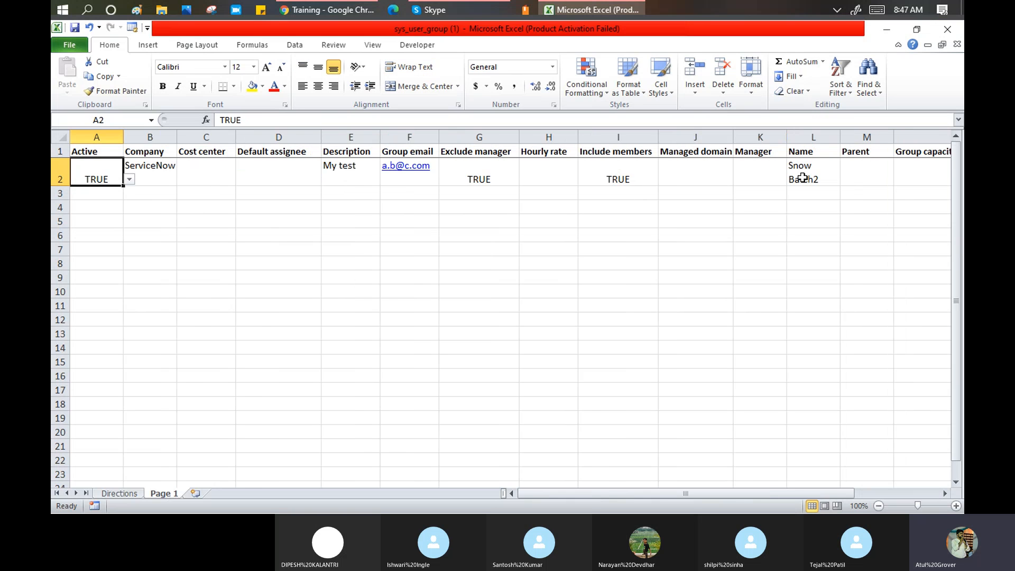
{"action": "key", "text": "Down"}
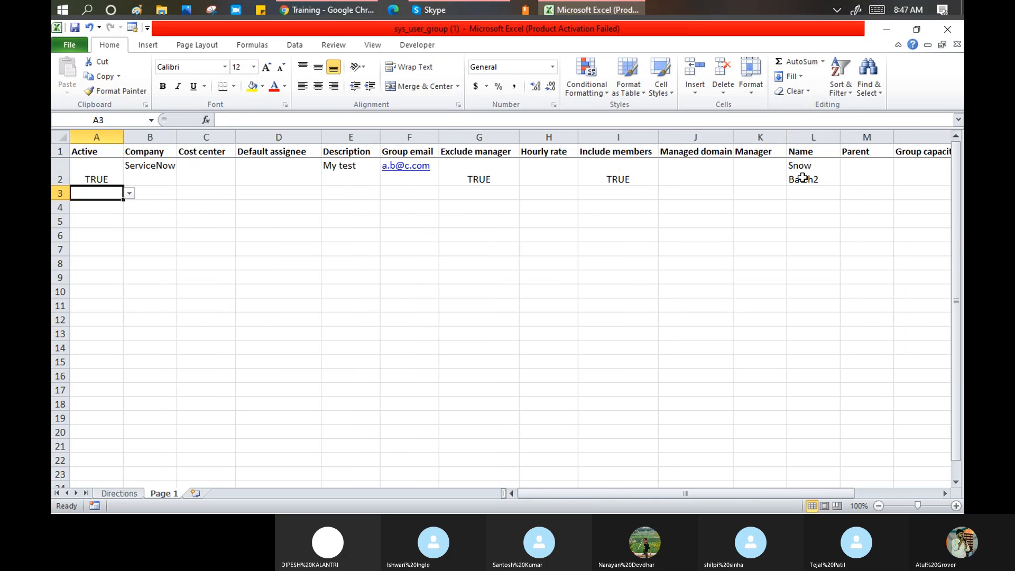
{"action": "left_click", "coordinate": [131, 197]}
{"action": "left_click", "coordinate": [109, 197]}
{"action": "left_click", "coordinate": [129, 193]}
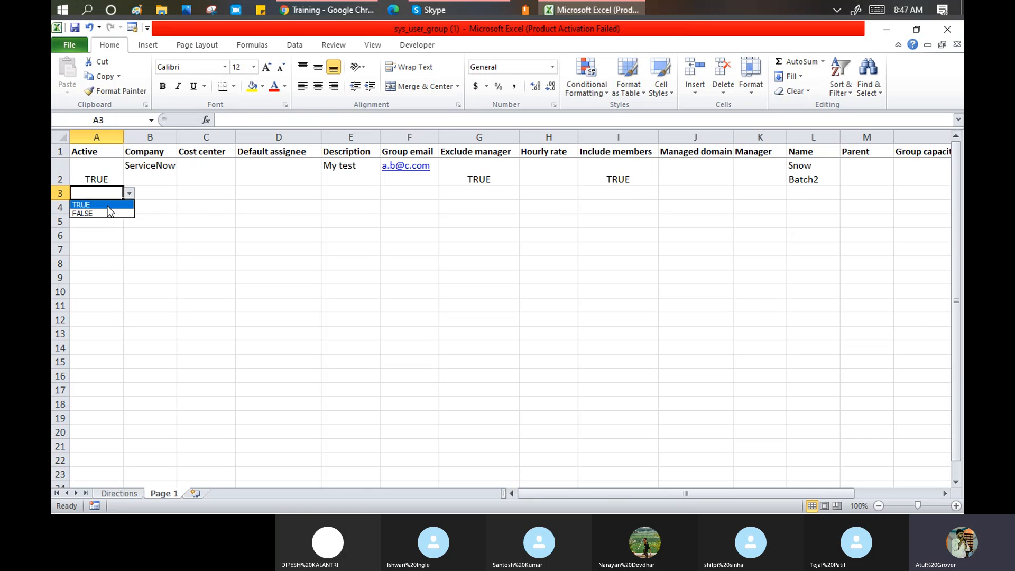
{"action": "left_click", "coordinate": [109, 205]}
- Enter company Acer, description 'Your Test' and a group email in row 3
{"action": "left_click", "coordinate": [155, 193]}
{"action": "type", "text": "Acer"}
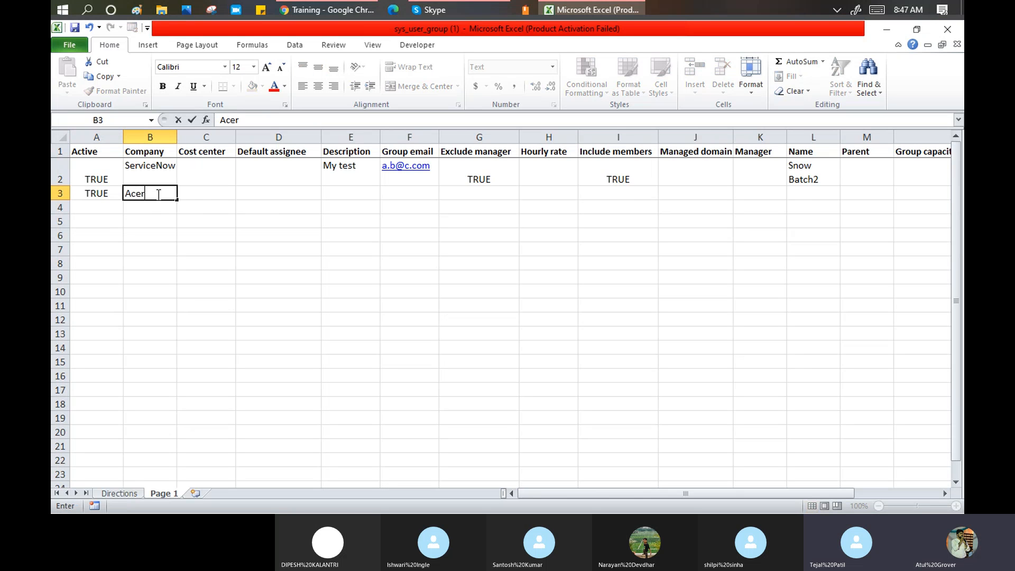
{"action": "key", "text": "Tab"}
{"action": "key", "text": "Tab"}
{"action": "key", "text": "Tab"}
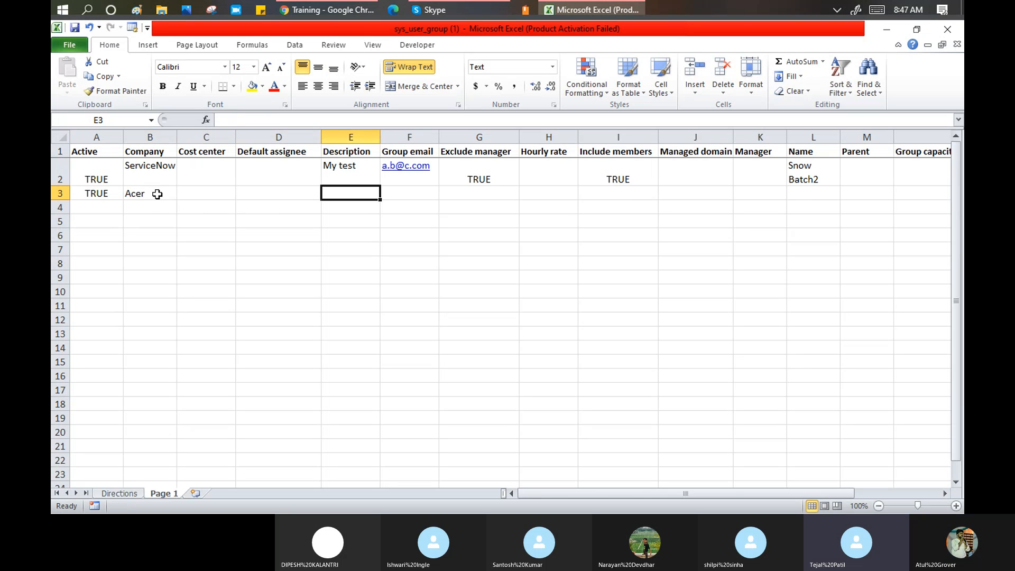
{"action": "type", "text": "Your"}
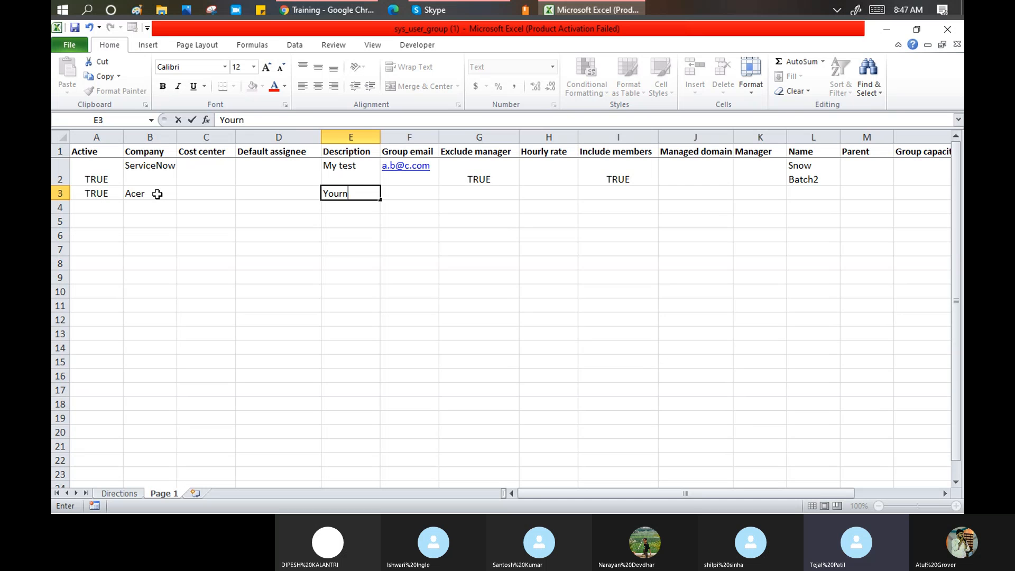
{"action": "type", "text": " Test"}
{"action": "key", "text": "Tab"}
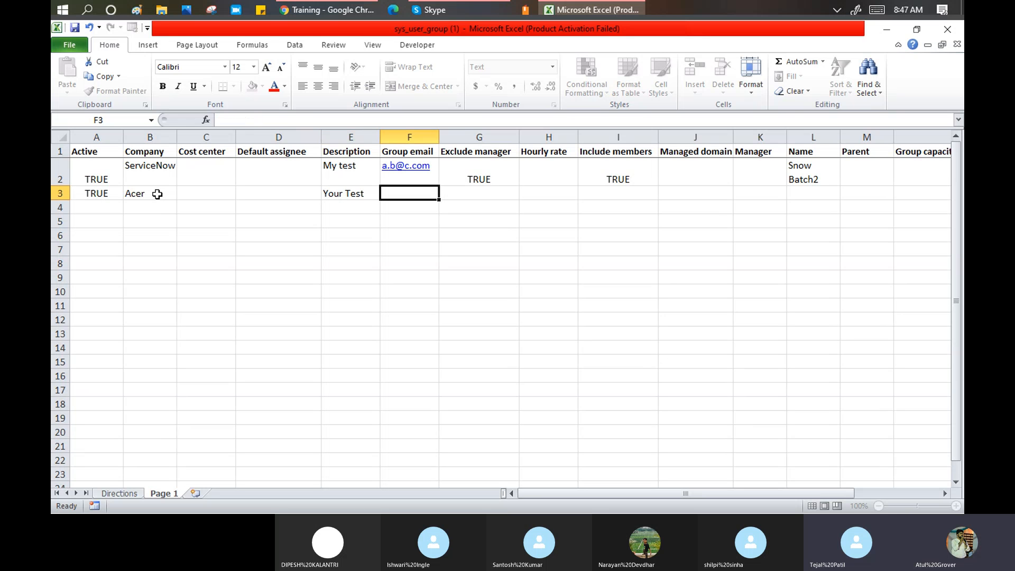
{"action": "type", "text": "r"}
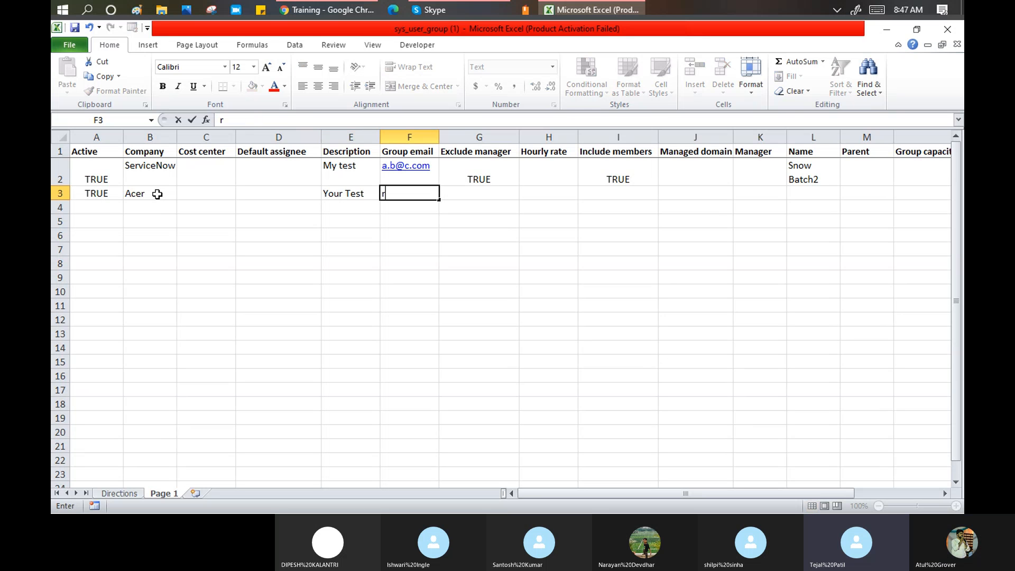
{"action": "type", "text": ".t@b.com"}
{"action": "key", "text": "Tab"}
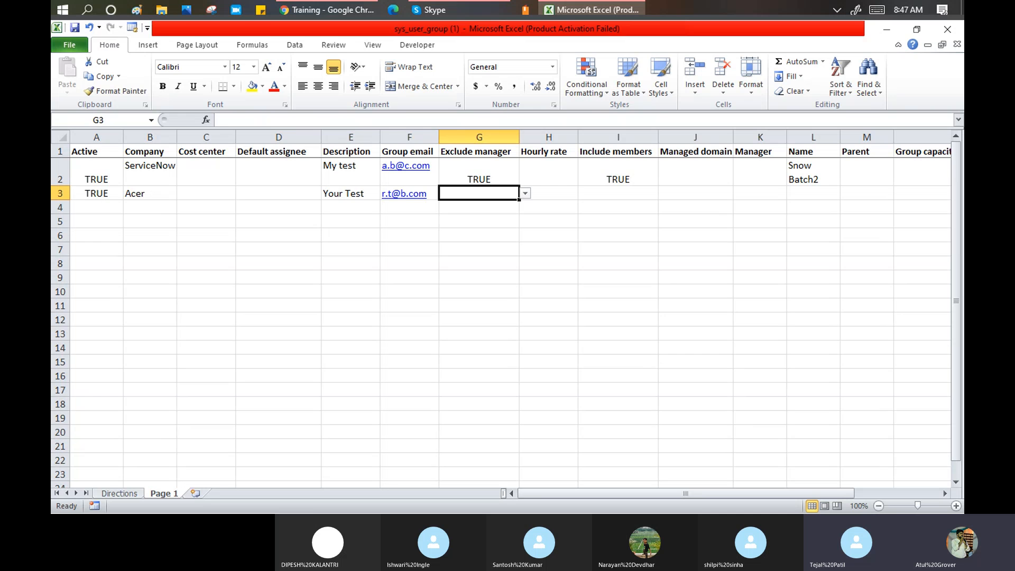
{"action": "left_click", "coordinate": [325, 11]}
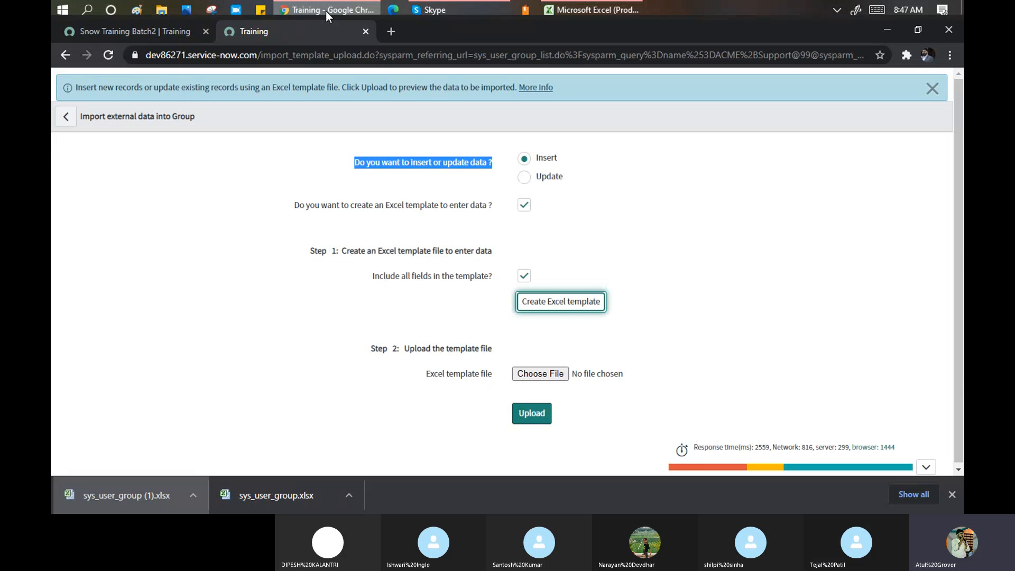
- Open the ServiceNow Users list and its Name column menu, then return to Excel
{"action": "left_click", "coordinate": [131, 31]}
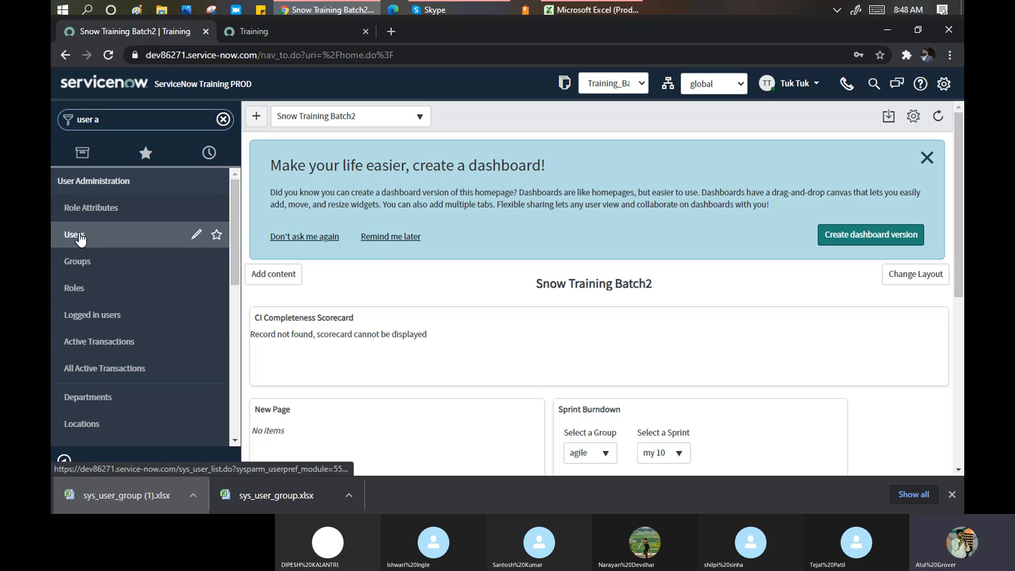
{"action": "key", "text": "Return"}
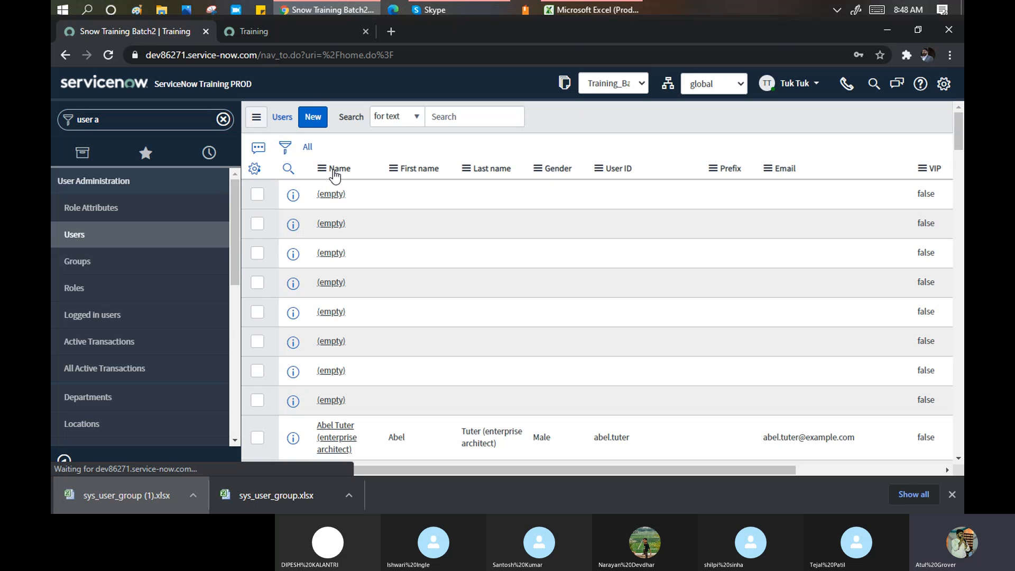
{"action": "right_click", "coordinate": [334, 174]}
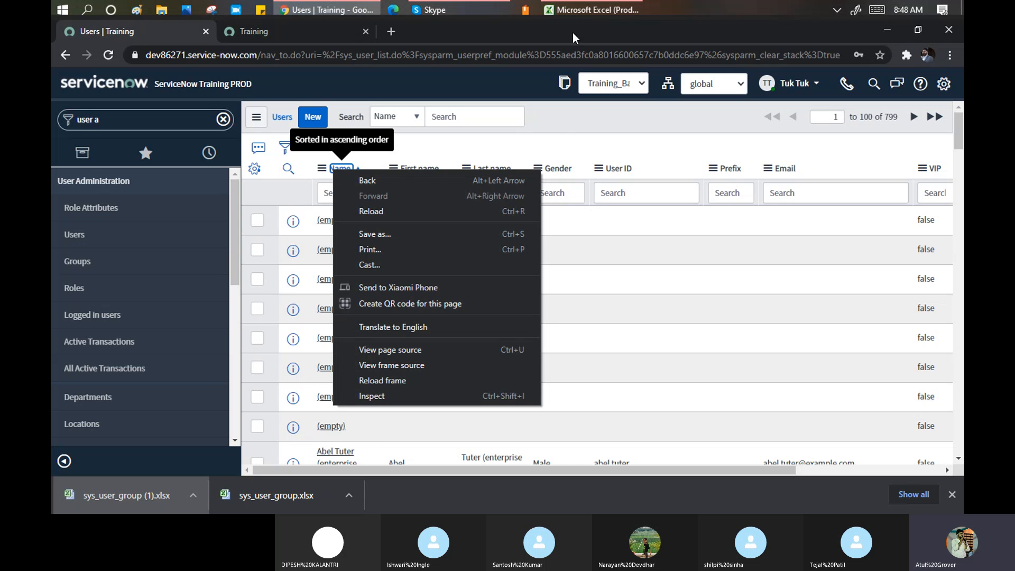
{"action": "left_click", "coordinate": [585, 10]}
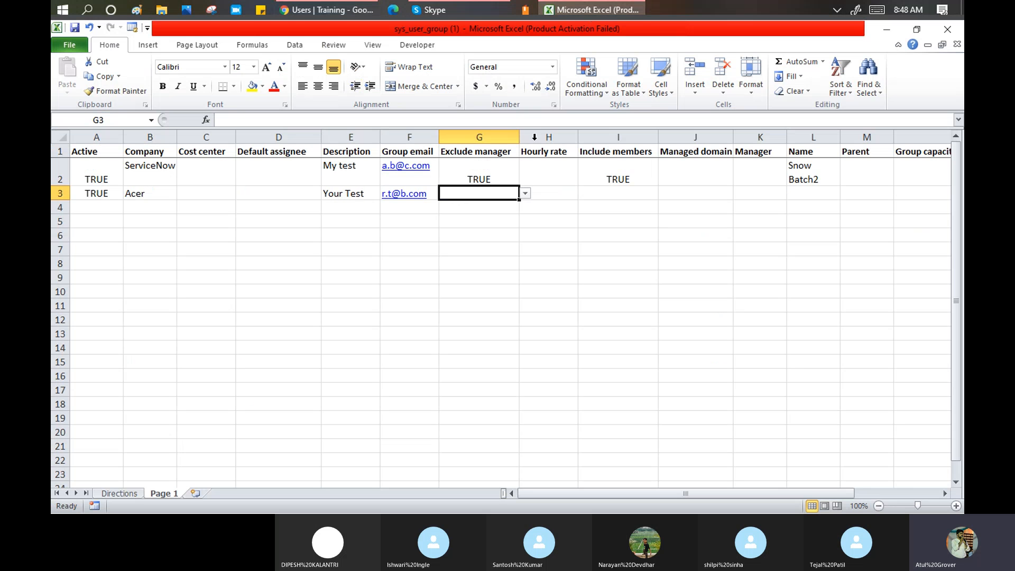
- Set Exclude manager and Include members to FALSE in the Acer row
{"action": "left_click", "coordinate": [525, 194]}
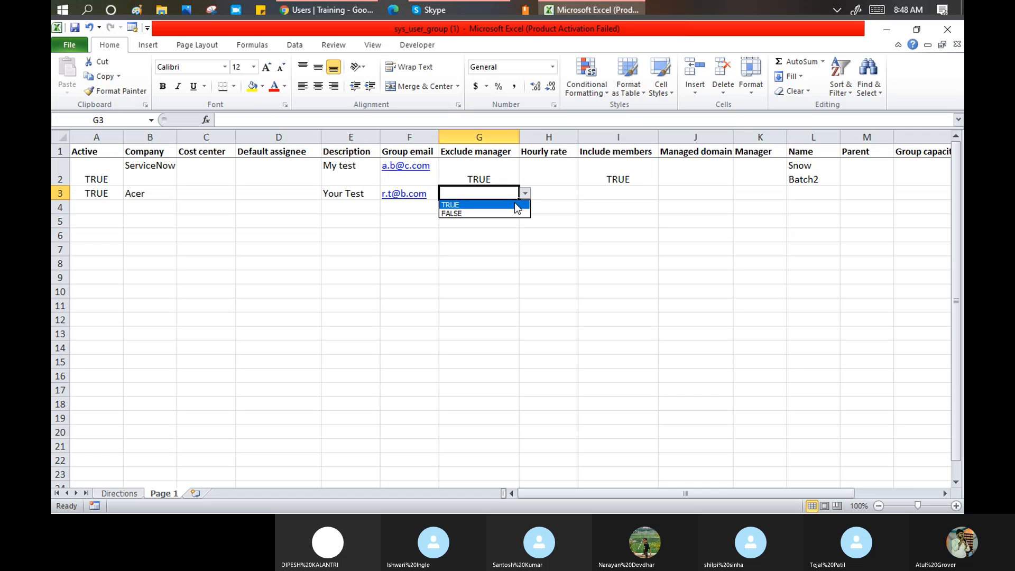
{"action": "left_click", "coordinate": [517, 214]}
{"action": "left_click", "coordinate": [591, 193]}
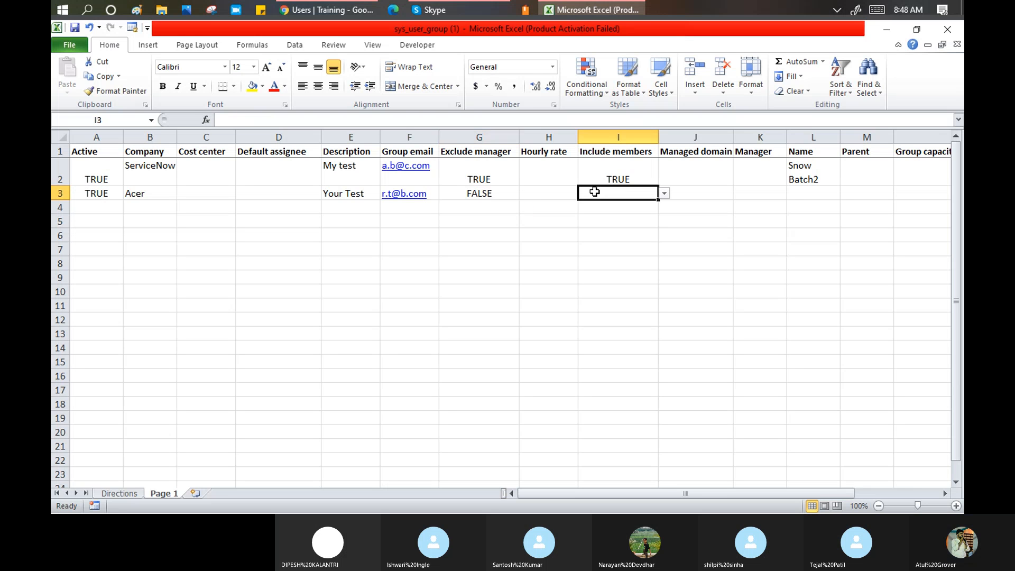
{"action": "left_click", "coordinate": [665, 195]}
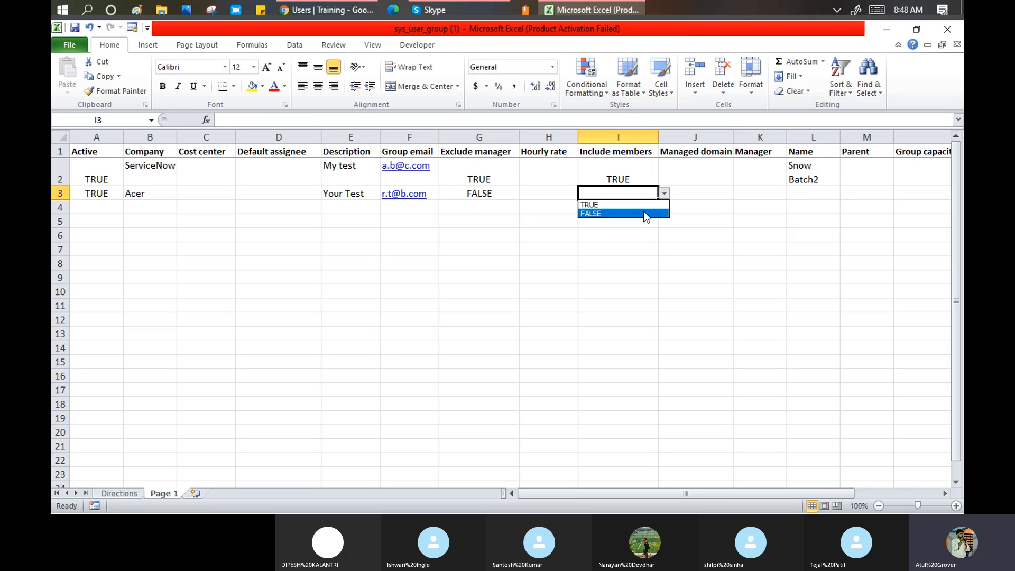
{"action": "left_click", "coordinate": [643, 211]}
- Name the Acer row 'SNOW' and save the workbook
{"action": "left_click", "coordinate": [799, 195]}
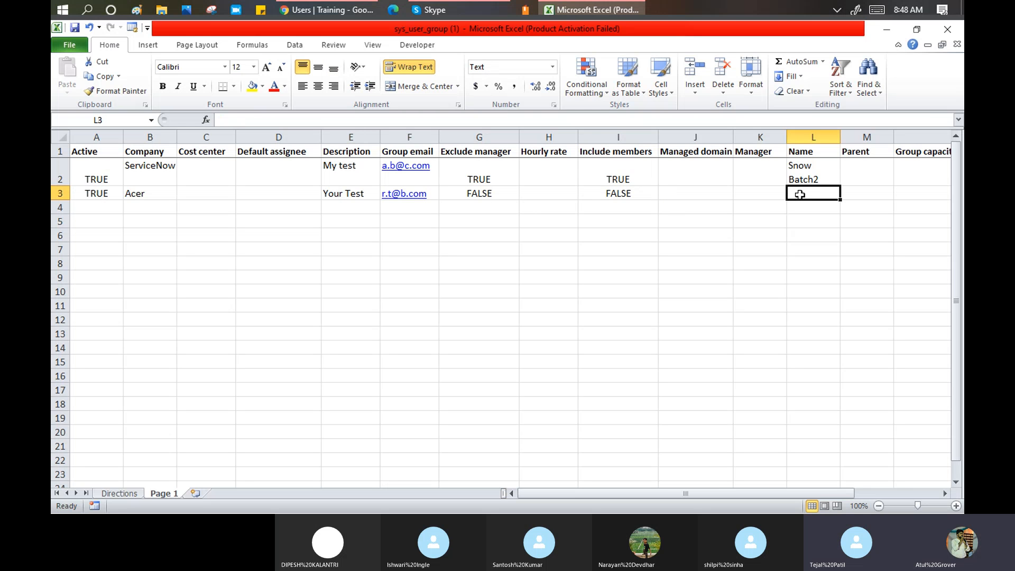
{"action": "type", "text": "SNOW"}
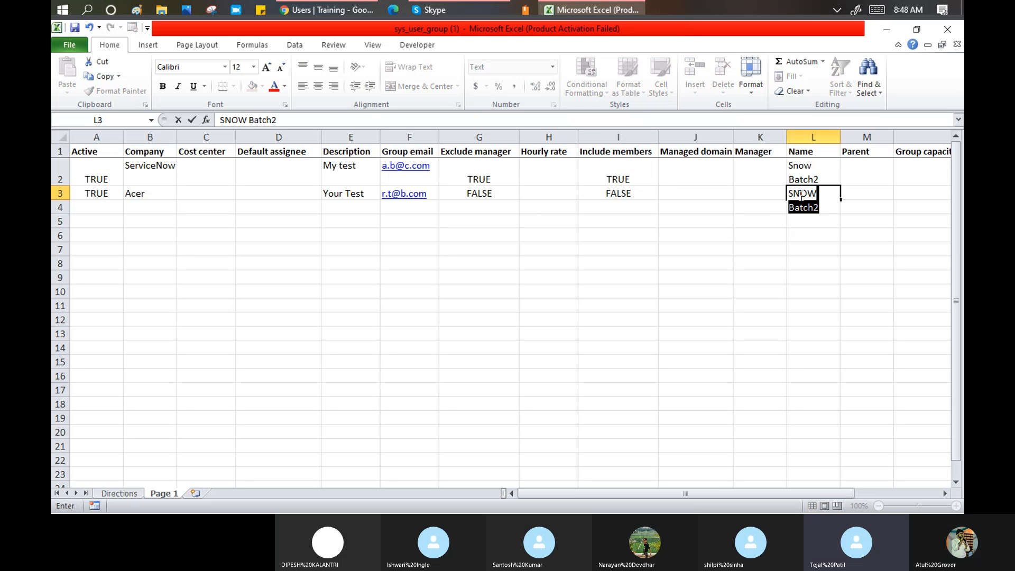
{"action": "key", "text": "Delete"}
{"action": "key", "text": "Tab"}
{"action": "key", "text": "Tab"}
{"action": "key", "text": "Tab"}
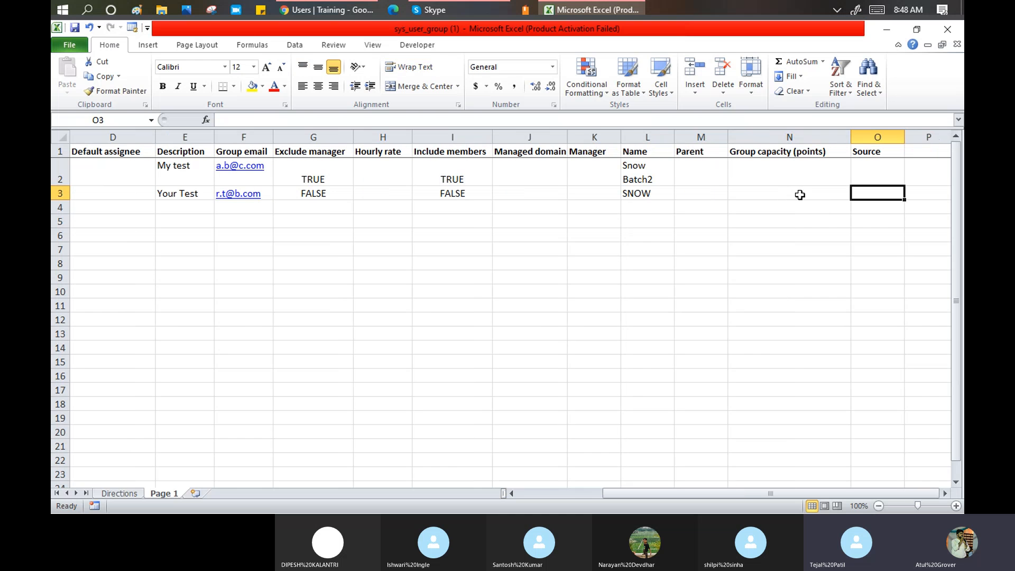
{"action": "left_click", "coordinate": [73, 26]}
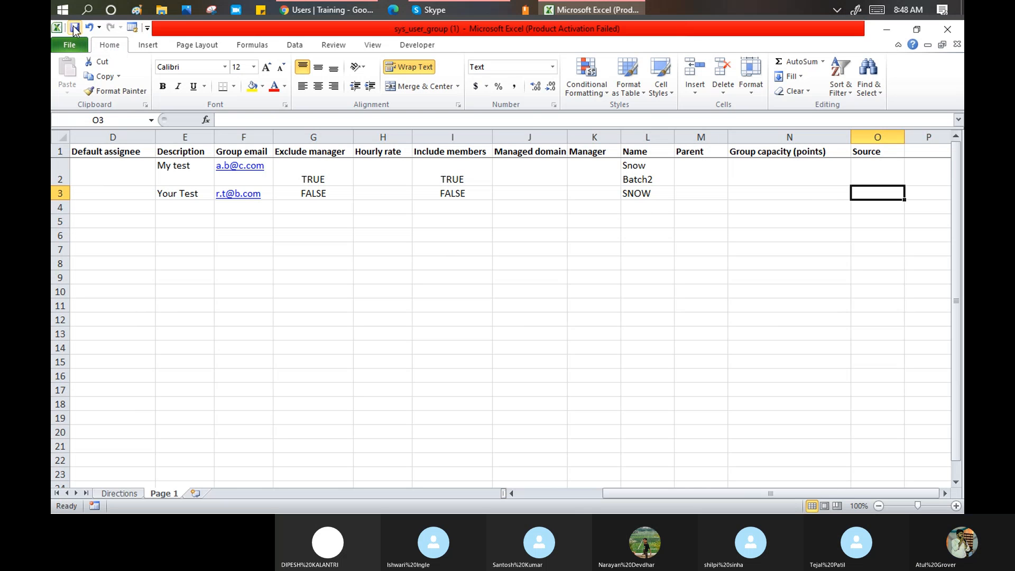
{"action": "left_click", "coordinate": [324, 9]}
- Upload the sys_user_group (1) workbook from Downloads as the group import template
{"action": "left_click", "coordinate": [265, 34]}
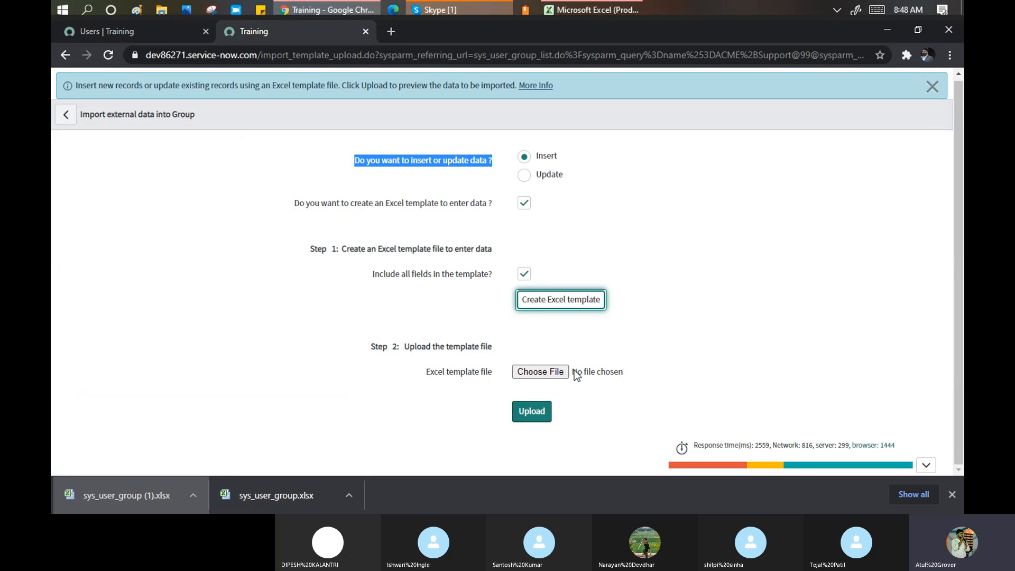
{"action": "left_click", "coordinate": [552, 371]}
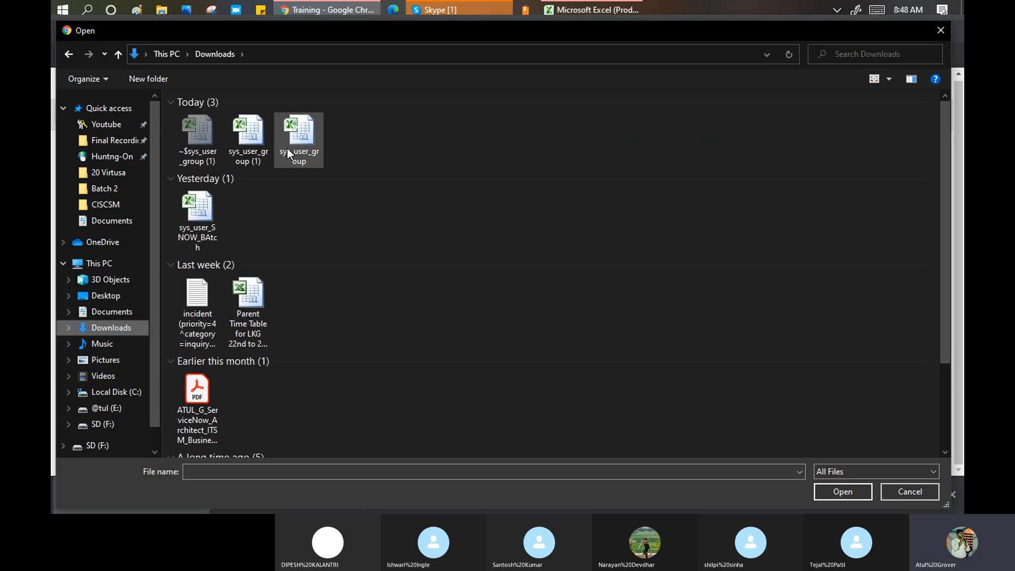
{"action": "left_click", "coordinate": [246, 132]}
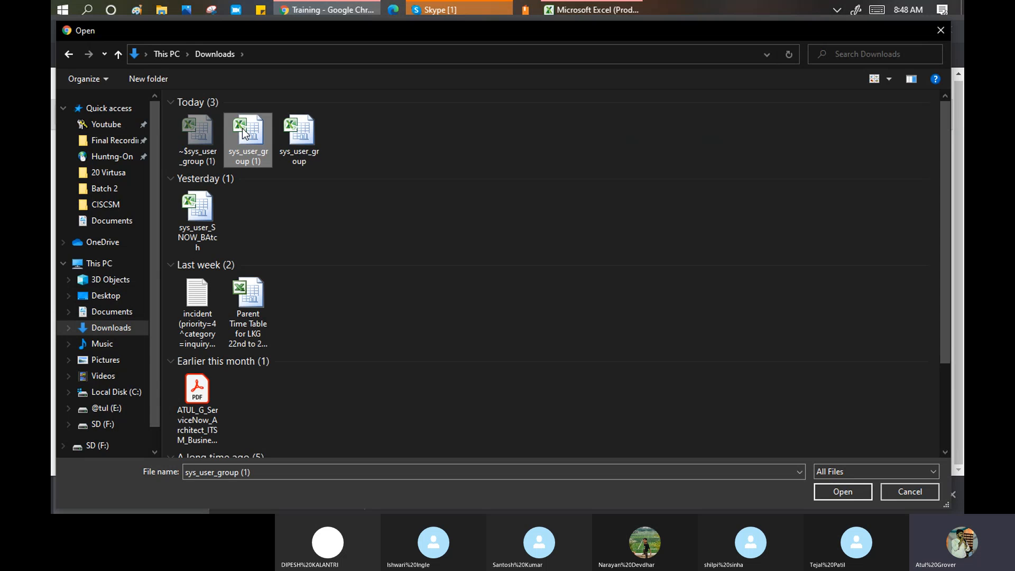
{"action": "left_click", "coordinate": [845, 490]}
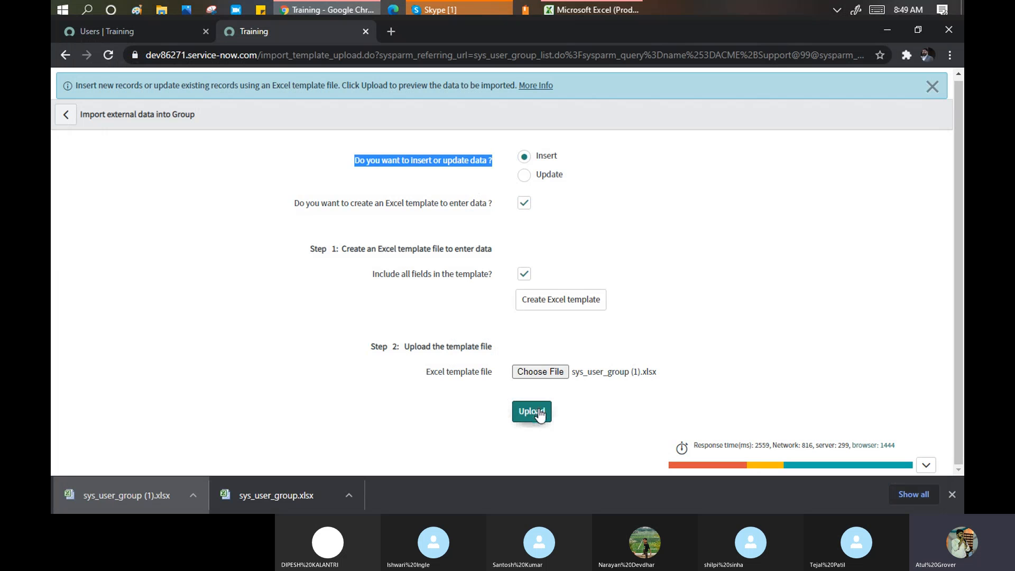
{"action": "left_click", "coordinate": [539, 415]}
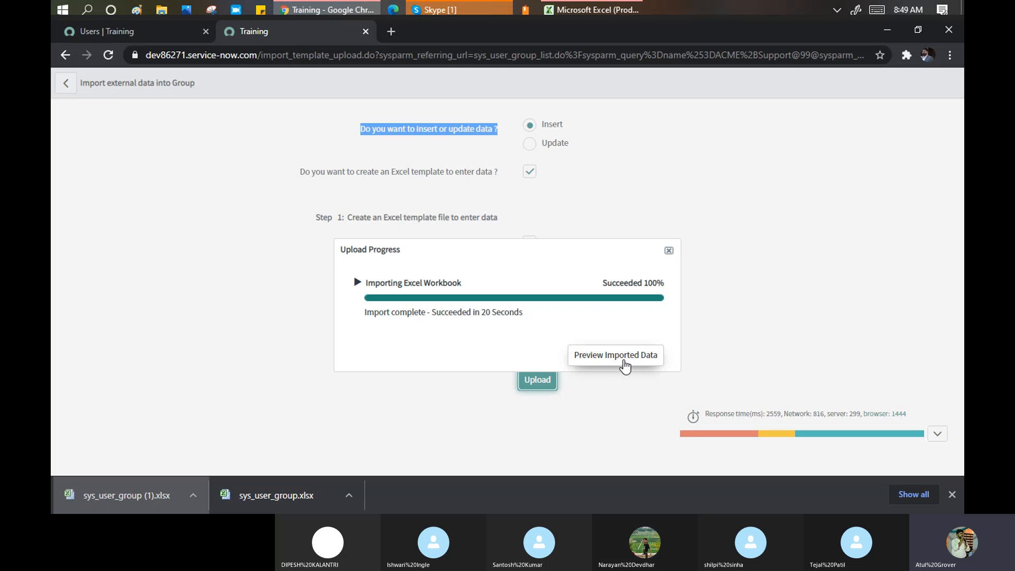
- Open the imported data preview once the upload reaches 100%
{"action": "left_click", "coordinate": [625, 365]}
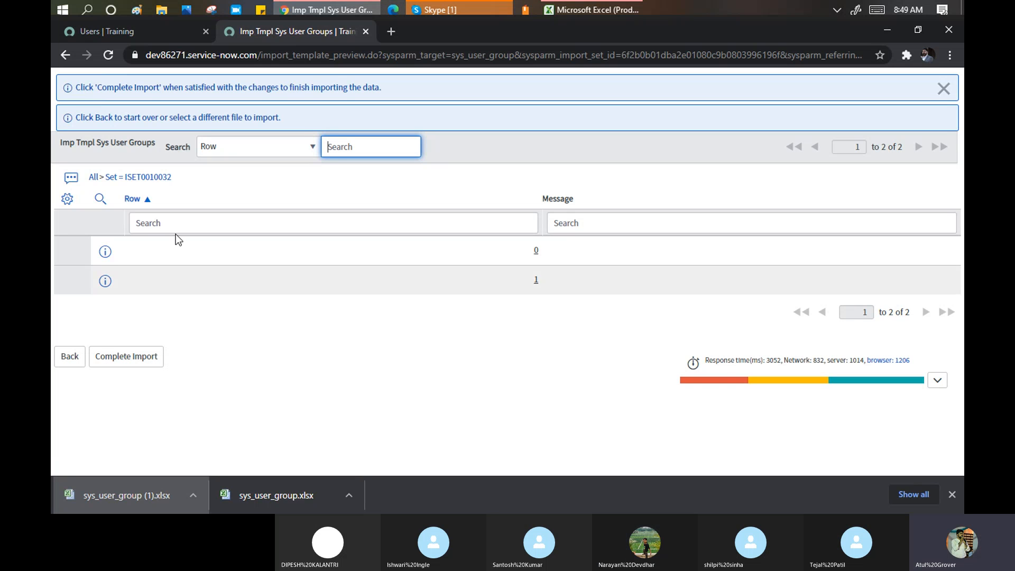
- Add Description, Exclude manager, Default assignee and Name to the preview list's columns
{"action": "left_click", "coordinate": [65, 200]}
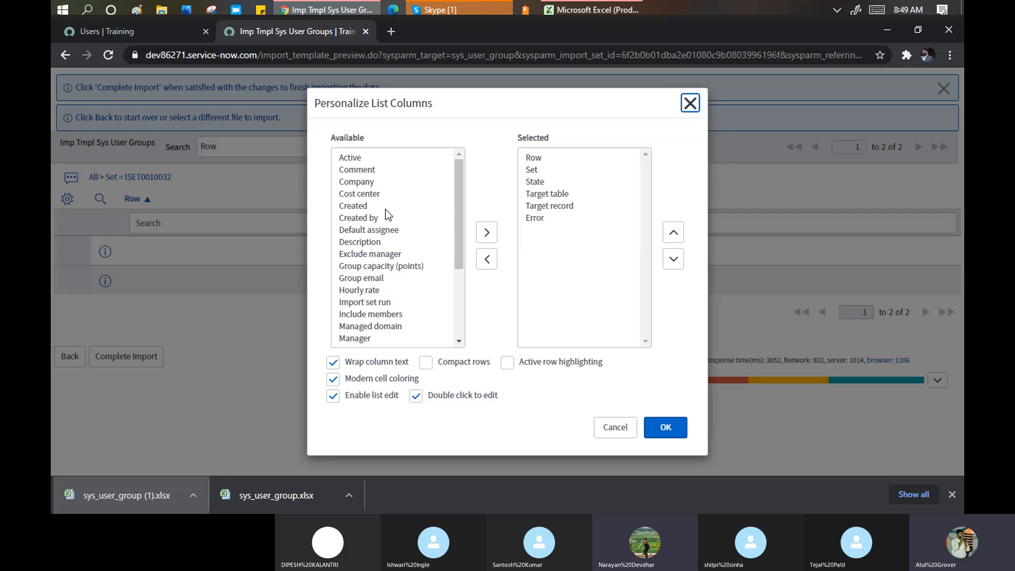
{"action": "double_click", "coordinate": [353, 242]}
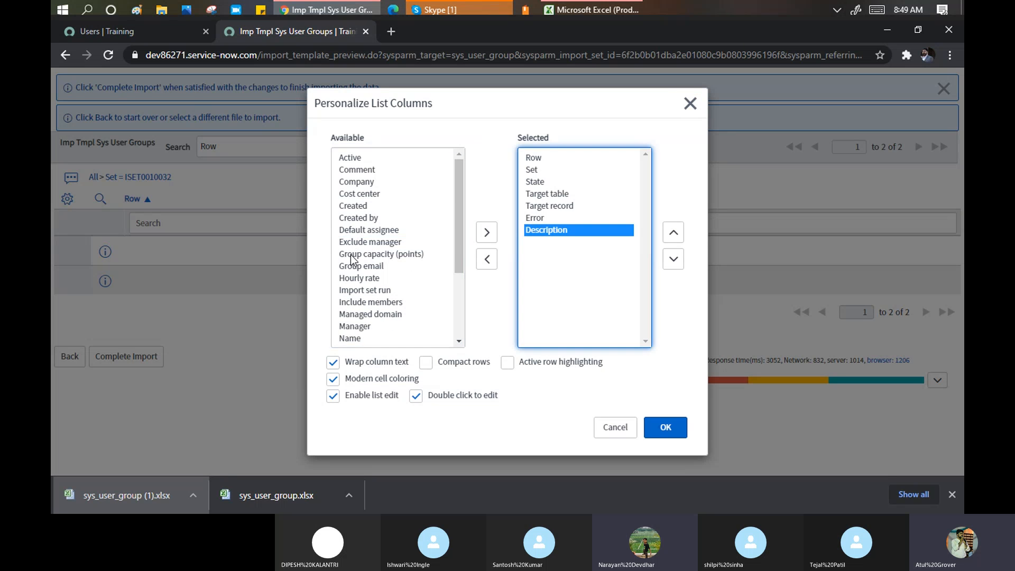
{"action": "double_click", "coordinate": [353, 241]}
{"action": "double_click", "coordinate": [353, 230]}
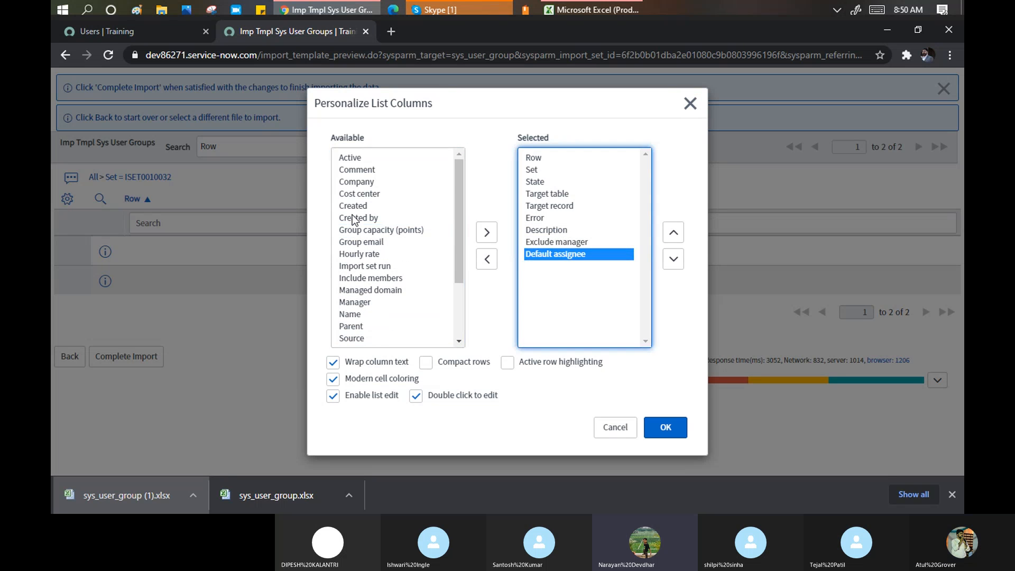
{"action": "left_click", "coordinate": [353, 220]}
{"action": "key", "text": "n"}
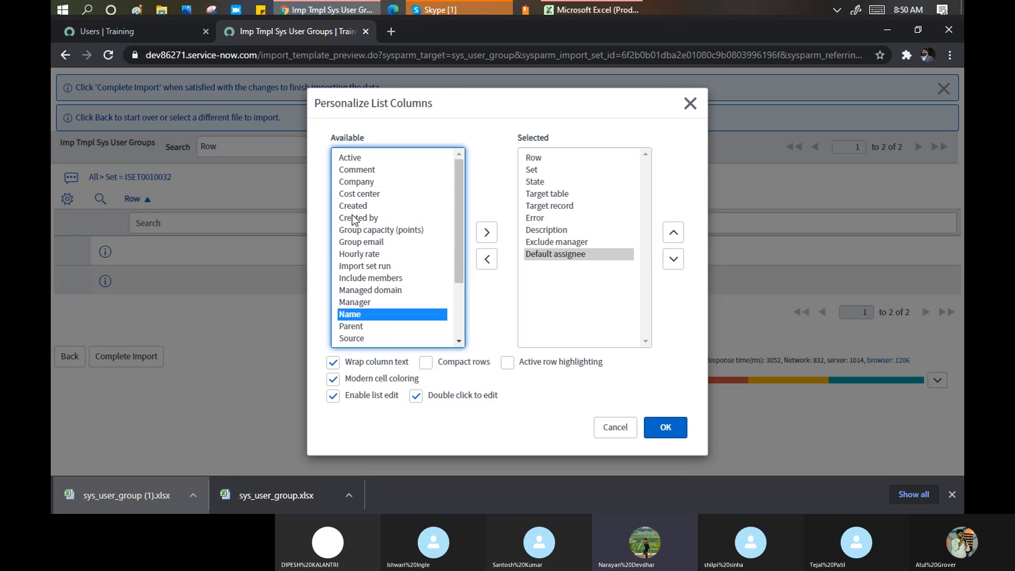
{"action": "left_click", "coordinate": [486, 233]}
- Move the four added columns to the top of the order and apply the layout
{"action": "left_click", "coordinate": [561, 233]}
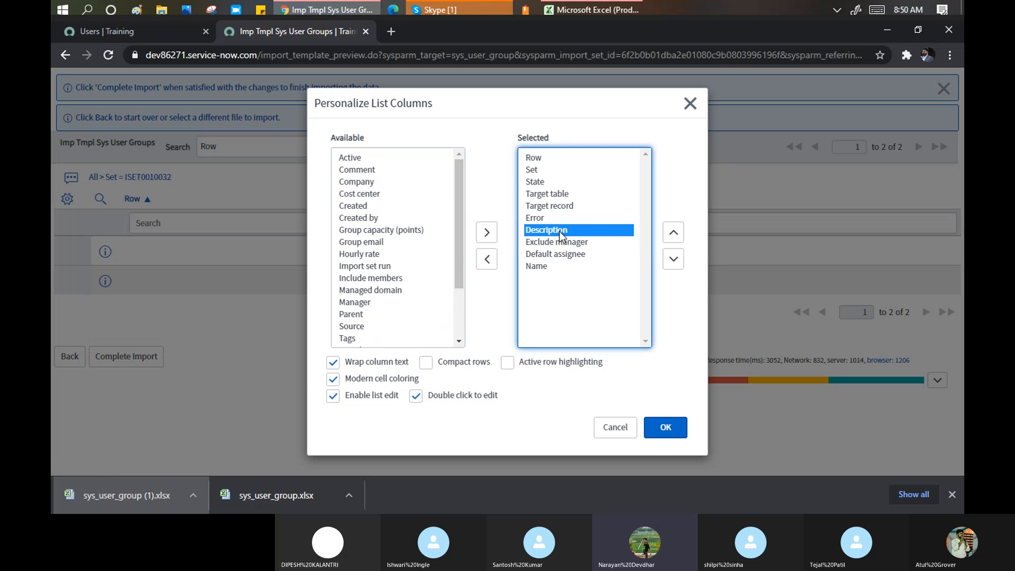
{"action": "left_click", "coordinate": [536, 268], "text": "shift"}
{"action": "left_click", "coordinate": [673, 235]}
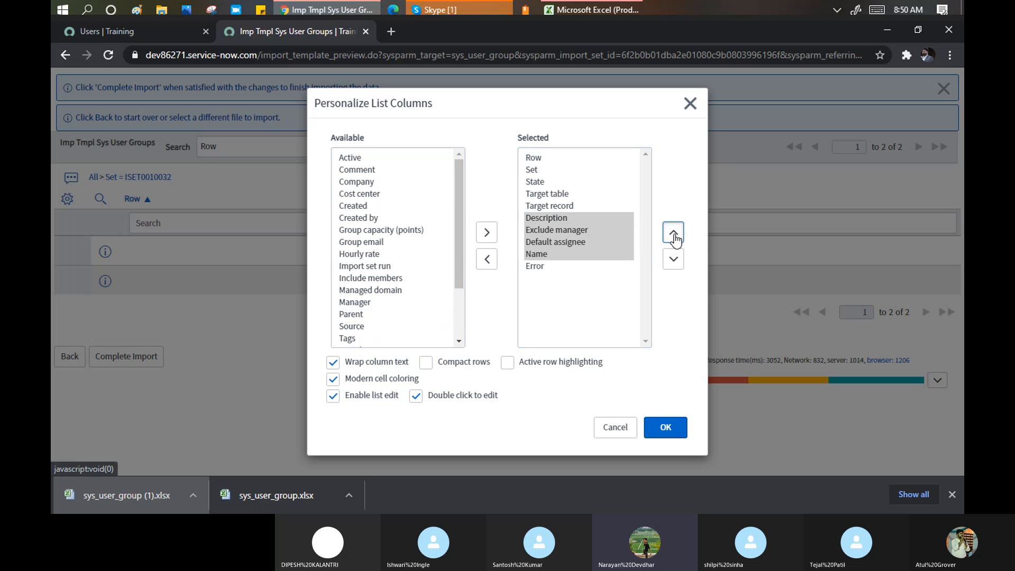
{"action": "left_click", "coordinate": [674, 233]}
{"action": "left_click", "coordinate": [673, 233]}
{"action": "left_click", "coordinate": [673, 232]}
{"action": "left_click", "coordinate": [674, 233]}
{"action": "left_click", "coordinate": [673, 233]}
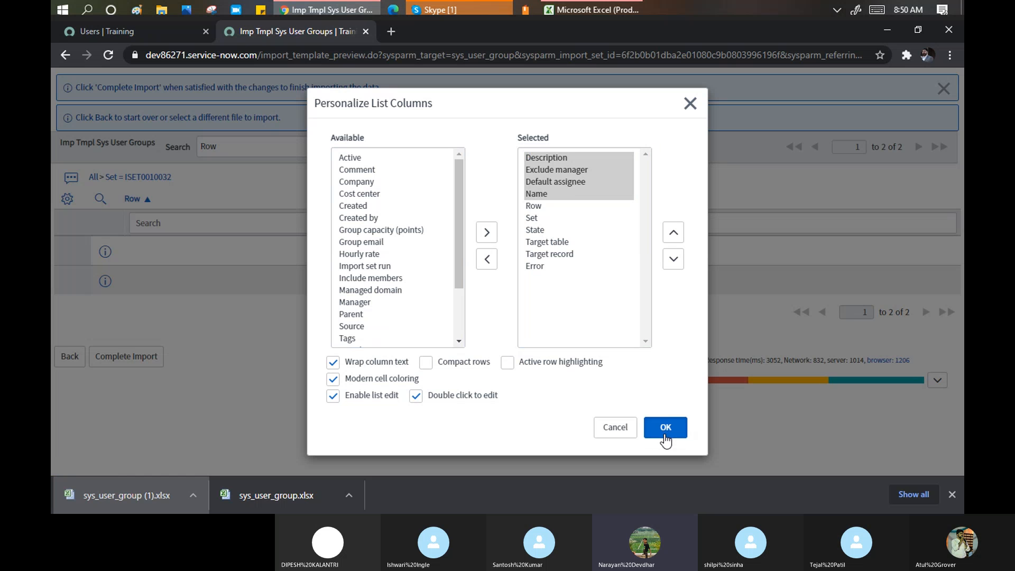
{"action": "left_click", "coordinate": [665, 439]}
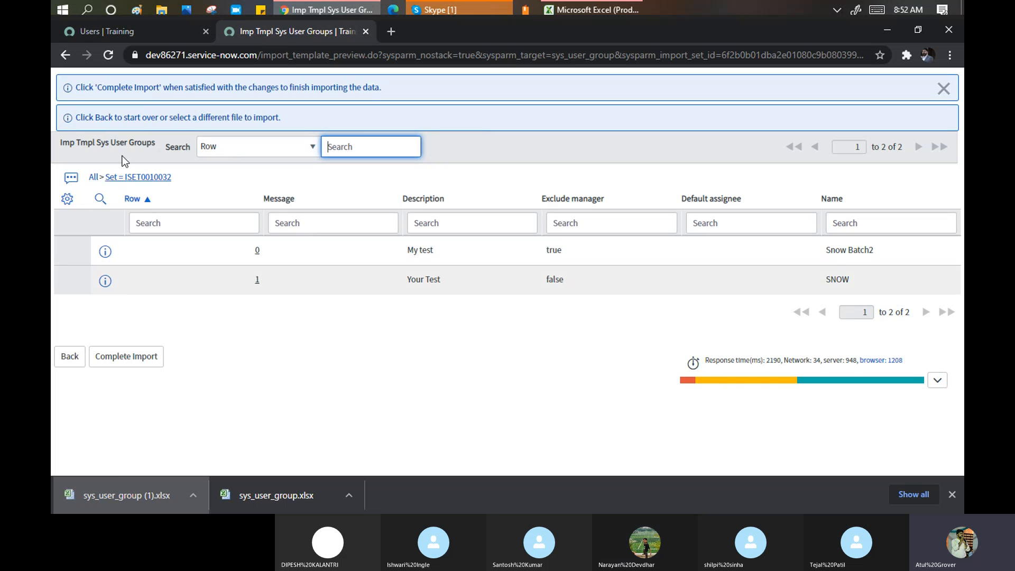
{"action": "left_click", "coordinate": [178, 177]}
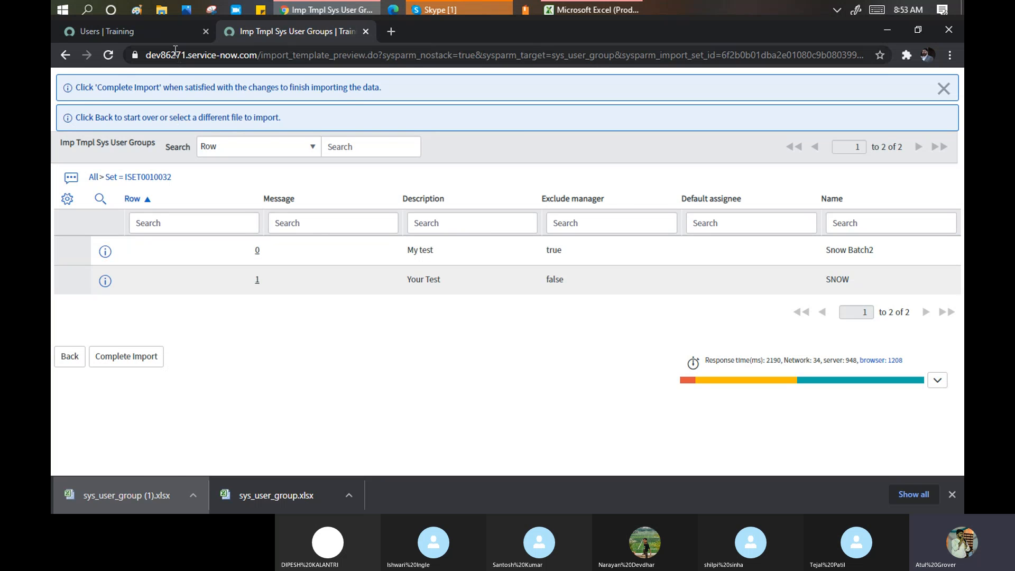
{"action": "left_click", "coordinate": [133, 32]}
- Bring up the Users list's Name column menu, then dismiss it
{"action": "left_click", "coordinate": [321, 169]}
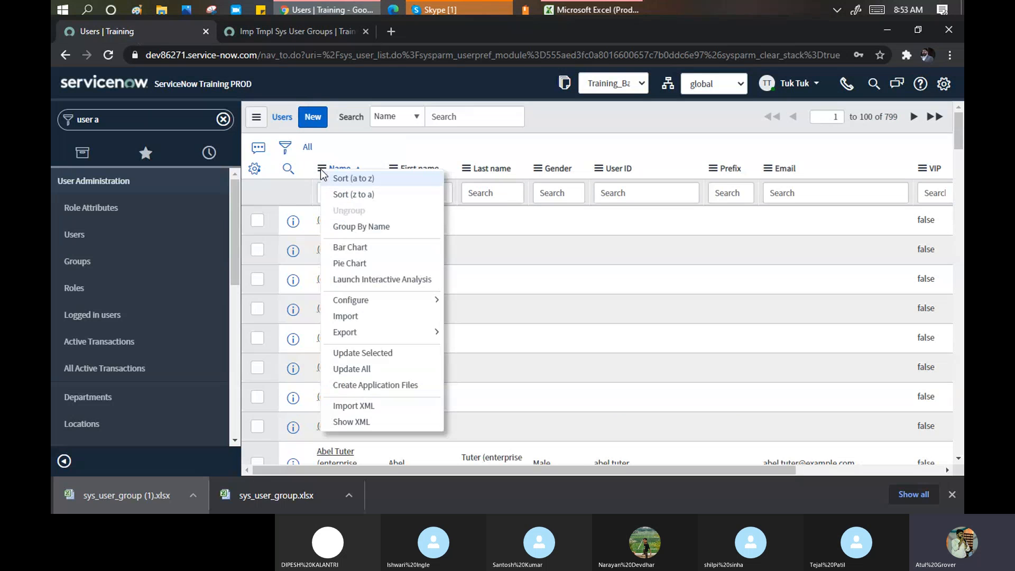
{"action": "key", "text": "Escape"}
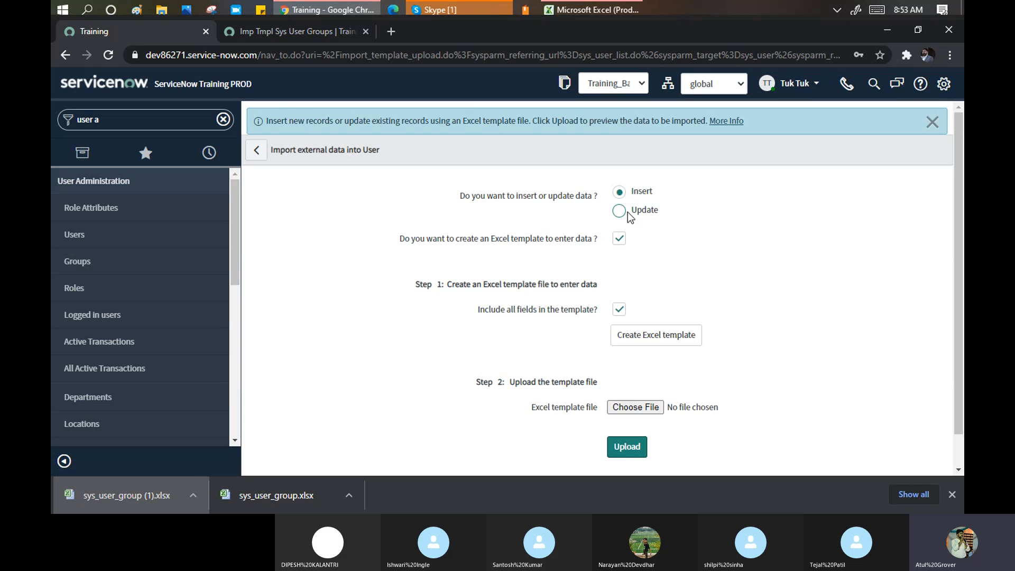
- Set the user import to Update and export an Excel template of all 799 users
{"action": "left_click", "coordinate": [951, 494]}
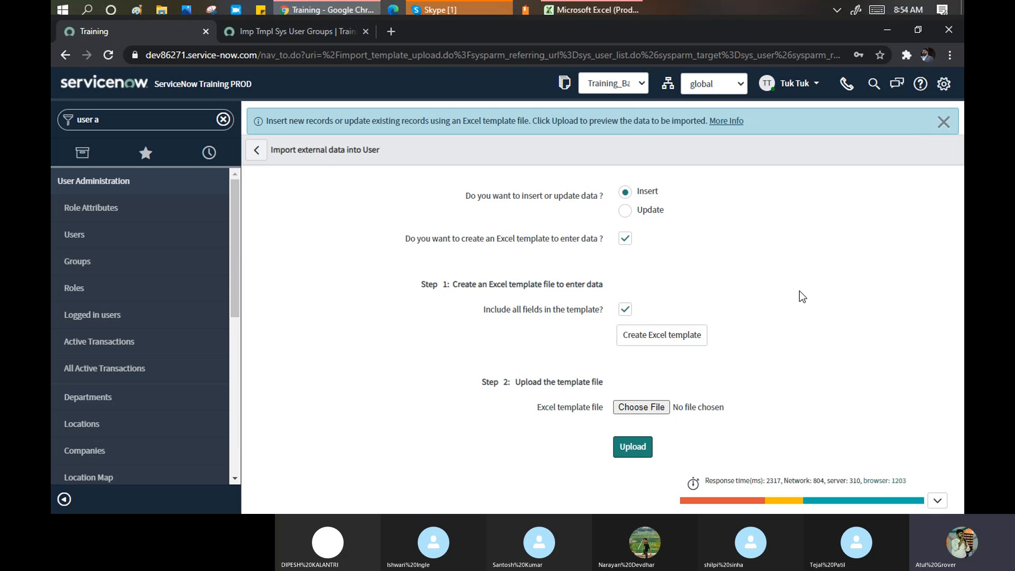
{"action": "left_click", "coordinate": [625, 211]}
{"action": "left_click", "coordinate": [650, 337]}
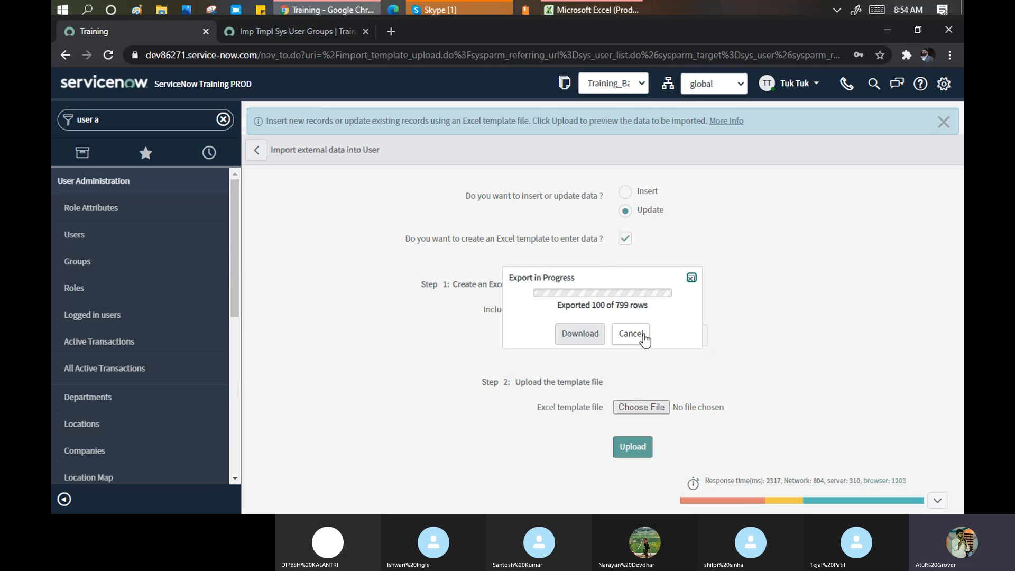
{"action": "left_click_drag", "start_coordinate": [615, 308], "coordinate": [648, 308]}
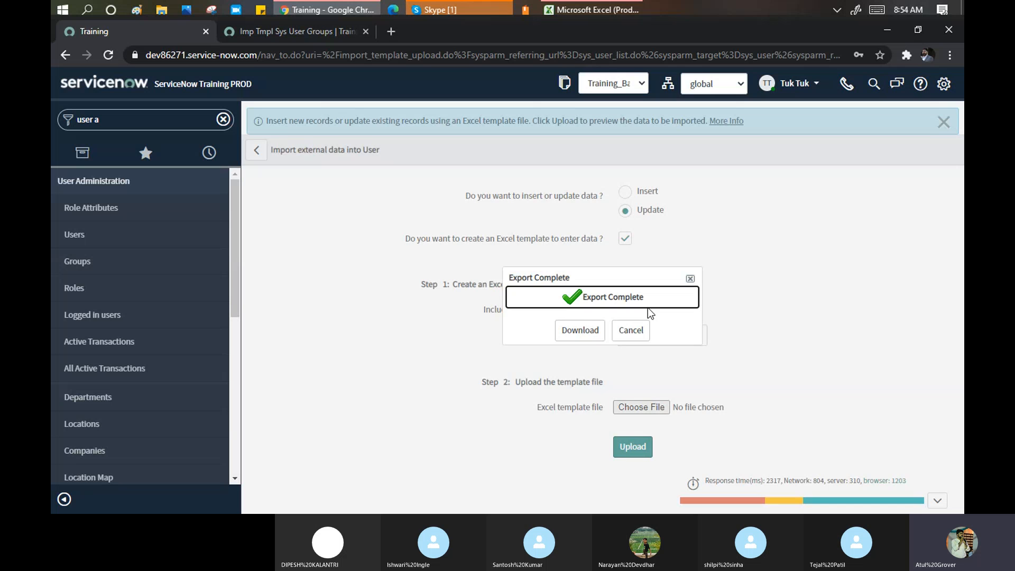
- Download the all-fields user template as sys_user.xlsx and dismiss the download notice
{"action": "left_click", "coordinate": [581, 330]}
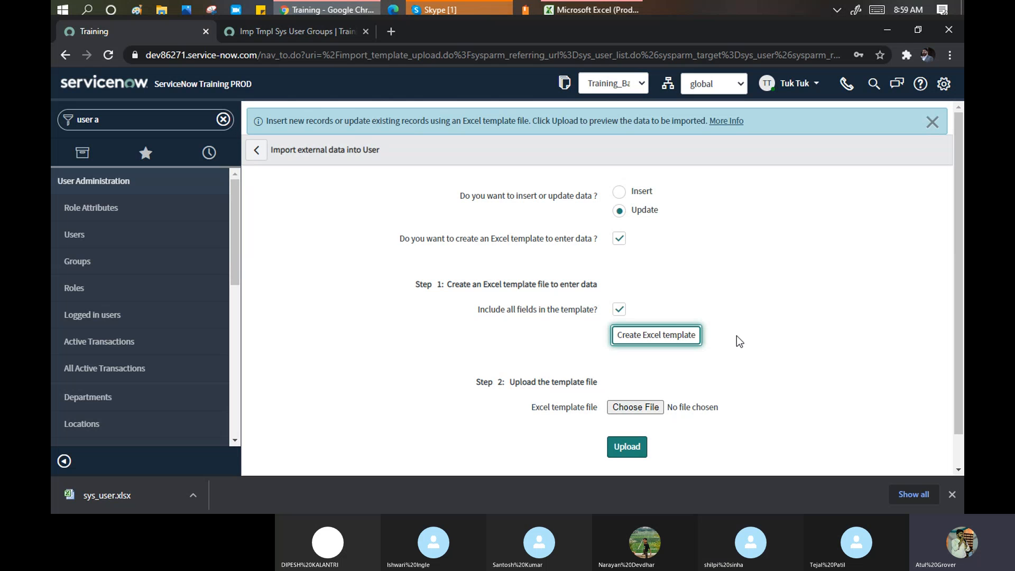
{"action": "left_click", "coordinate": [951, 494]}
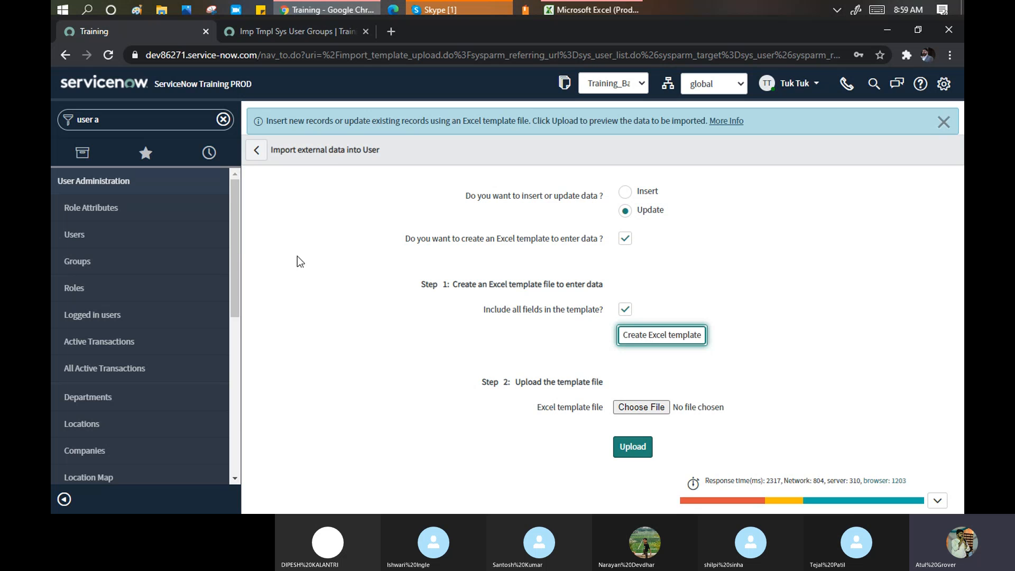
- Overwrite the group names in cells L2 and L3 with new names and save the workbook
{"action": "left_click", "coordinate": [585, 7]}
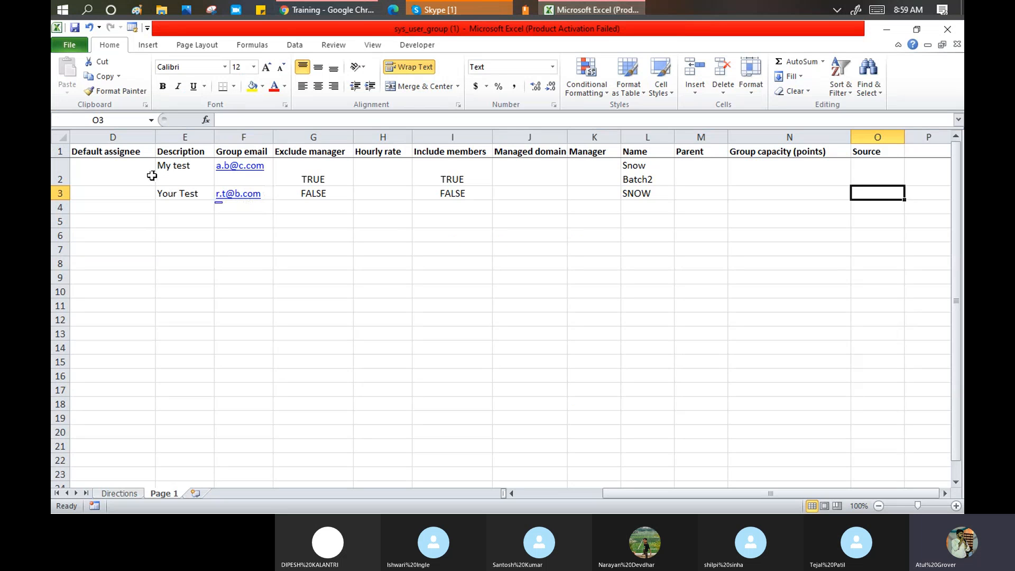
{"action": "left_click", "coordinate": [182, 168]}
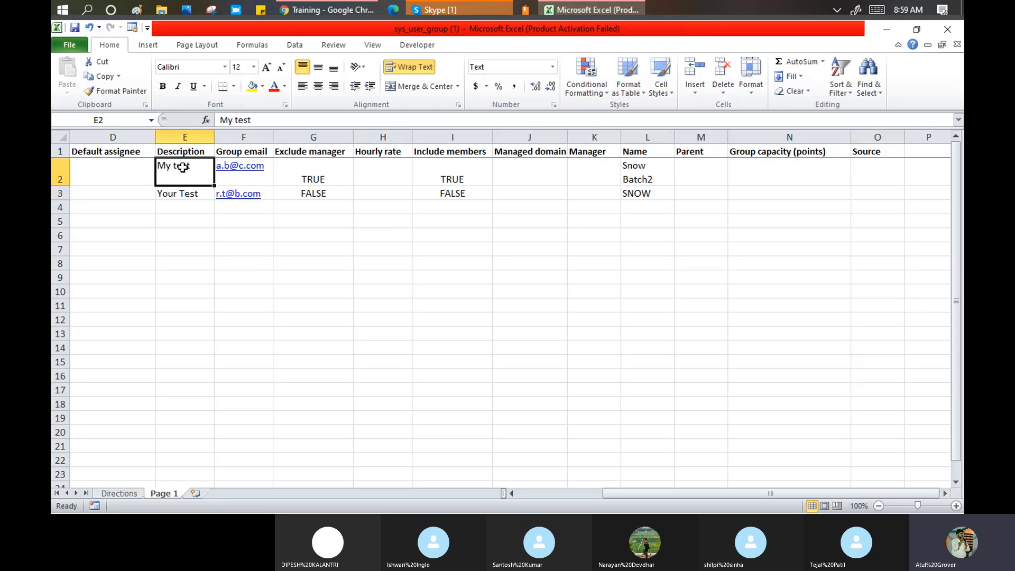
{"action": "left_click", "coordinate": [653, 170]}
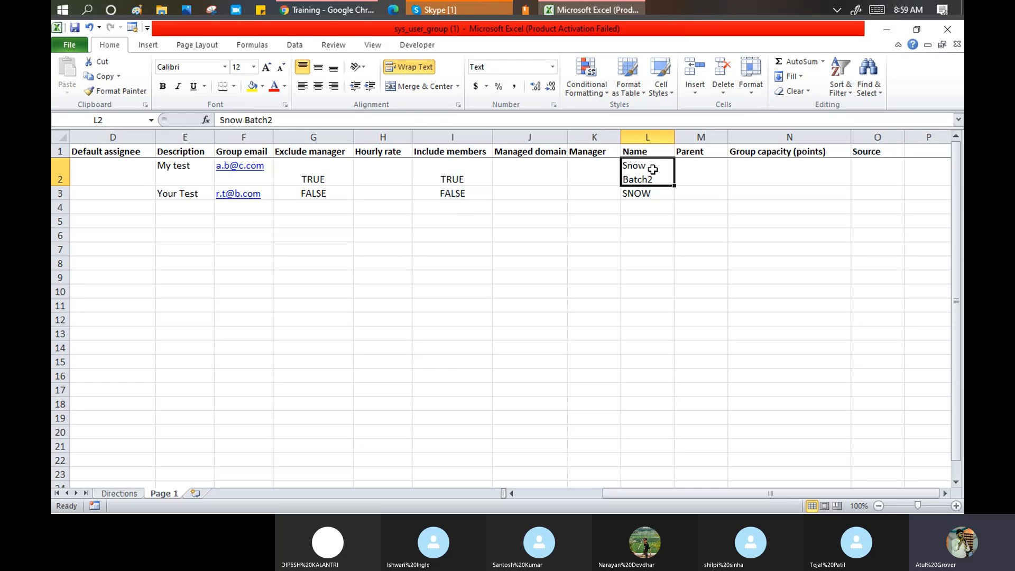
{"action": "type", "text": "Atul"}
{"action": "key", "text": "Return"}
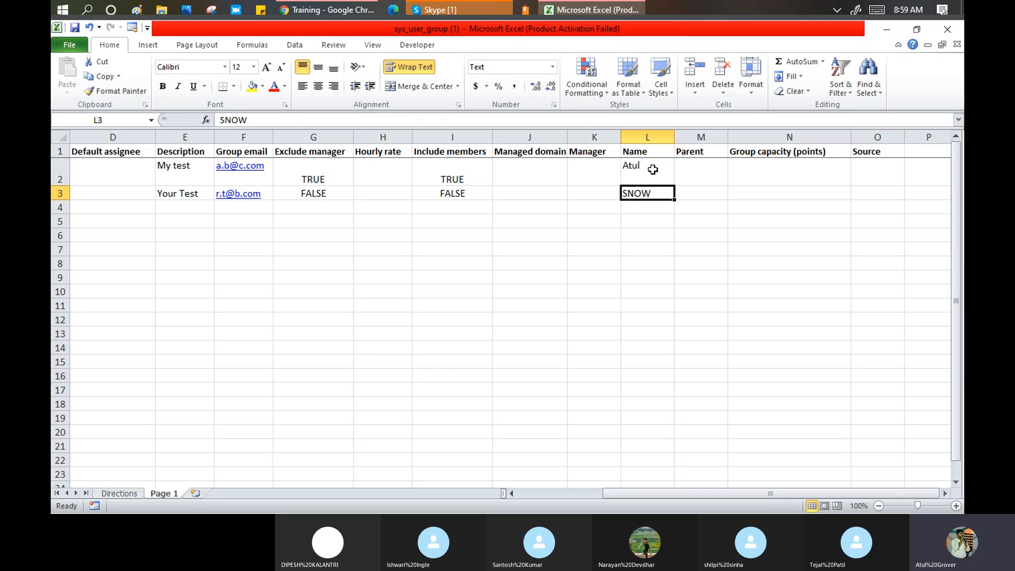
{"action": "type", "text": "Tul"}
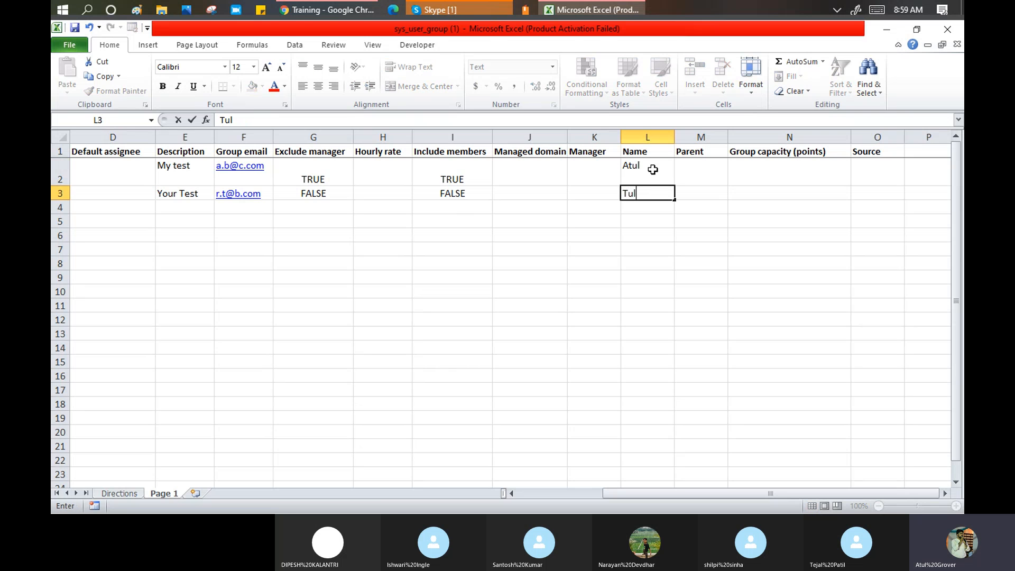
{"action": "key", "text": "BackSpace"}
{"action": "type", "text": "ktuk"}
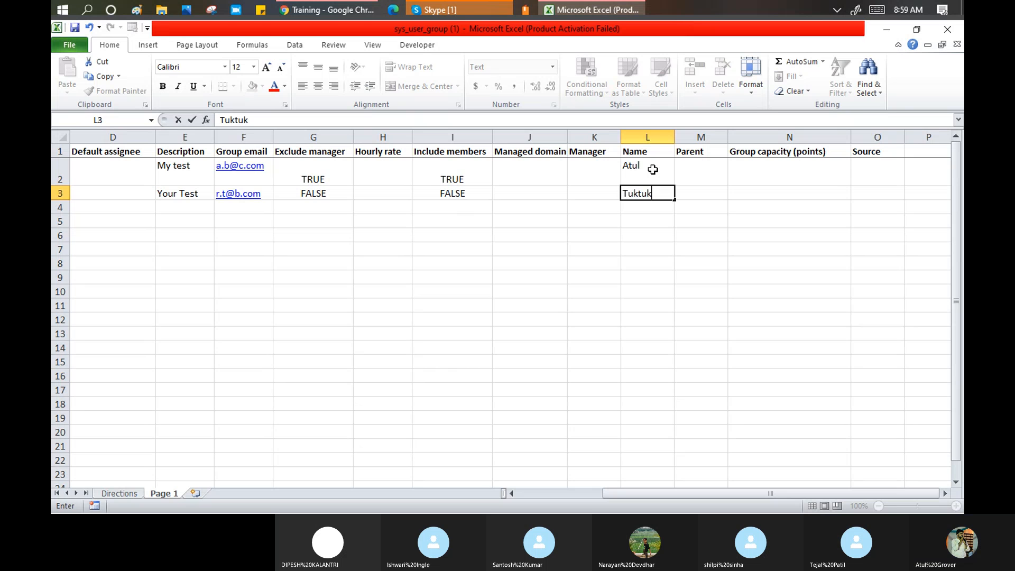
{"action": "key", "text": "Return"}
{"action": "left_click", "coordinate": [74, 28]}
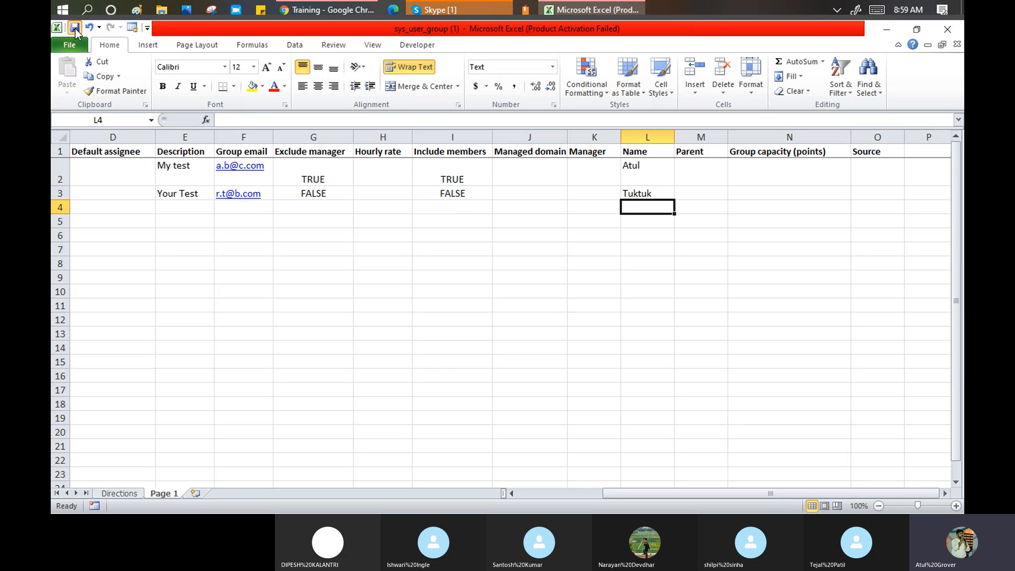
- Filter the ServiceNow navigator by 'user a' and open the Users module in a new tab
{"action": "key", "text": "alt+Tab"}
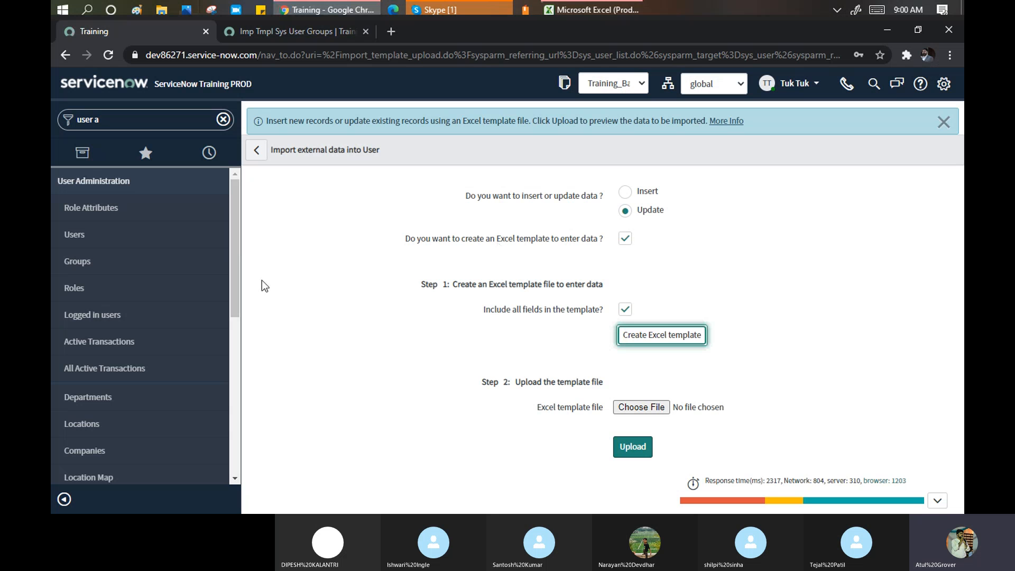
{"action": "left_click", "coordinate": [142, 125]}
{"action": "left_click", "coordinate": [142, 125]}
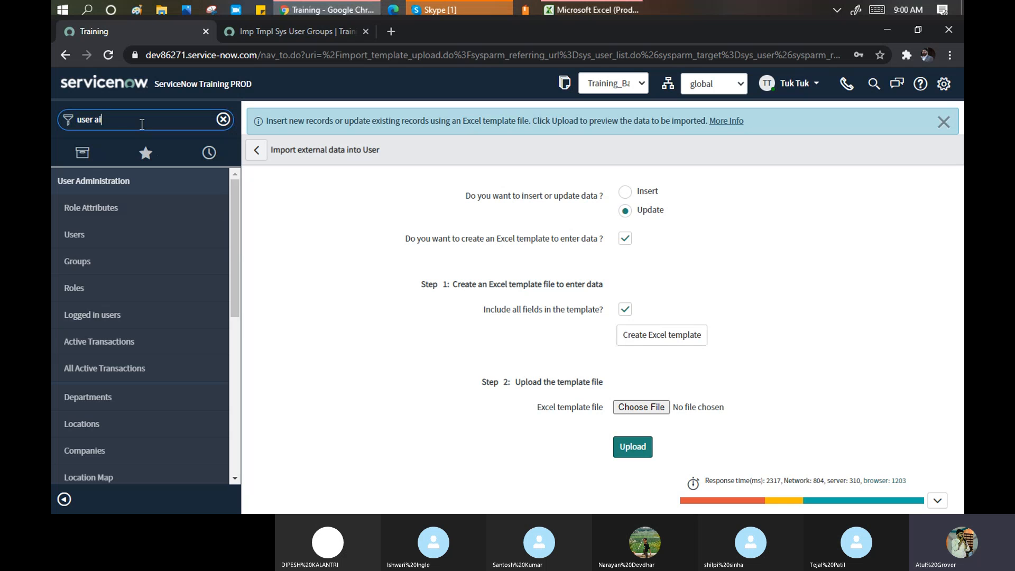
{"action": "type", "text": "imp"}
{"action": "key", "text": "BackSpace"}
{"action": "key", "text": "BackSpace"}
{"action": "key", "text": "BackSpace"}
{"action": "key", "text": "BackSpace"}
{"action": "key", "text": "BackSpace"}
{"action": "key", "text": "BackSpace"}
{"action": "key", "text": "BackSpace"}
{"action": "key", "text": "BackSpace"}
{"action": "key", "text": "BackSpace"}
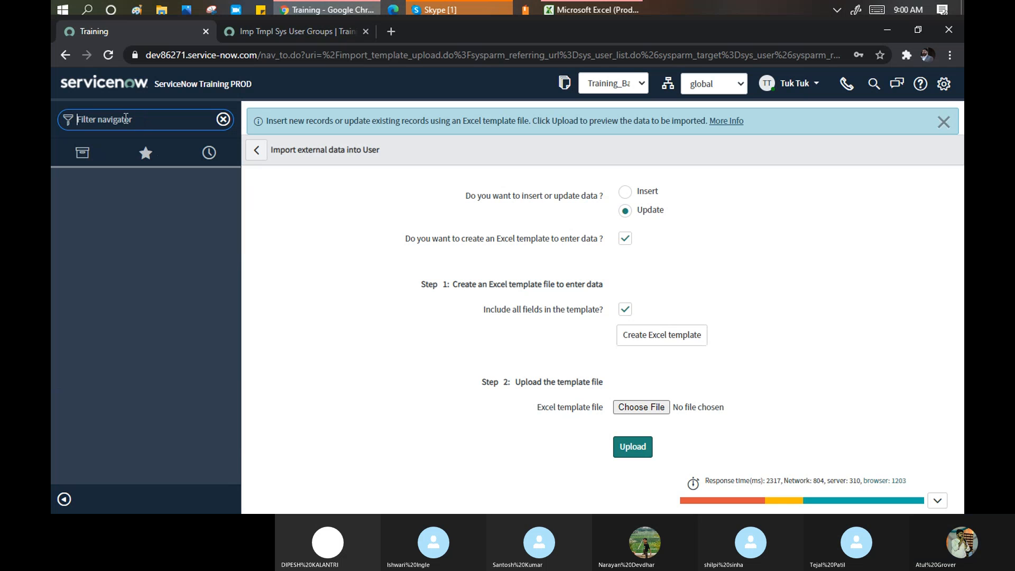
{"action": "type", "text": "Import"}
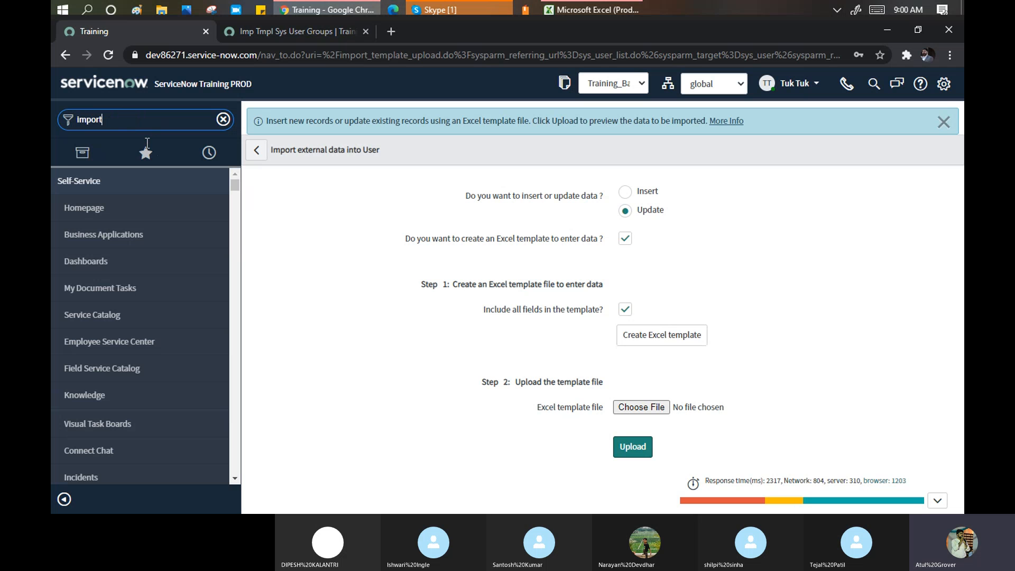
{"action": "type", "text": " set"}
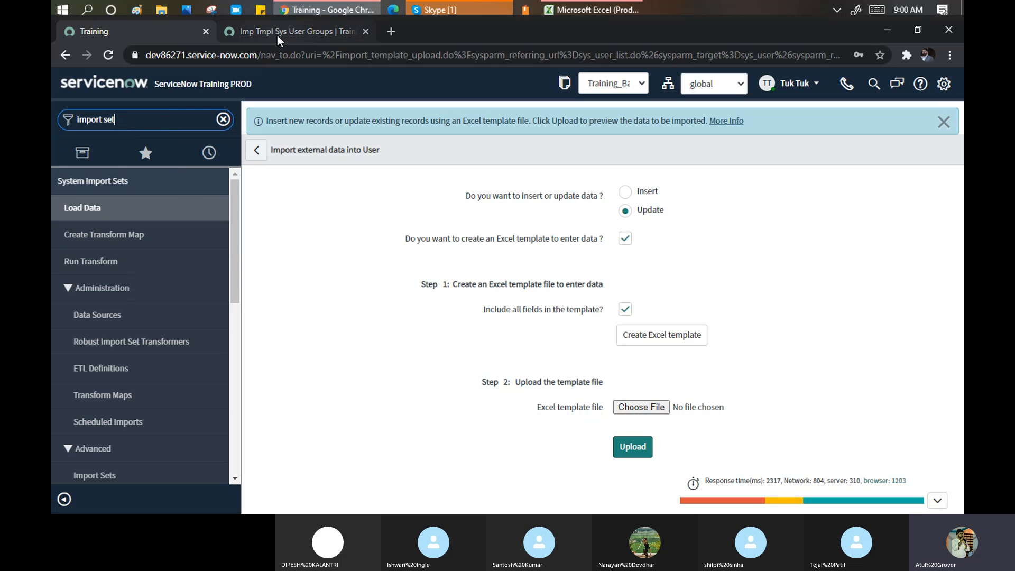
{"action": "key", "text": "ctrl+a"}
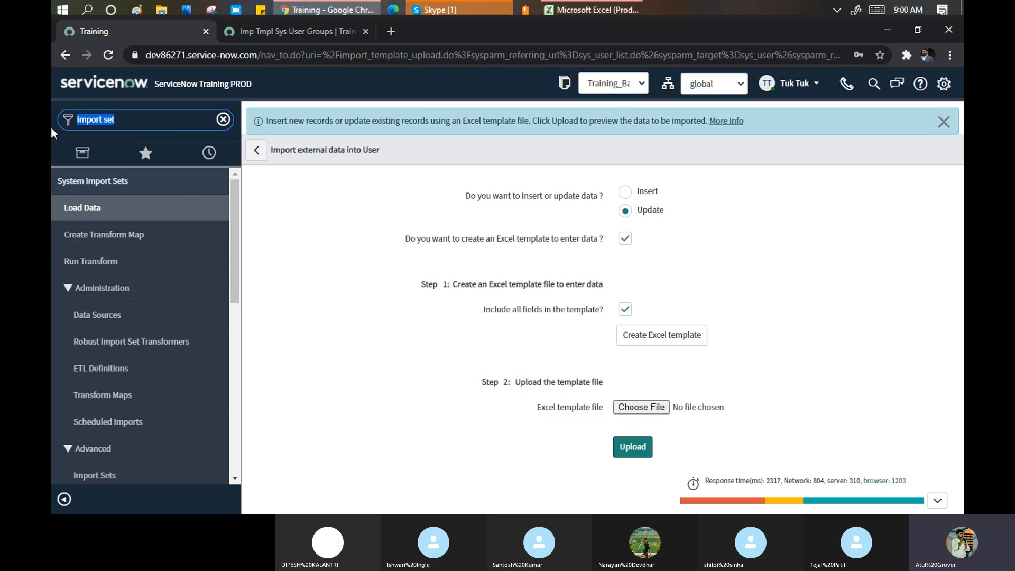
{"action": "type", "text": "user a"}
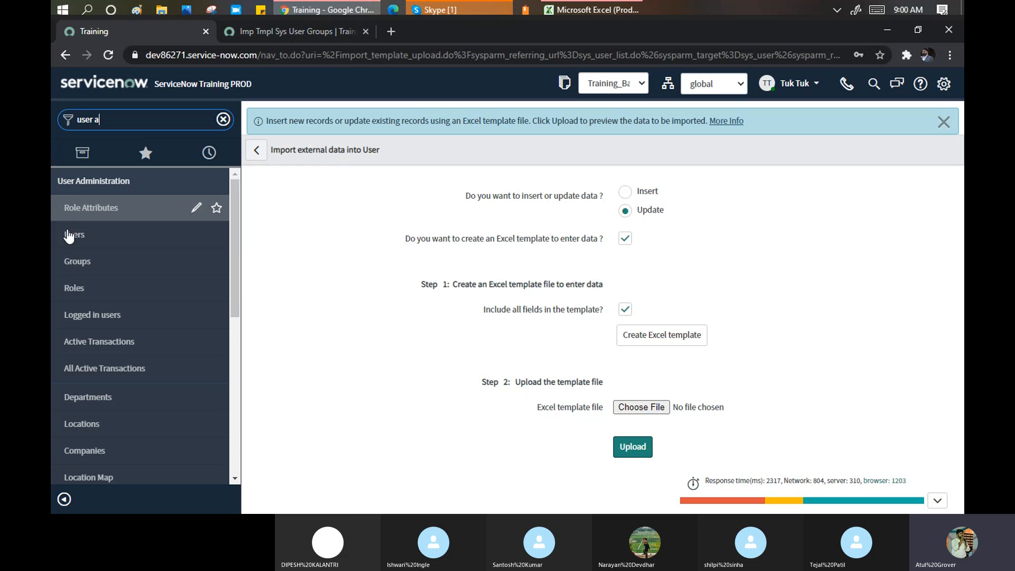
{"action": "middle_click", "coordinate": [86, 240]}
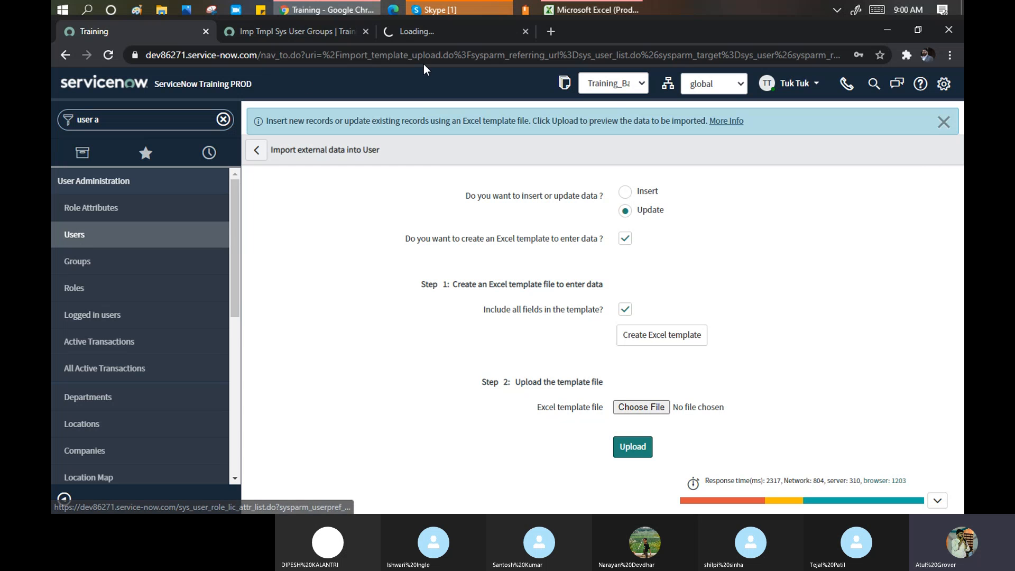
- Look at the user import page in the Users tab, then close that tab
{"action": "left_click", "coordinate": [436, 32]}
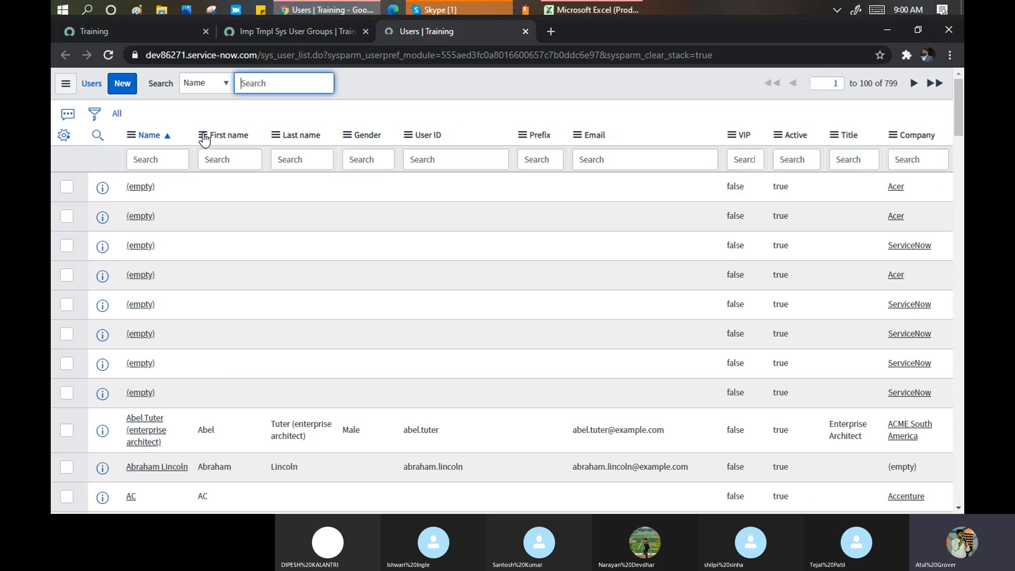
{"action": "left_click", "coordinate": [203, 135]}
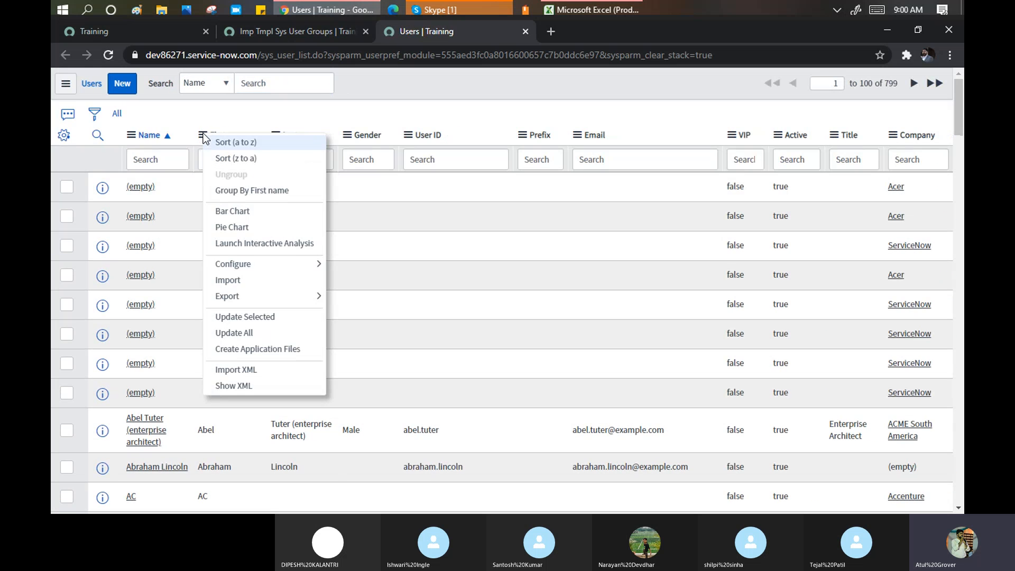
{"action": "left_click", "coordinate": [274, 280]}
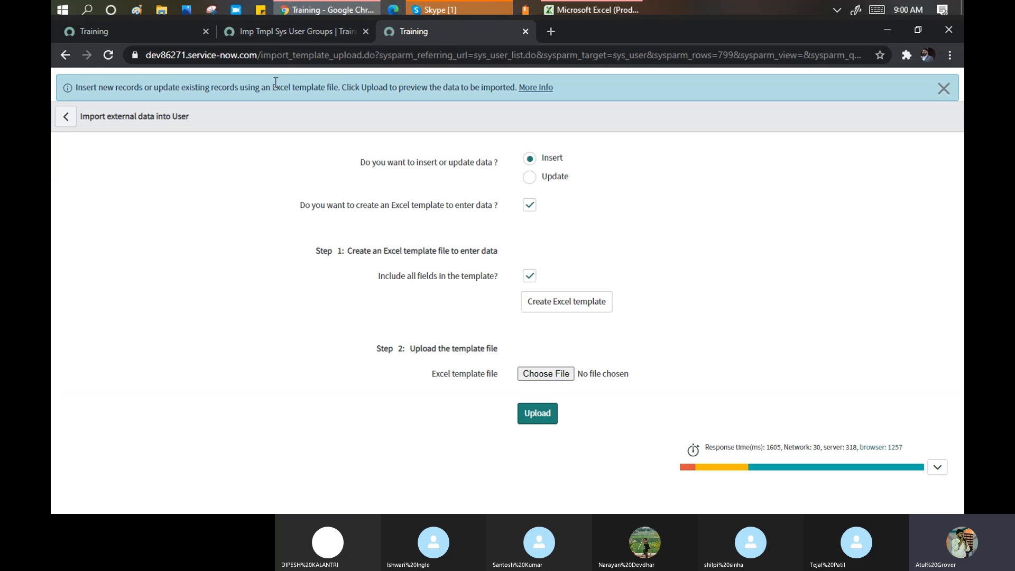
{"action": "left_click", "coordinate": [525, 32]}
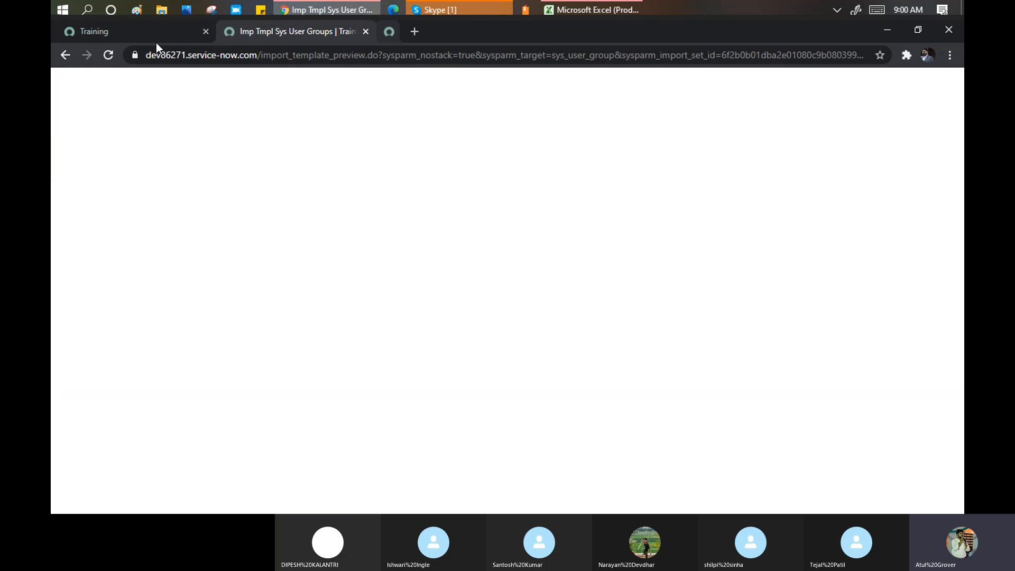
{"action": "left_click", "coordinate": [134, 32]}
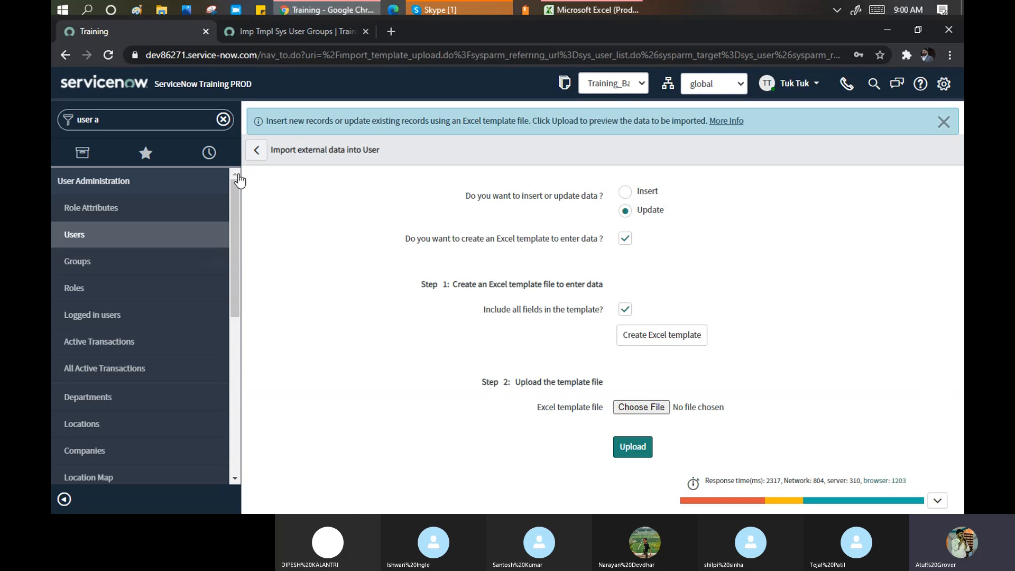
- Filter the navigator by 'import set' and open System Import Sets > Load Data
{"action": "triple_click", "coordinate": [112, 120]}
{"action": "type", "text": "import se"}
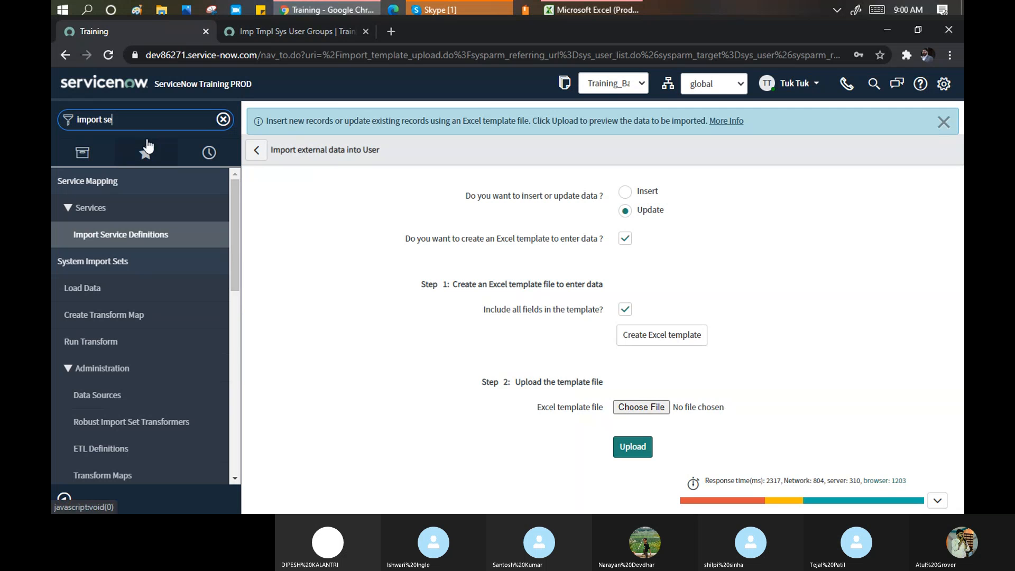
{"action": "type", "text": "t"}
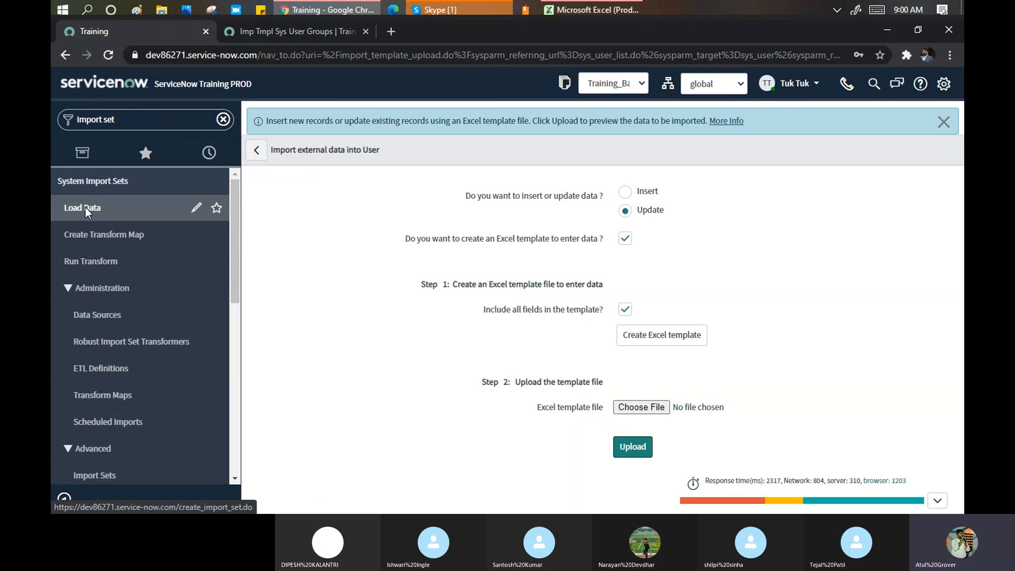
{"action": "left_click", "coordinate": [84, 207]}
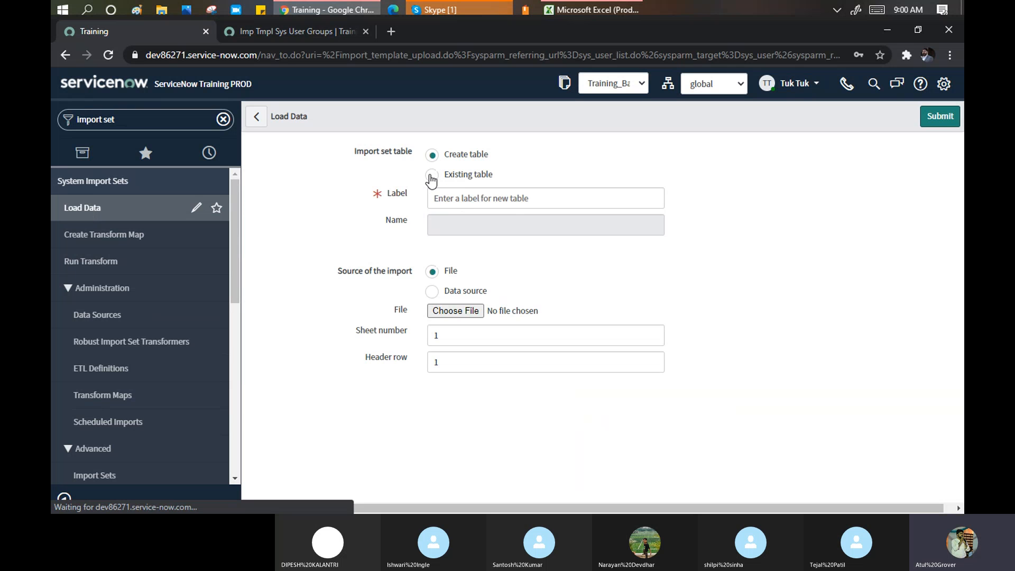
- Label the new table Group_Snow_batch2 and attach the sys_user_group (1).xlsx file
{"action": "left_click", "coordinate": [458, 198]}
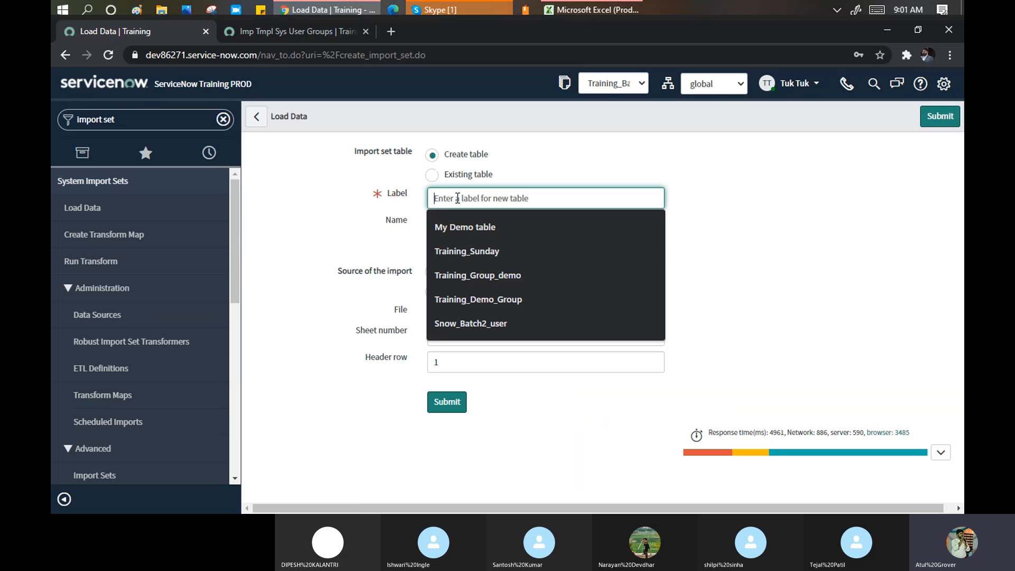
{"action": "type", "text": "G"}
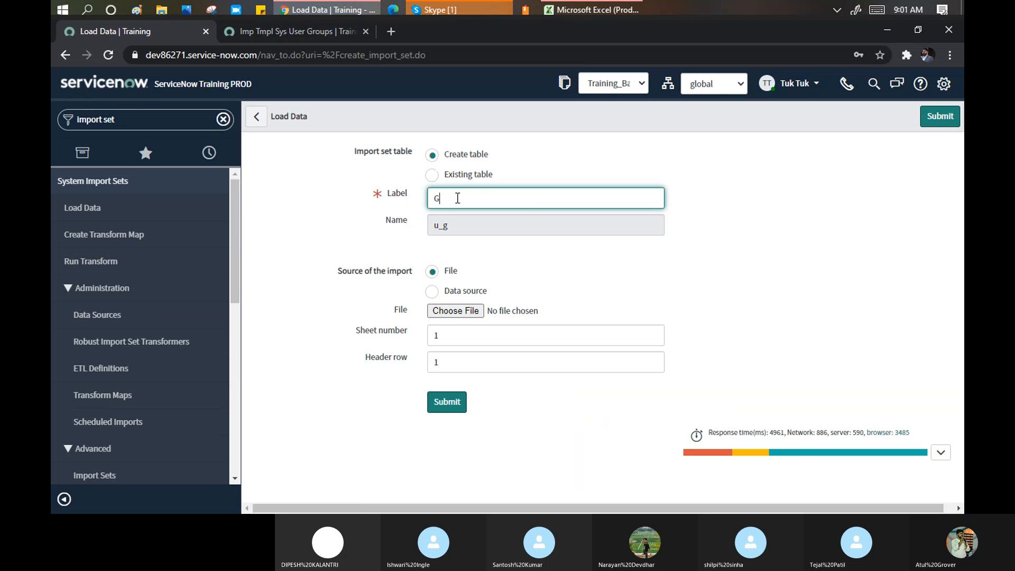
{"action": "type", "text": "roup "}
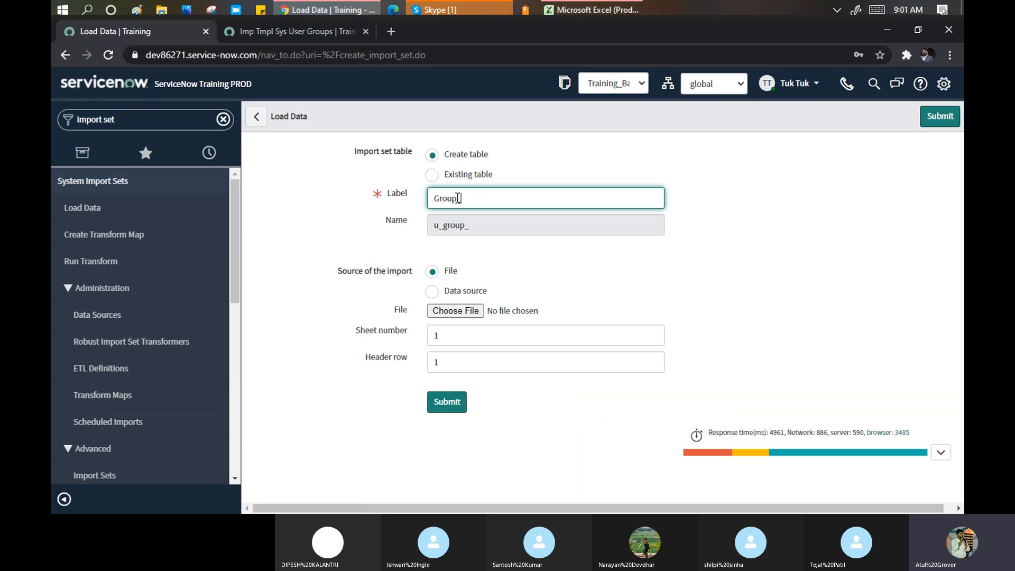
{"action": "type", "text": "Snow_batch2"}
{"action": "left_click", "coordinate": [463, 313]}
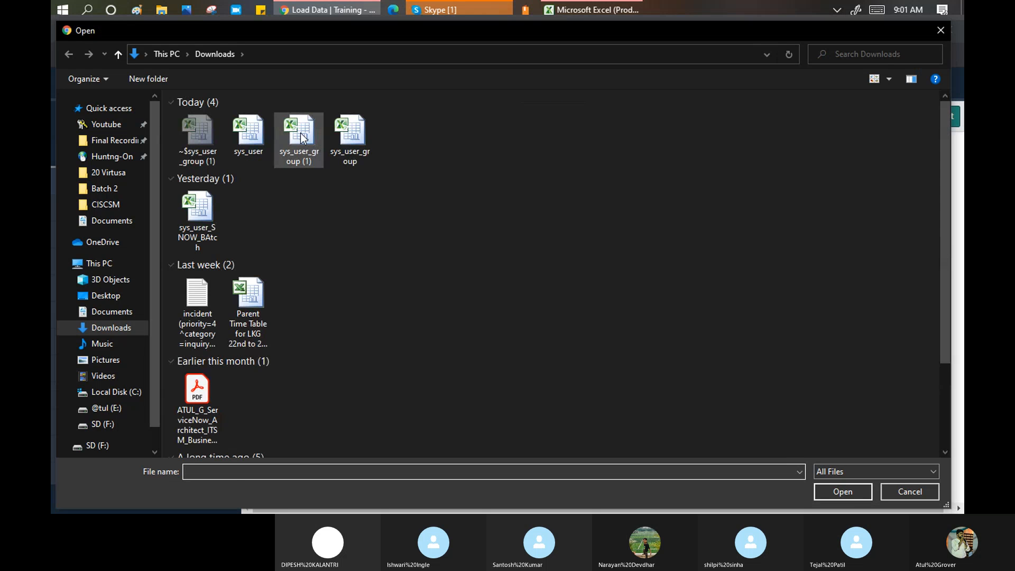
{"action": "left_click", "coordinate": [302, 138]}
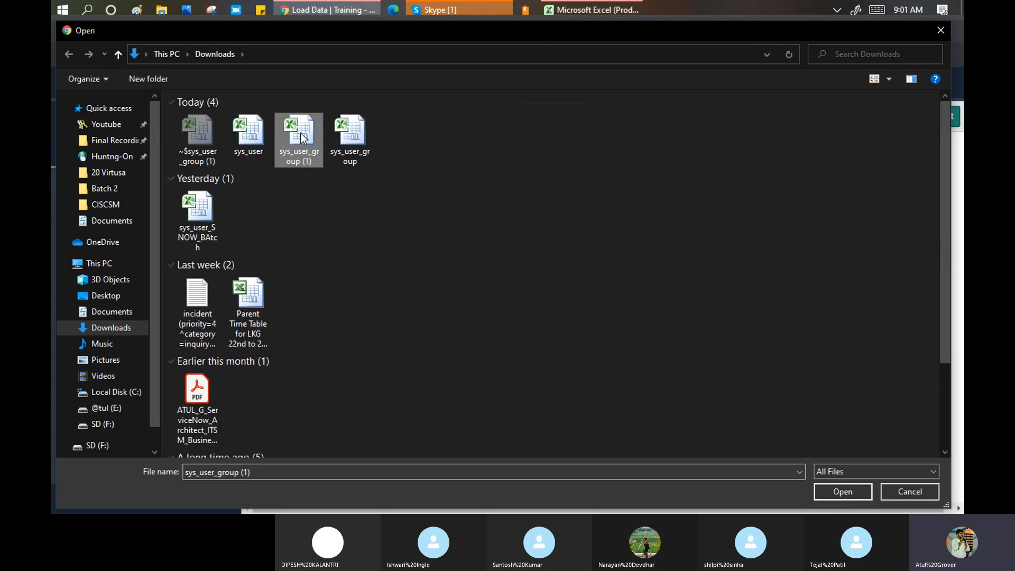
{"action": "left_click", "coordinate": [840, 494]}
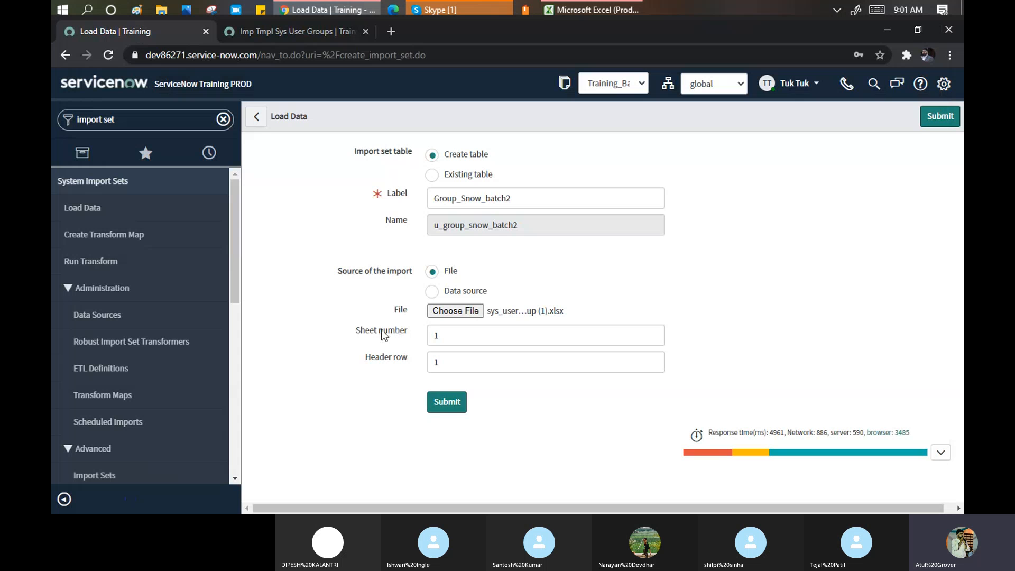
- Select the Sheet number value, then view the workbook's Directions sheet in Excel
{"action": "double_click", "coordinate": [429, 335]}
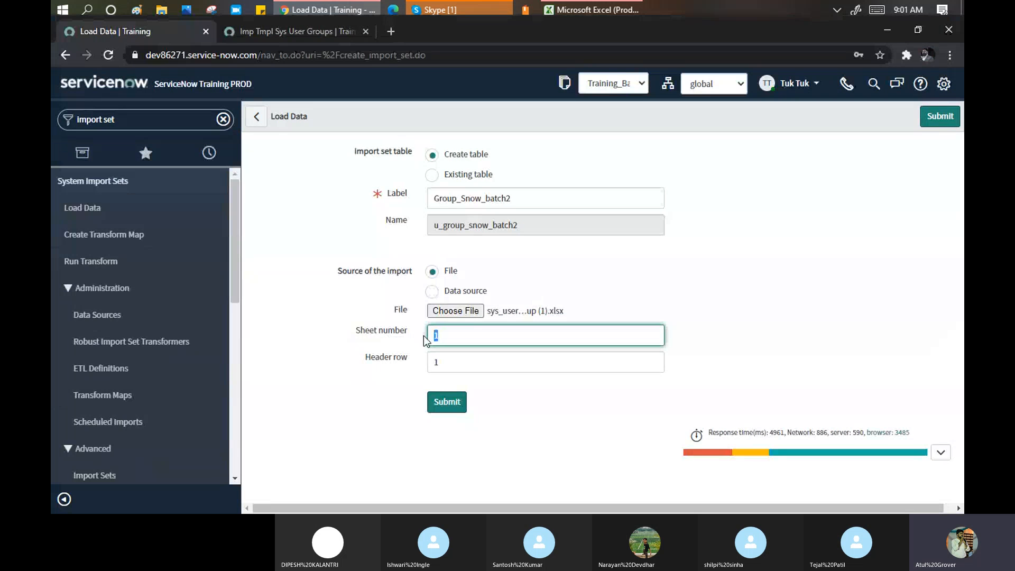
{"action": "left_click", "coordinate": [567, 14]}
{"action": "left_click", "coordinate": [118, 492]}
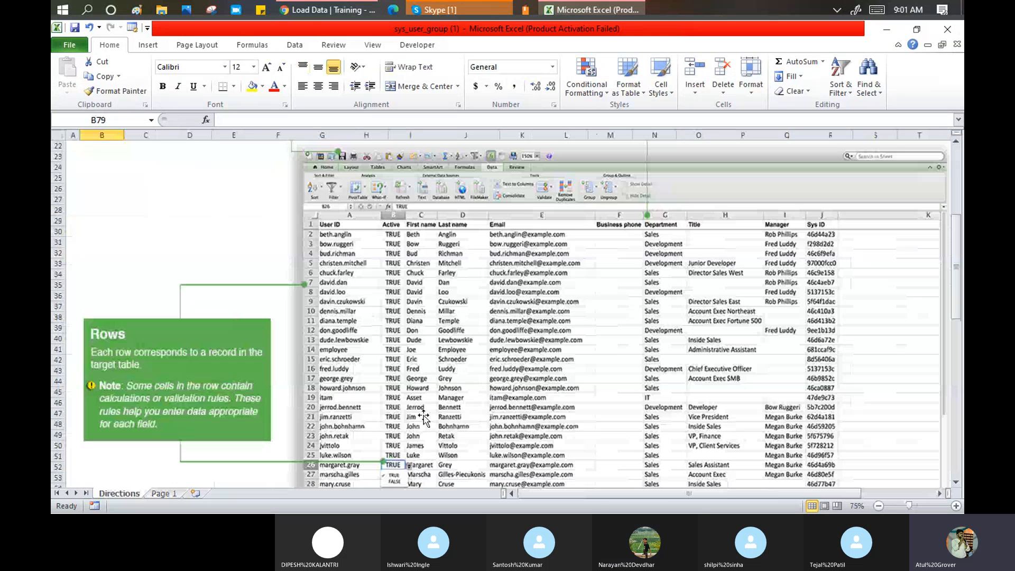
- Check the group data on the Page 1 sheet, then submit the load with sheet number 2
{"action": "left_click", "coordinate": [161, 493]}
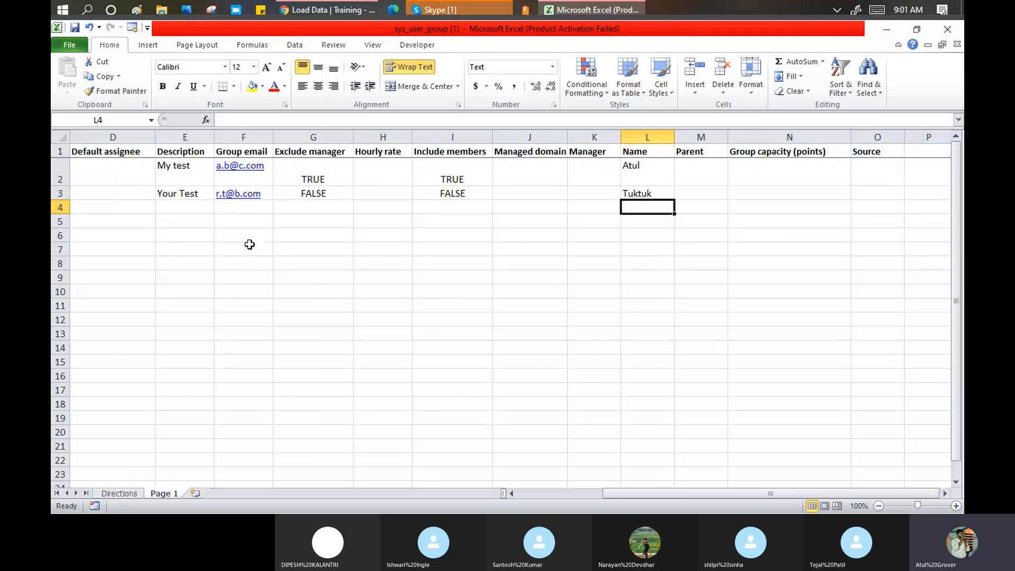
{"action": "left_click", "coordinate": [531, 494]}
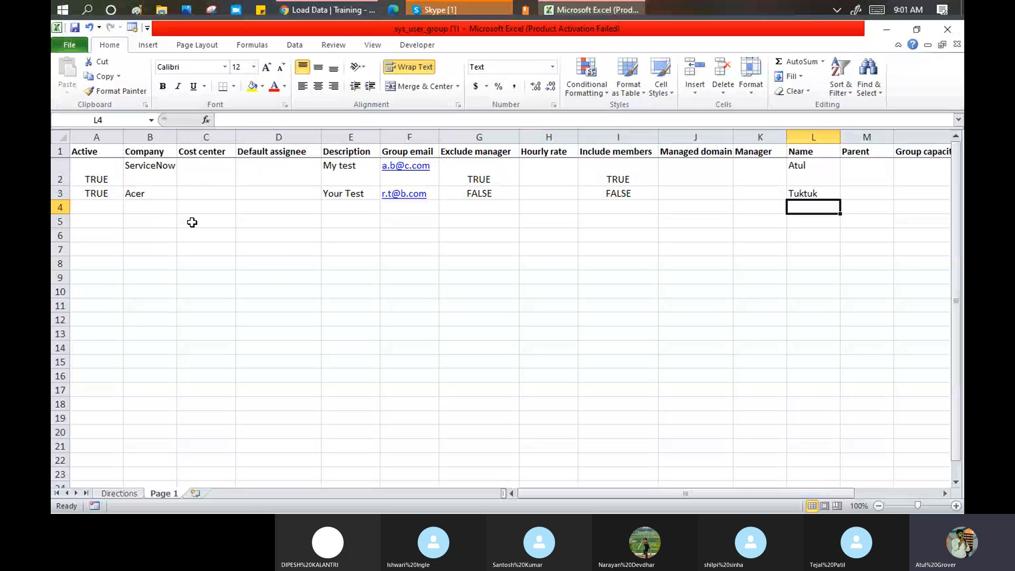
{"action": "key", "text": "alt+Tab"}
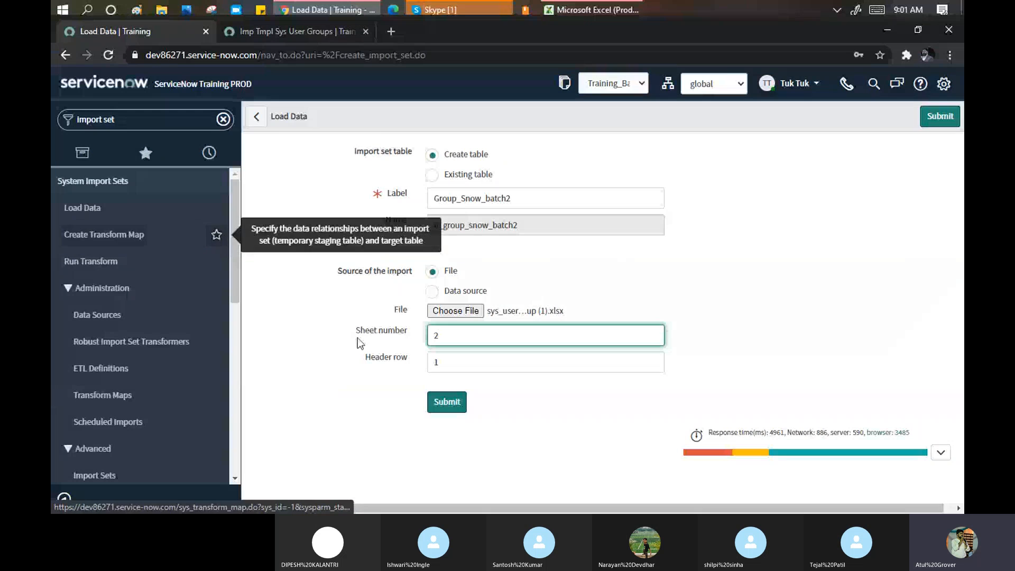
{"action": "left_click", "coordinate": [453, 410]}
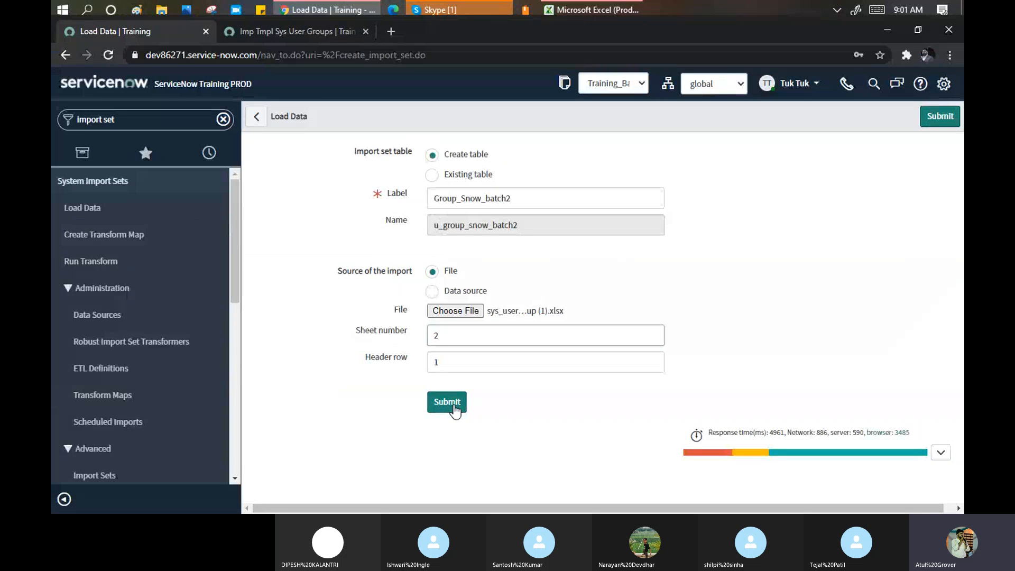
{"action": "left_click", "coordinate": [453, 405]}
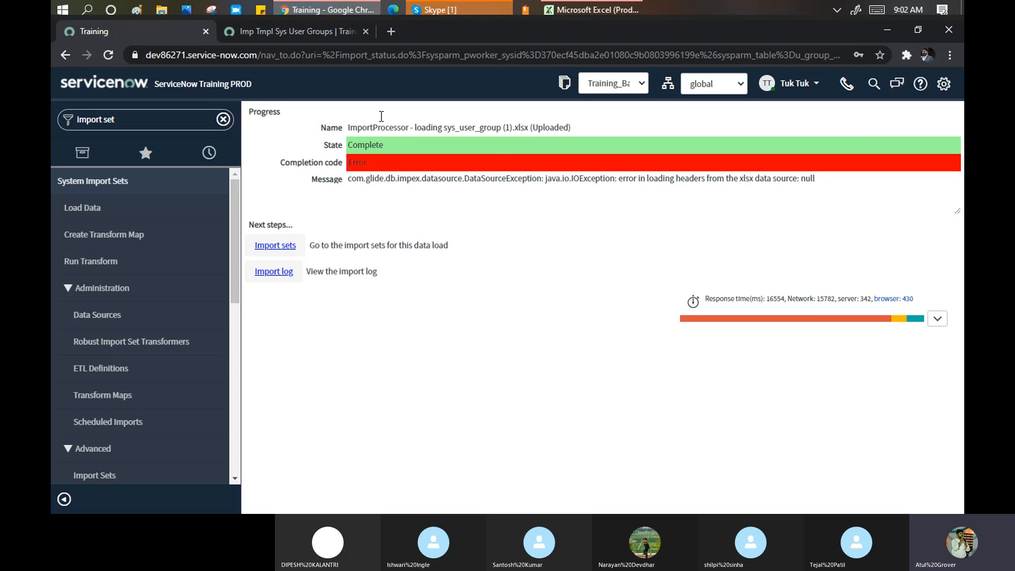
- Compare the header row on Page 1 with the Directions sheet in Excel
{"action": "left_click", "coordinate": [597, 10]}
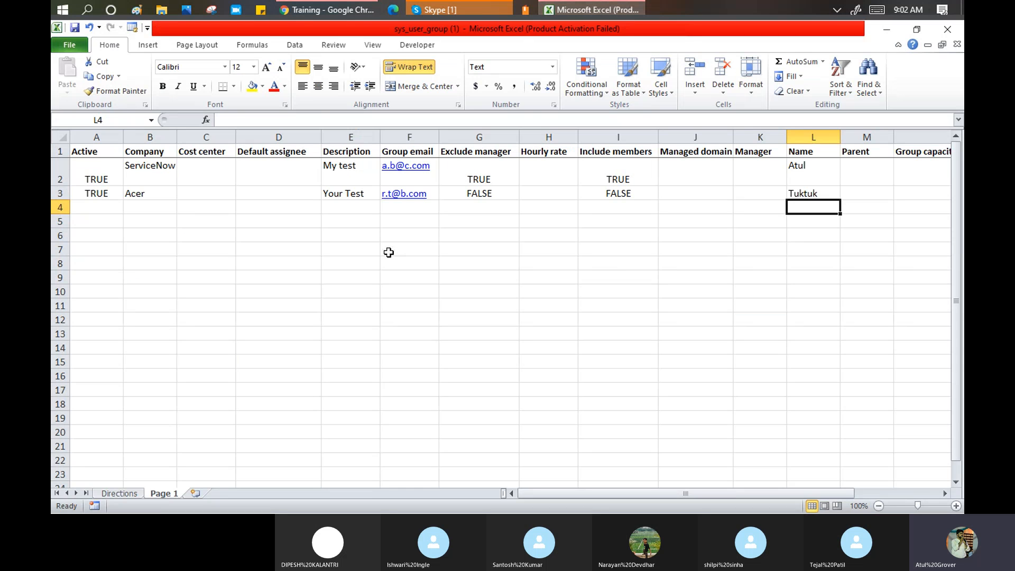
{"action": "left_click", "coordinate": [91, 153]}
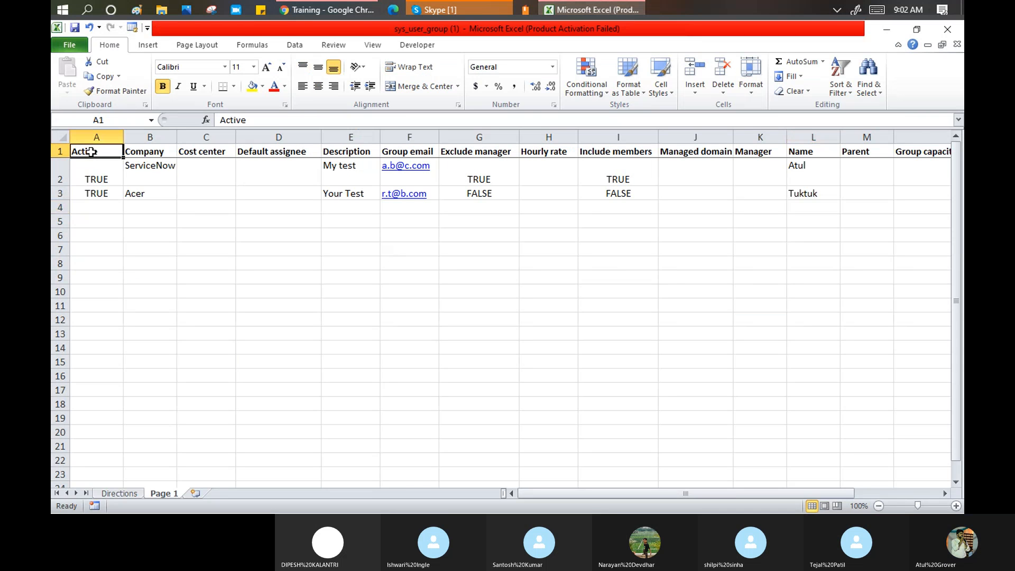
{"action": "left_click", "coordinate": [119, 493]}
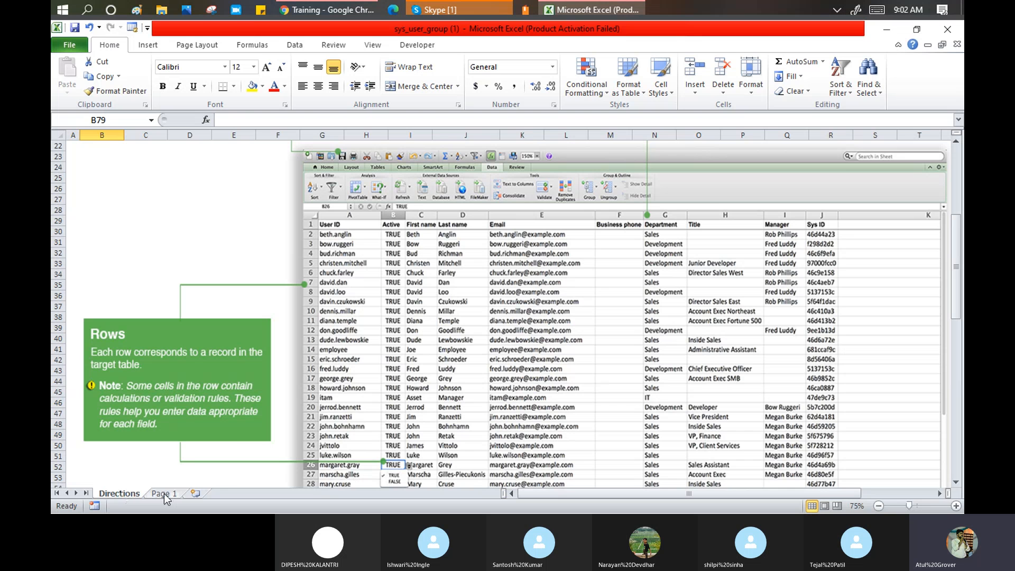
{"action": "left_click", "coordinate": [164, 493]}
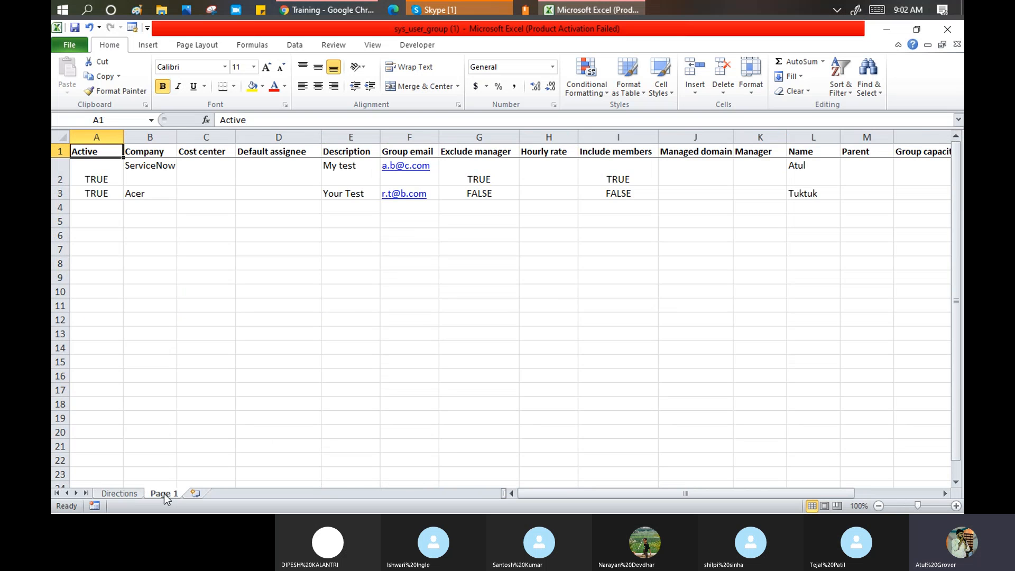
- Permanently delete the Directions sheet and return to the ServiceNow error page
{"action": "right_click", "coordinate": [128, 495]}
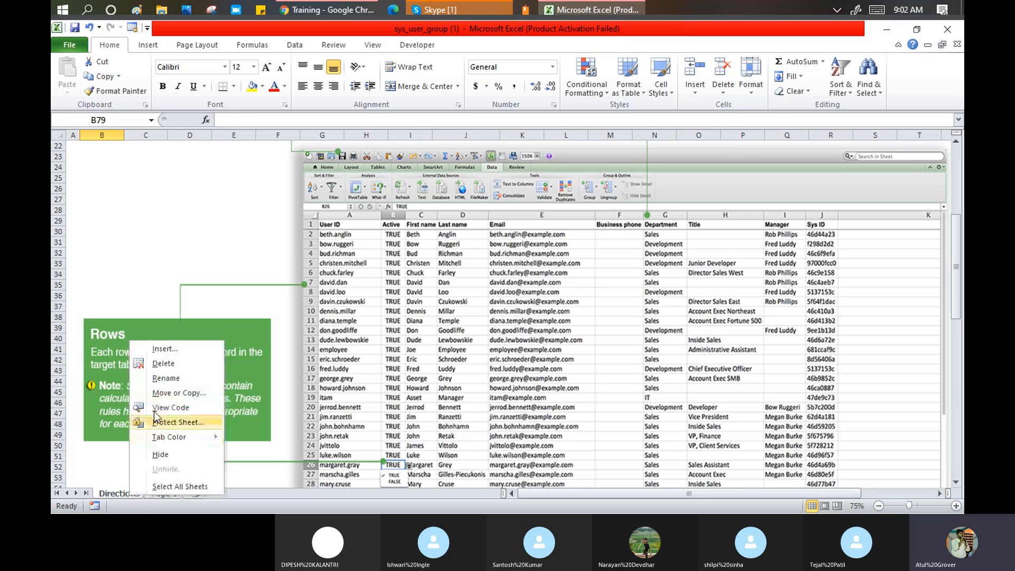
{"action": "left_click", "coordinate": [159, 364]}
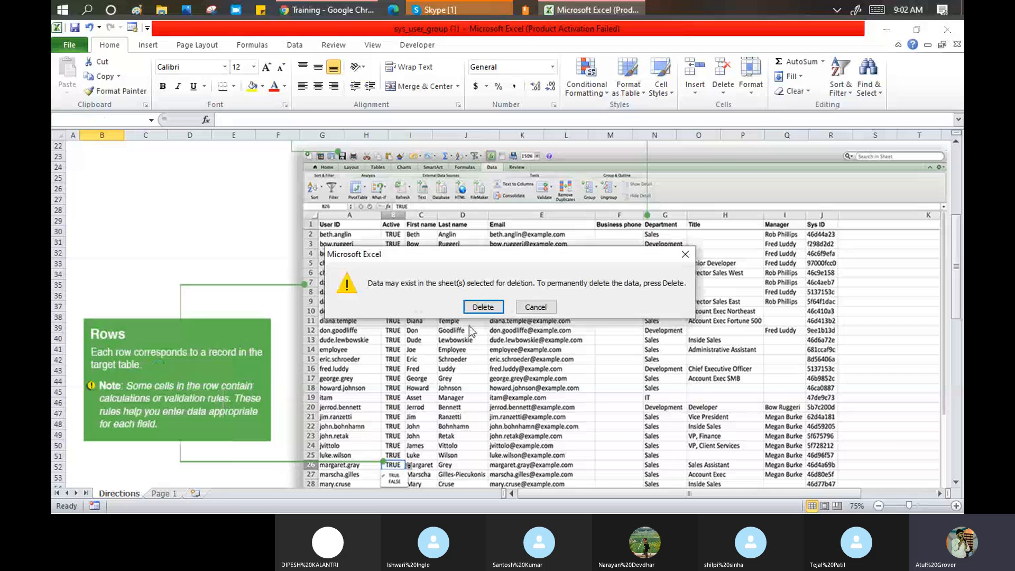
{"action": "left_click", "coordinate": [482, 307]}
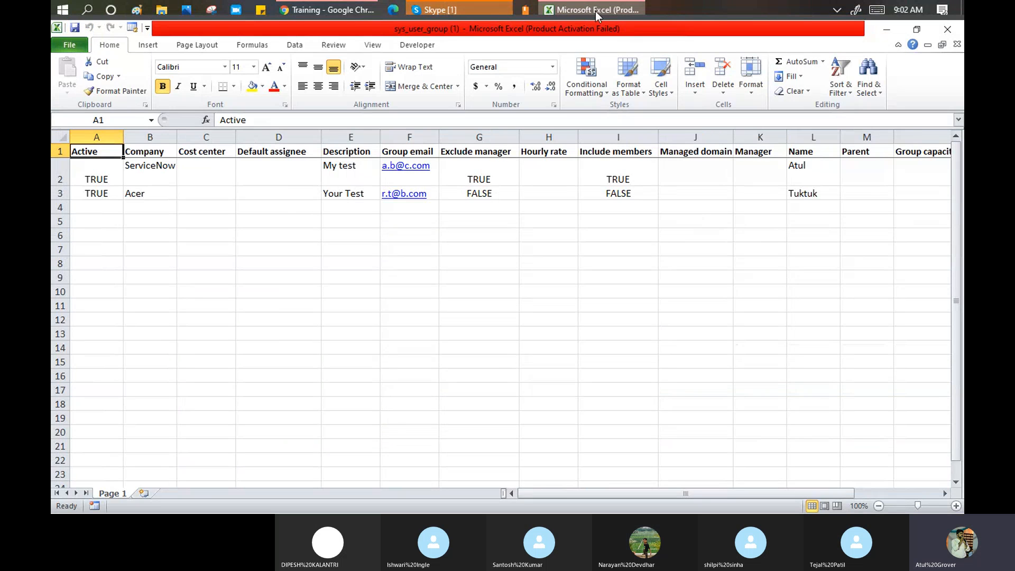
{"action": "left_click", "coordinate": [317, 9]}
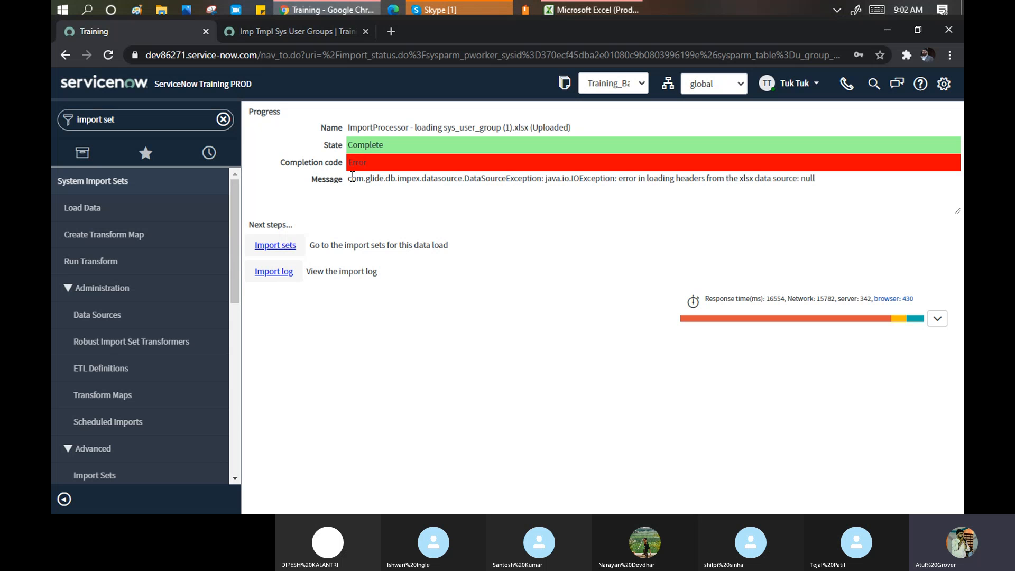
- Copy the header-loading error message and search Google for it in a new tab
{"action": "left_click_drag", "start_coordinate": [352, 178], "coordinate": [822, 193]}
{"action": "key", "text": "ctrl+c"}
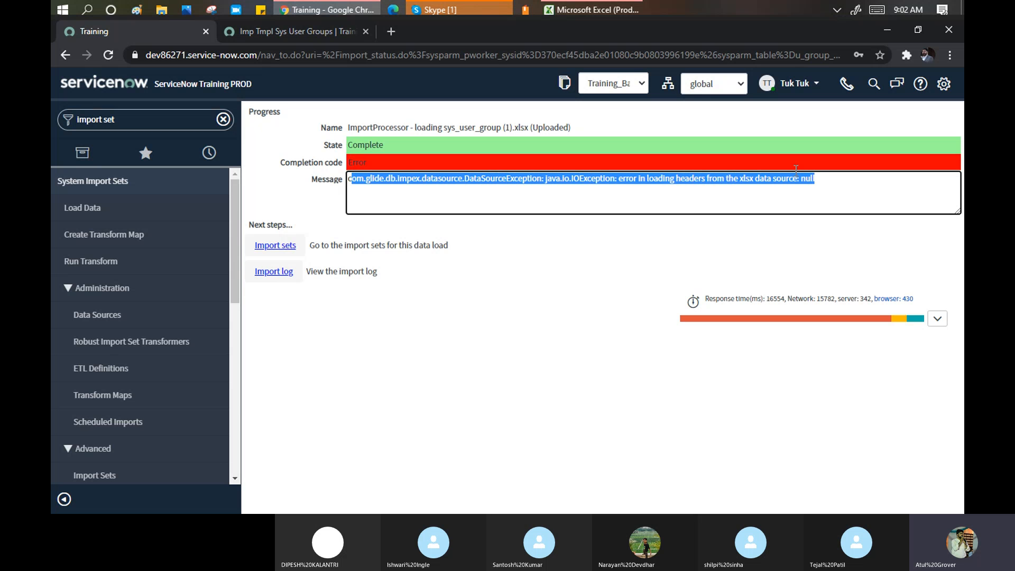
{"action": "left_click", "coordinate": [395, 35]}
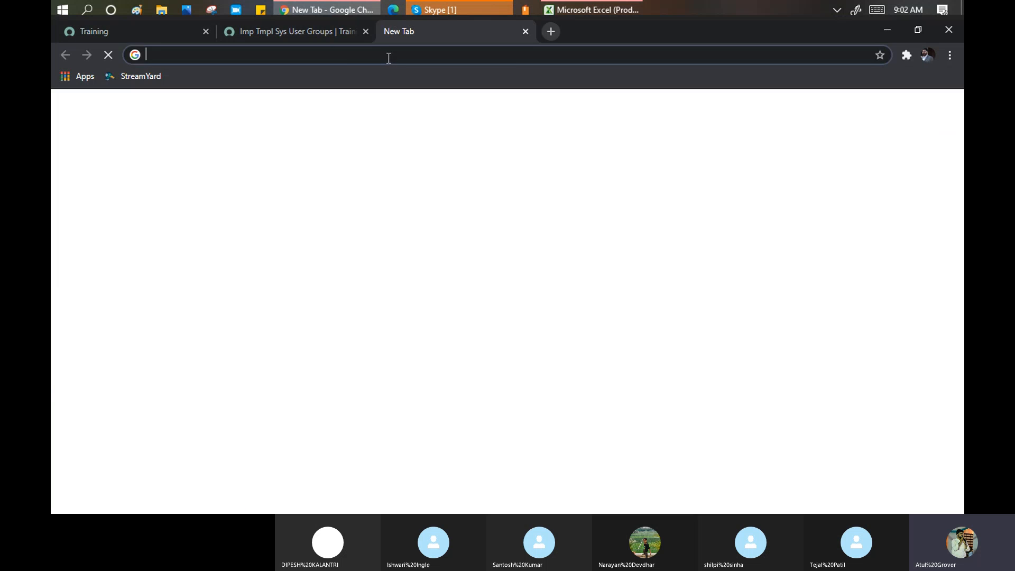
{"action": "key", "text": "ctrl+v"}
{"action": "key", "text": "Return"}
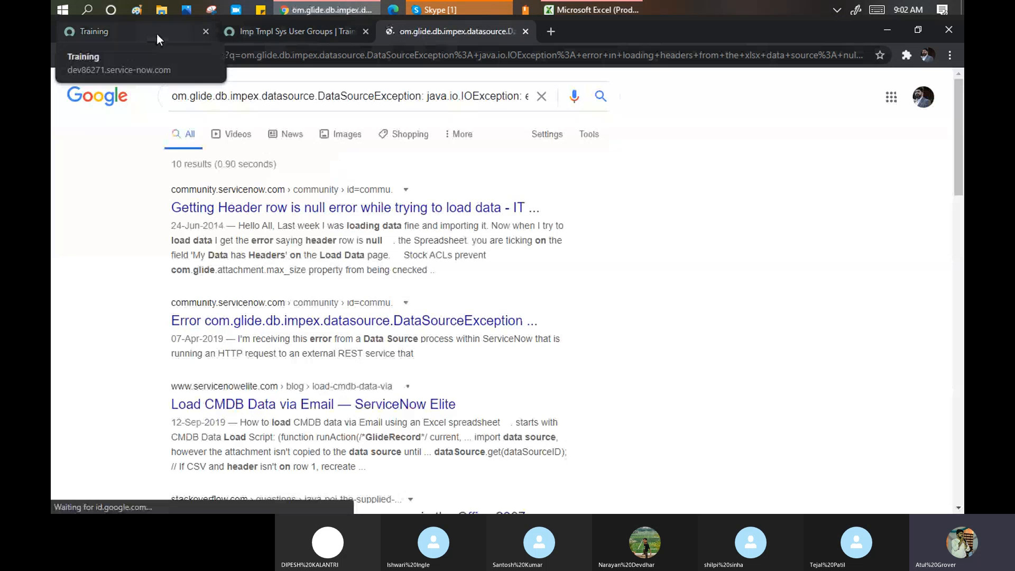
- Save the Excel workbook without its Directions sheet
{"action": "left_click", "coordinate": [592, 10]}
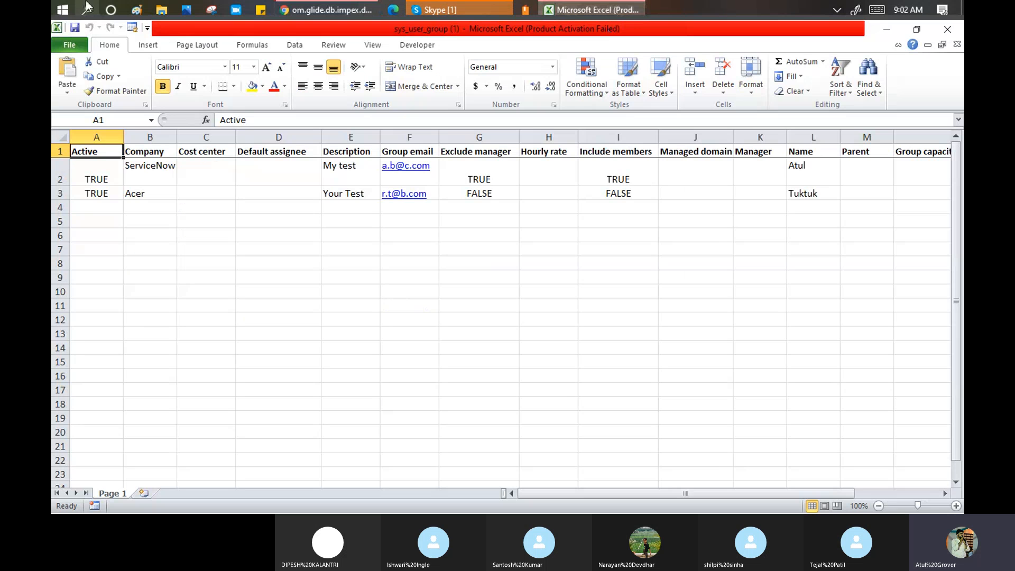
{"action": "left_click", "coordinate": [76, 27]}
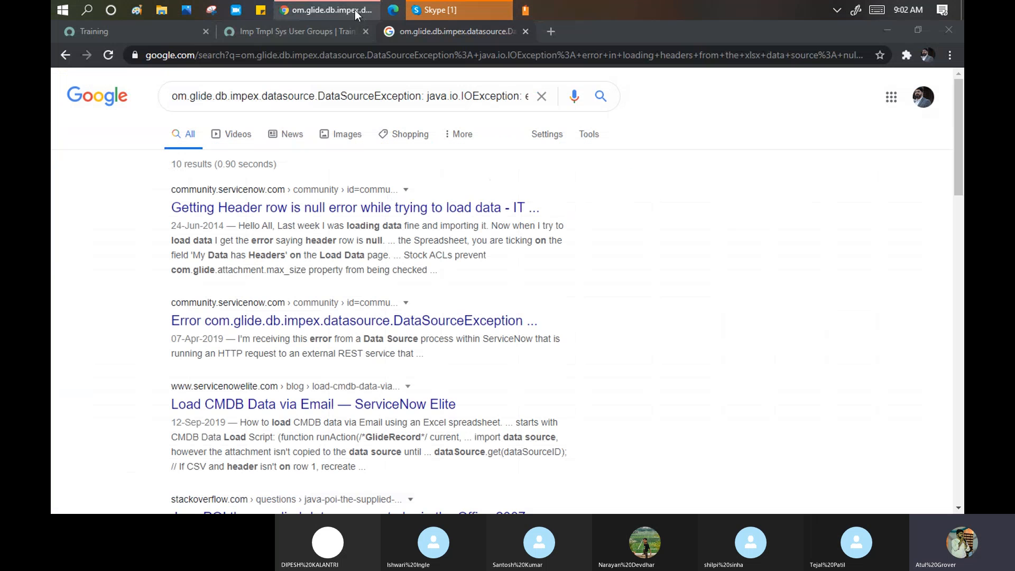
{"action": "left_click", "coordinate": [354, 9]}
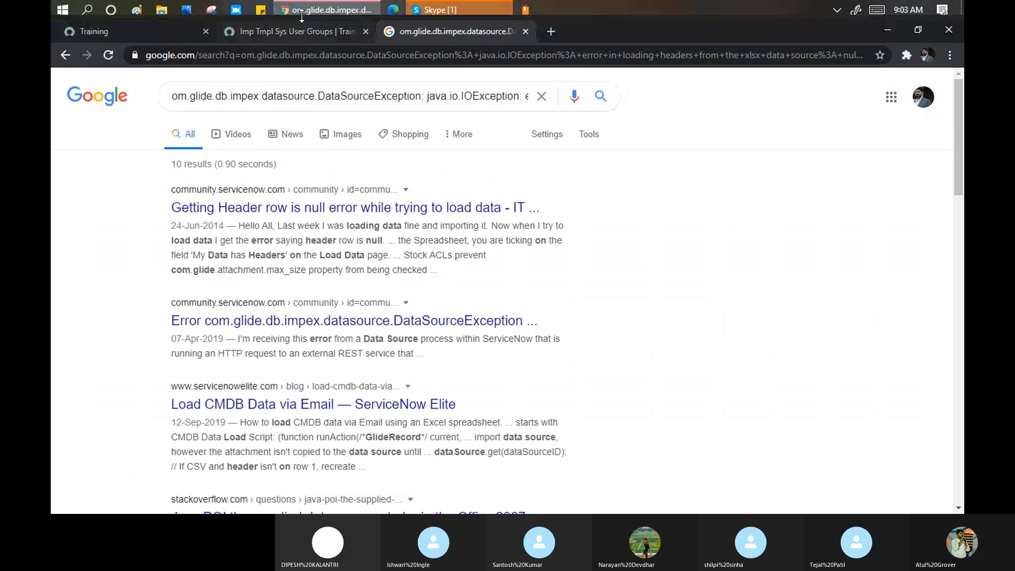
- Open a fresh Load Data form and open the list of existing import set tables
{"action": "left_click", "coordinate": [181, 35]}
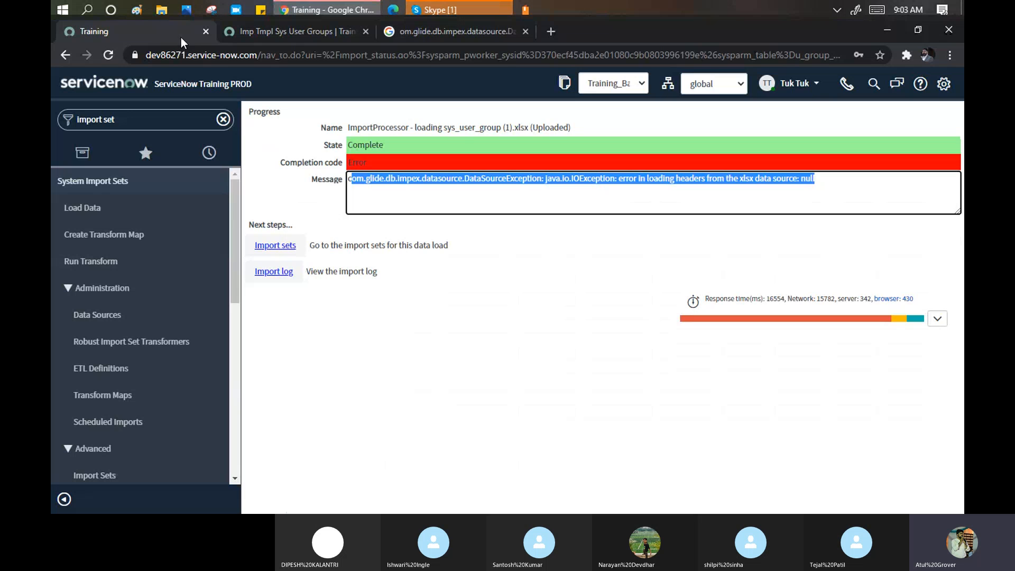
{"action": "left_click", "coordinate": [108, 206]}
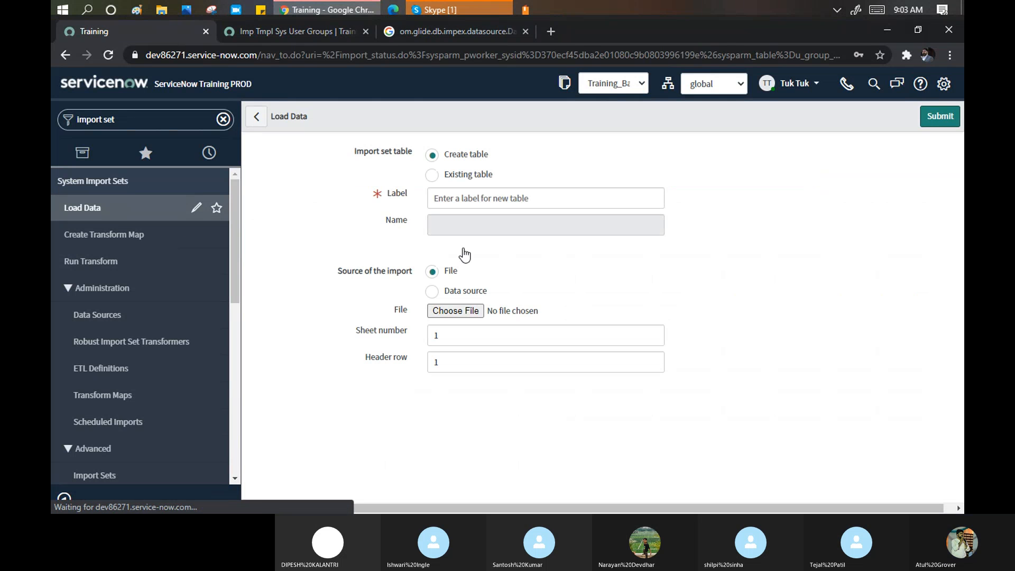
{"action": "left_click", "coordinate": [433, 176]}
{"action": "left_click", "coordinate": [524, 200]}
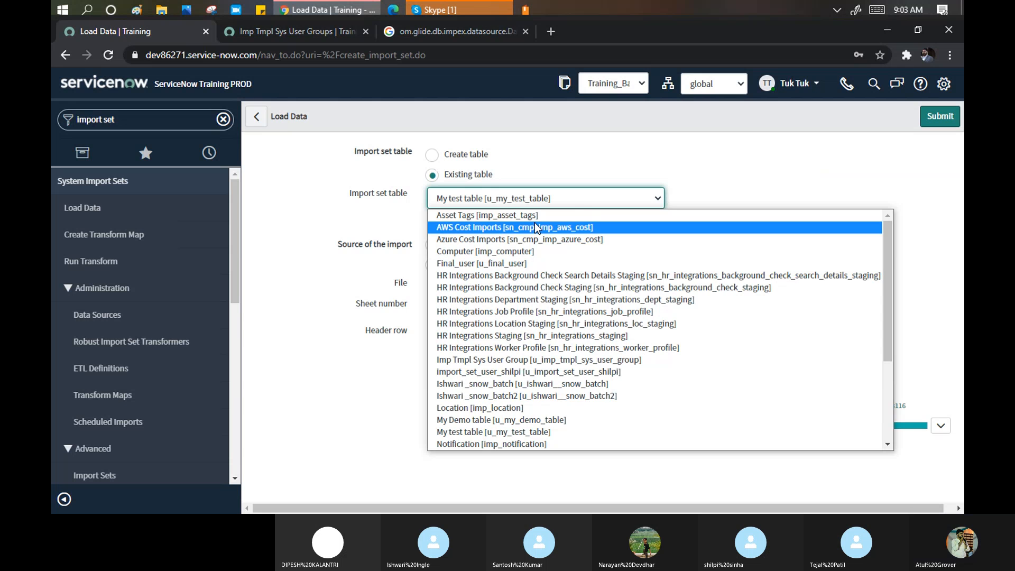
- Browse the existing import set tables, including My Demo, then close the list
{"action": "key", "text": "u"}
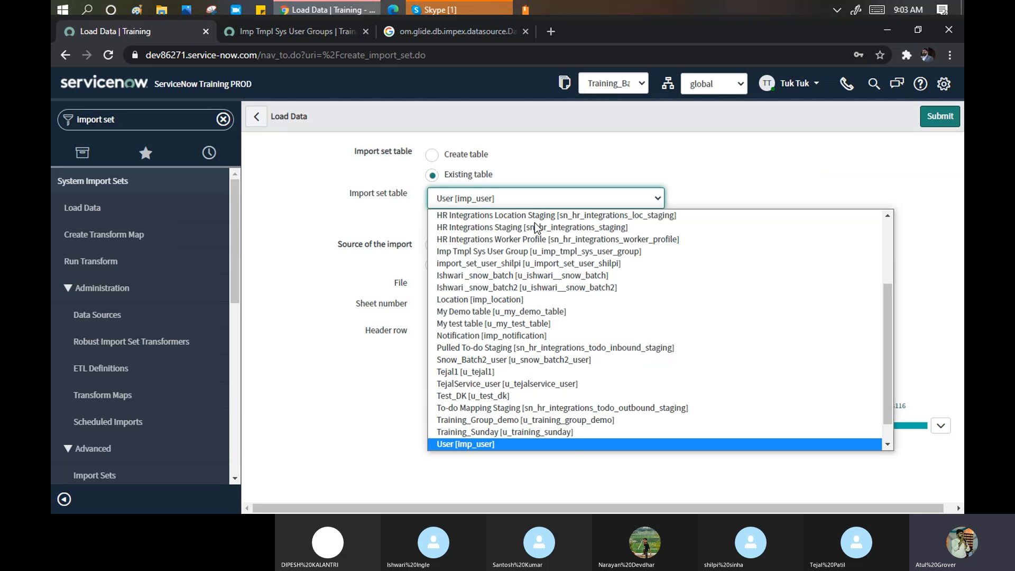
{"action": "key", "text": "Down"}
{"action": "key", "text": "Down"}
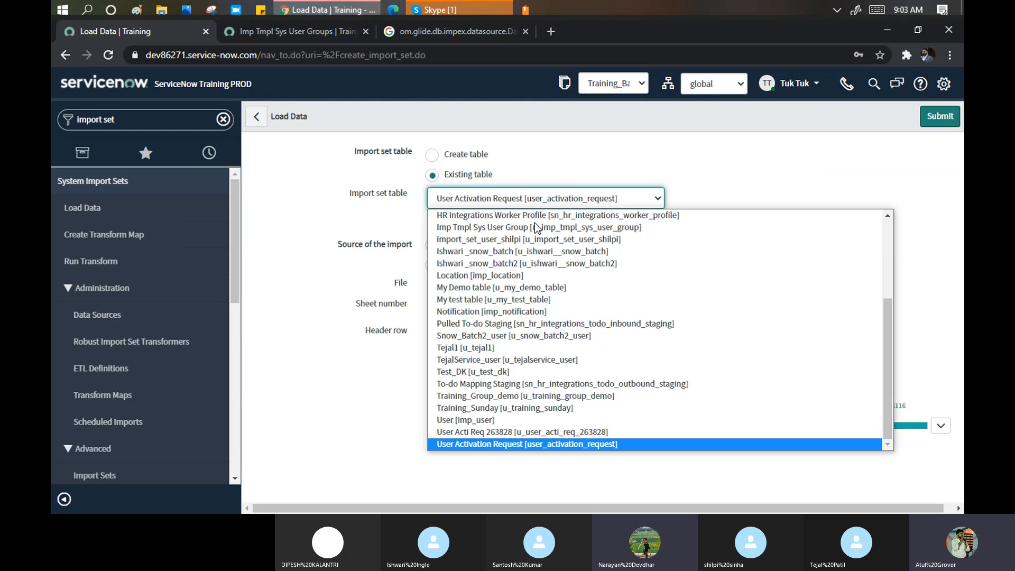
{"action": "key", "text": "Up"}
{"action": "key", "text": "Up"}
{"action": "key", "text": "Up"}
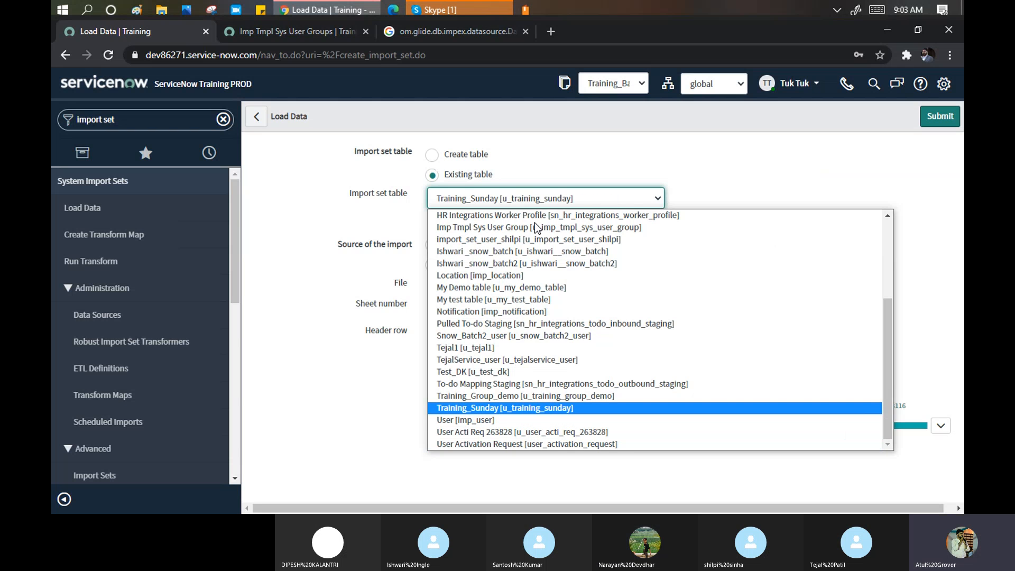
{"action": "key", "text": "Up"}
{"action": "key", "text": "Up"}
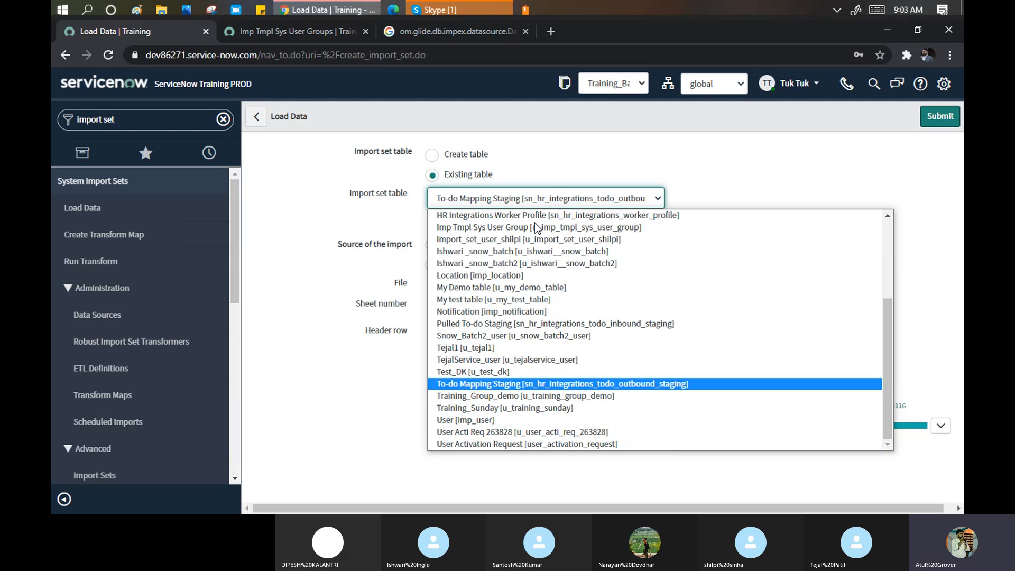
{"action": "key", "text": "Up"}
{"action": "key", "text": "Up"}
{"action": "key", "text": "Up"}
{"action": "key", "text": "Up"}
{"action": "key", "text": "Up"}
{"action": "key", "text": "Up"}
{"action": "key", "text": "Up"}
{"action": "key", "text": "Up"}
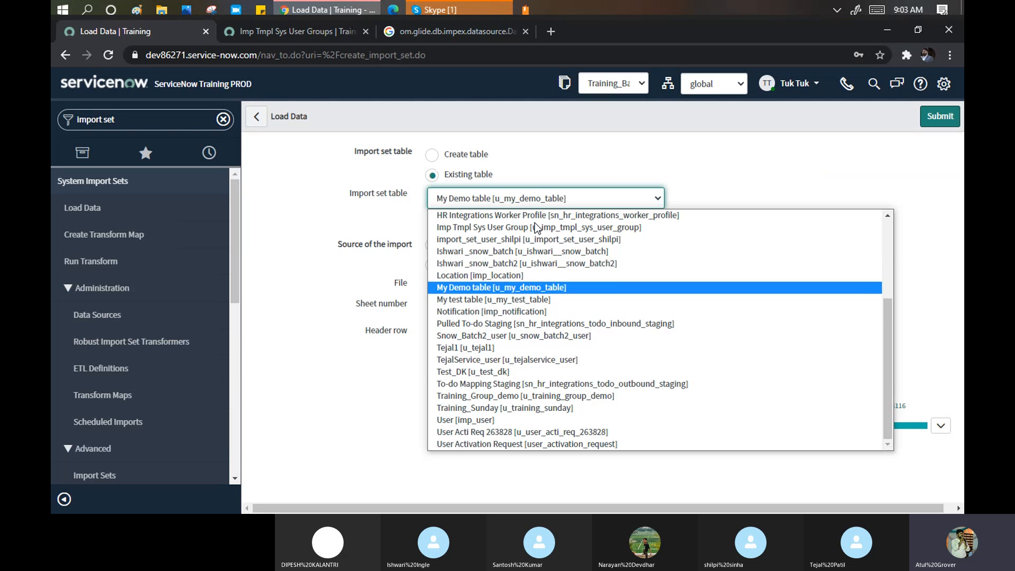
{"action": "key", "text": "Up"}
{"action": "key", "text": "Up"}
{"action": "key", "text": "Up"}
{"action": "key", "text": "Up"}
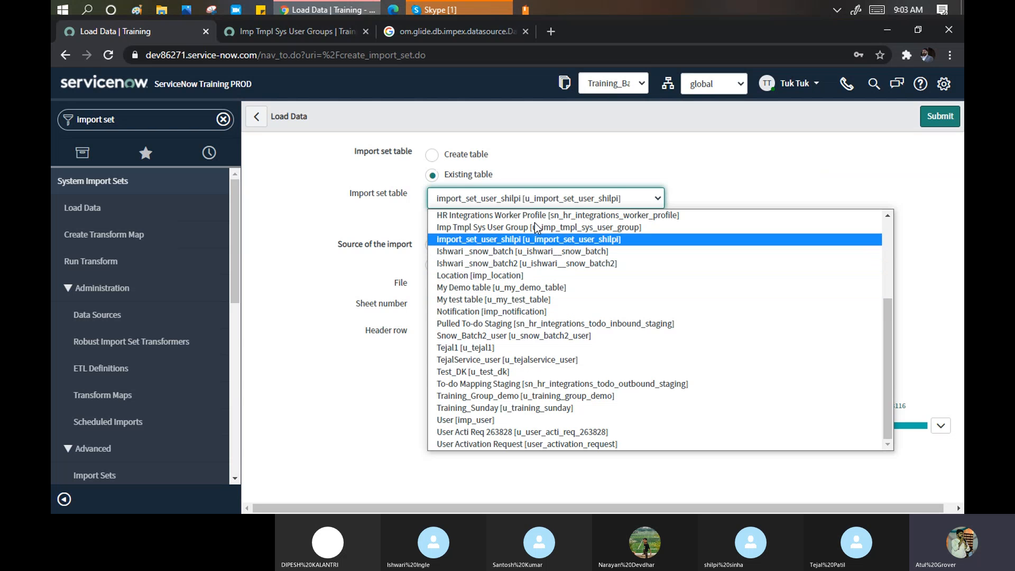
{"action": "key", "text": "Up"}
{"action": "key", "text": "Up"}
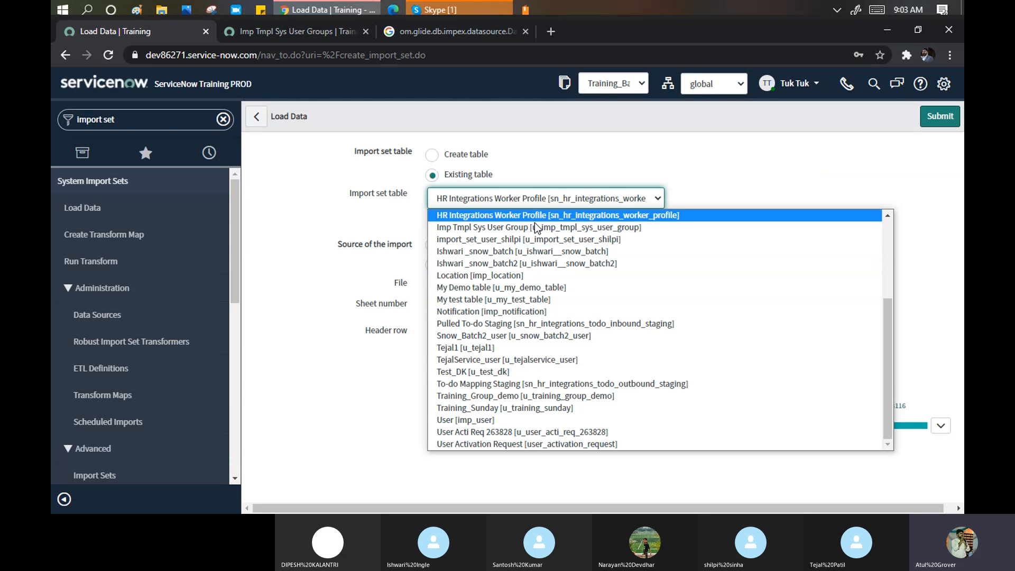
{"action": "key", "text": "Up"}
{"action": "key", "text": "Up"}
{"action": "key", "text": "Up"}
{"action": "key", "text": "Up"}
{"action": "key", "text": "Up"}
{"action": "key", "text": "Up"}
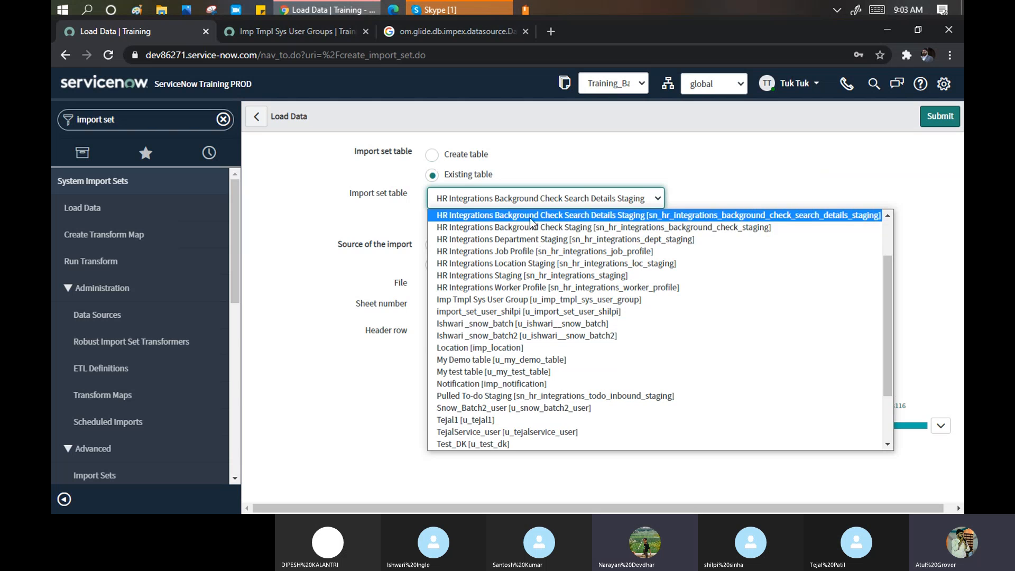
{"action": "key", "text": "Up"}
- Choose Create table and enter the label Group_Snow_batch2
{"action": "left_click", "coordinate": [432, 155]}
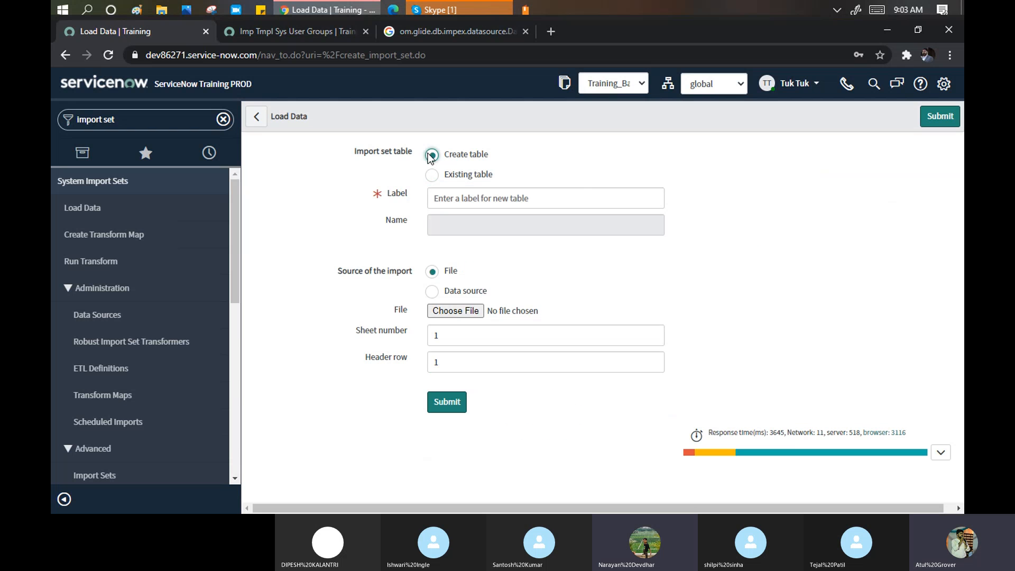
{"action": "left_click", "coordinate": [465, 200]}
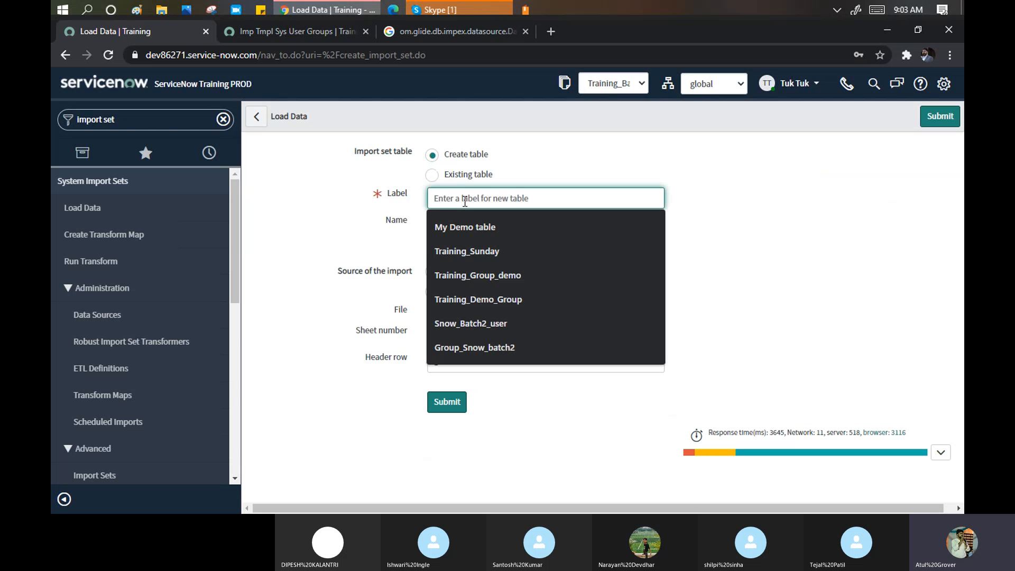
{"action": "type", "text": "grpup"}
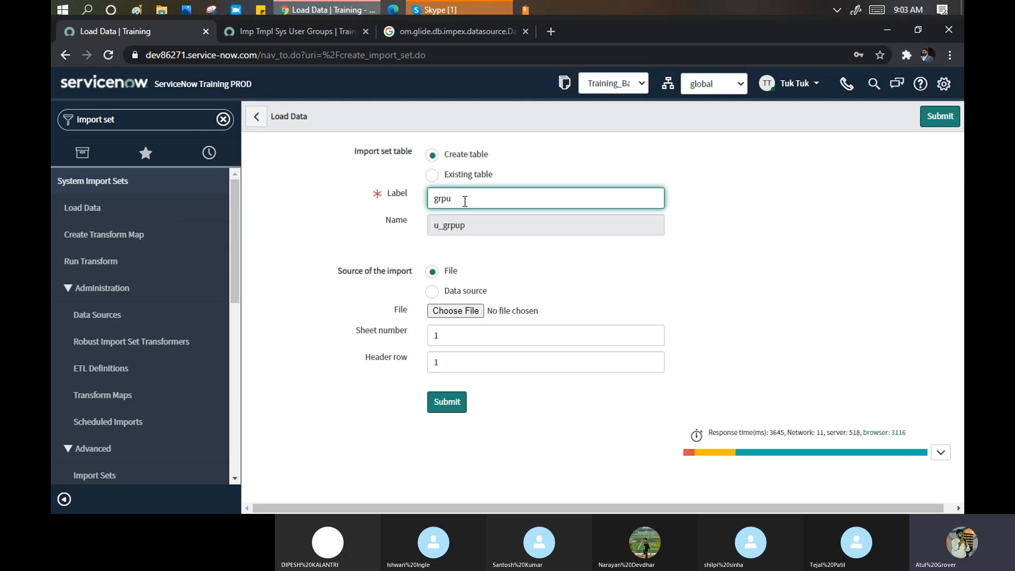
{"action": "key", "text": "BackSpace"}
{"action": "key", "text": "BackSpace"}
{"action": "type", "text": "oup"}
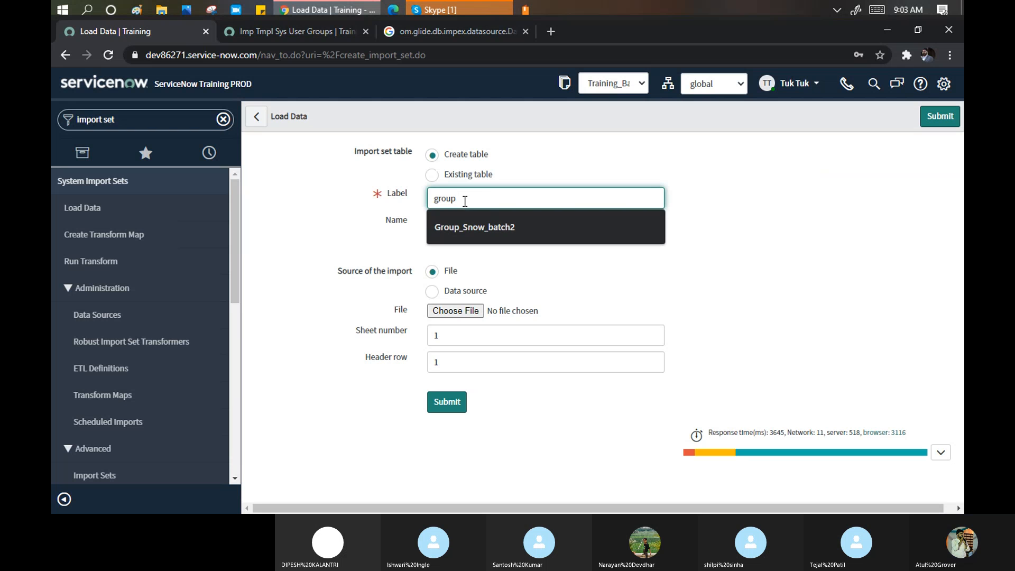
{"action": "key", "text": "Down"}
{"action": "key", "text": "Return"}
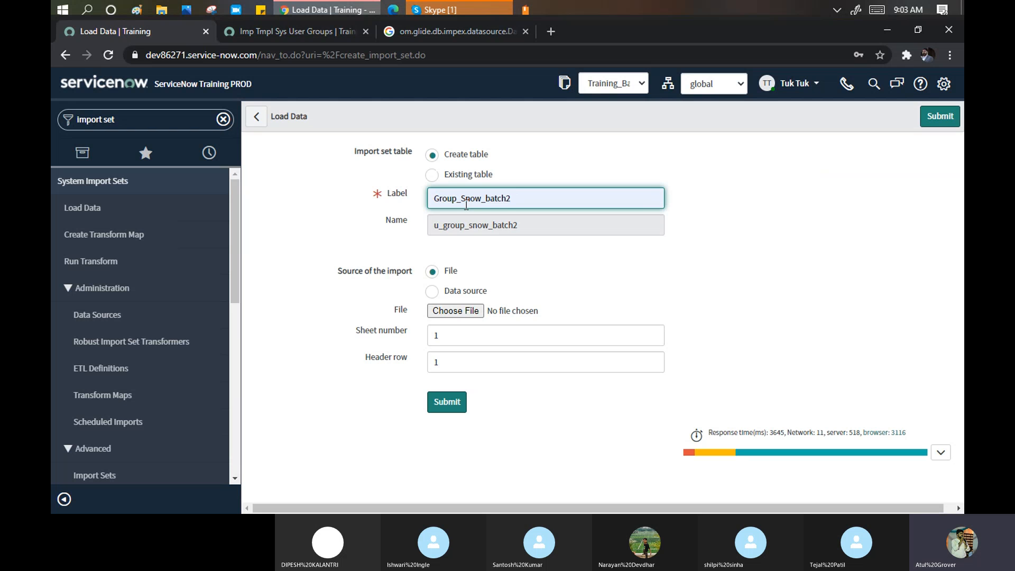
- Attach sys_user_group (1).xlsx from Downloads as the source file
{"action": "left_click", "coordinate": [477, 310]}
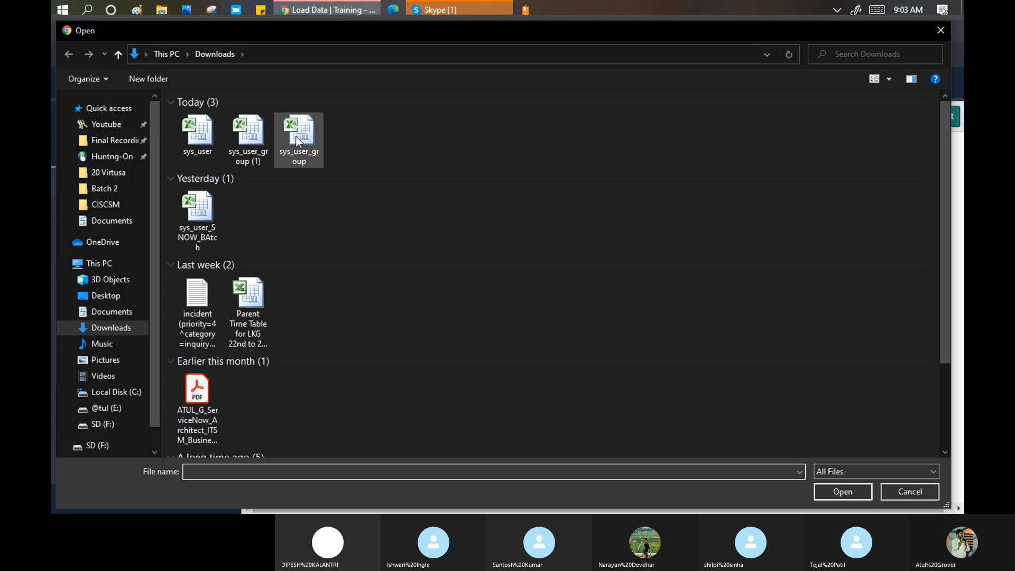
{"action": "left_click", "coordinate": [247, 132]}
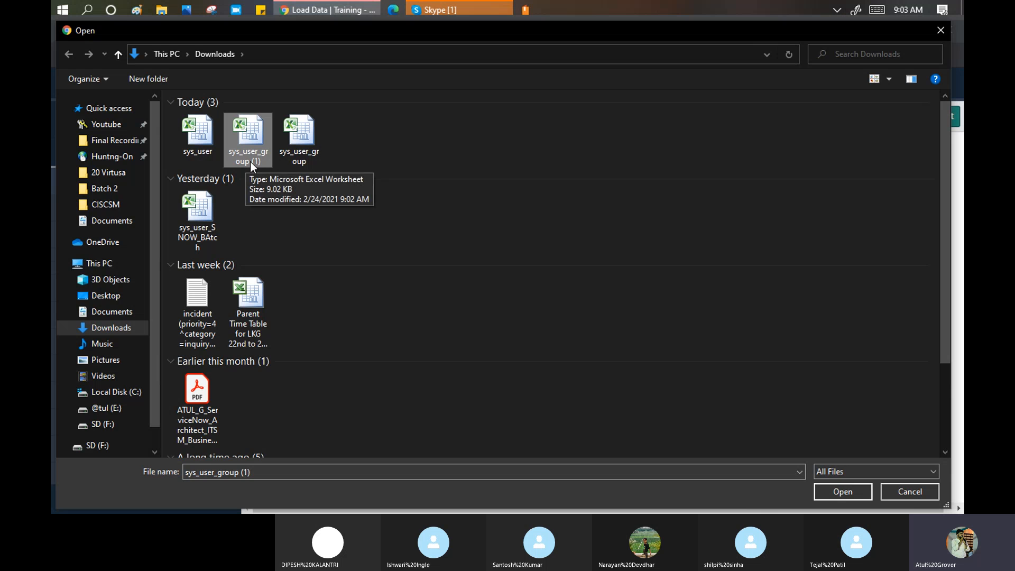
{"action": "left_click", "coordinate": [839, 495]}
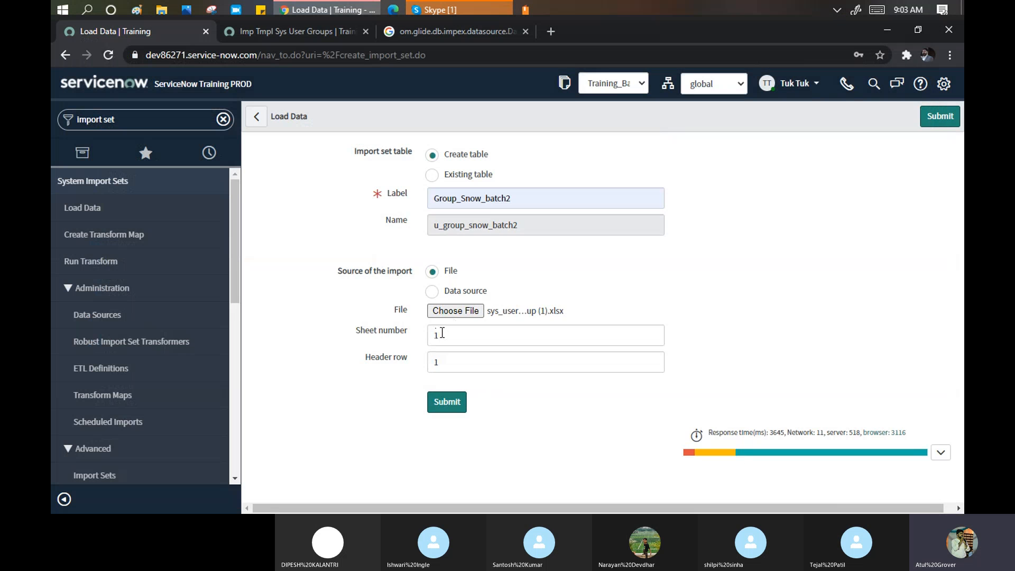
- Submit the load, inserting 2 rows, and create a transform map sourced from Group_Snow_batch2
{"action": "left_click", "coordinate": [446, 408]}
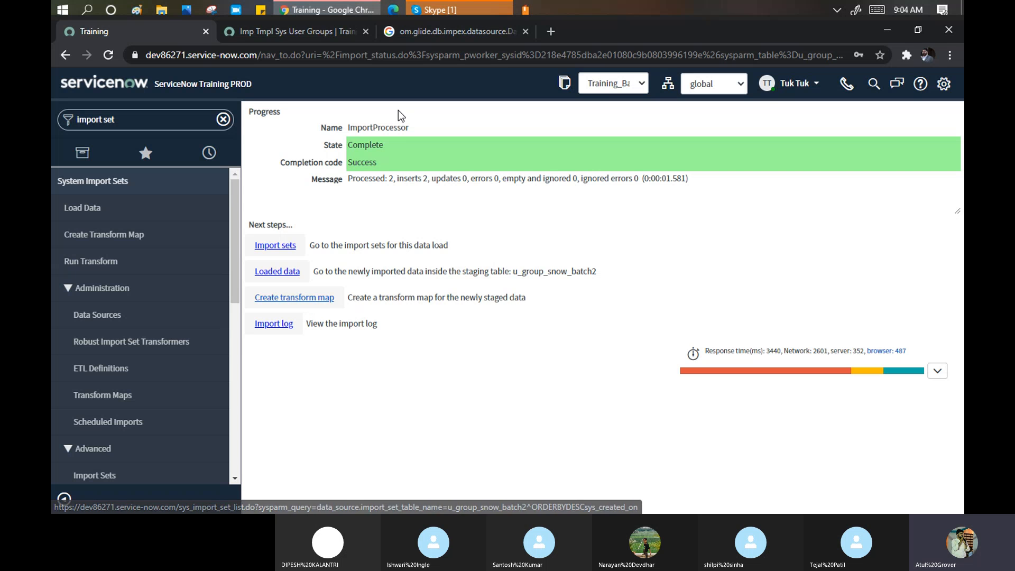
{"action": "left_click", "coordinate": [165, 9]}
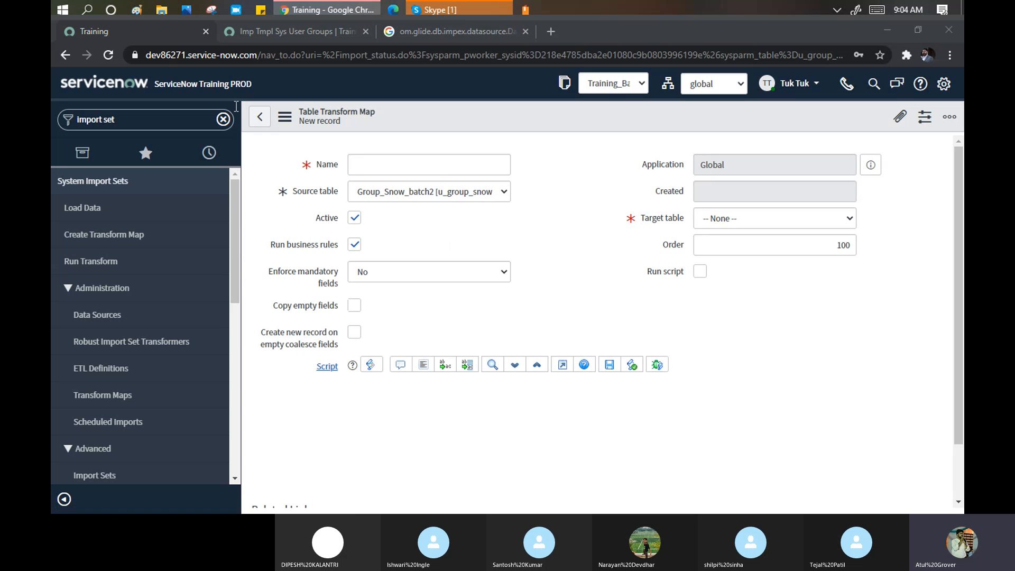
- Open sys_user_group (1) from Downloads in Excel, then start typing the transform map name 'Gr'
{"action": "left_click", "coordinate": [161, 9]}
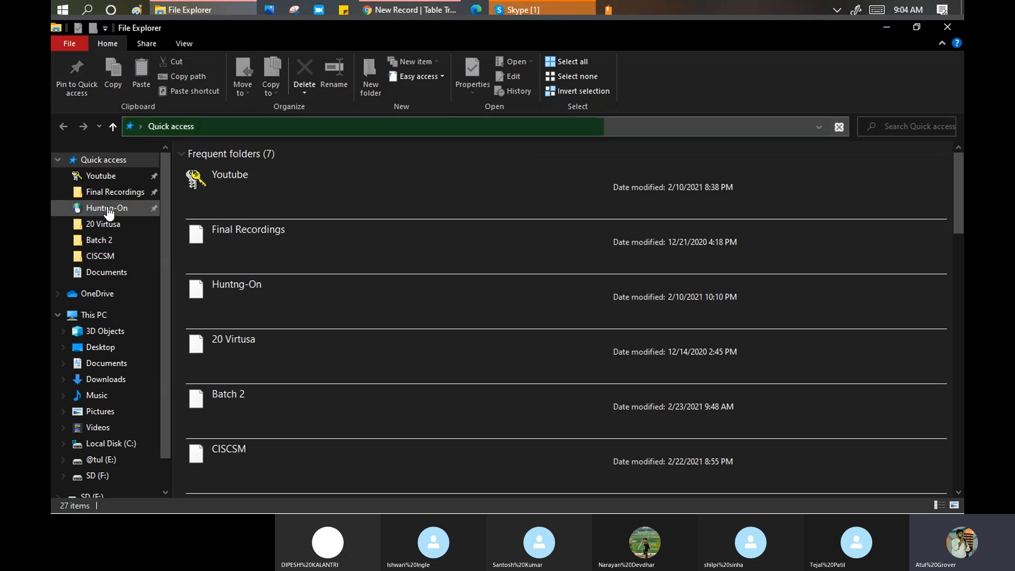
{"action": "left_click", "coordinate": [106, 379]}
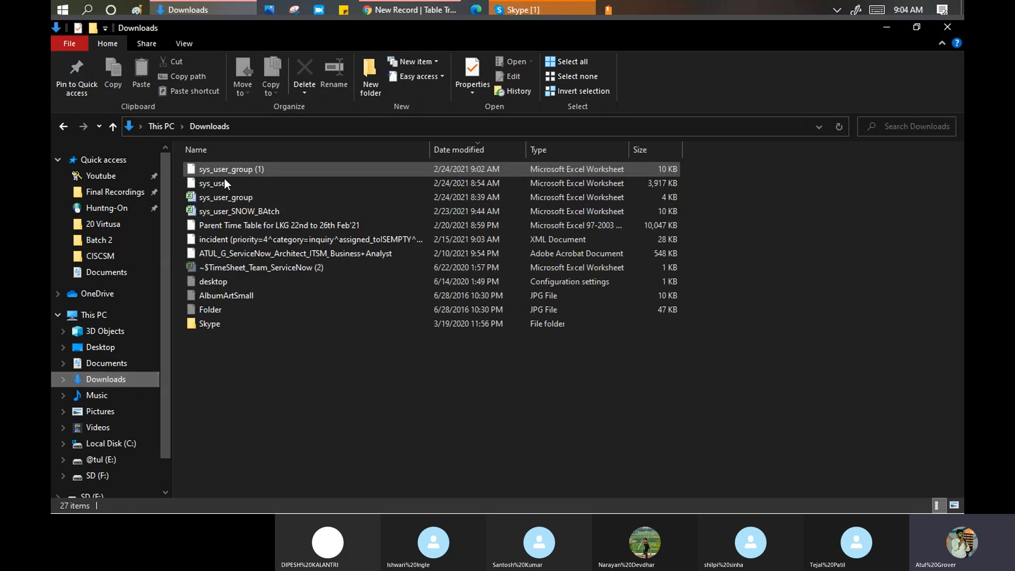
{"action": "left_click", "coordinate": [227, 172]}
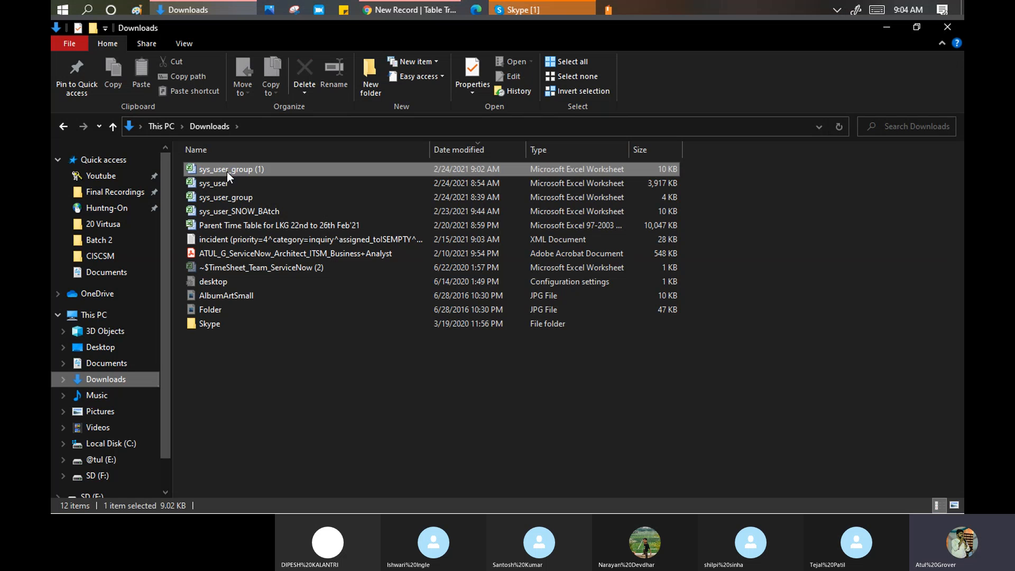
{"action": "double_click", "coordinate": [227, 173]}
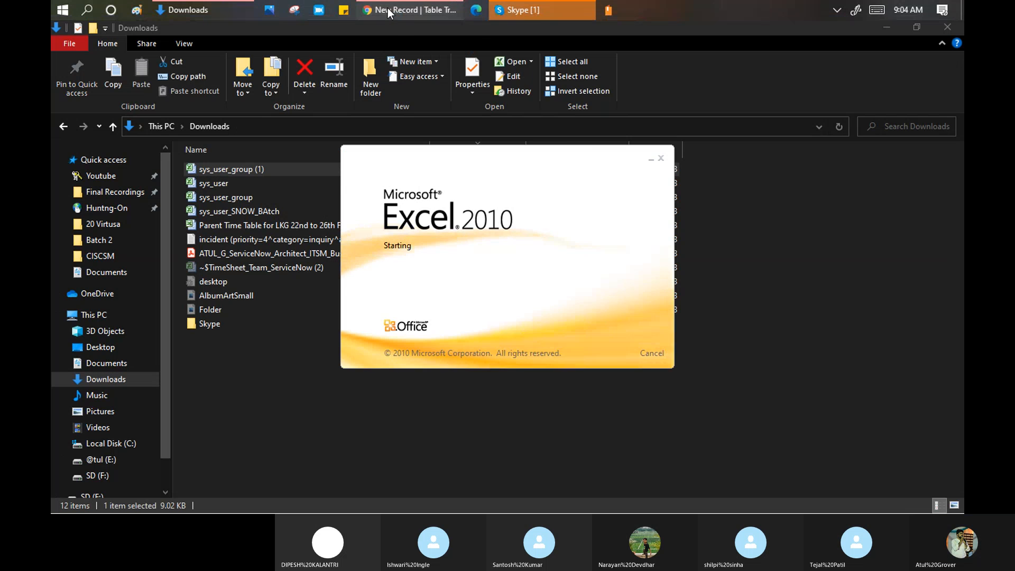
{"action": "left_click", "coordinate": [388, 9]}
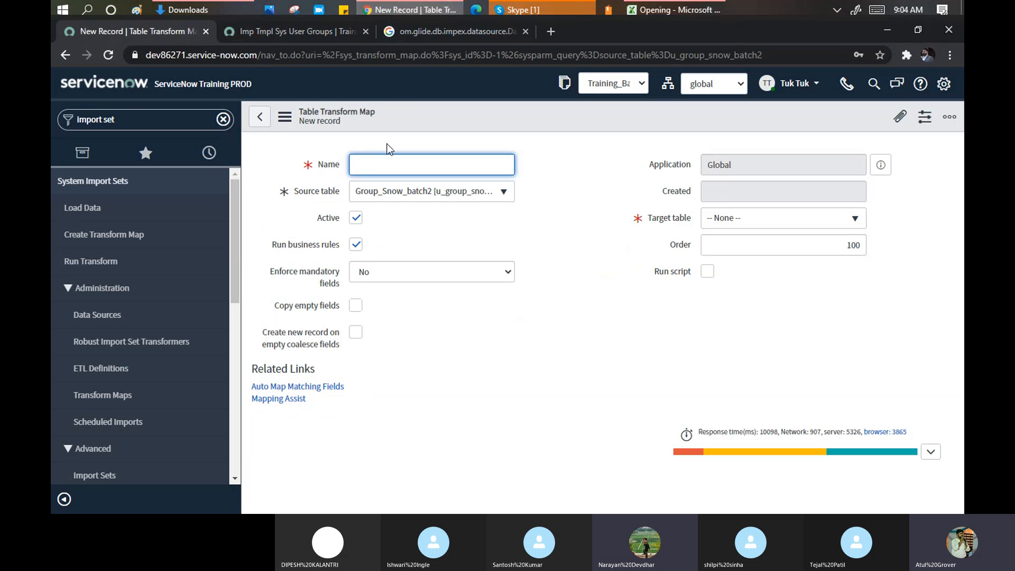
{"action": "type", "text": "Gr"}
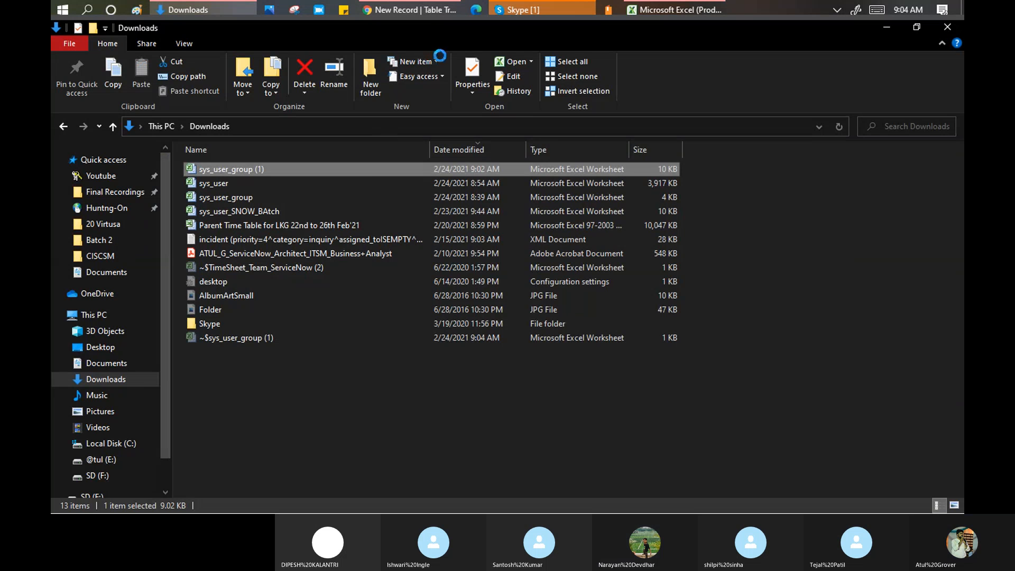
- Finish naming the transform map 'Group Snow', open the Target table list, then switch to the Excel sheet
{"action": "left_click", "coordinate": [427, 7]}
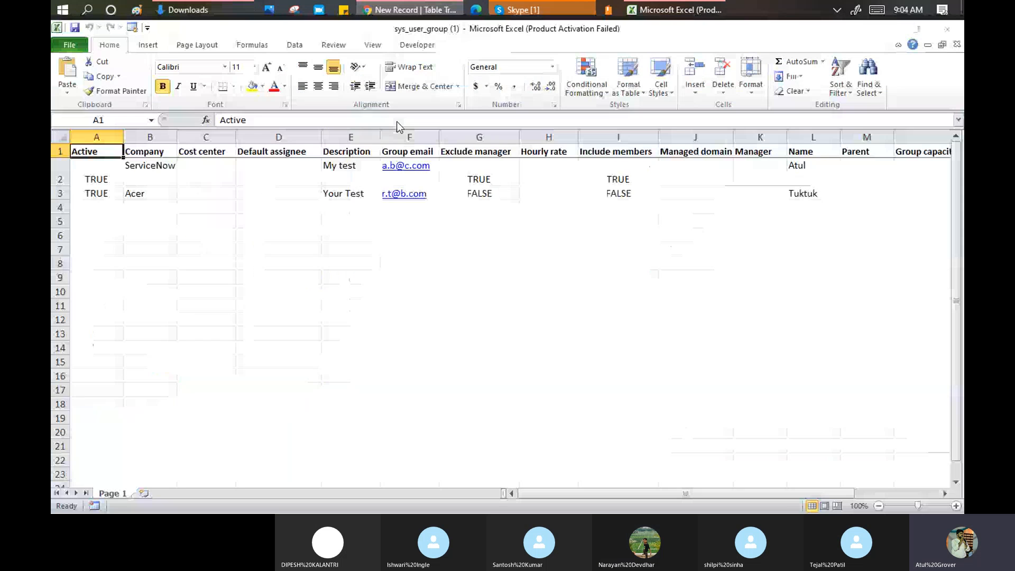
{"action": "key", "text": "alt+Tab"}
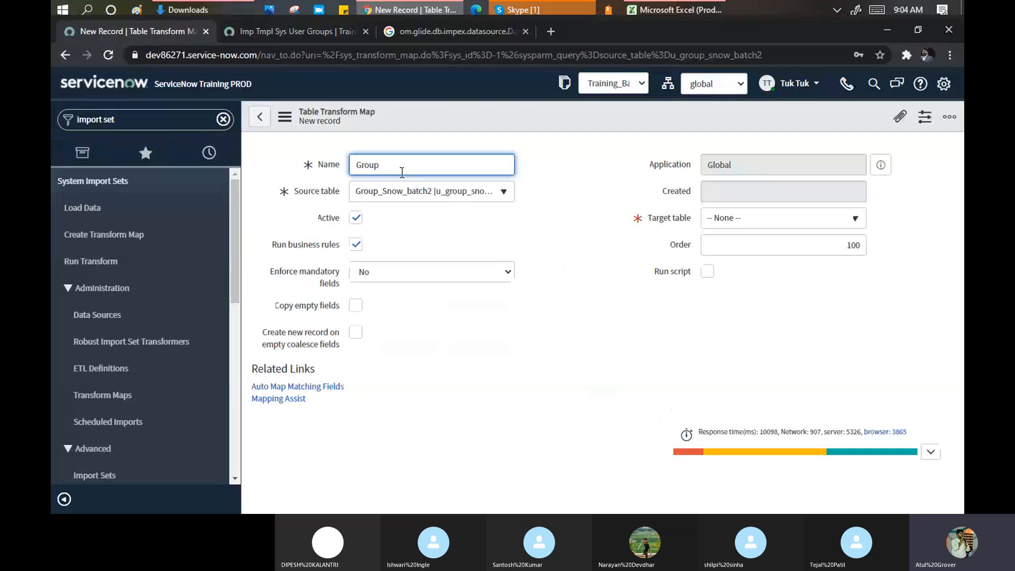
{"action": "type", "text": "Snow"}
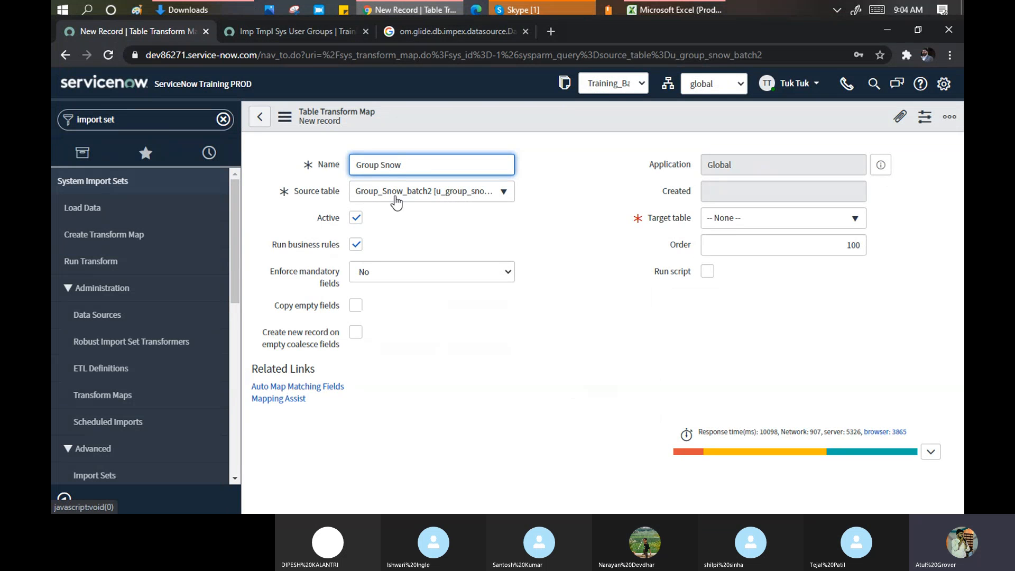
{"action": "left_click", "coordinate": [744, 227]}
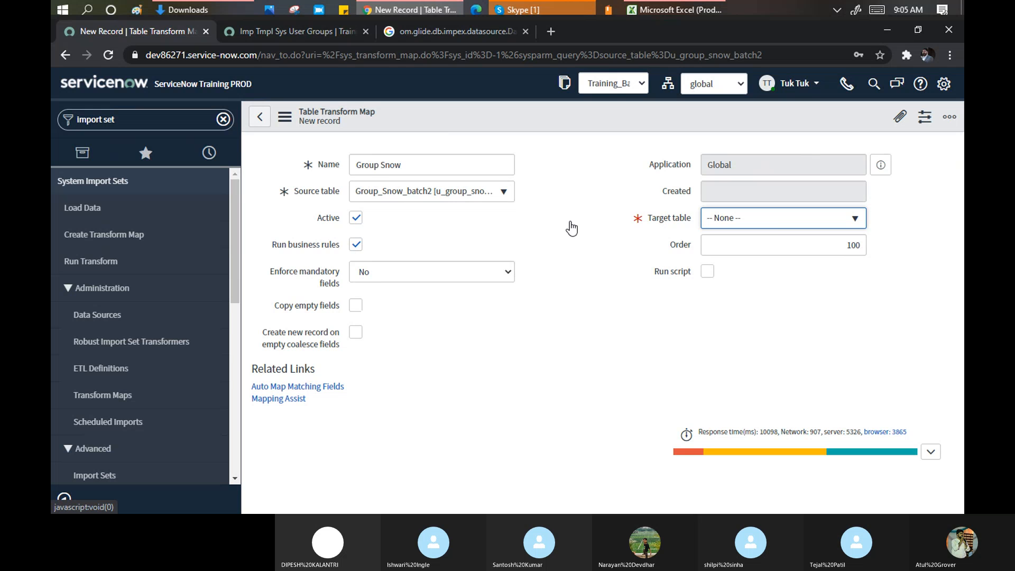
{"action": "left_click", "coordinate": [663, 11]}
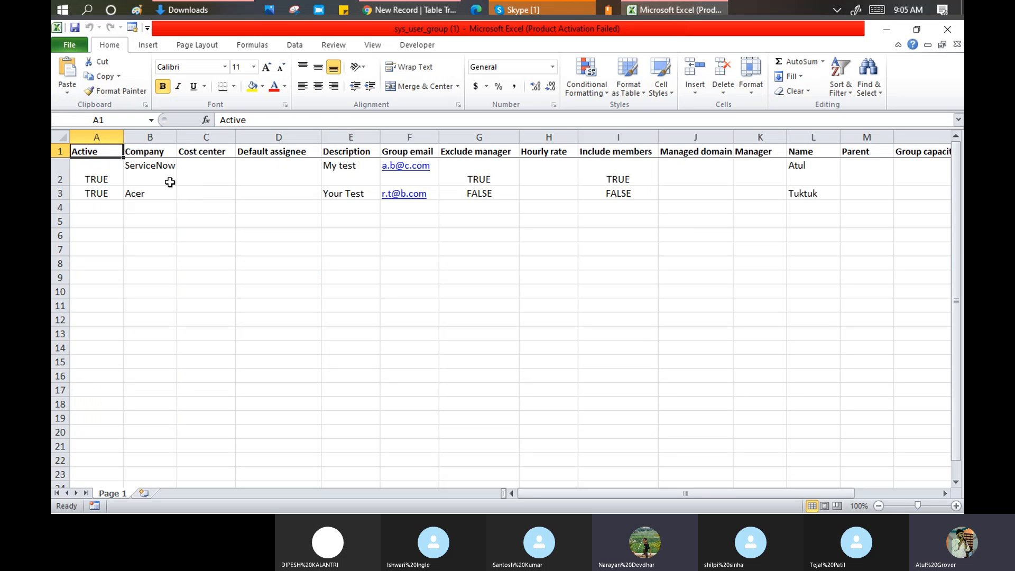
- Check the group column headers in row 1 of the sheet, then return to the Group Snow transform map
{"action": "left_click", "coordinate": [59, 151]}
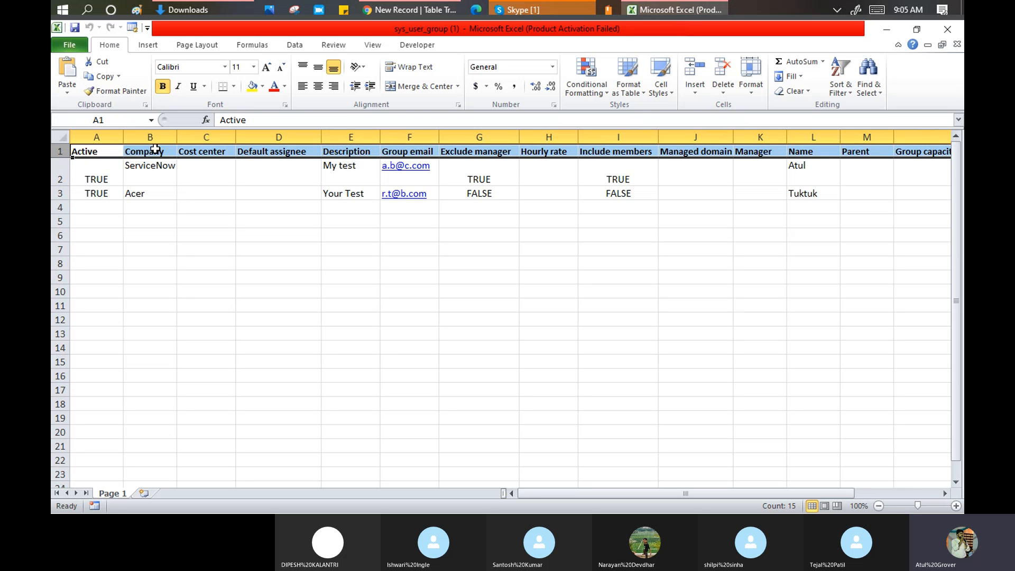
{"action": "left_click", "coordinate": [388, 12]}
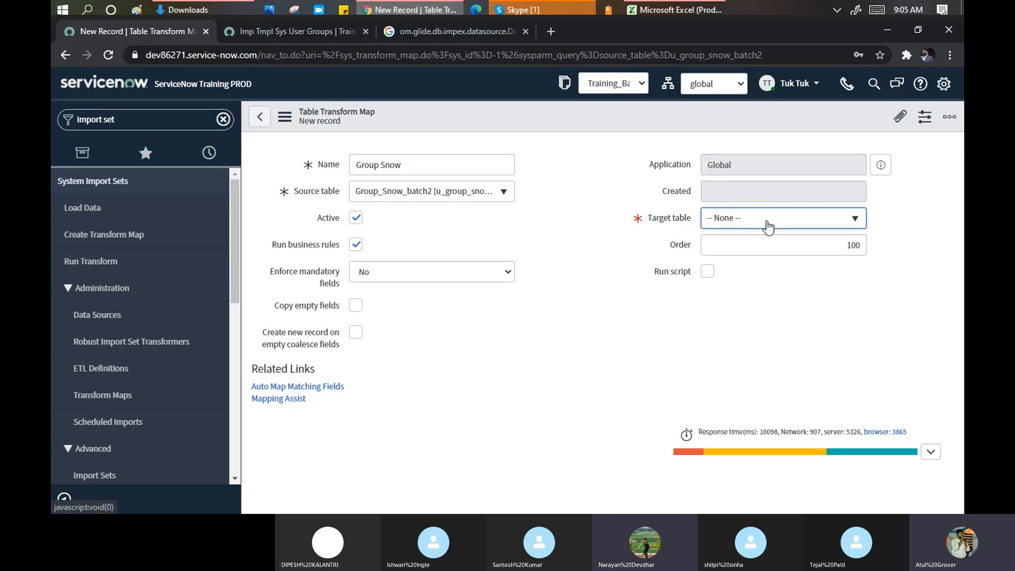
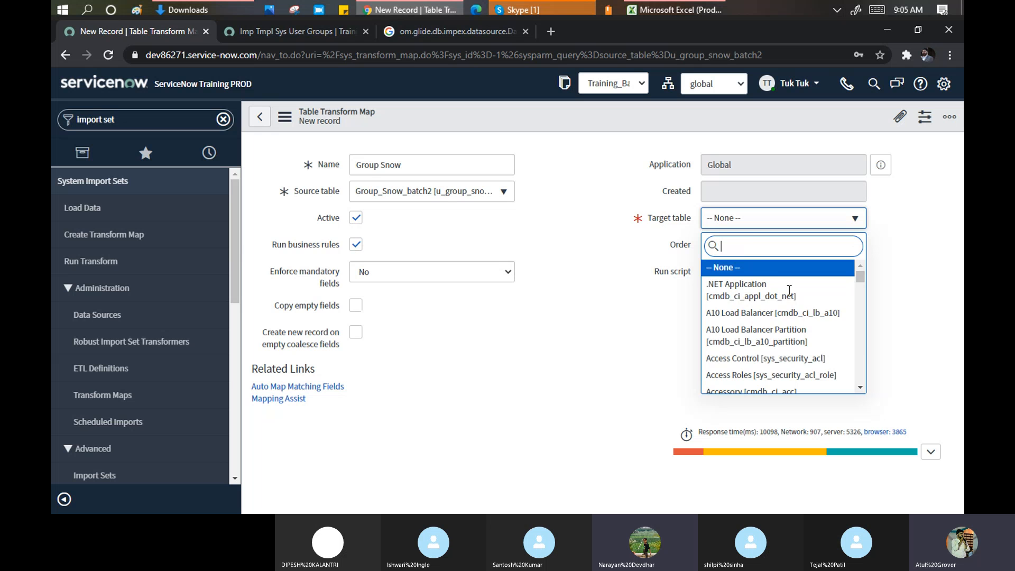
- Set the Group Snow map's target table to Group [sys_user_group] and save the map
{"action": "type", "text": "sys_user_grou"}
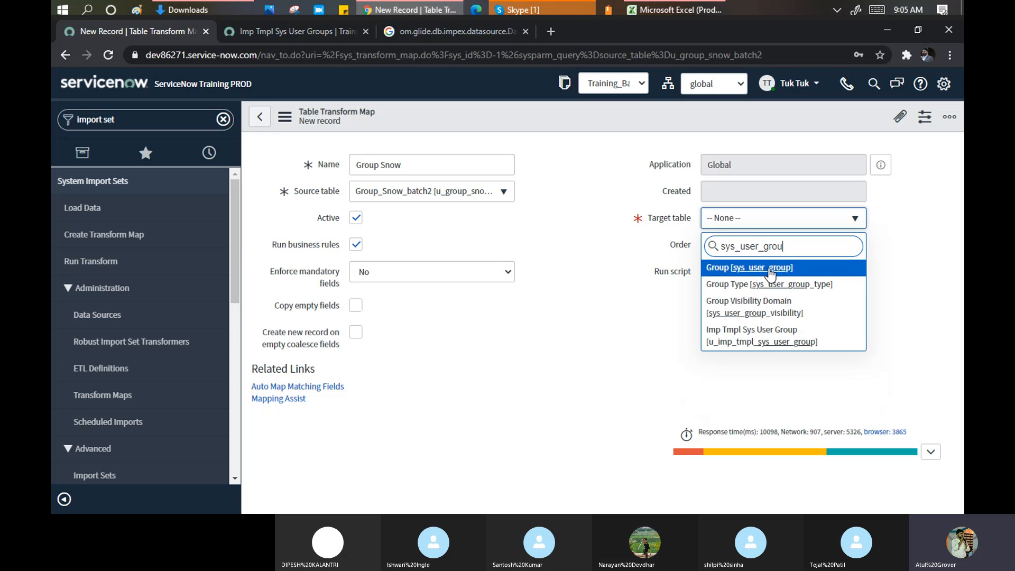
{"action": "left_click", "coordinate": [769, 270]}
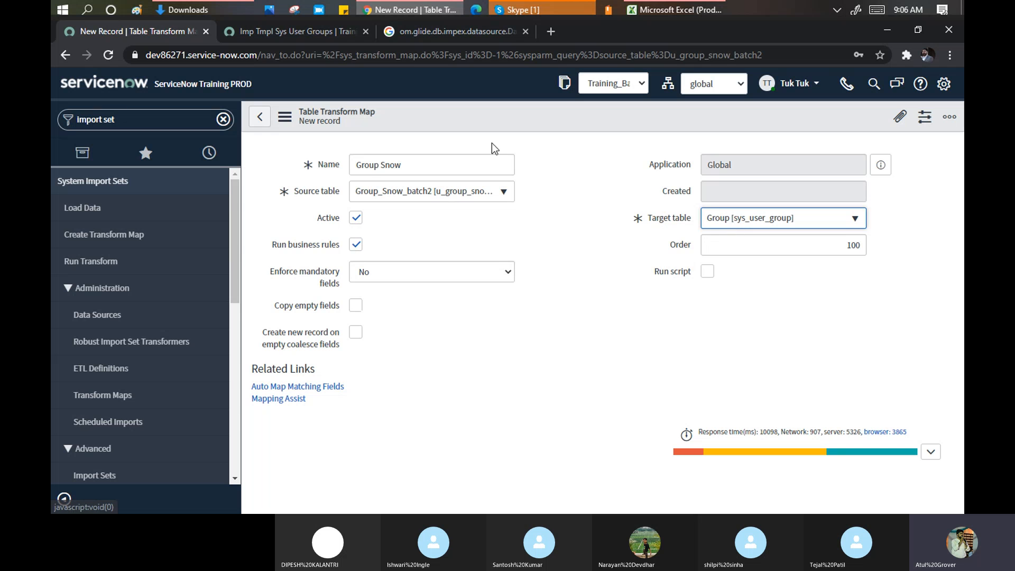
{"action": "right_click", "coordinate": [499, 112]}
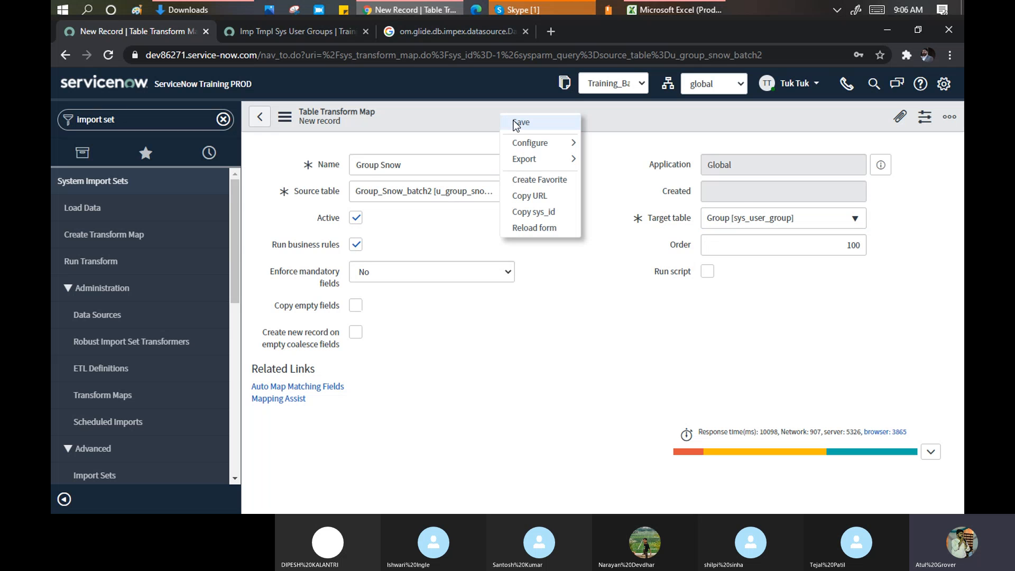
{"action": "left_click", "coordinate": [516, 123]}
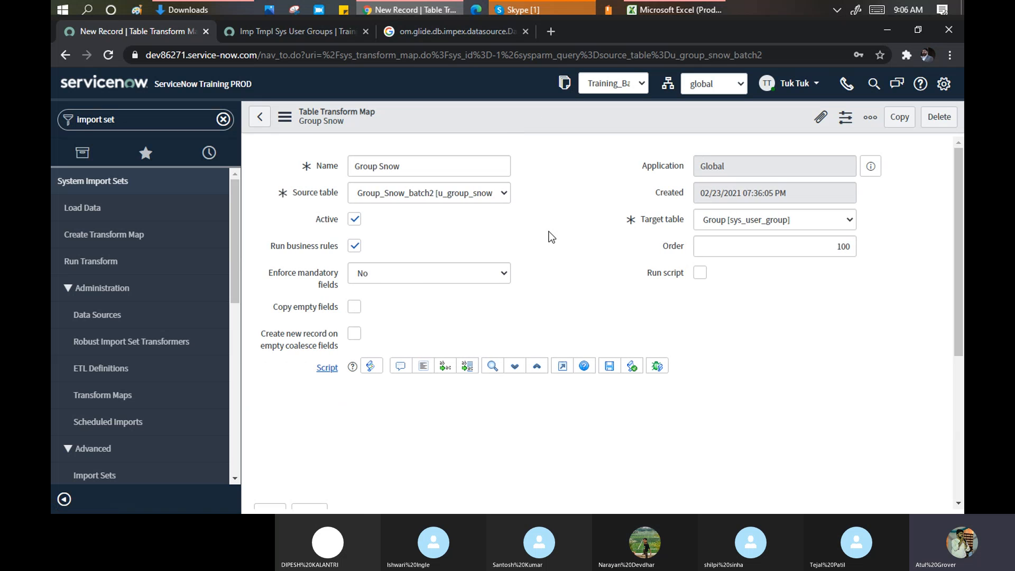
{"action": "scroll", "coordinate": [549, 234], "scroll_direction": "down", "scroll_amount": 2}
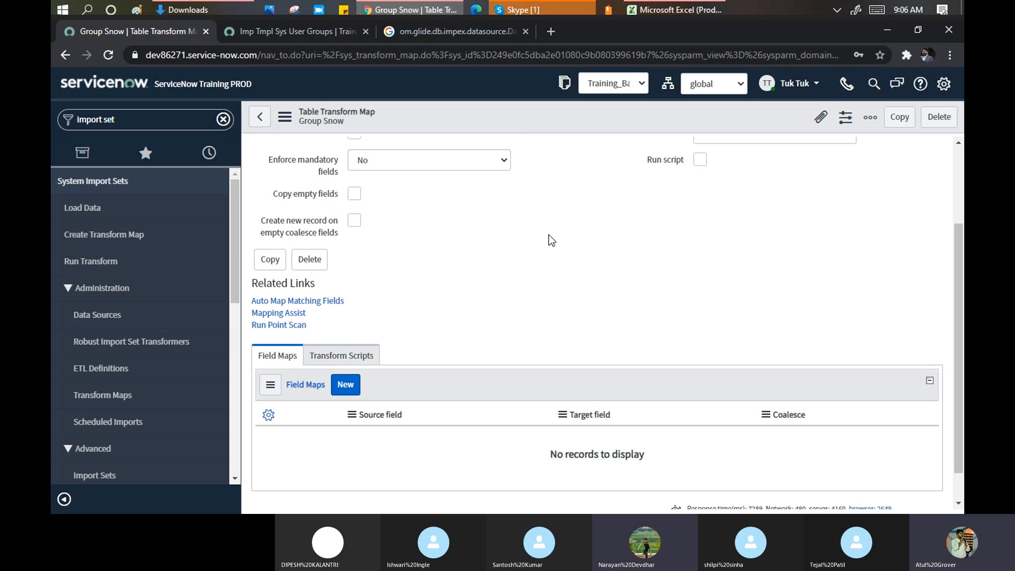
- In Mapping Assist, pair source Company with target Company and source Description with target Description
{"action": "left_click", "coordinate": [286, 316]}
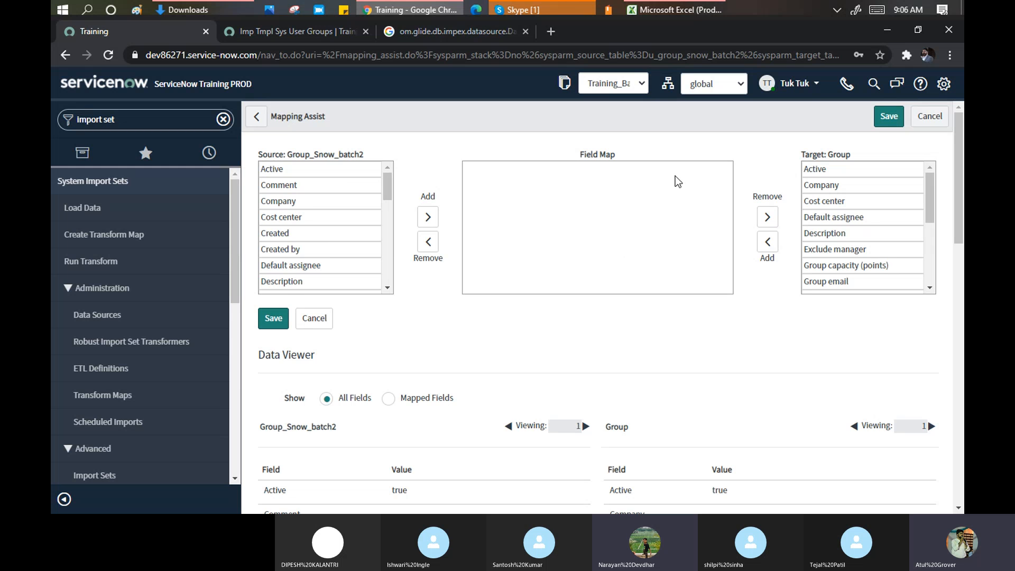
{"action": "left_click", "coordinate": [289, 201]}
{"action": "left_click", "coordinate": [427, 217]}
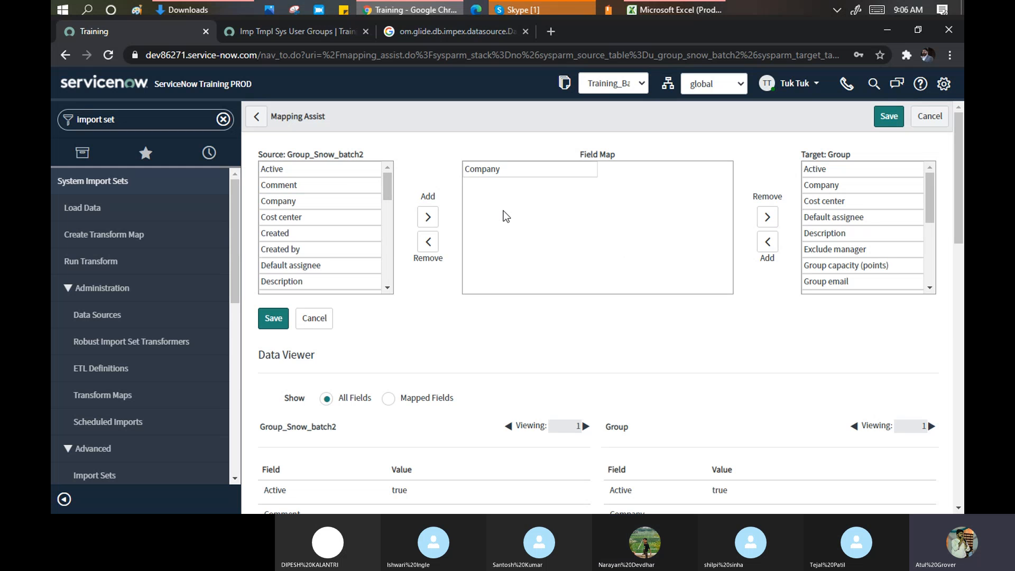
{"action": "left_click", "coordinate": [824, 185]}
{"action": "left_click_drag", "start_coordinate": [822, 192], "coordinate": [689, 186]}
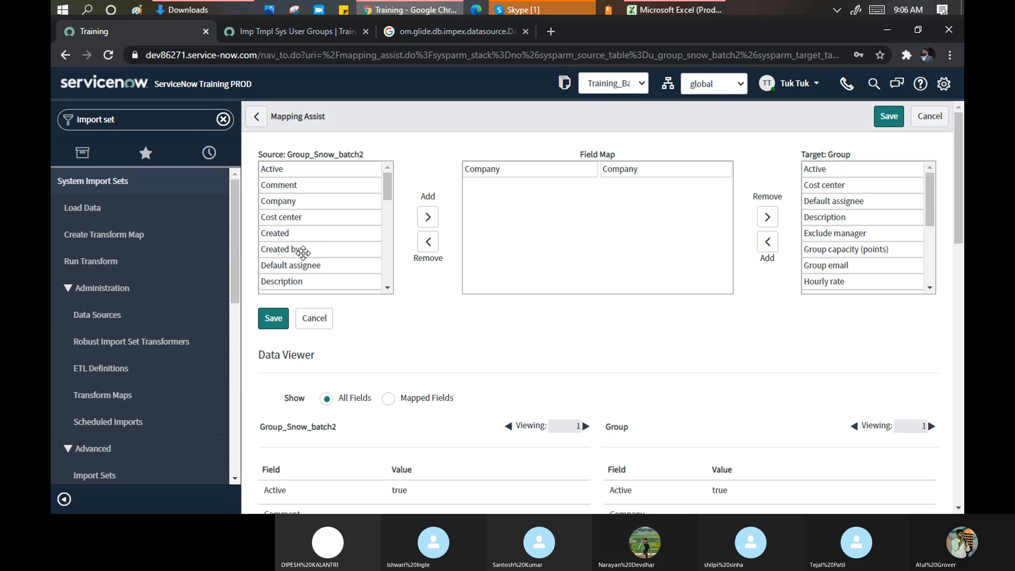
{"action": "left_click_drag", "start_coordinate": [286, 279], "coordinate": [478, 249]}
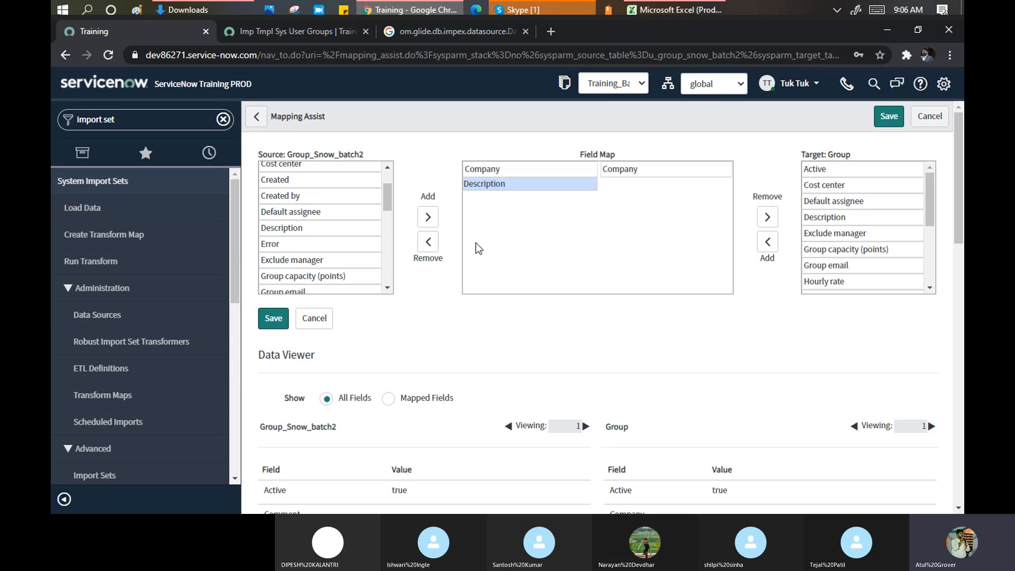
{"action": "left_click_drag", "start_coordinate": [836, 214], "coordinate": [686, 182]}
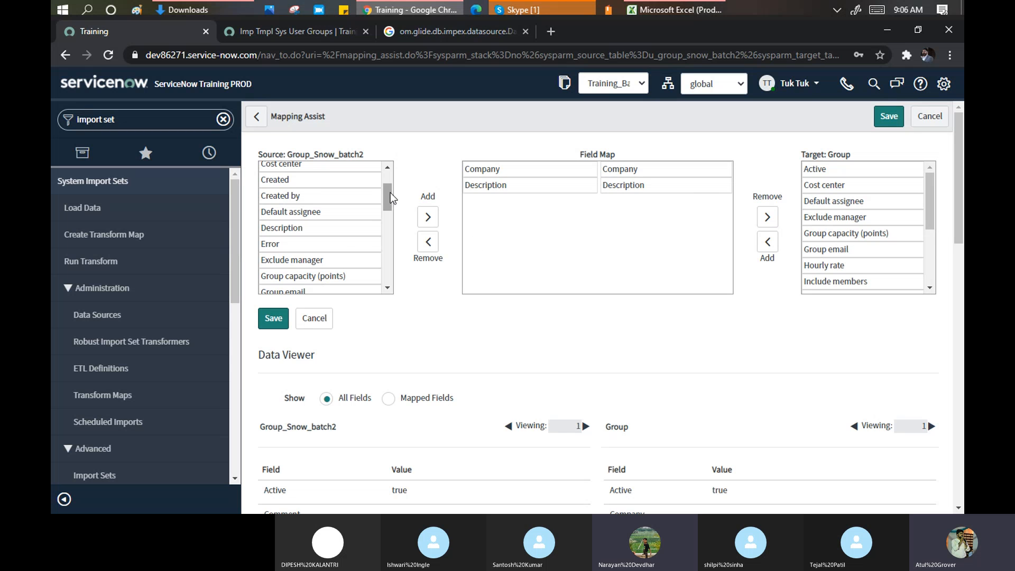
- Review the Mapping Assist page, highlighting the Data Viewer heading
{"action": "left_click_drag", "start_coordinate": [391, 193], "coordinate": [397, 264]}
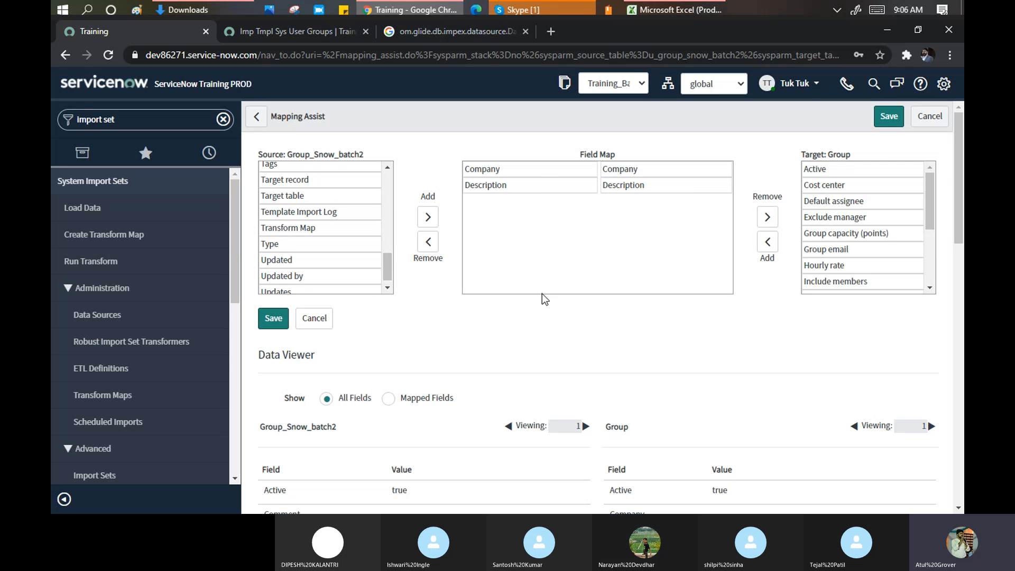
{"action": "scroll", "coordinate": [541, 296], "scroll_direction": "down", "scroll_amount": 1}
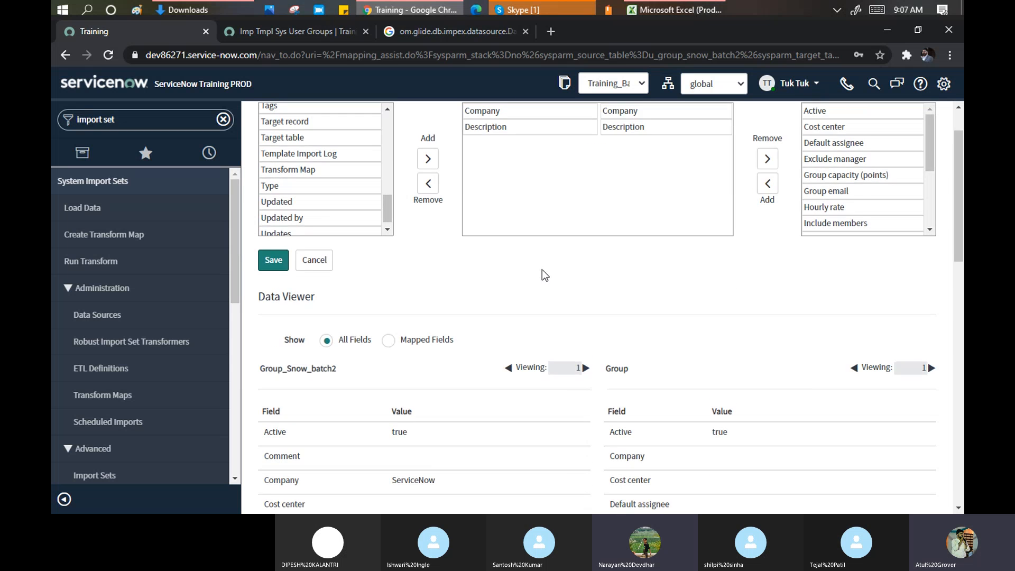
{"action": "scroll", "coordinate": [541, 270], "scroll_direction": "up", "scroll_amount": 1}
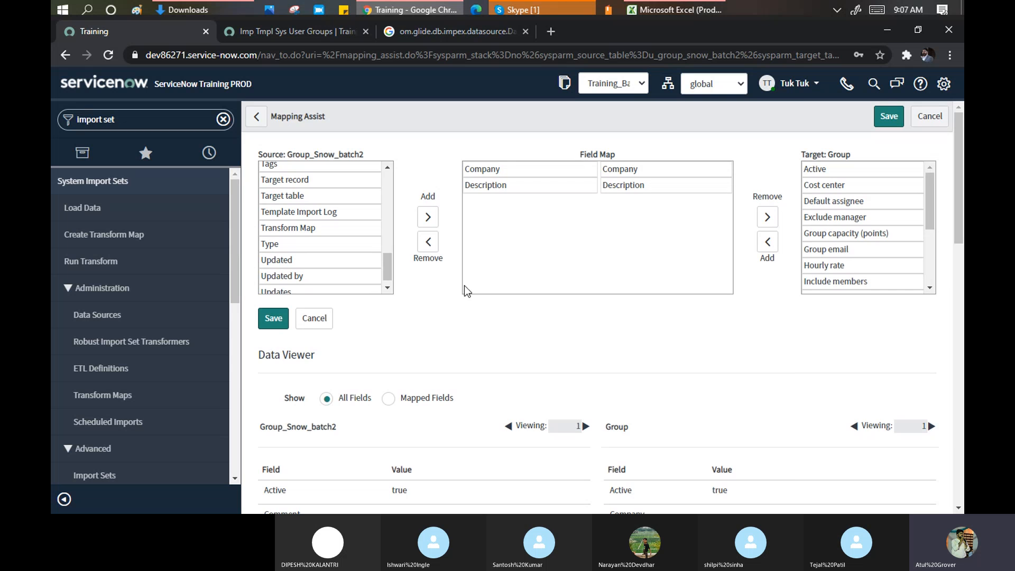
{"action": "scroll", "coordinate": [464, 286], "scroll_direction": "down", "scroll_amount": 2}
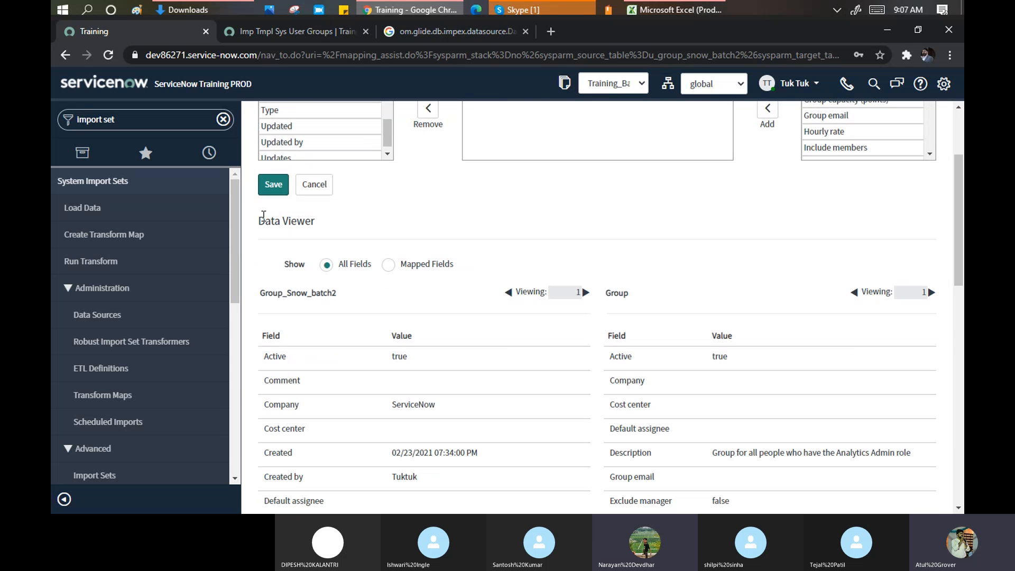
{"action": "left_click_drag", "start_coordinate": [258, 223], "coordinate": [316, 221]}
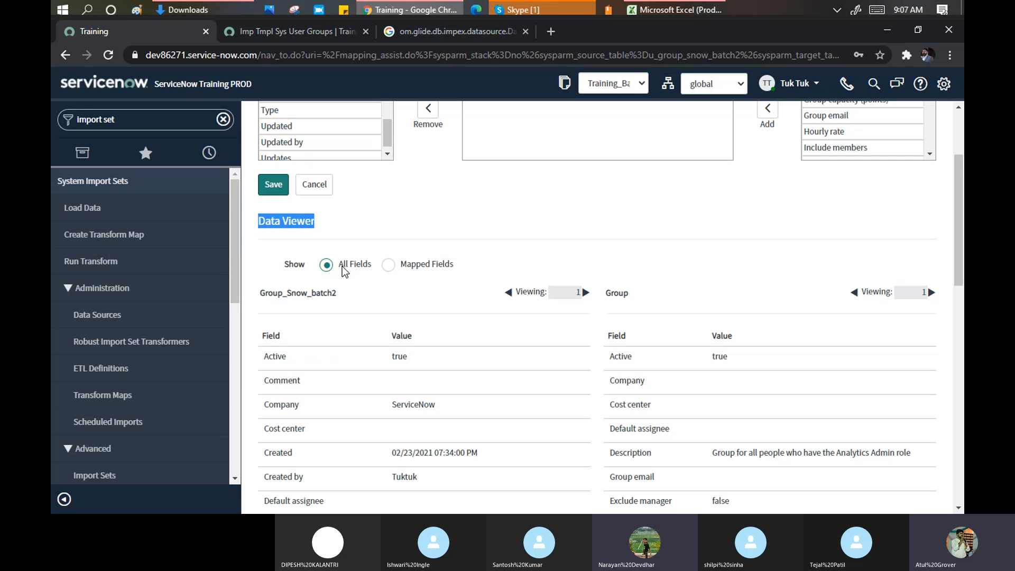
{"action": "scroll", "coordinate": [613, 211], "scroll_direction": "up", "scroll_amount": 3}
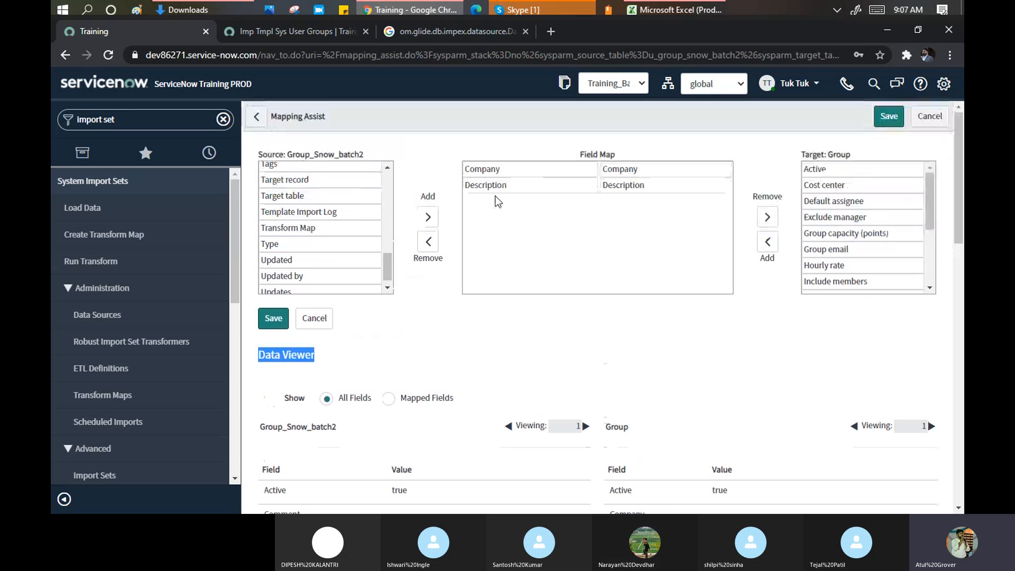
- Switch the Data Viewer to Mapped Fields and highlight the ServiceNow company value
{"action": "left_click", "coordinate": [389, 401]}
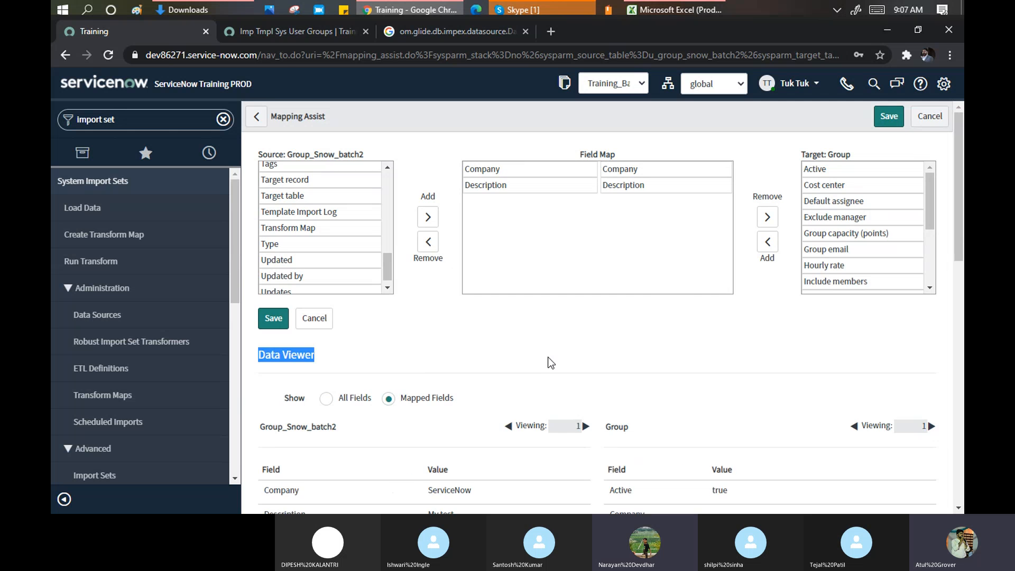
{"action": "scroll", "coordinate": [553, 331], "scroll_direction": "down", "scroll_amount": 1}
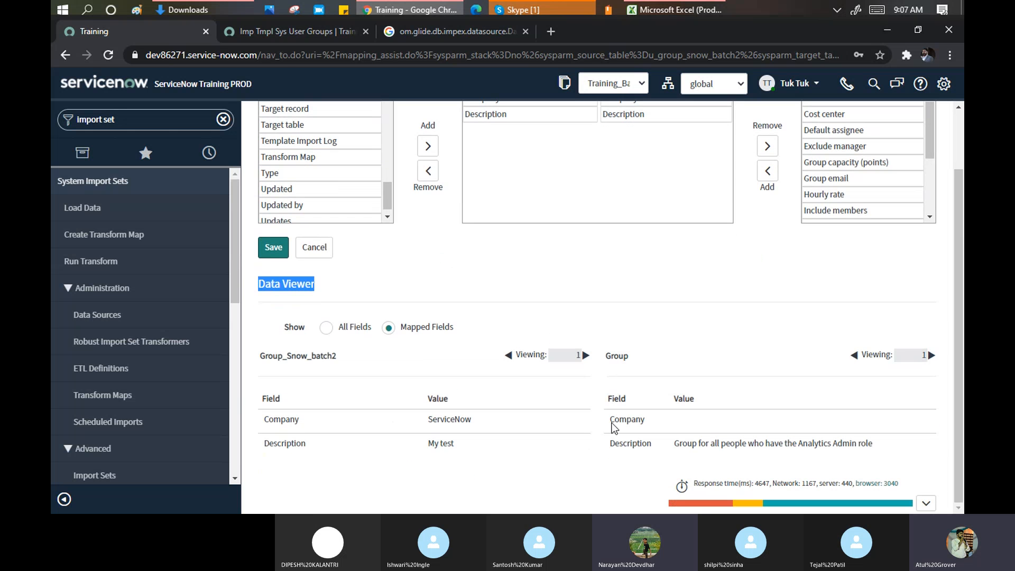
{"action": "left_click", "coordinate": [455, 444]}
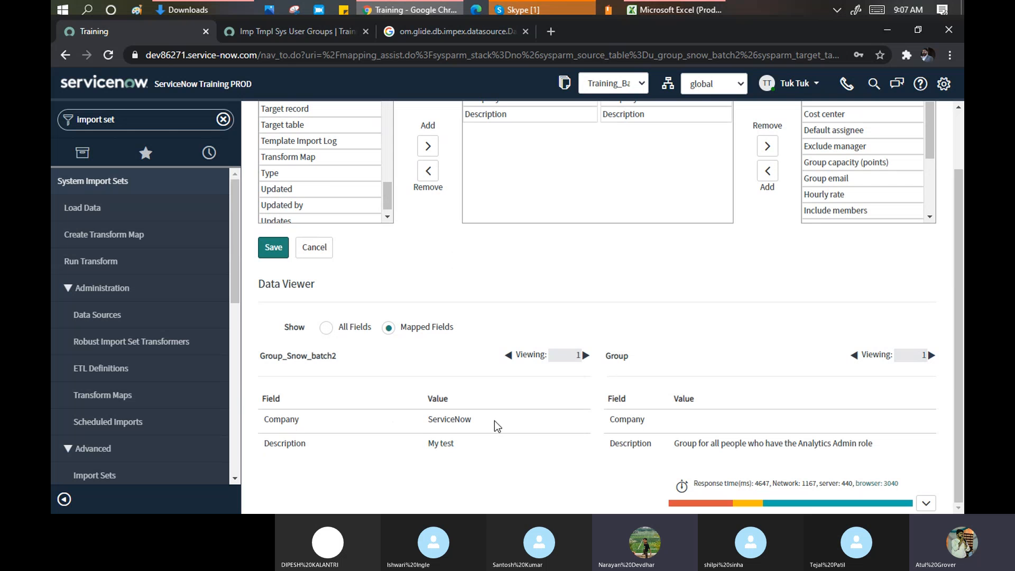
{"action": "left_click_drag", "start_coordinate": [494, 421], "coordinate": [404, 414]}
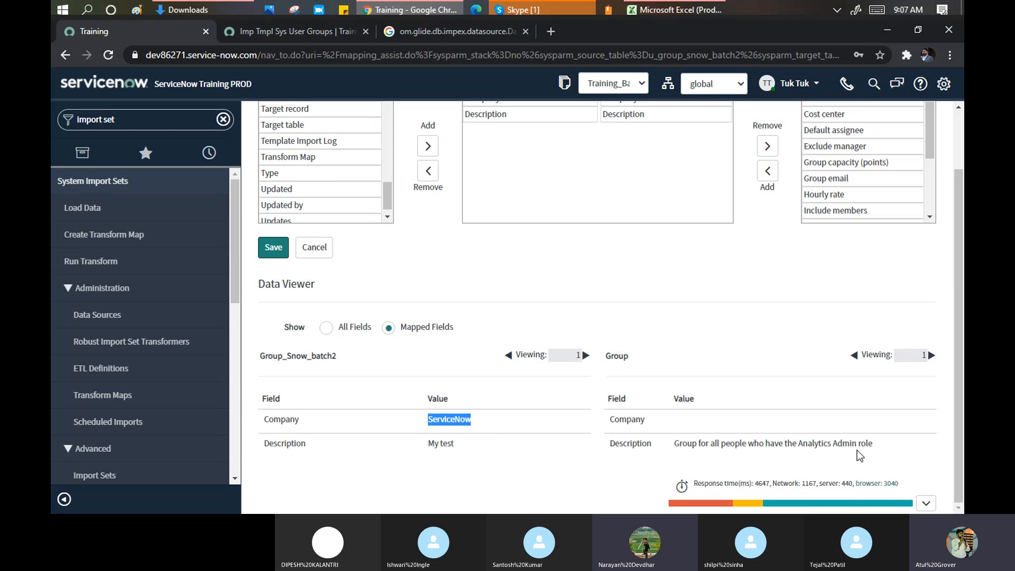
{"action": "scroll", "coordinate": [646, 272], "scroll_direction": "up", "scroll_amount": 2}
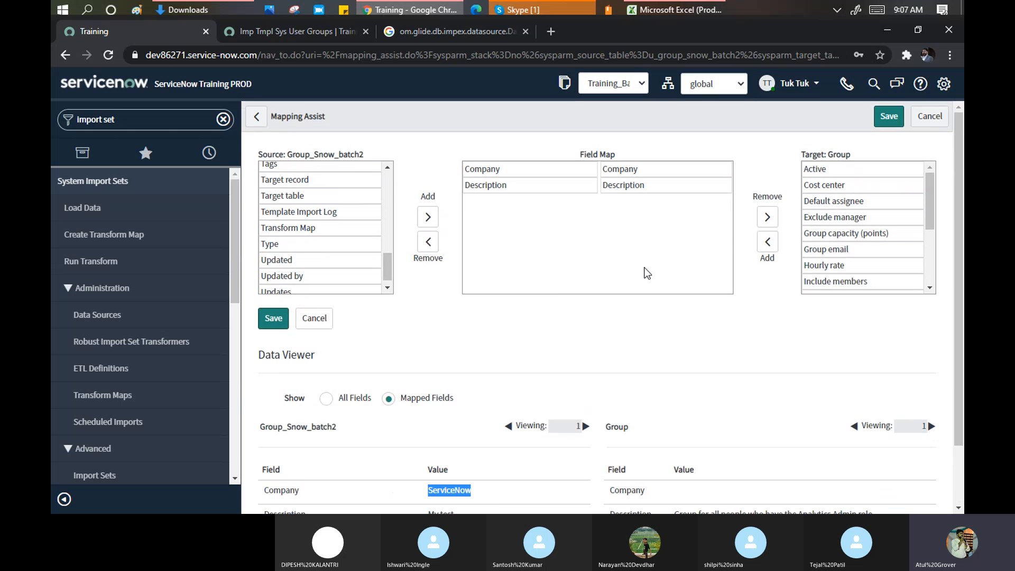
{"action": "scroll", "coordinate": [554, 296], "scroll_direction": "down", "scroll_amount": 2}
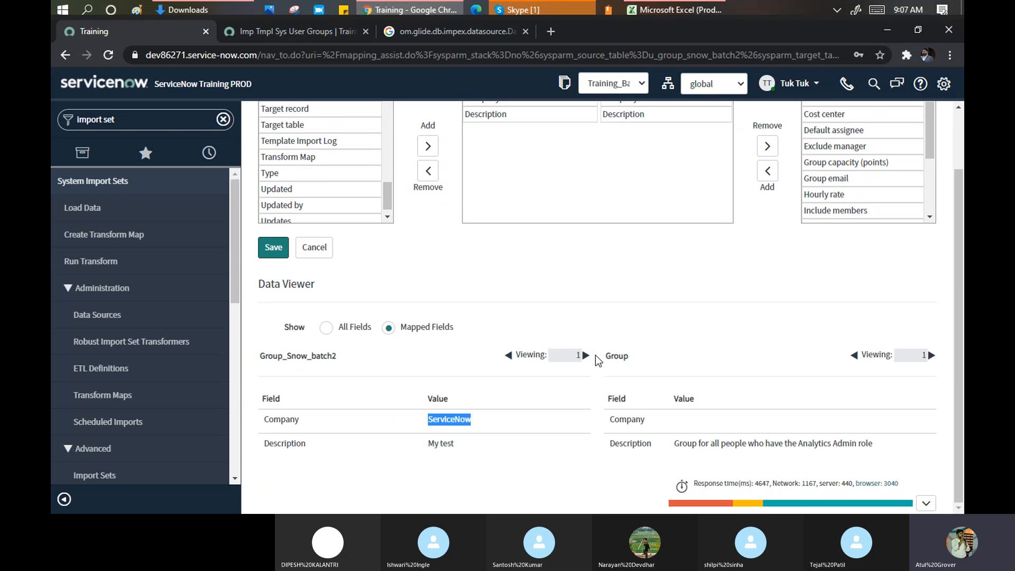
- Preview imported records 2 and 3, then step back to record 1
{"action": "left_click", "coordinate": [585, 355]}
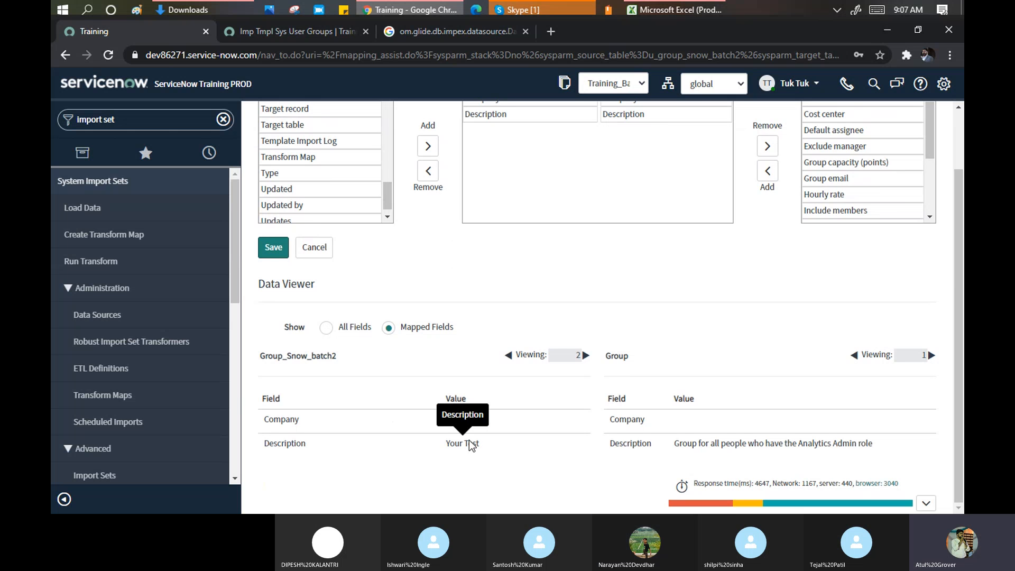
{"action": "left_click", "coordinate": [585, 356]}
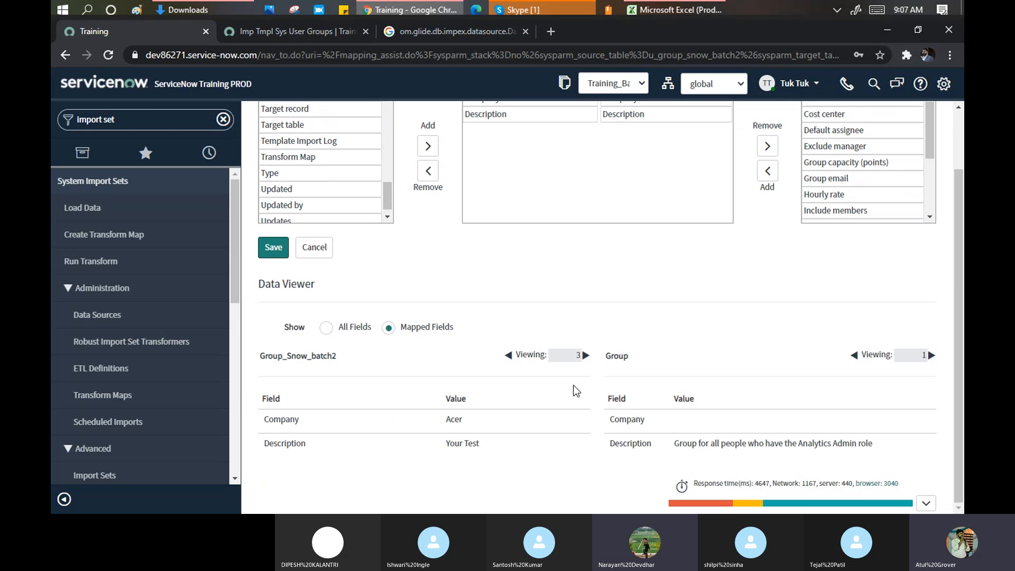
{"action": "left_click", "coordinate": [508, 356]}
{"action": "left_click", "coordinate": [508, 355]}
{"action": "scroll", "coordinate": [516, 268], "scroll_direction": "up", "scroll_amount": 2}
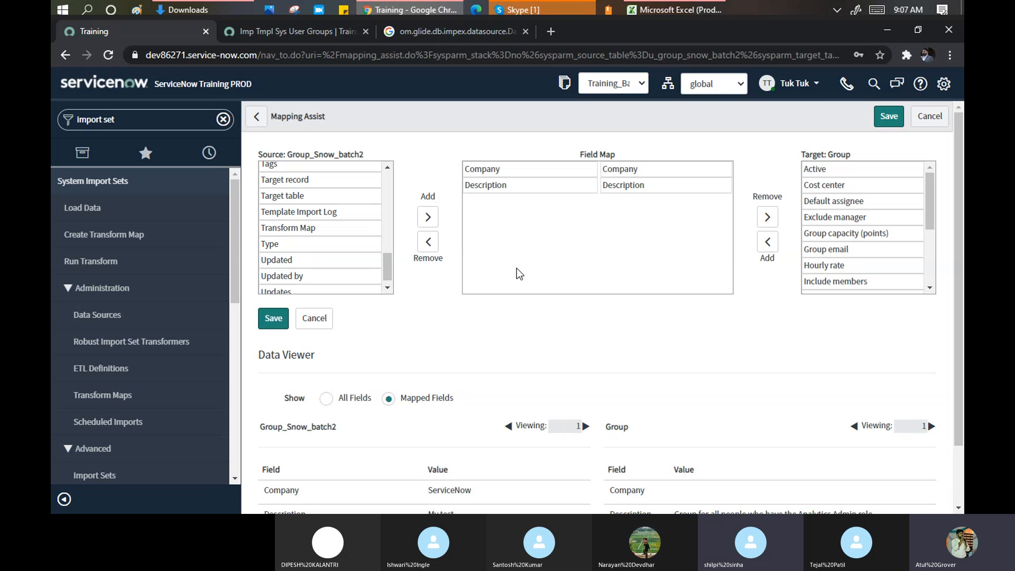
- Cancel Mapping Assist and run Auto Map Matching Fields on the Group Snow map
{"action": "left_click", "coordinate": [322, 319]}
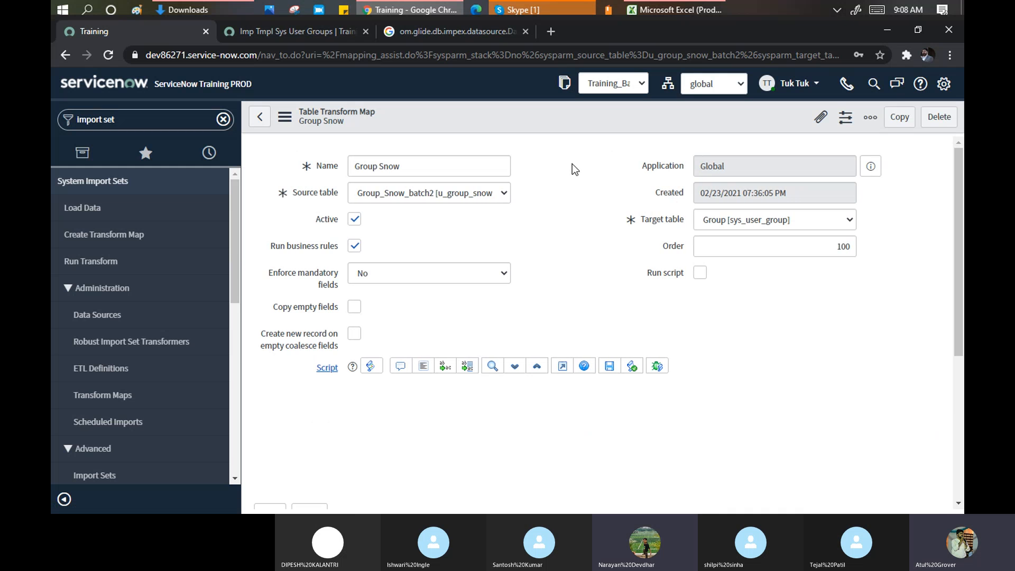
{"action": "scroll", "coordinate": [572, 164], "scroll_direction": "down", "scroll_amount": 2}
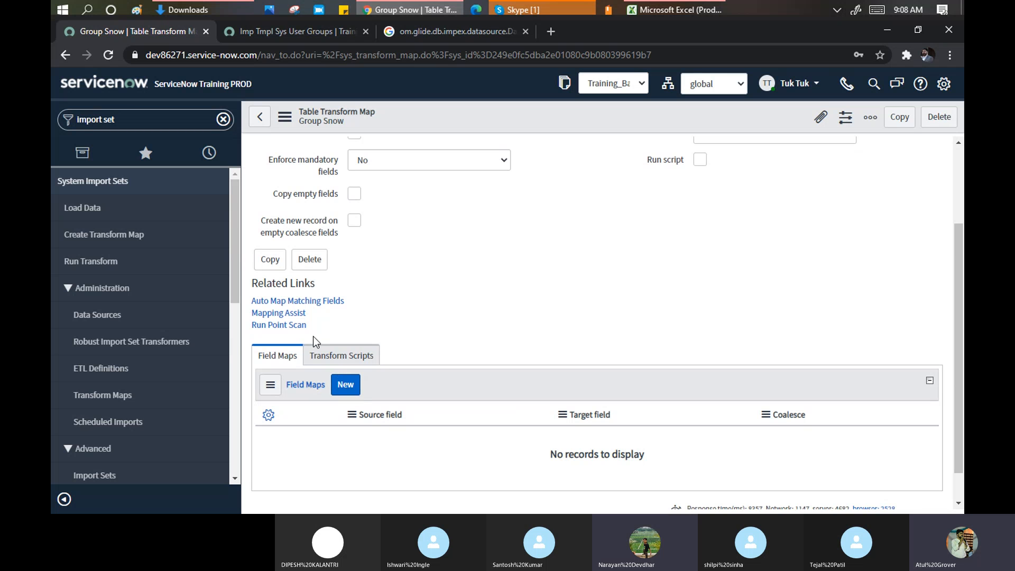
{"action": "left_click", "coordinate": [279, 301]}
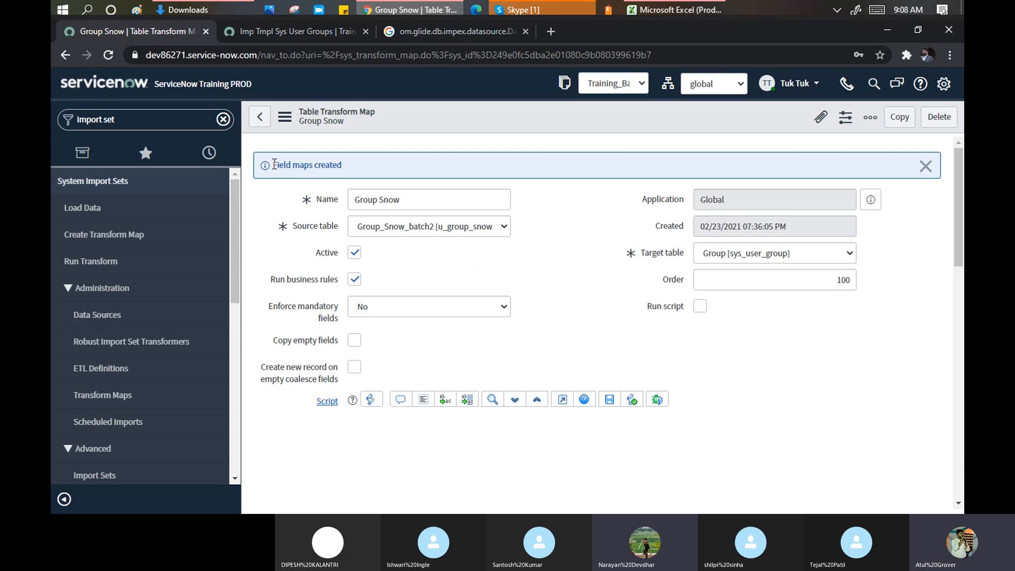
{"action": "triple_click", "coordinate": [346, 164]}
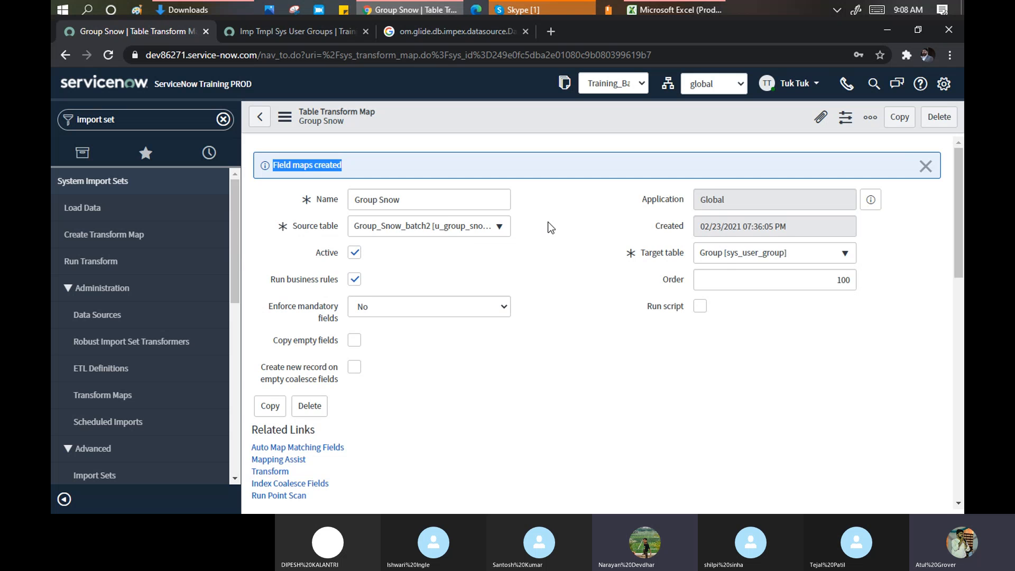
{"action": "scroll", "coordinate": [549, 227], "scroll_direction": "down", "scroll_amount": 2}
{"action": "scroll", "coordinate": [550, 228], "scroll_direction": "down", "scroll_amount": 8}
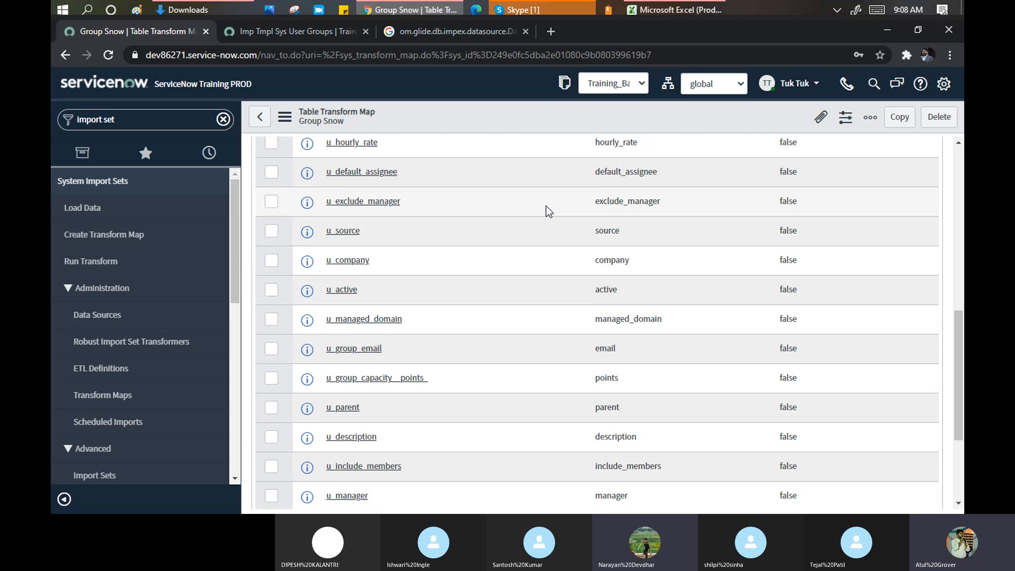
{"action": "scroll", "coordinate": [544, 201], "scroll_direction": "down", "scroll_amount": 3}
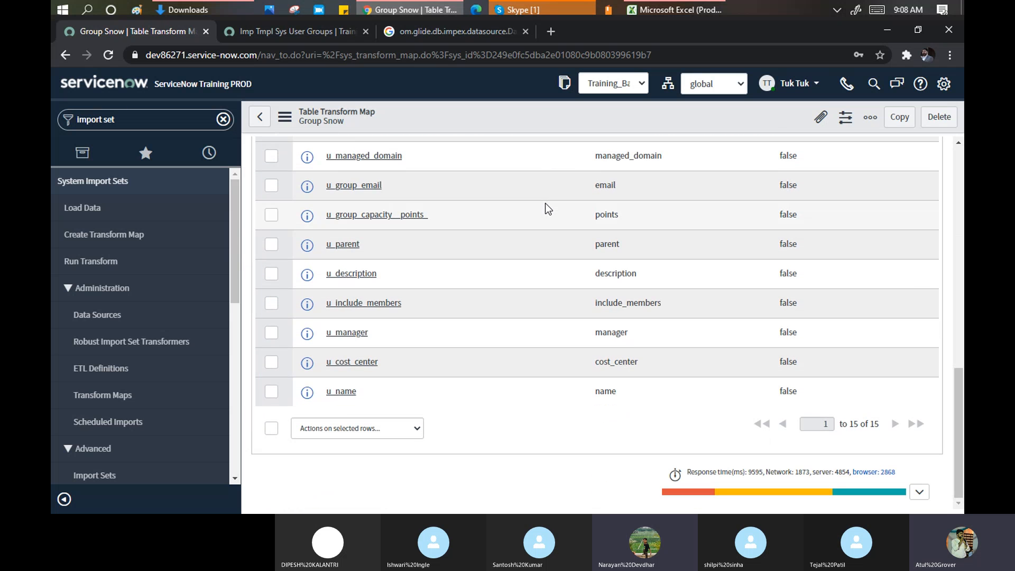
{"action": "scroll", "coordinate": [487, 276], "scroll_direction": "up", "scroll_amount": 8}
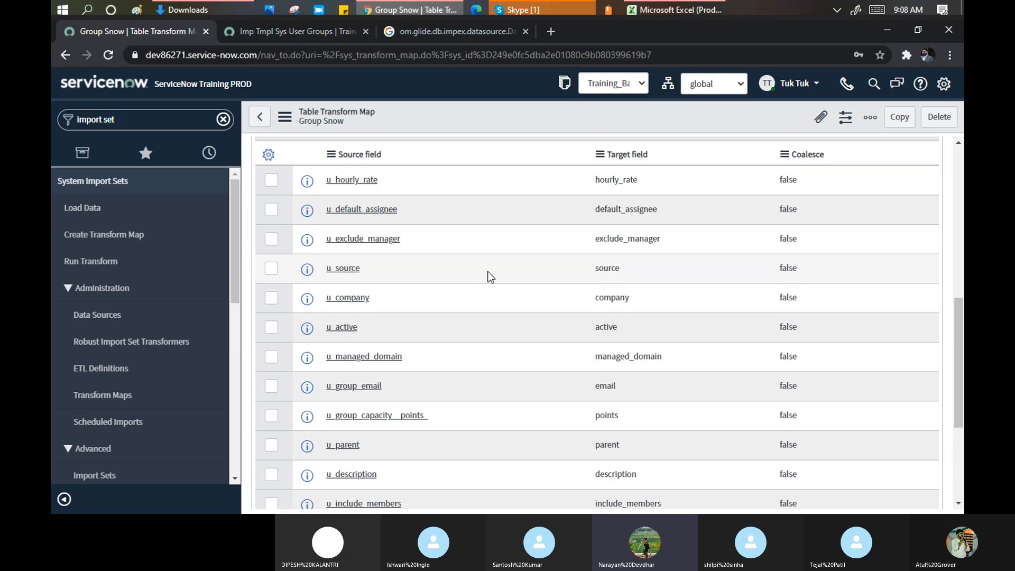
{"action": "scroll", "coordinate": [490, 277], "scroll_direction": "down", "scroll_amount": 4}
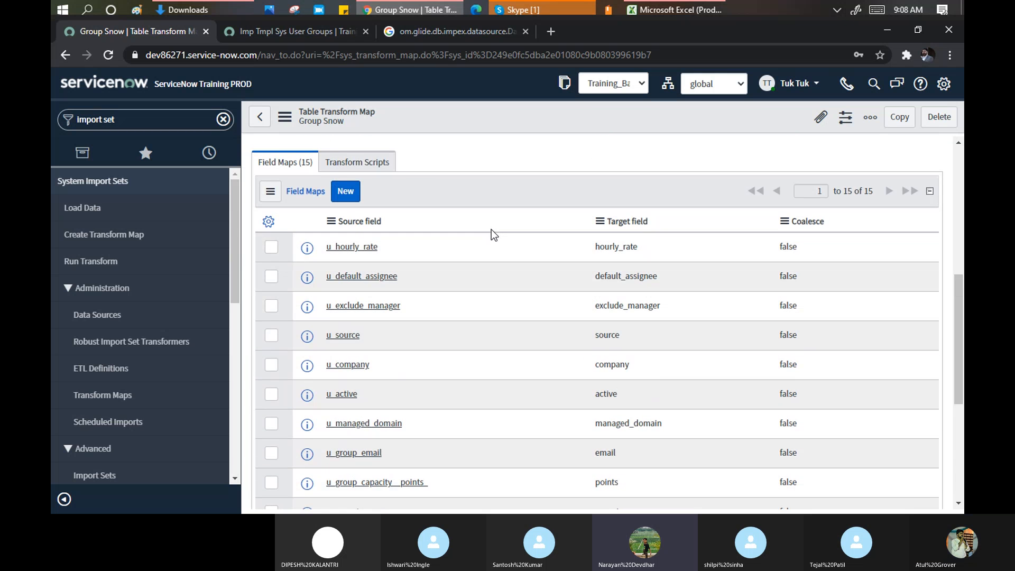
{"action": "scroll", "coordinate": [488, 282], "scroll_direction": "down", "scroll_amount": 4}
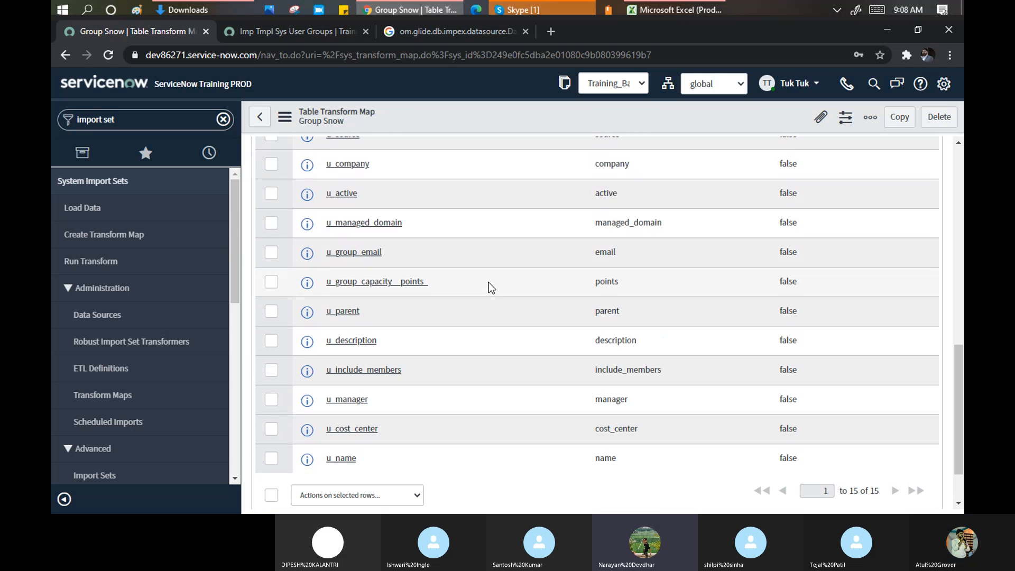
{"action": "scroll", "coordinate": [488, 282], "scroll_direction": "down", "scroll_amount": 1}
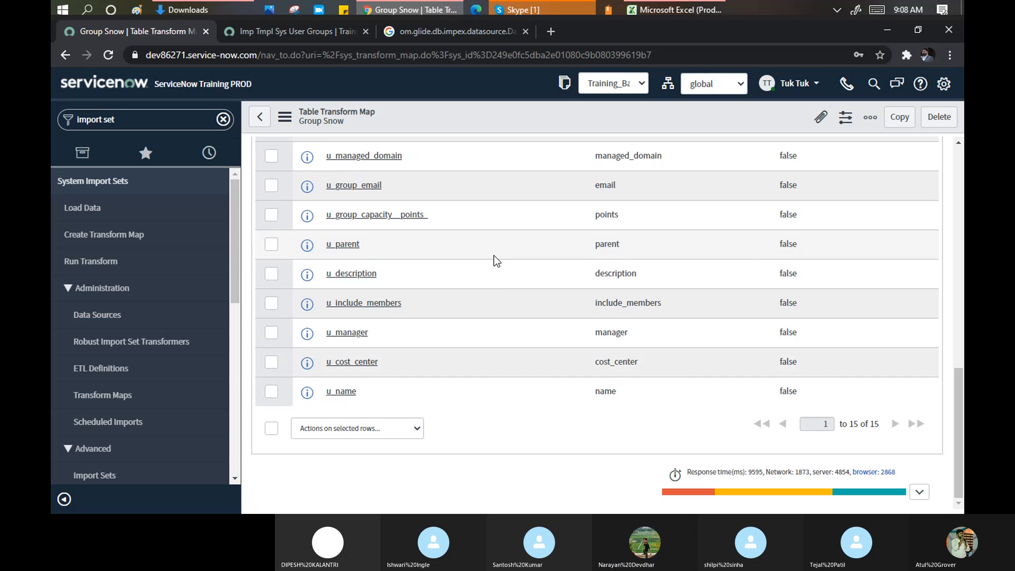
{"action": "scroll", "coordinate": [494, 256], "scroll_direction": "up", "scroll_amount": 3}
{"action": "scroll", "coordinate": [493, 256], "scroll_direction": "up", "scroll_amount": 6}
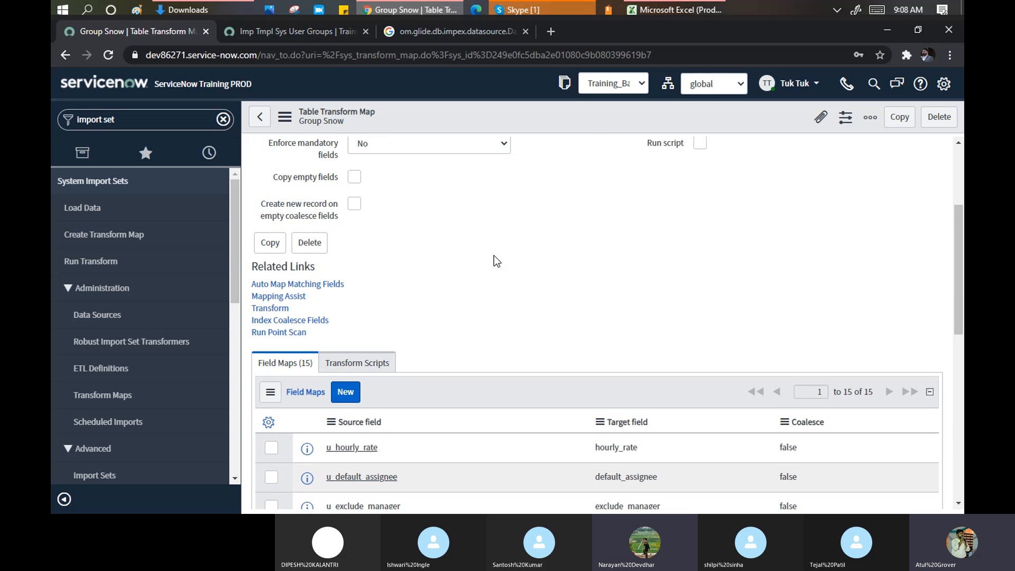
{"action": "scroll", "coordinate": [493, 255], "scroll_direction": "down", "scroll_amount": 2}
{"action": "scroll", "coordinate": [494, 255], "scroll_direction": "down", "scroll_amount": 1}
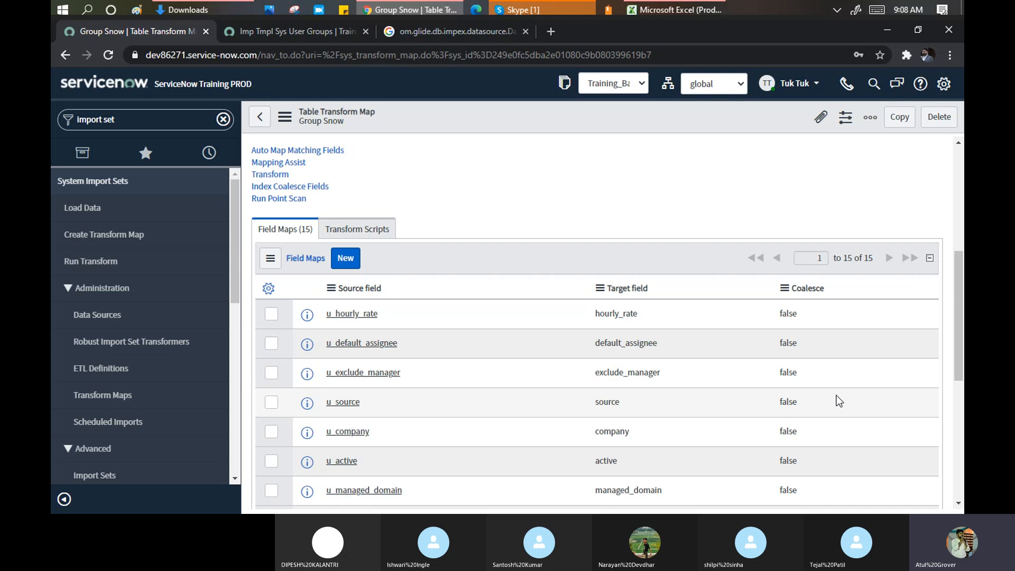
{"action": "mouse_move", "coordinate": [282, 189]}
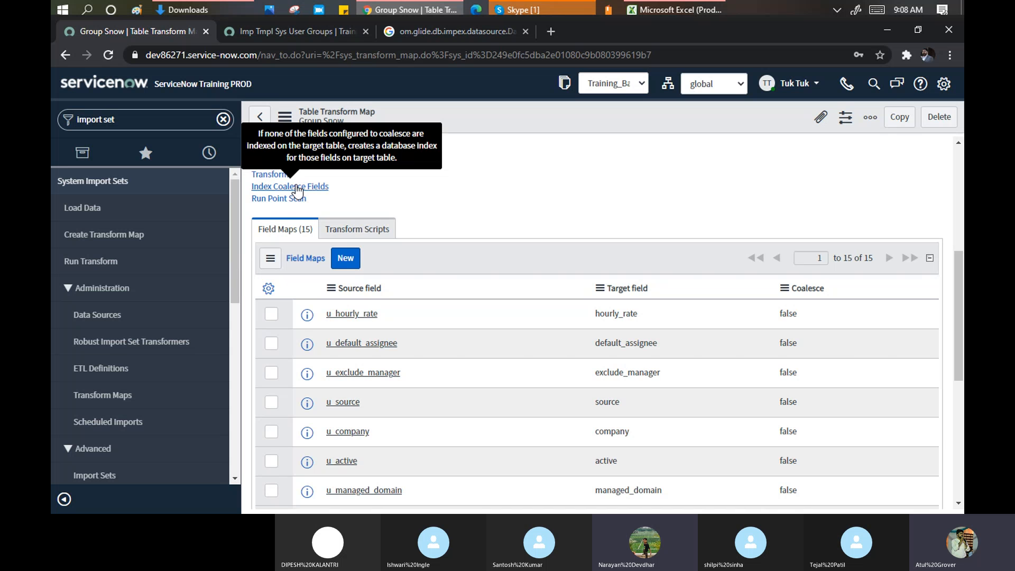
{"action": "scroll", "coordinate": [574, 191], "scroll_direction": "down", "scroll_amount": 3}
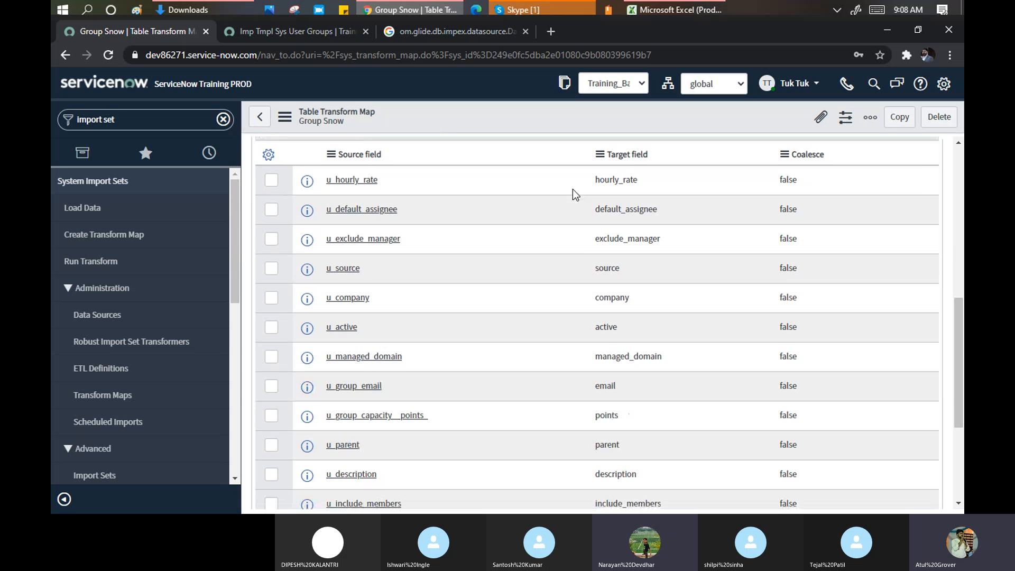
{"action": "scroll", "coordinate": [572, 189], "scroll_direction": "down", "scroll_amount": 3}
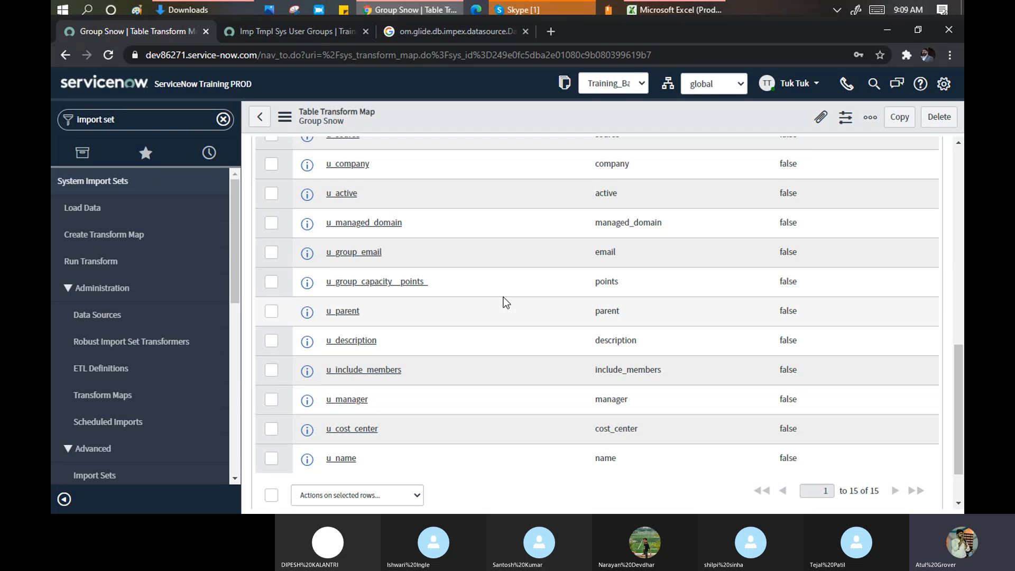
{"action": "scroll", "coordinate": [505, 302], "scroll_direction": "up", "scroll_amount": 6}
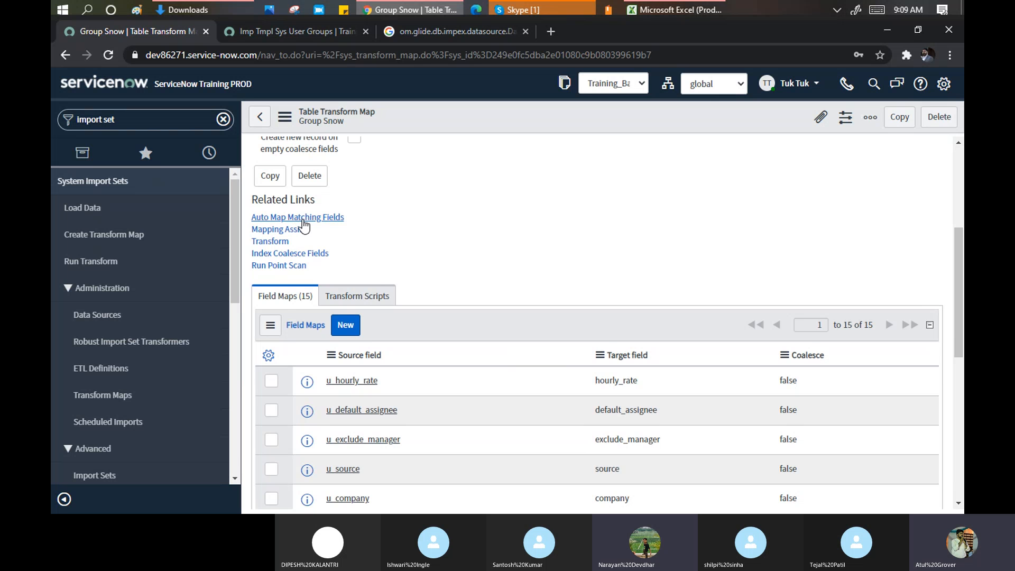
- Switch to the sys_user_group (1) workbook in Excel showing the Atul and Tuktuk rows
{"action": "left_click", "coordinate": [660, 10]}
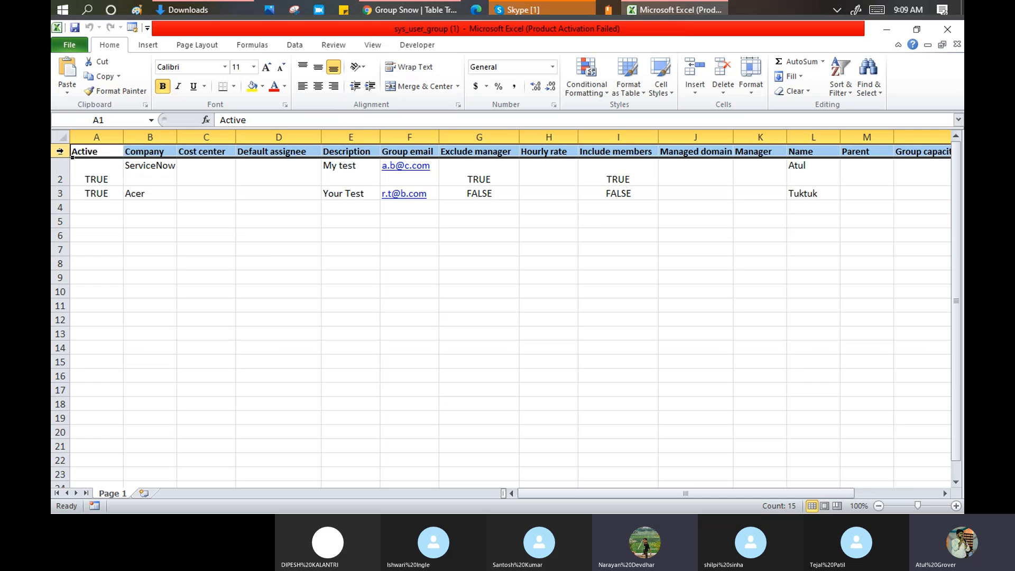
- Go back to the Group Snow transform map in Chrome and review its 15 field maps
{"action": "left_click", "coordinate": [429, 10]}
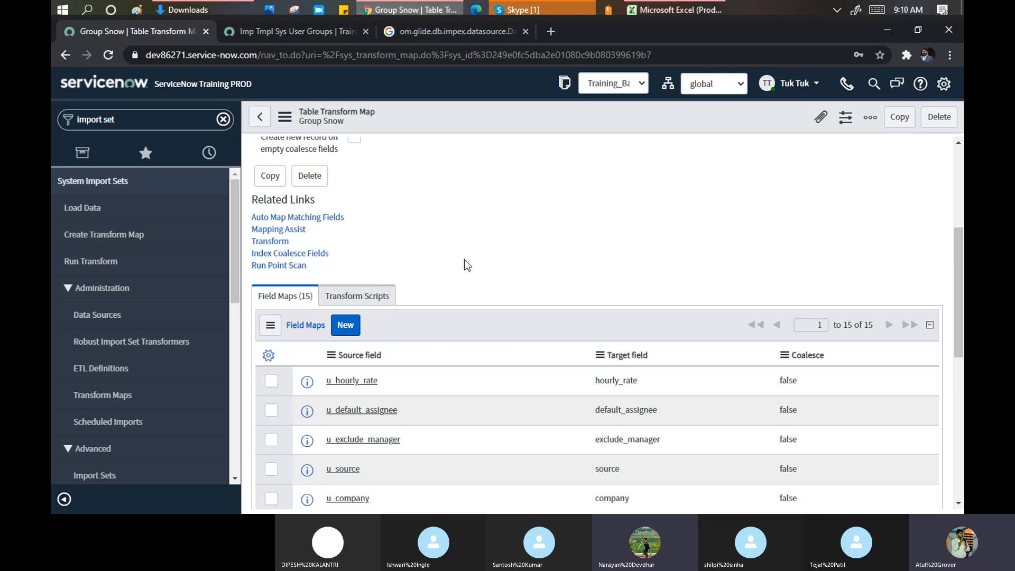
{"action": "scroll", "coordinate": [467, 263], "scroll_direction": "down", "scroll_amount": 4}
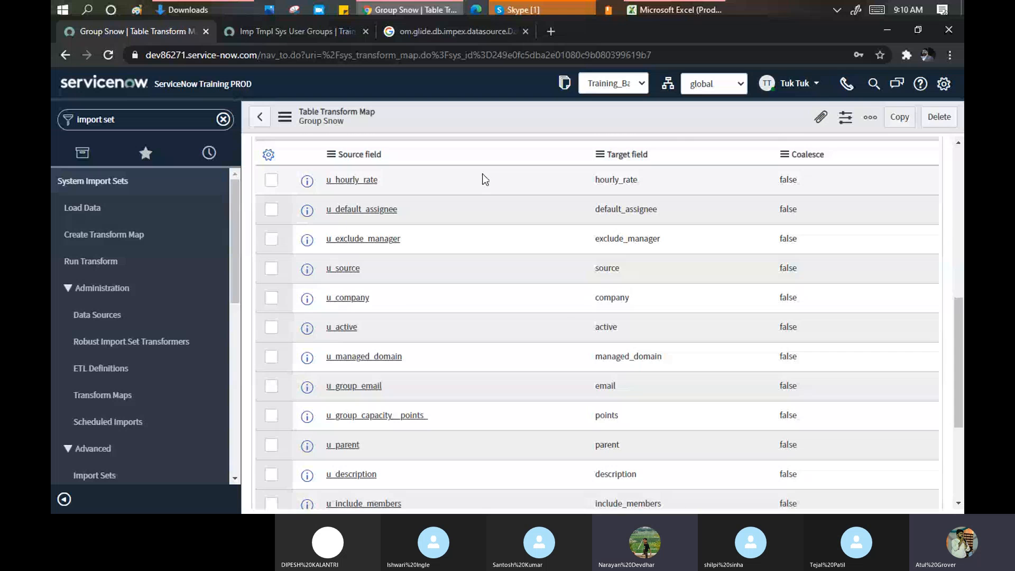
{"action": "scroll", "coordinate": [483, 178], "scroll_direction": "down", "scroll_amount": 4}
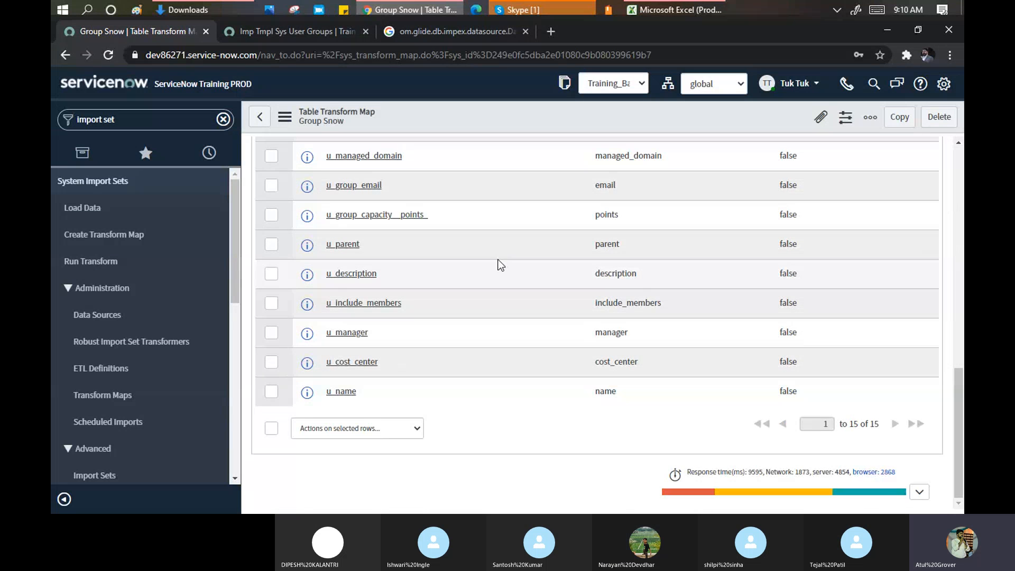
{"action": "scroll", "coordinate": [500, 264], "scroll_direction": "up", "scroll_amount": 9}
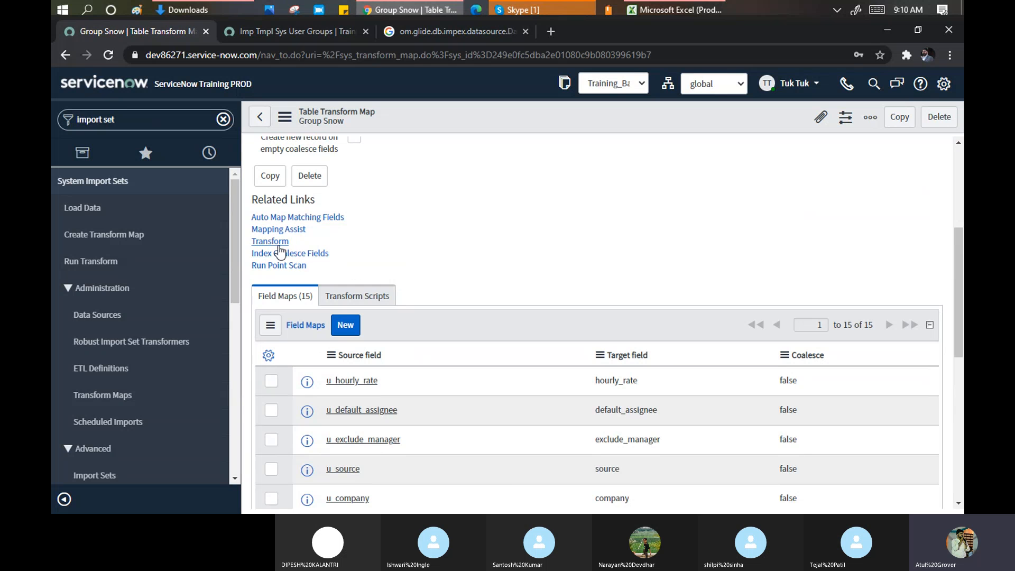
- Transform import set ISET0010033 using the Group Snow map
{"action": "left_click", "coordinate": [271, 242]}
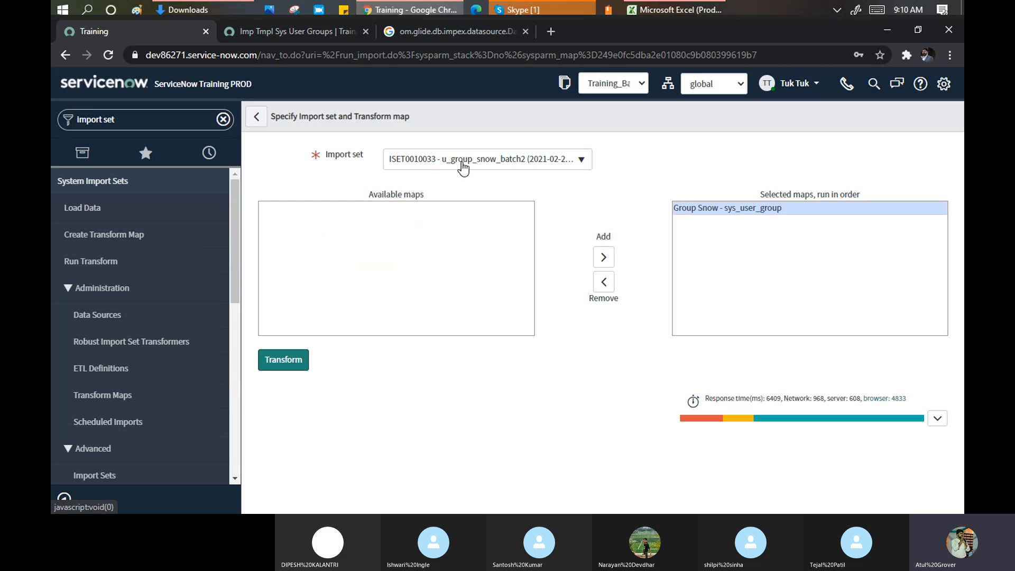
{"action": "left_click", "coordinate": [463, 162]}
{"action": "left_click", "coordinate": [423, 219]}
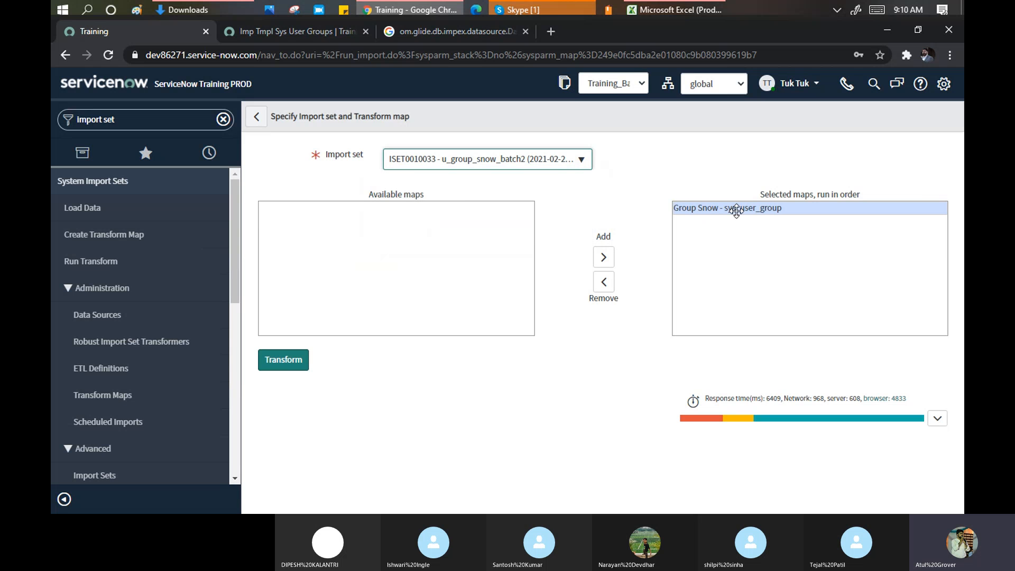
{"action": "left_click", "coordinate": [289, 359]}
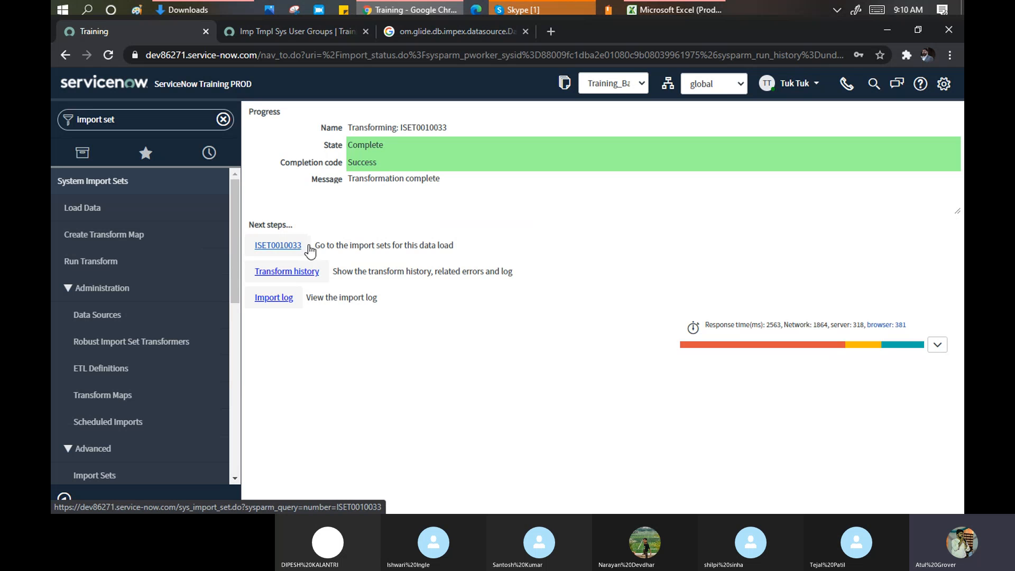
- Open import set ISET0010033 in a new tab and check that its Atul and Tuktuk rows were inserted
{"action": "middle_click", "coordinate": [277, 246]}
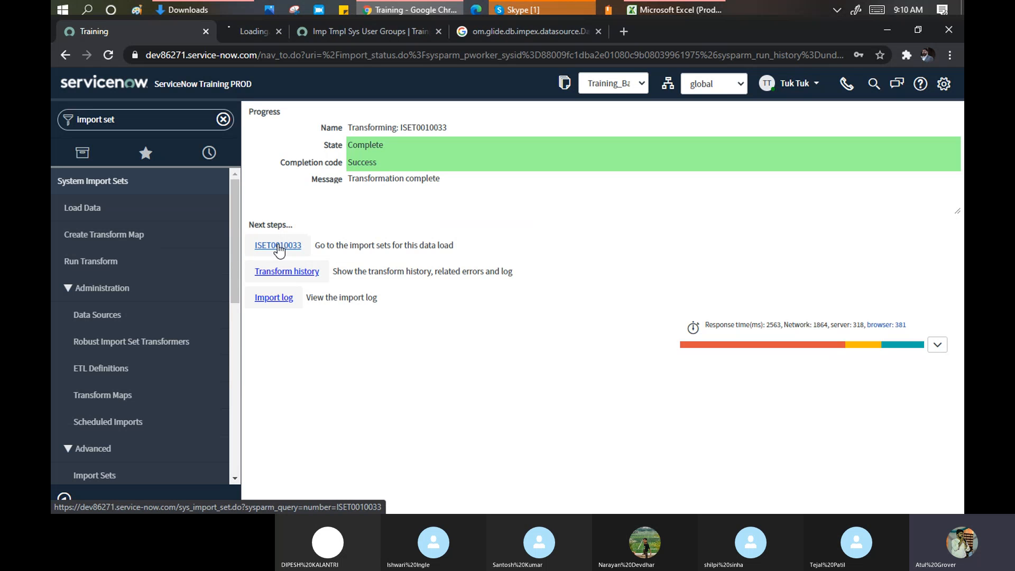
{"action": "left_click", "coordinate": [421, 30]}
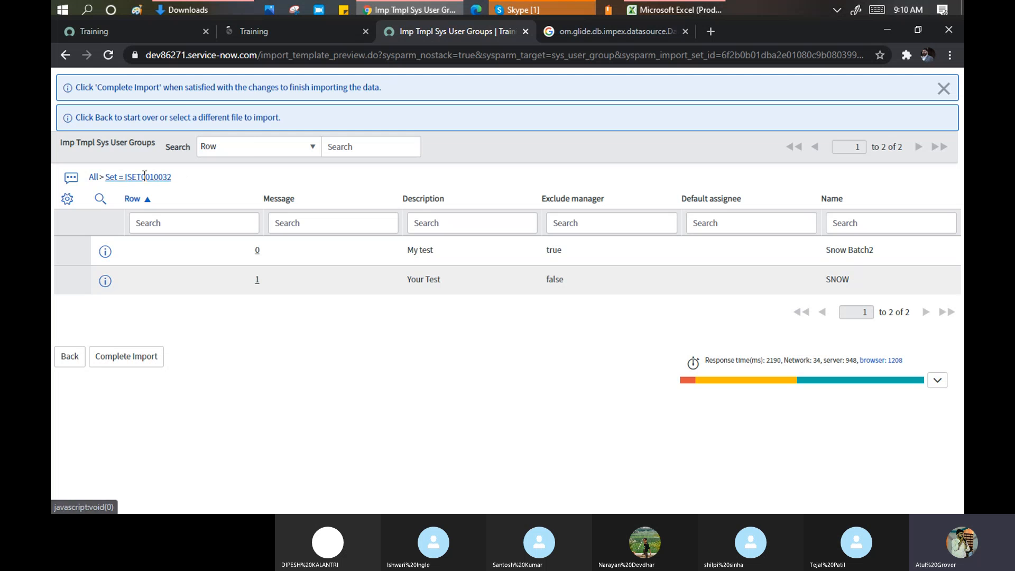
{"action": "left_click", "coordinate": [290, 31]}
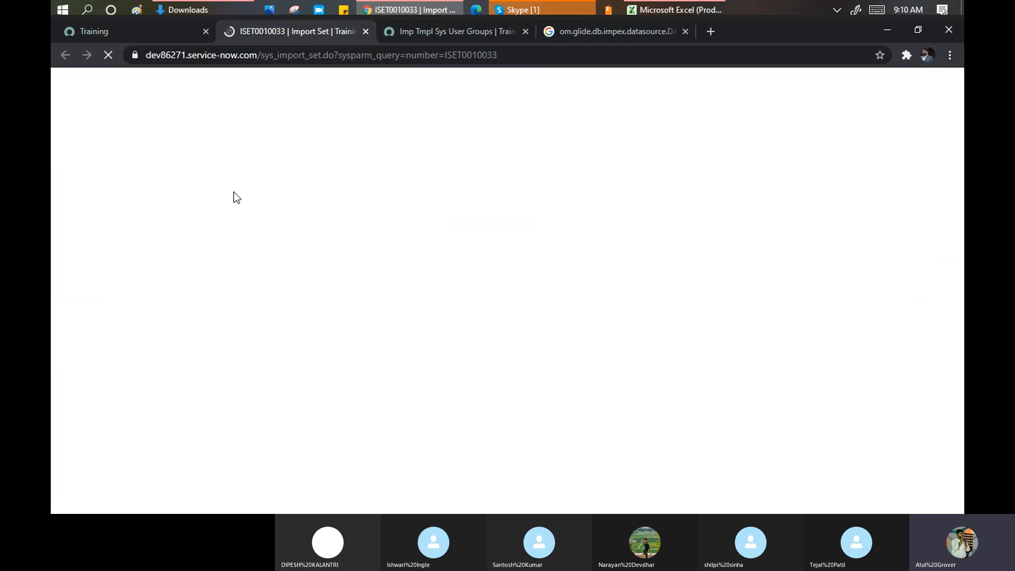
{"action": "scroll", "coordinate": [240, 318], "scroll_direction": "down", "scroll_amount": 3}
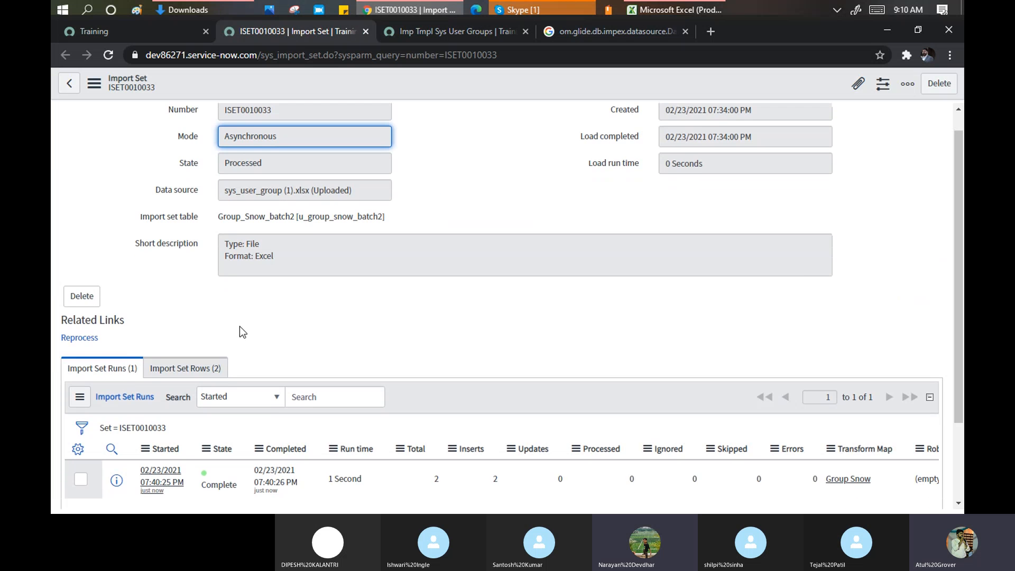
{"action": "left_click", "coordinate": [188, 265]}
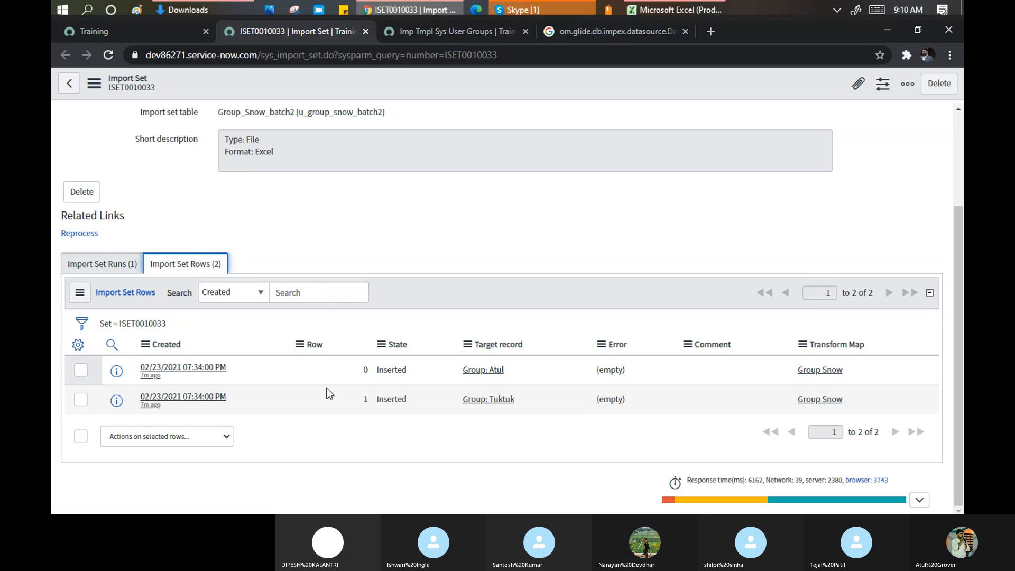
{"action": "left_click", "coordinate": [138, 33]}
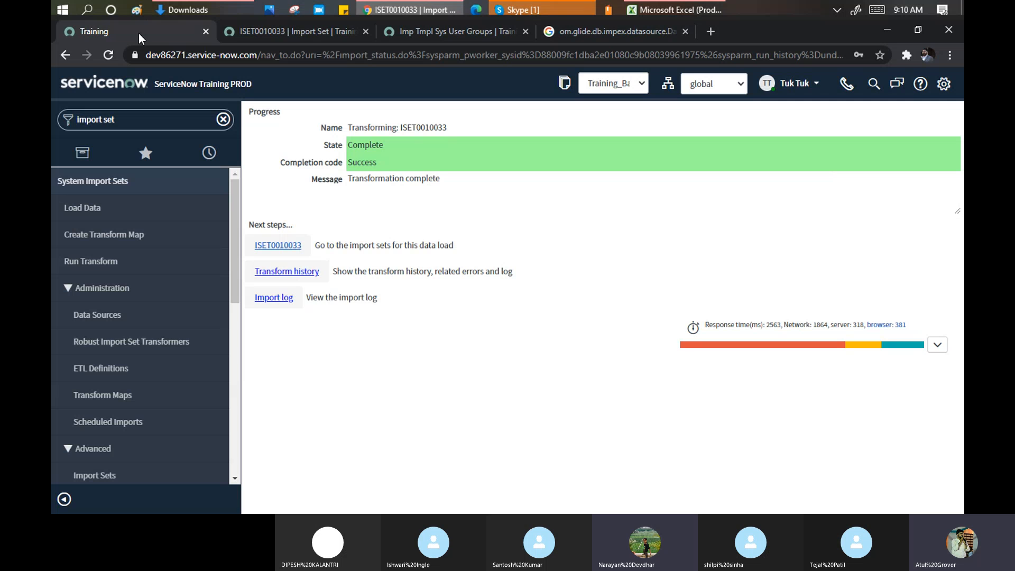
- Open the ISET0010033 transform history and confirm the import log shows 2 inserts, 0 errors
{"action": "middle_click", "coordinate": [298, 274]}
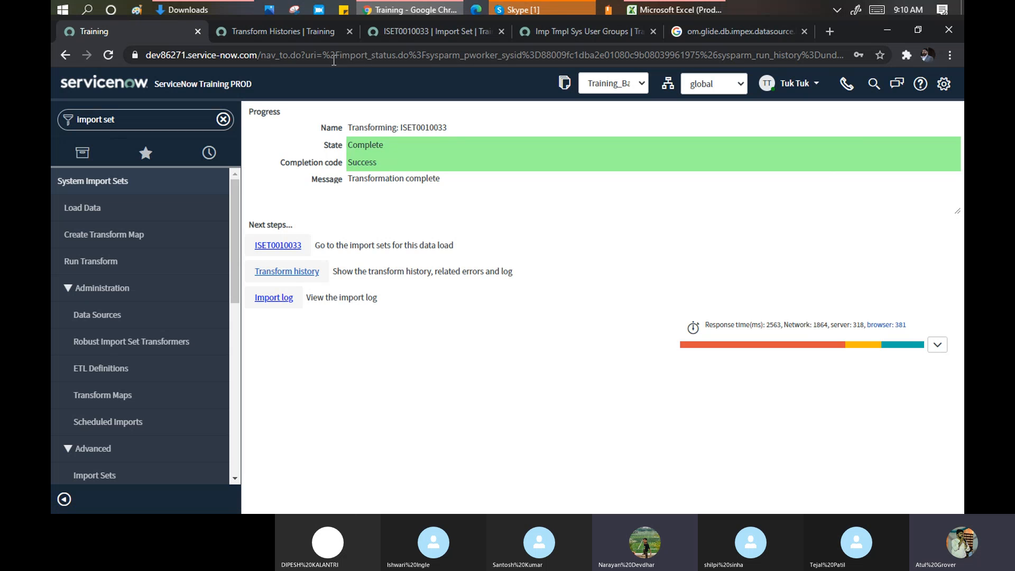
{"action": "left_click", "coordinate": [273, 30]}
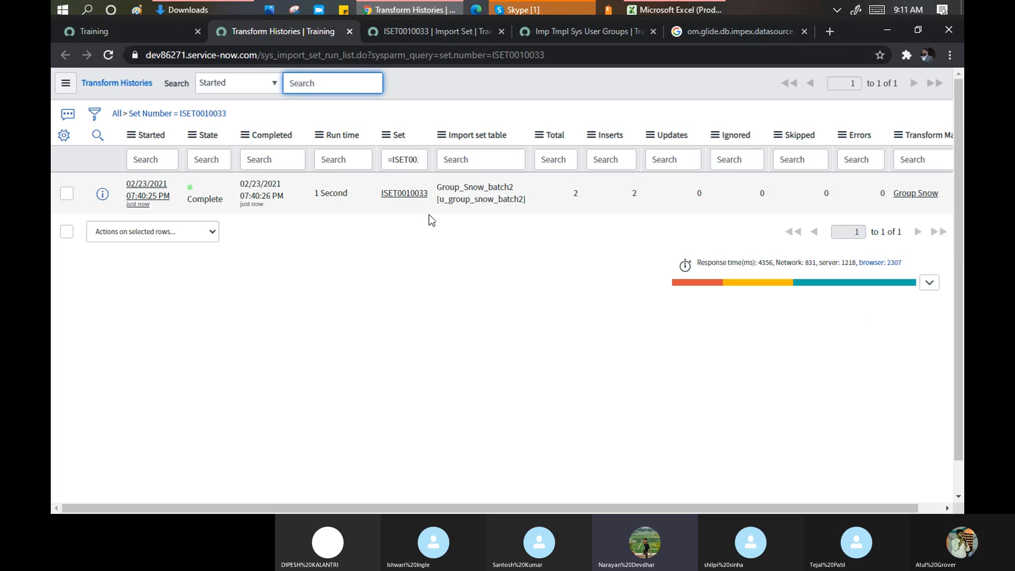
{"action": "left_click", "coordinate": [148, 197]}
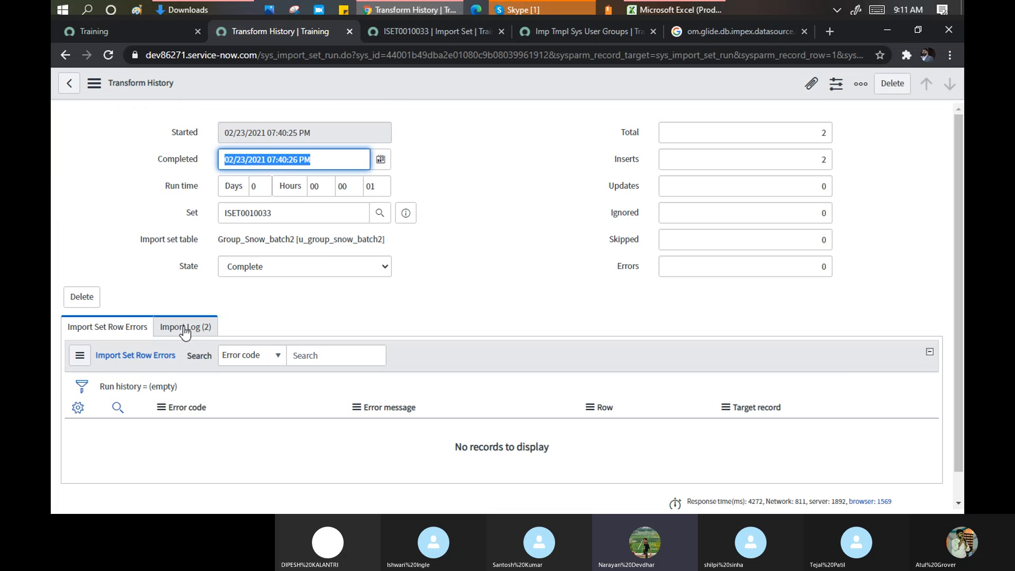
{"action": "left_click", "coordinate": [184, 331]}
{"action": "scroll", "coordinate": [493, 275], "scroll_direction": "down", "scroll_amount": 1}
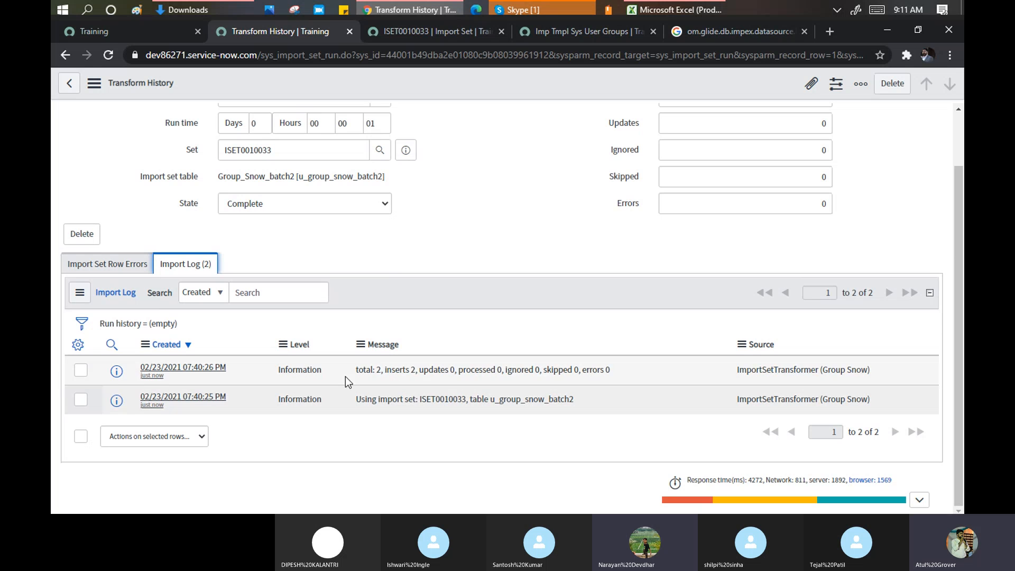
{"action": "left_click", "coordinate": [379, 372]}
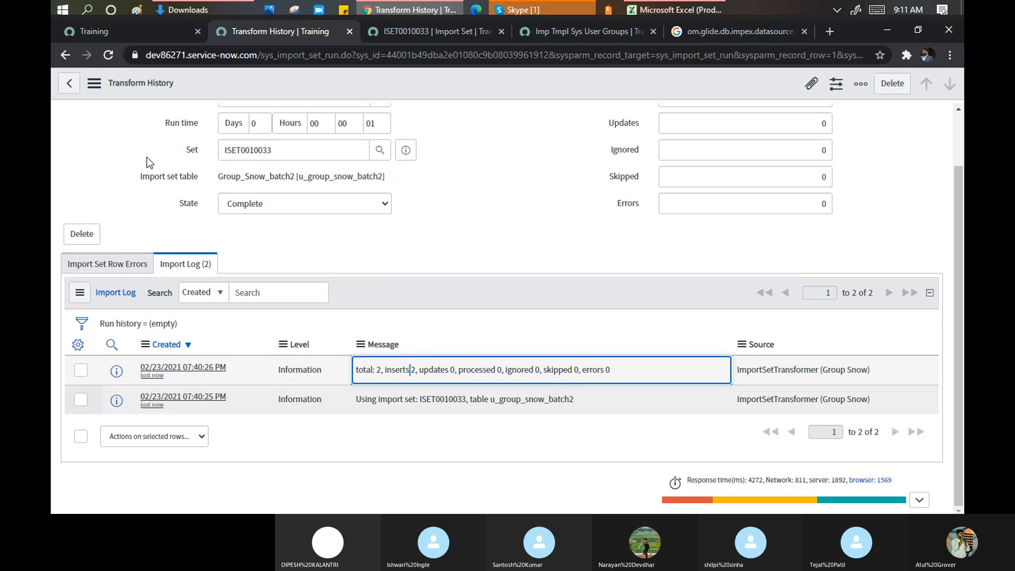
{"action": "left_click", "coordinate": [123, 30]}
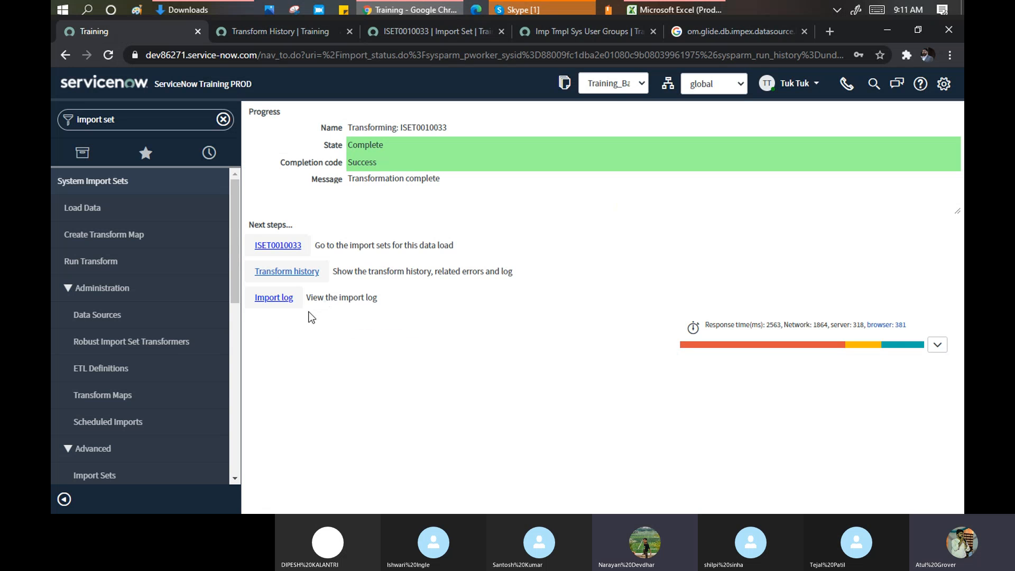
- Open the import log in a new tab, then highlight the Success completion code
{"action": "left_click", "coordinate": [280, 299], "text": "ctrl"}
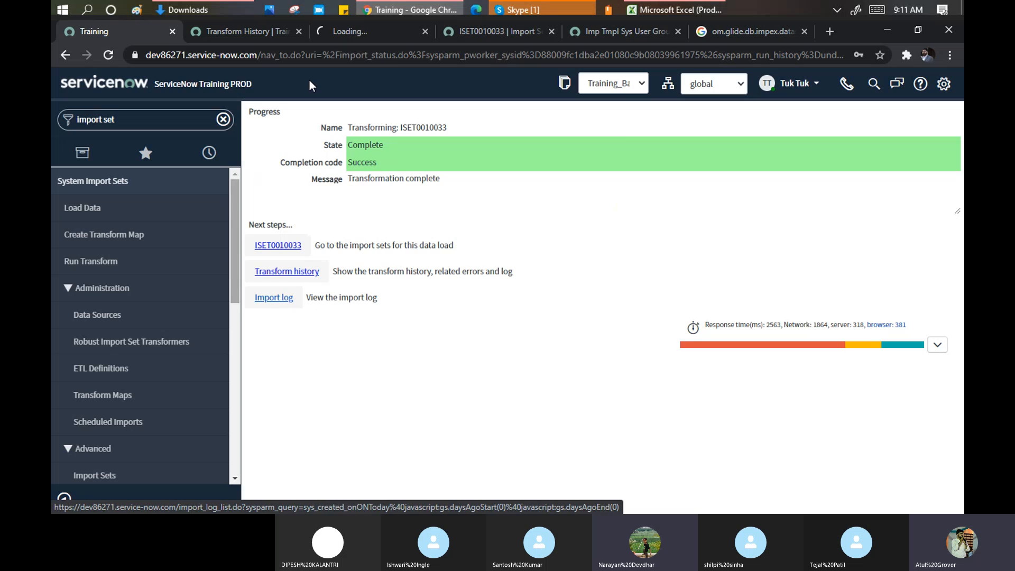
{"action": "left_click", "coordinate": [343, 32]}
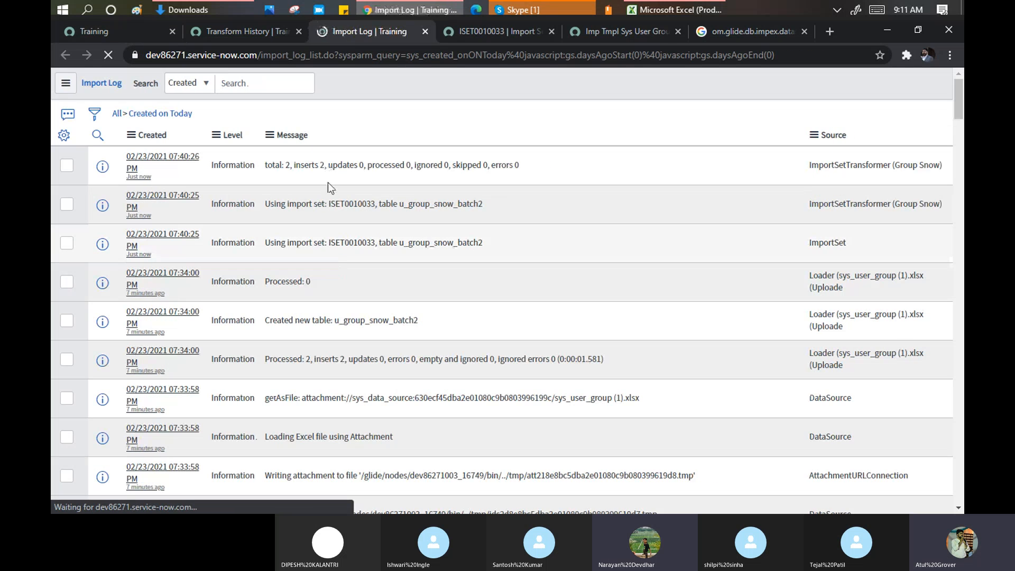
{"action": "left_click", "coordinate": [131, 27]}
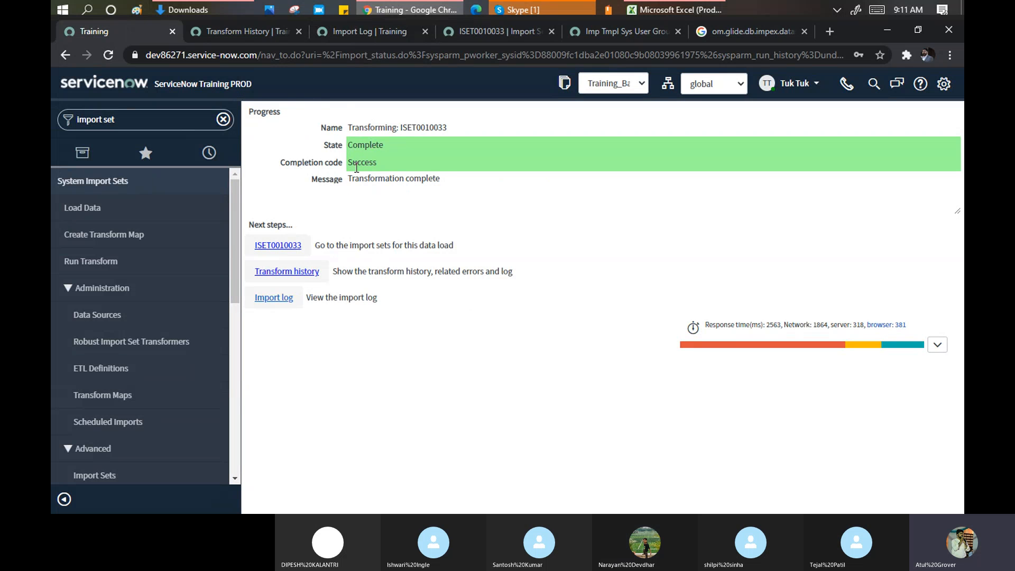
{"action": "left_click_drag", "start_coordinate": [353, 164], "coordinate": [446, 178]}
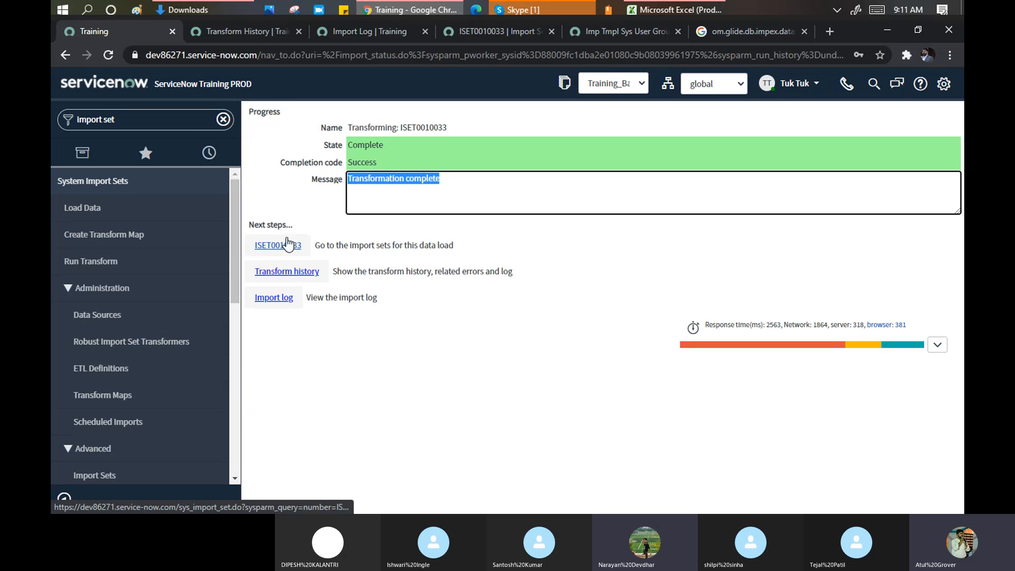
- Compare the import log, ISET0010033 record and earlier preview tabs against the transform progress page
{"action": "left_click", "coordinate": [382, 33]}
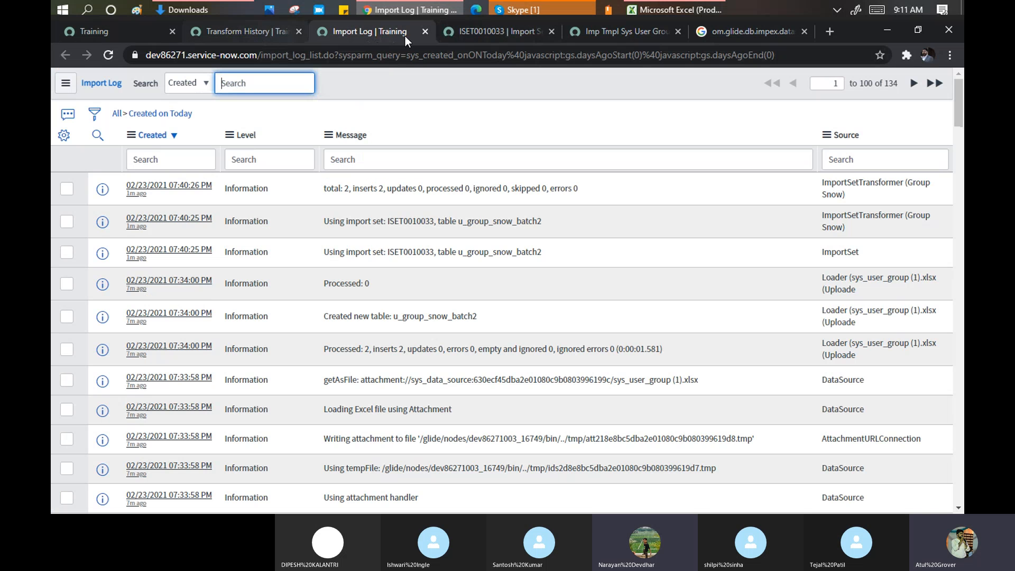
{"action": "left_click", "coordinate": [484, 31]}
{"action": "left_click", "coordinate": [595, 34]}
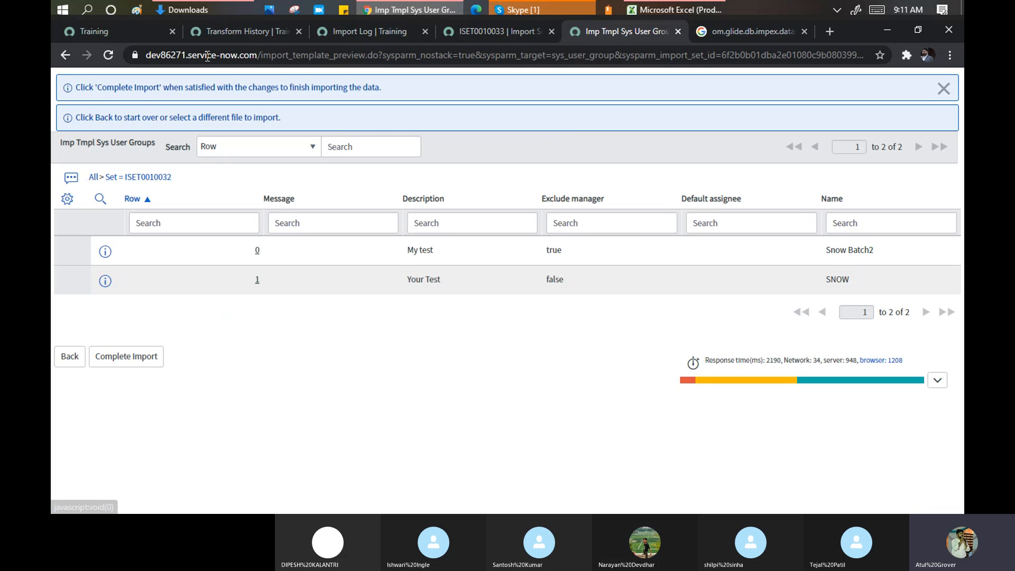
{"action": "left_click", "coordinate": [133, 27]}
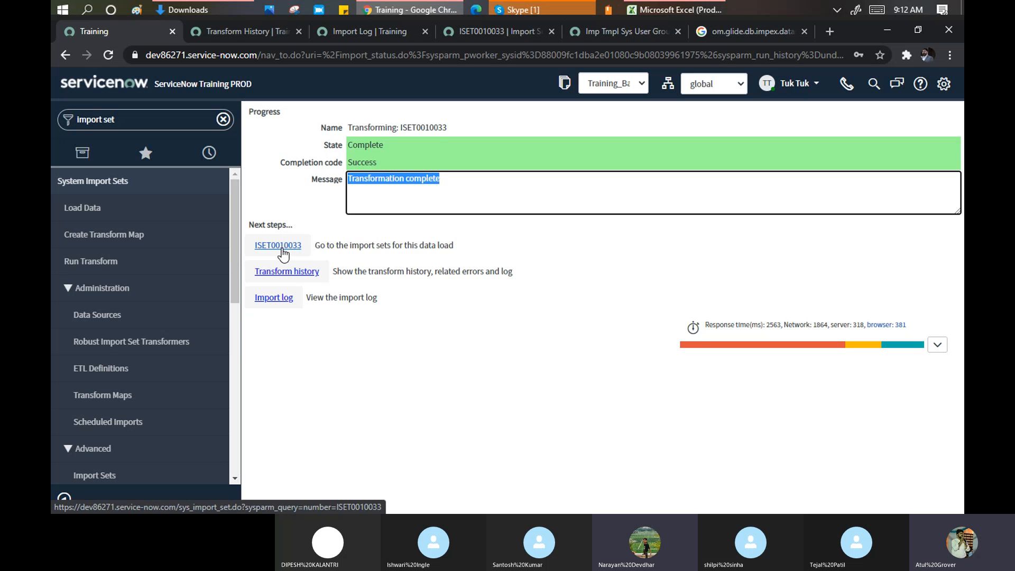
- Review the descriptions My test and Your Test in cells E2 and E3 of the Excel sheet
{"action": "left_click", "coordinate": [673, 11]}
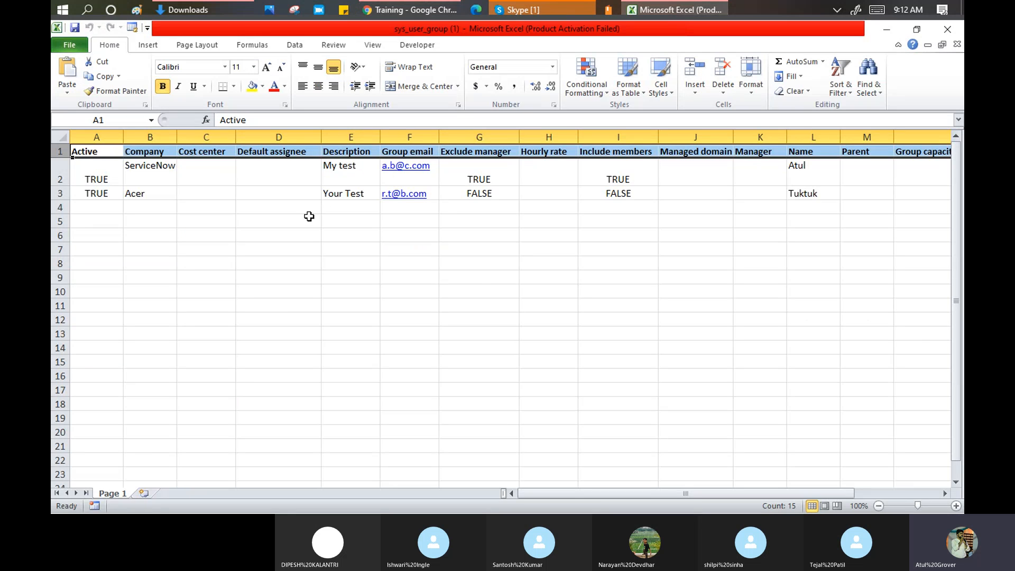
{"action": "left_click", "coordinate": [351, 181]}
{"action": "left_click", "coordinate": [354, 195]}
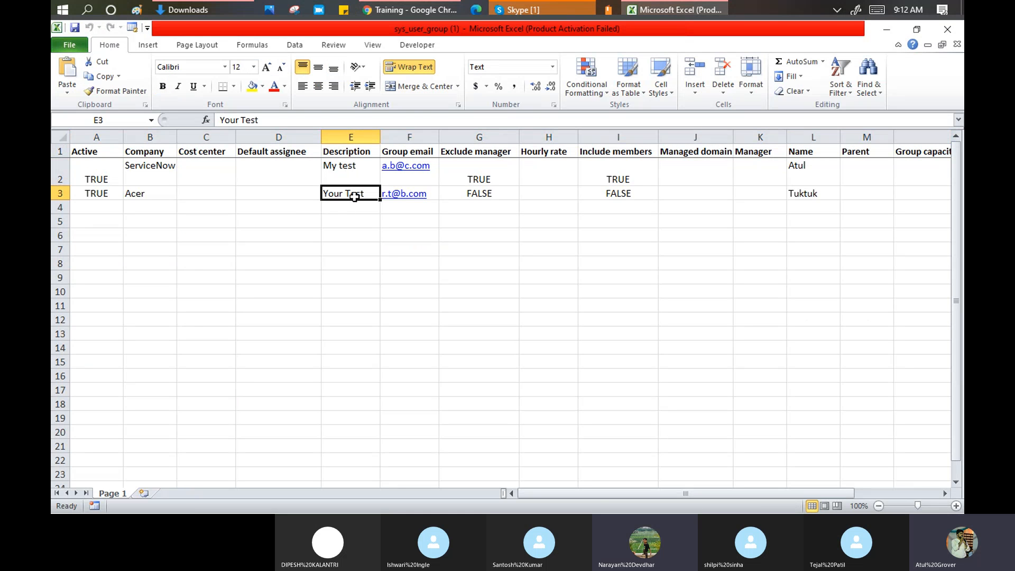
{"action": "key", "text": "alt+Tab"}
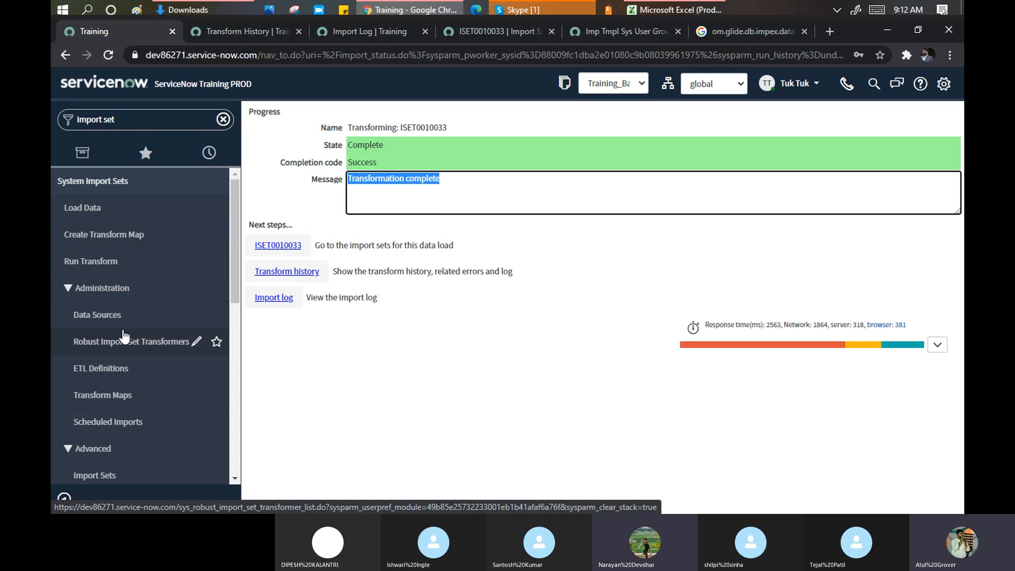
- Navigate from Import Sets to the Transform Maps list under Administration
{"action": "scroll", "coordinate": [126, 333], "scroll_direction": "down", "scroll_amount": 3}
{"action": "scroll", "coordinate": [125, 333], "scroll_direction": "down", "scroll_amount": 2}
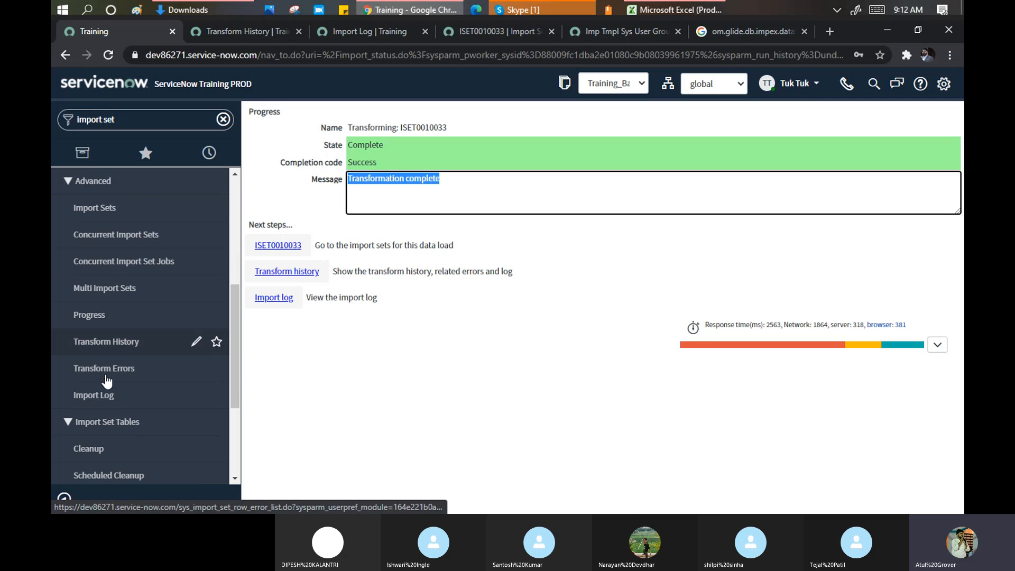
{"action": "scroll", "coordinate": [125, 350], "scroll_direction": "down", "scroll_amount": 2}
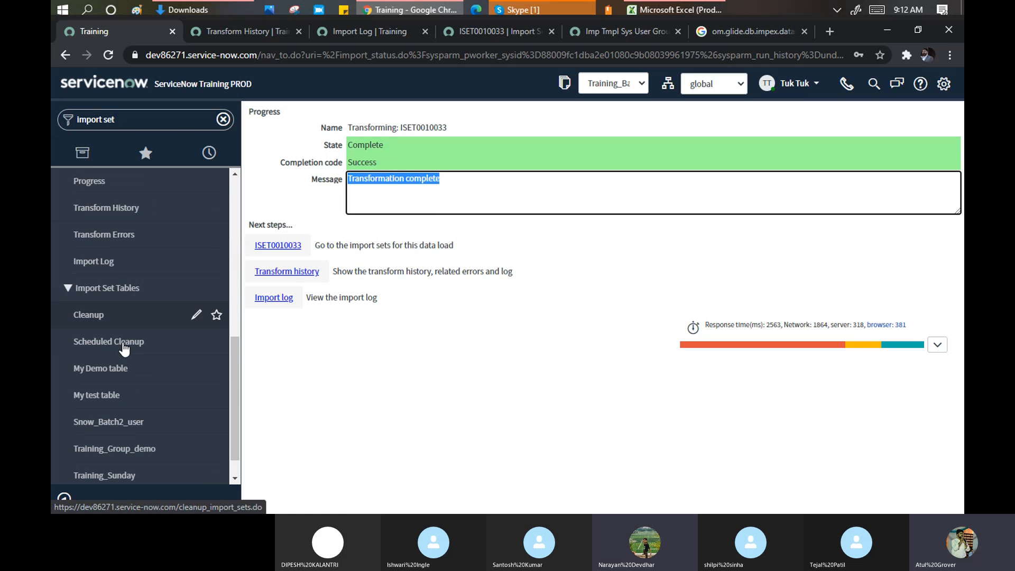
{"action": "scroll", "coordinate": [132, 330], "scroll_direction": "up", "scroll_amount": 4}
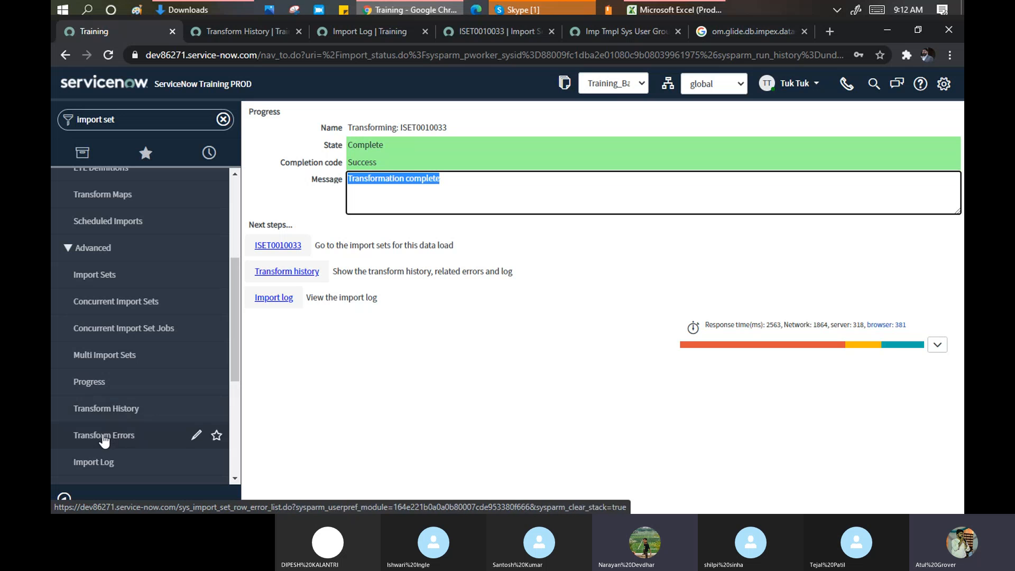
{"action": "left_click", "coordinate": [87, 282]}
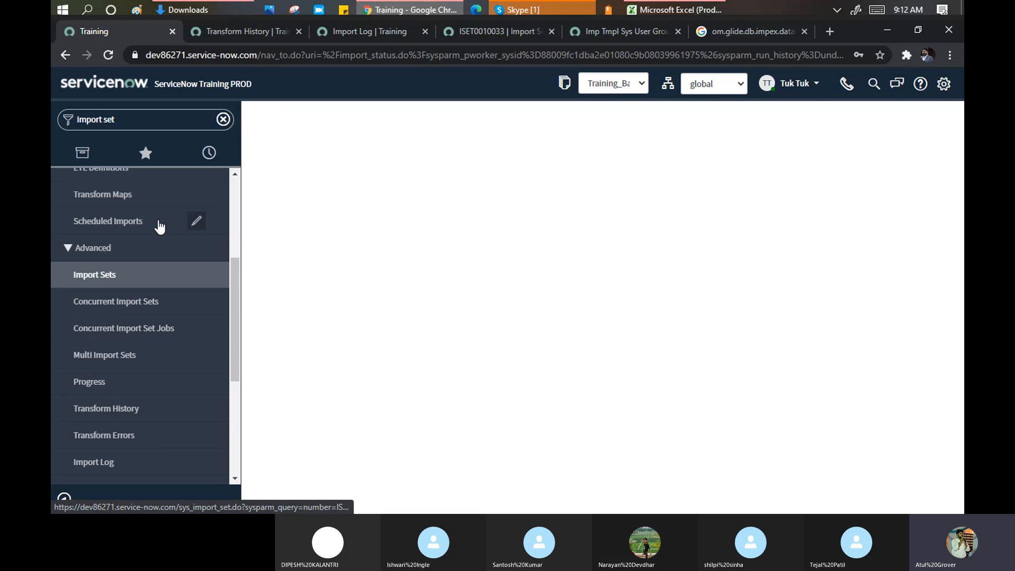
{"action": "scroll", "coordinate": [134, 253], "scroll_direction": "up", "scroll_amount": 3}
{"action": "scroll", "coordinate": [134, 253], "scroll_direction": "up", "scroll_amount": 1}
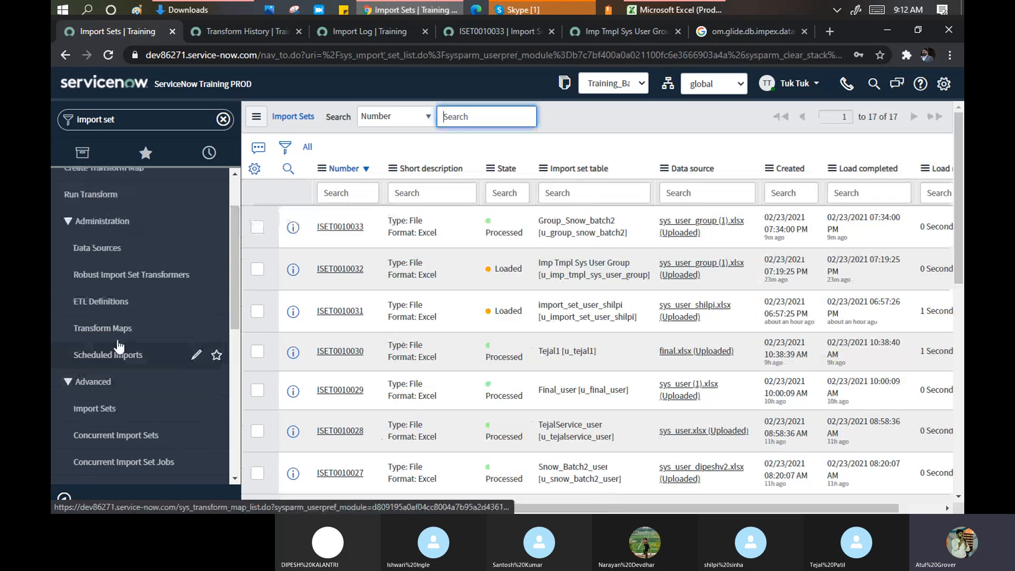
{"action": "left_click", "coordinate": [93, 329]}
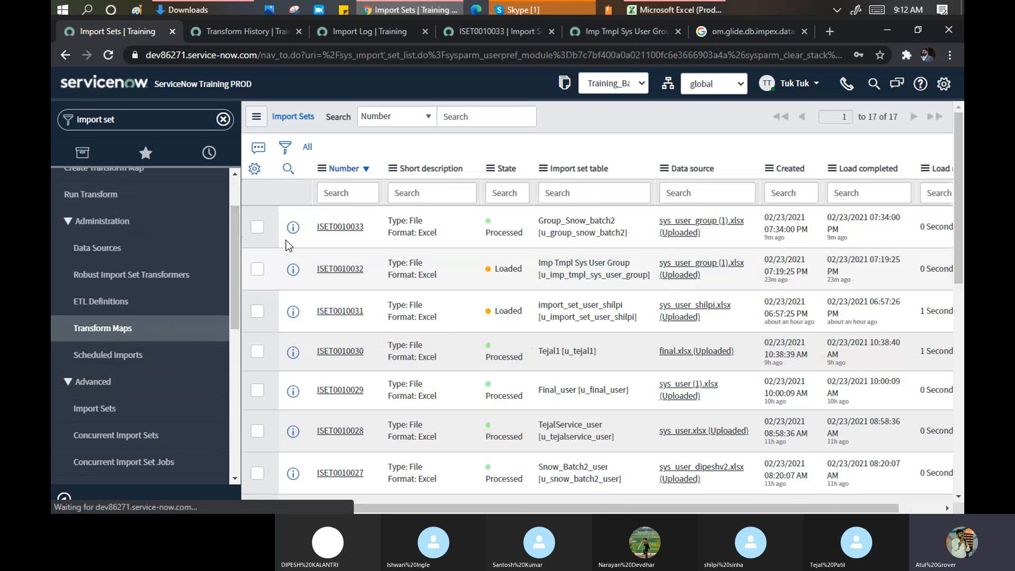
- Filter transform maps by Name *group and open the Group Snow record
{"action": "left_click", "coordinate": [288, 168]}
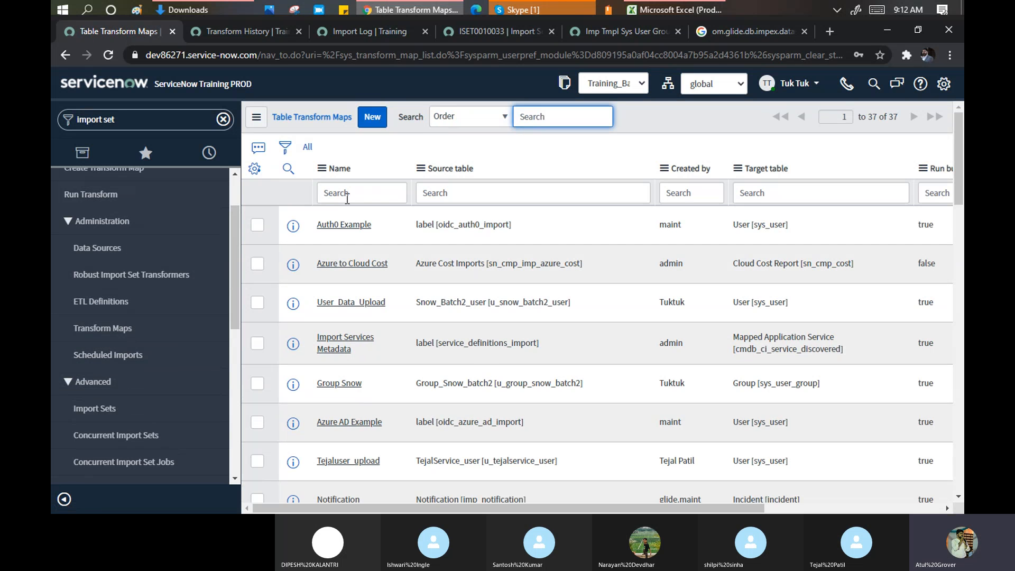
{"action": "left_click", "coordinate": [347, 196]}
{"action": "type", "text": "*"}
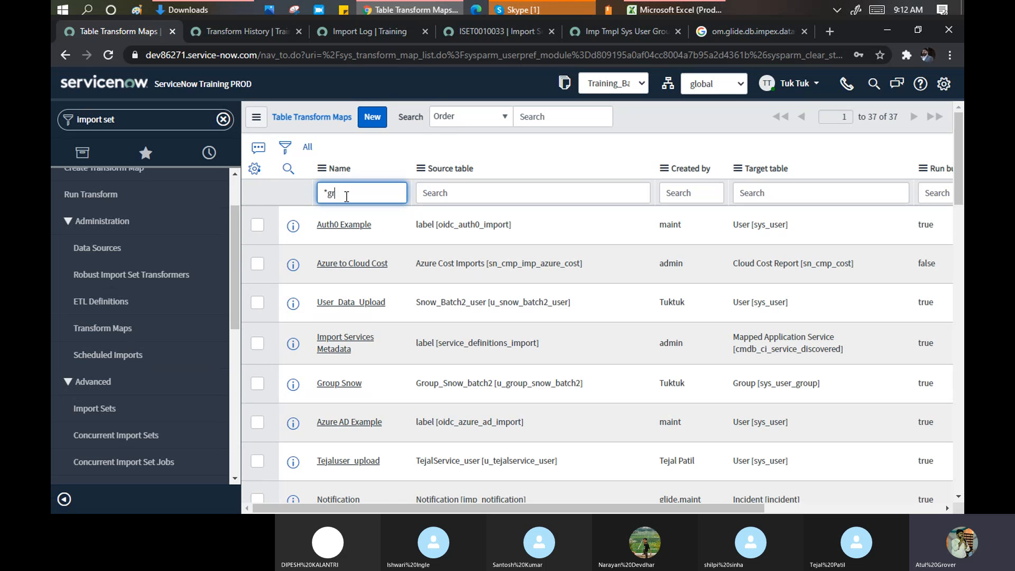
{"action": "type", "text": "group"}
{"action": "key", "text": "Return"}
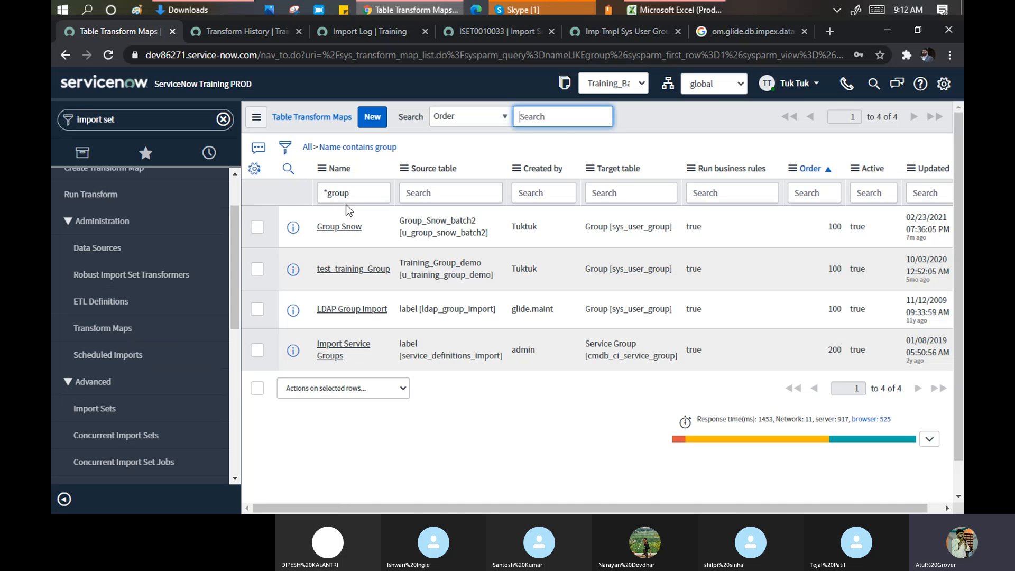
{"action": "left_click", "coordinate": [344, 231]}
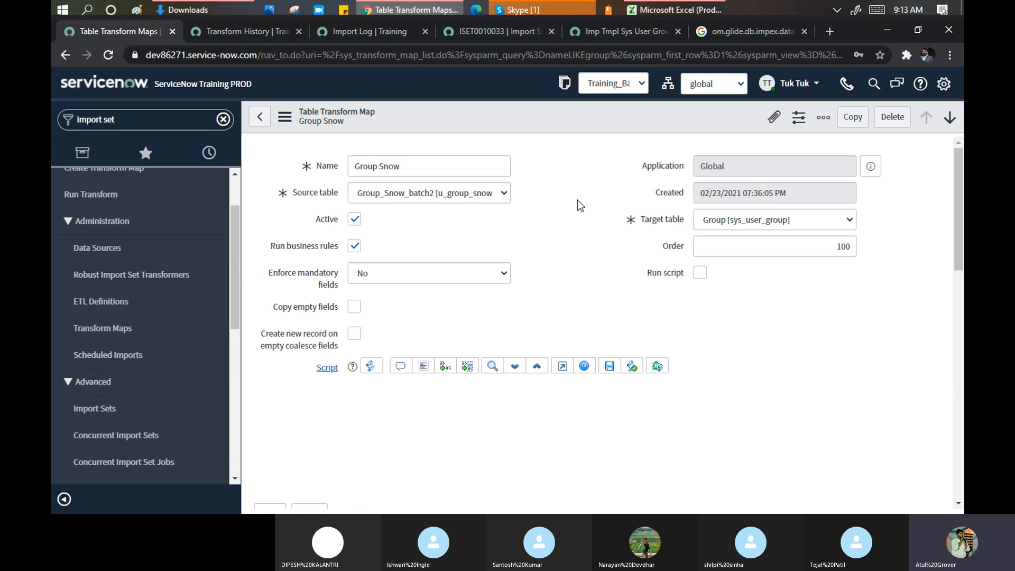
- Scroll the Group Snow Field Maps list down to the u_name-to-name mapping
{"action": "scroll", "coordinate": [577, 200], "scroll_direction": "down", "scroll_amount": 3}
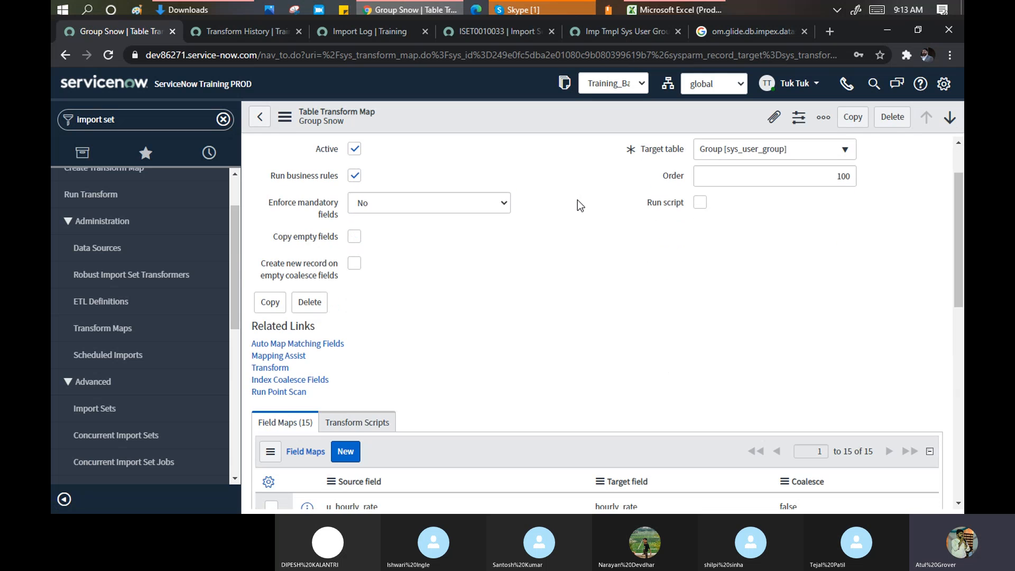
{"action": "scroll", "coordinate": [577, 200], "scroll_direction": "down", "scroll_amount": 6}
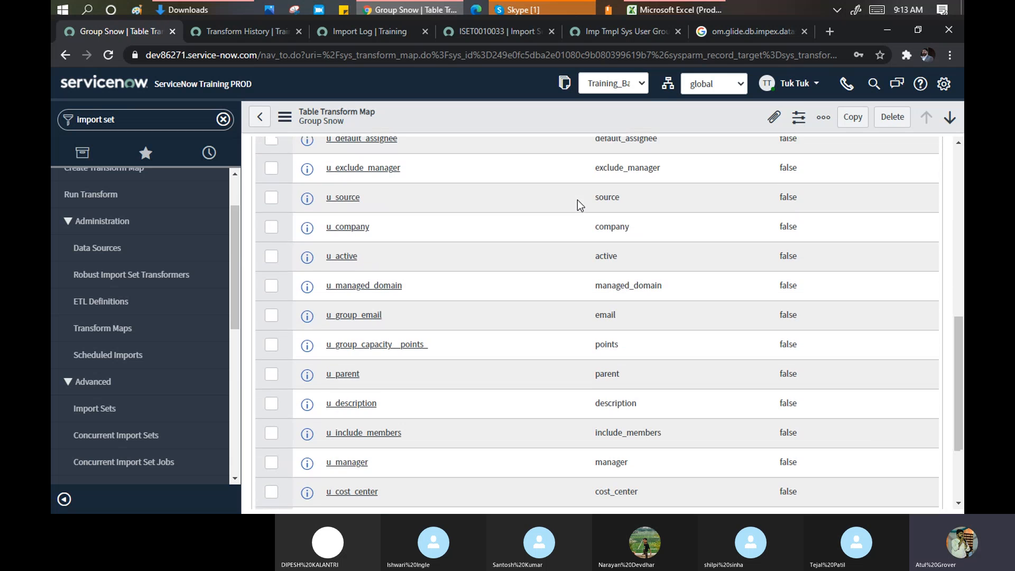
{"action": "left_click", "coordinate": [668, 7]}
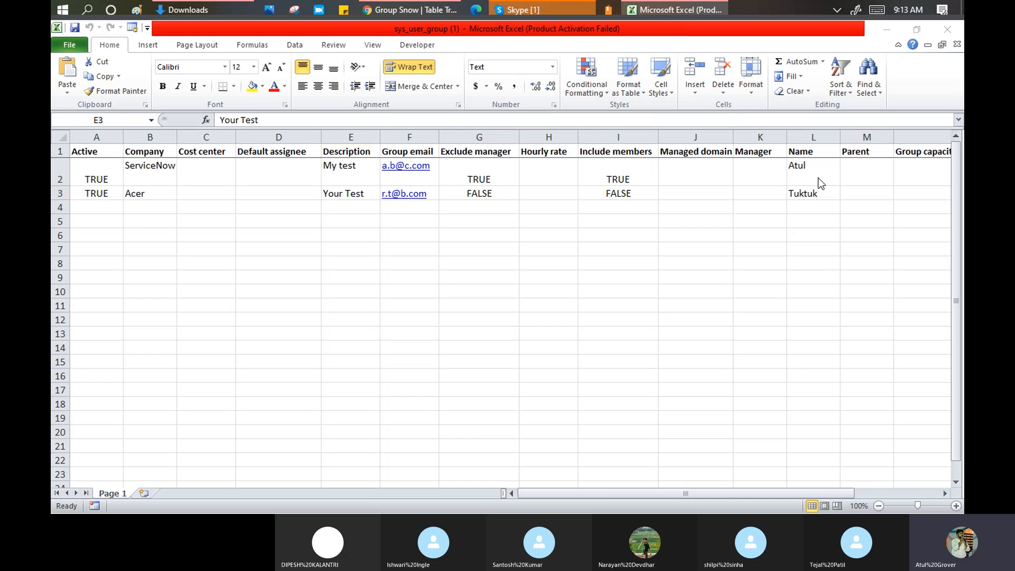
{"action": "key", "text": "alt+Tab"}
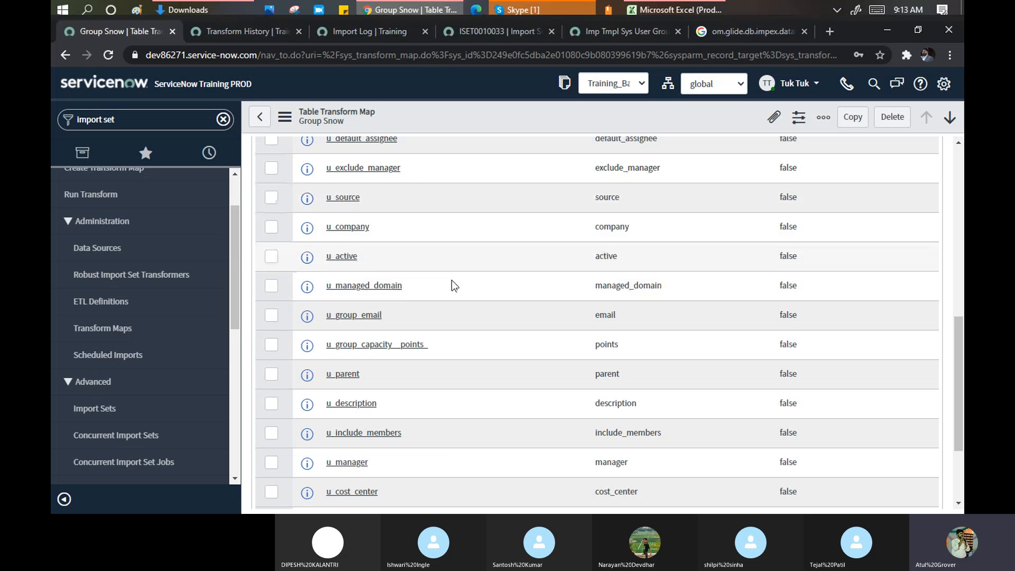
{"action": "scroll", "coordinate": [450, 261], "scroll_direction": "up", "scroll_amount": 4}
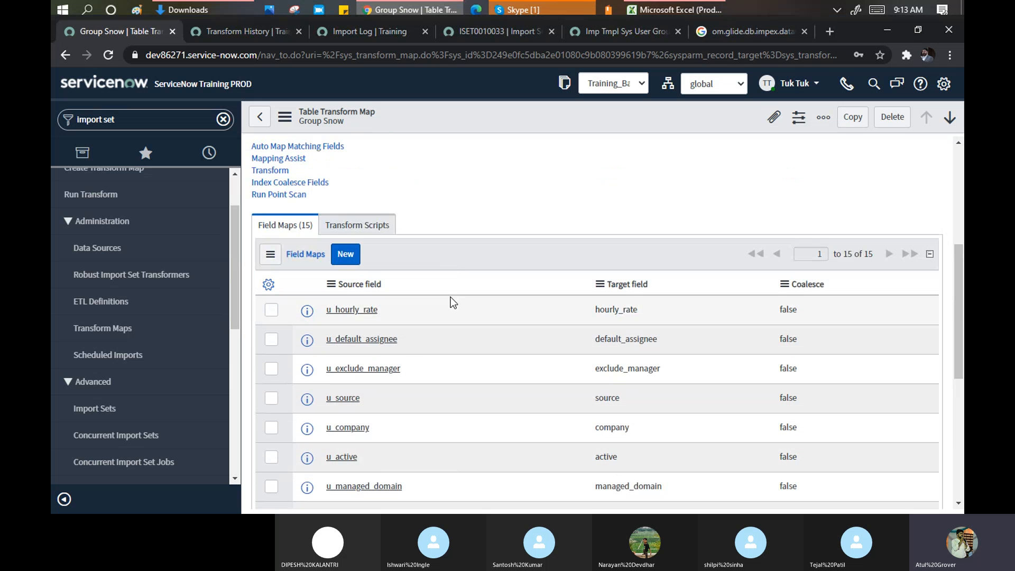
{"action": "scroll", "coordinate": [423, 290], "scroll_direction": "down", "scroll_amount": 3}
{"action": "scroll", "coordinate": [422, 287], "scroll_direction": "down", "scroll_amount": 1}
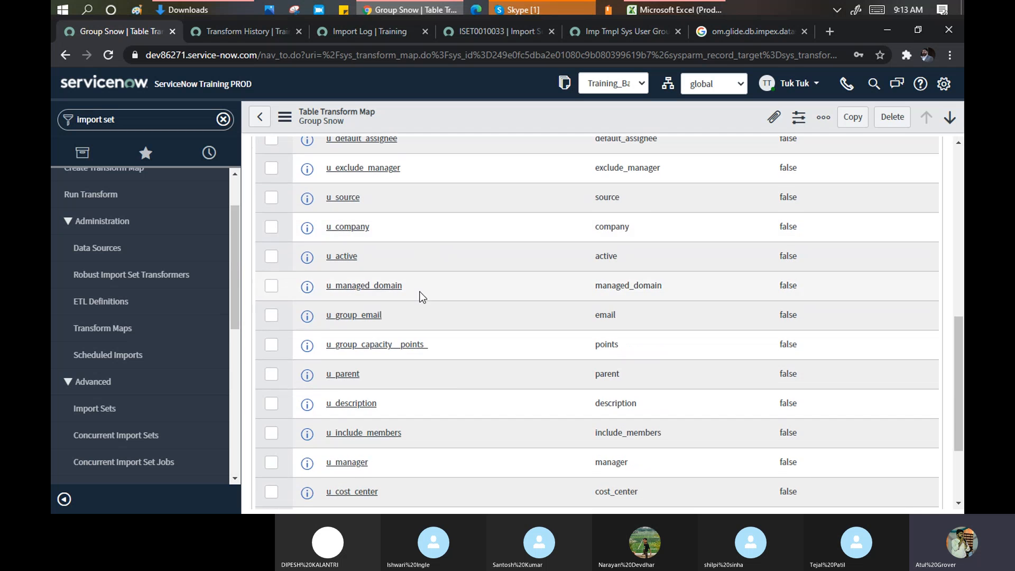
{"action": "scroll", "coordinate": [412, 357], "scroll_direction": "down", "scroll_amount": 2}
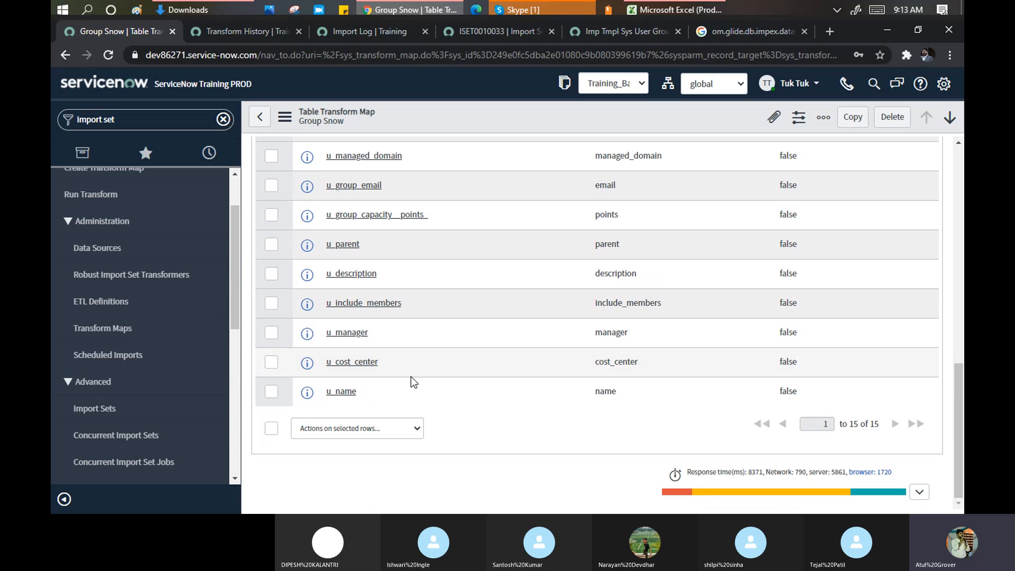
- Tick Coalesce on the u_name-to-Name field map and save the record
{"action": "left_click", "coordinate": [346, 391]}
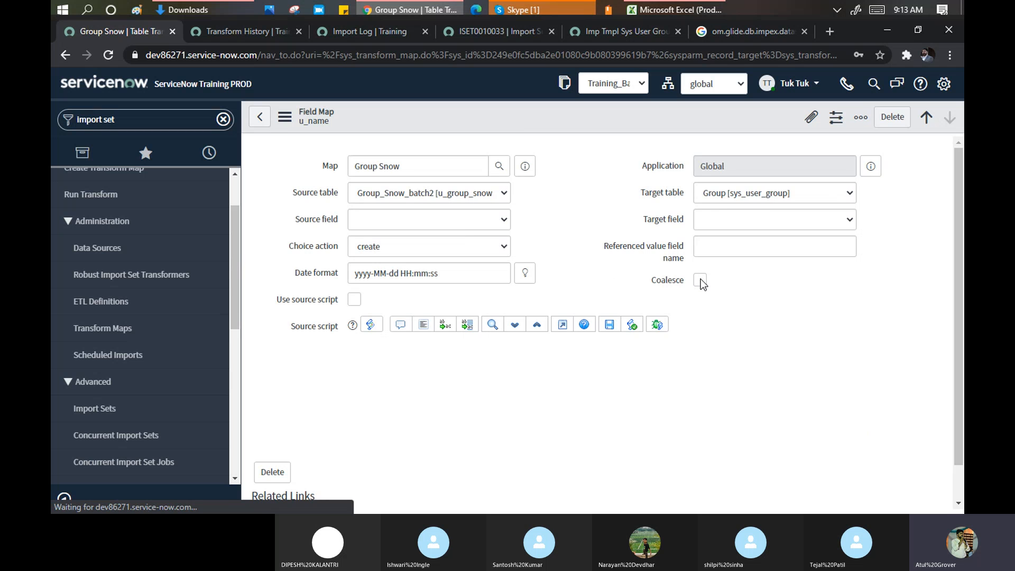
{"action": "left_click", "coordinate": [708, 248]}
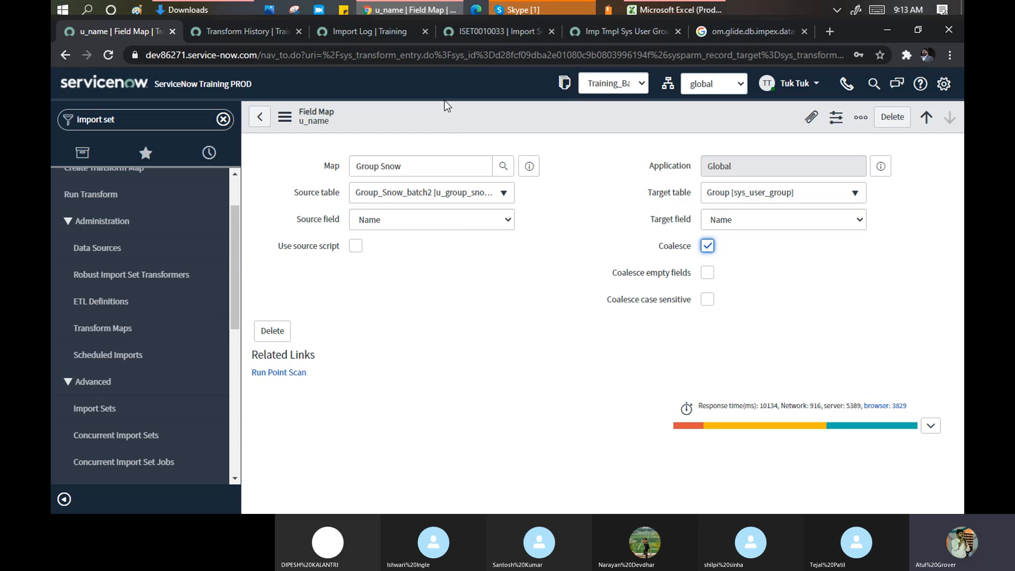
{"action": "right_click", "coordinate": [461, 115]}
{"action": "left_click", "coordinate": [476, 122]}
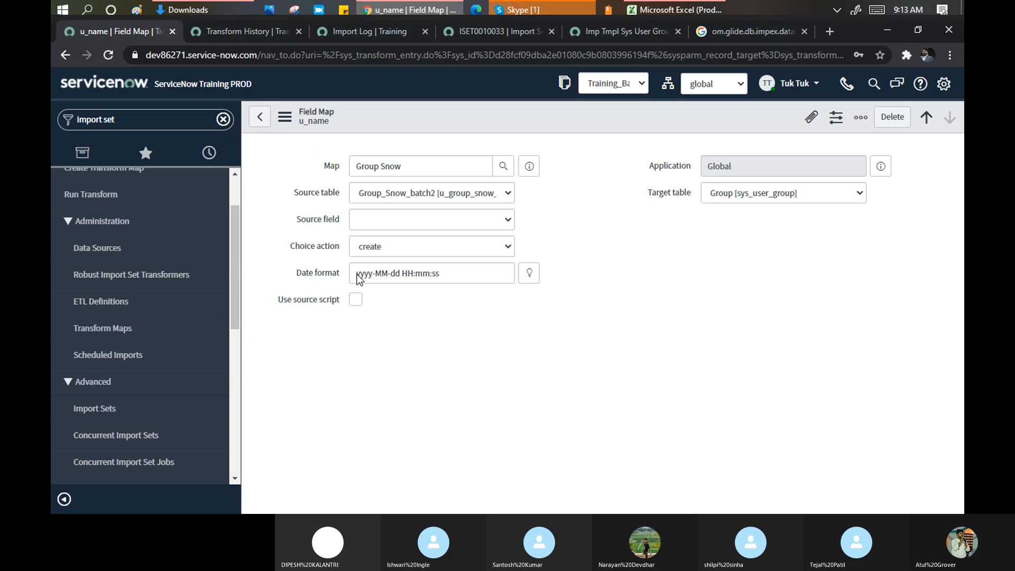
{"action": "left_click", "coordinate": [258, 119]}
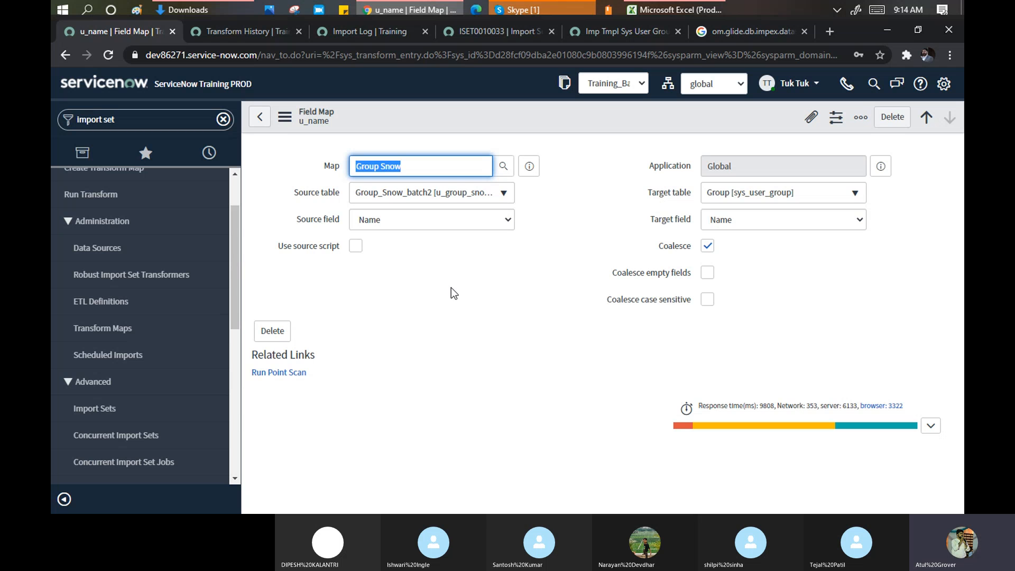
{"action": "left_click", "coordinate": [529, 166]}
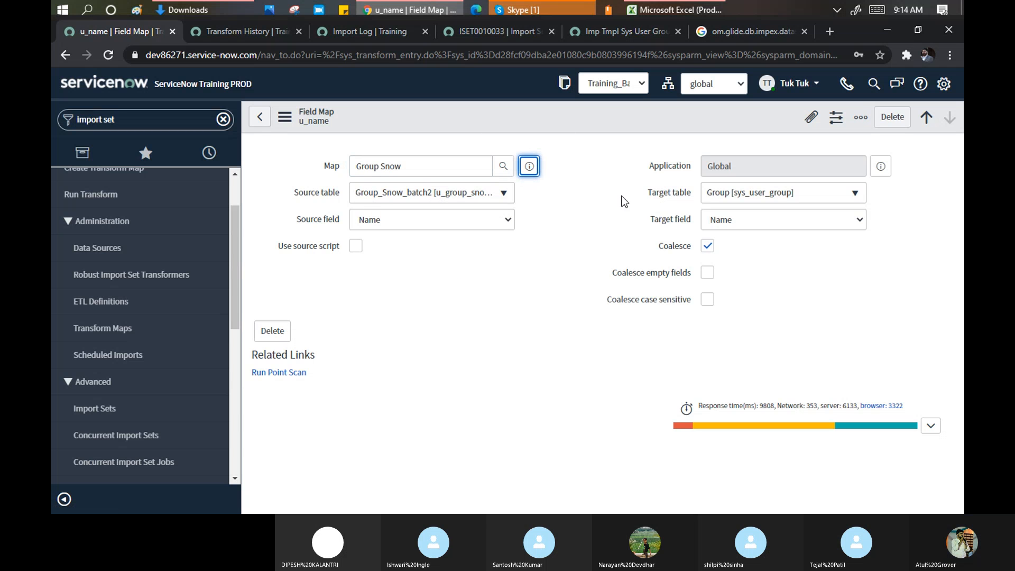
- Open the full Group Snow record and sort field maps by Coalesce descending, u_name first
{"action": "left_click", "coordinate": [530, 167]}
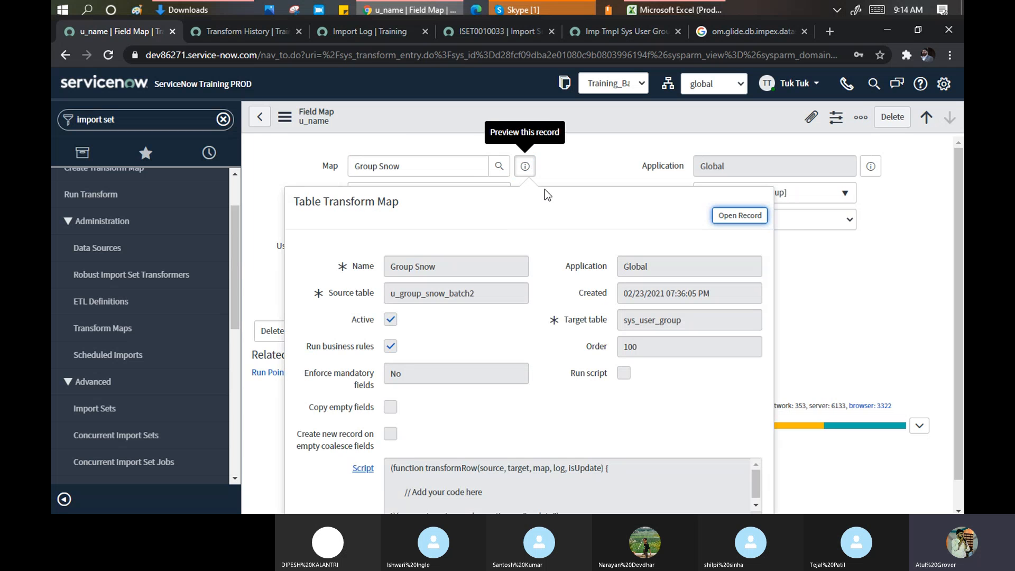
{"action": "left_click", "coordinate": [738, 216]}
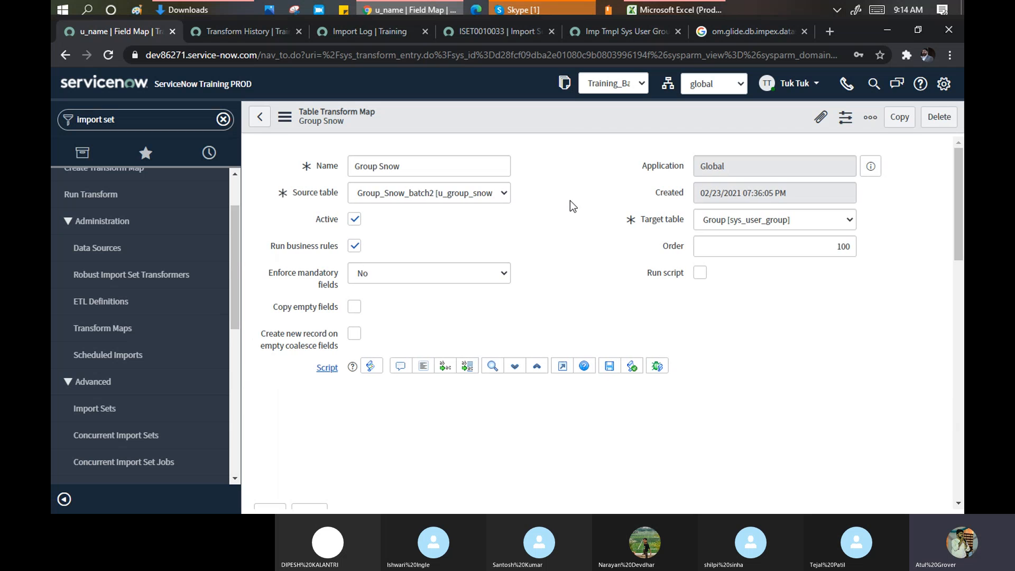
{"action": "scroll", "coordinate": [570, 202], "scroll_direction": "down", "scroll_amount": 15}
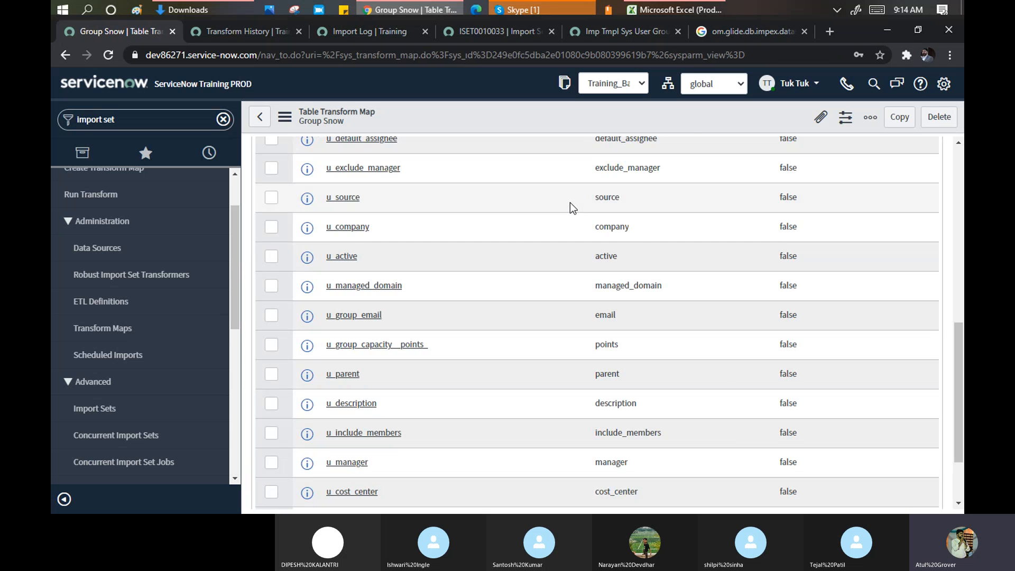
{"action": "scroll", "coordinate": [768, 304], "scroll_direction": "up", "scroll_amount": 10}
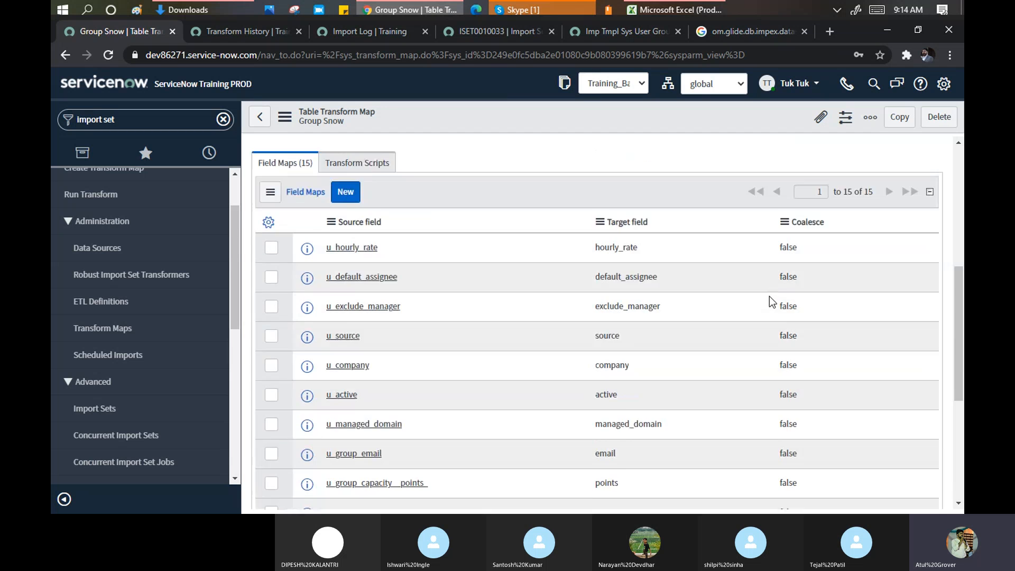
{"action": "left_click", "coordinate": [810, 425]}
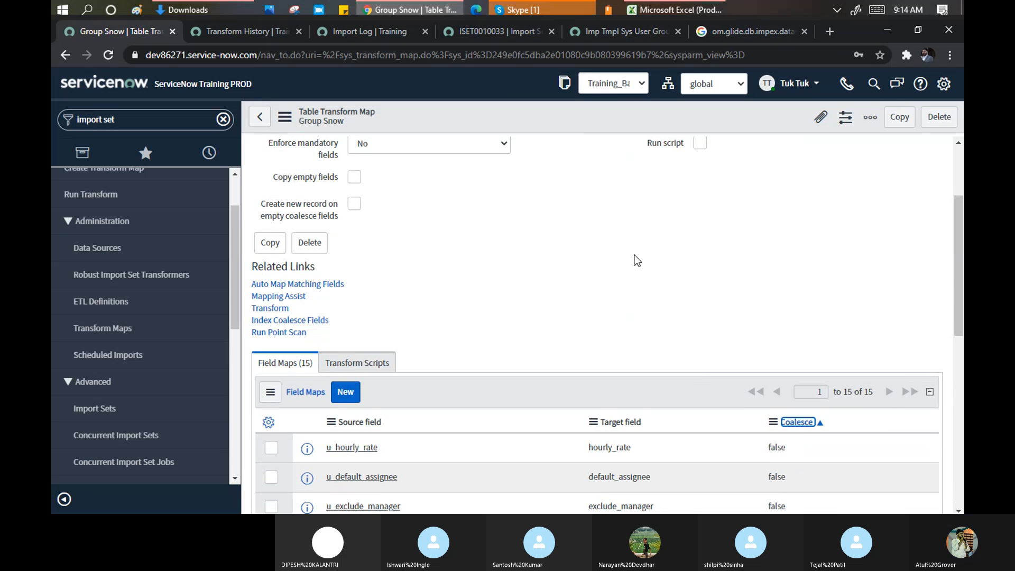
{"action": "left_click", "coordinate": [799, 423]}
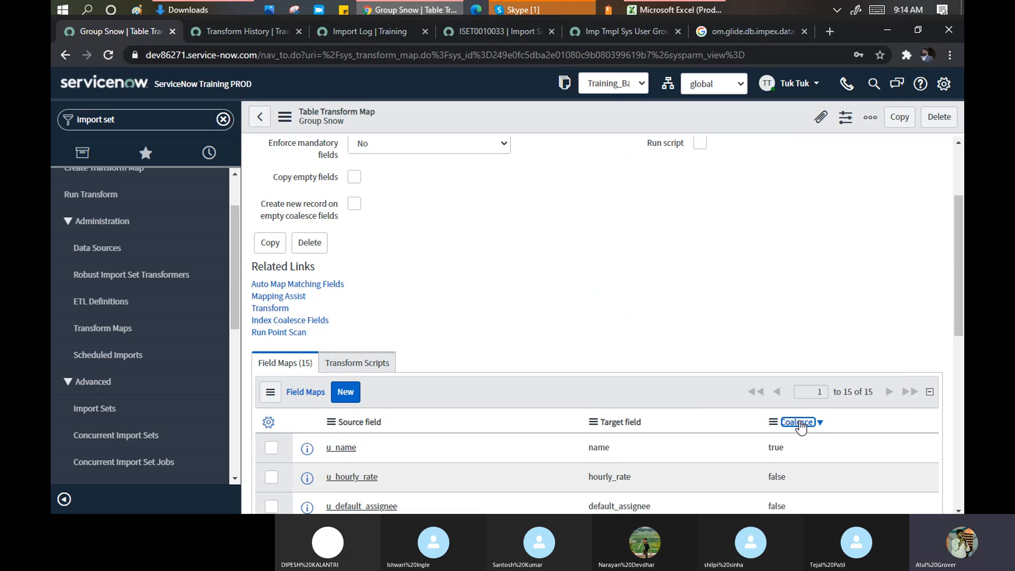
{"action": "scroll", "coordinate": [718, 312], "scroll_direction": "down", "scroll_amount": 2}
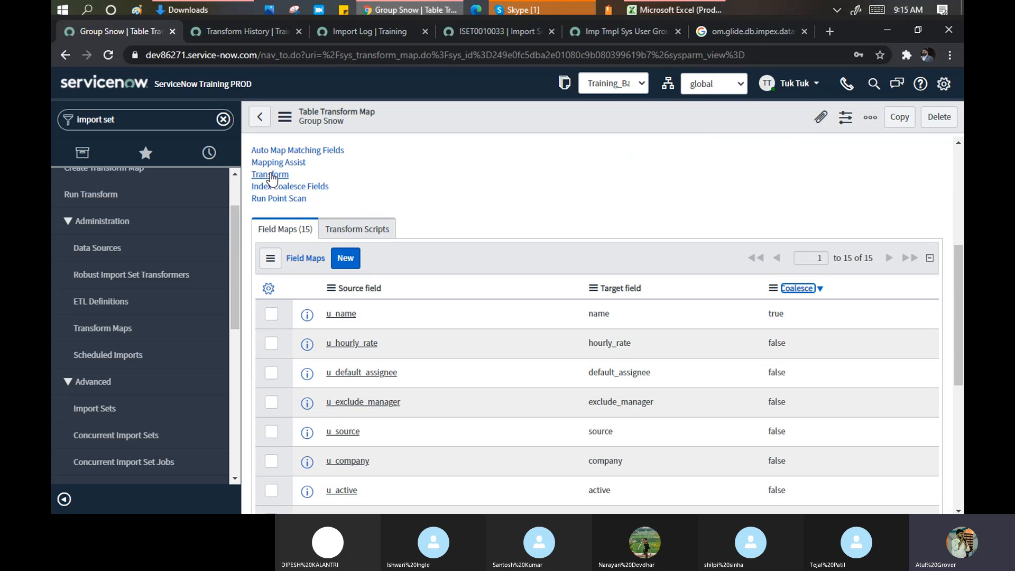
{"action": "left_click", "coordinate": [688, 10]}
- Fill row 4: Active TRUE, company Acer, description Hello World, an e-mail, both flags TRUE
{"action": "left_click", "coordinate": [82, 207]}
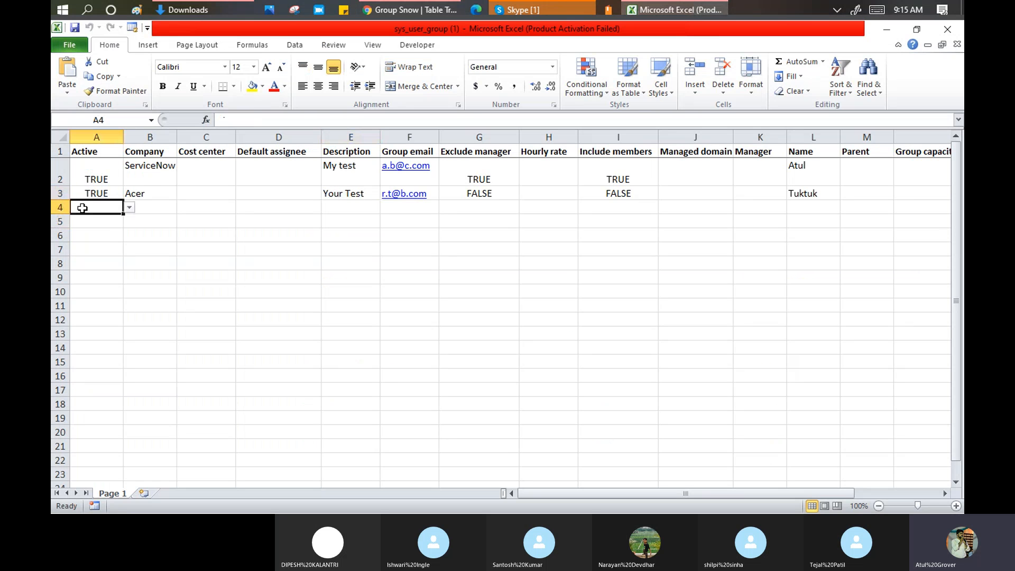
{"action": "type", "text": "Tr"}
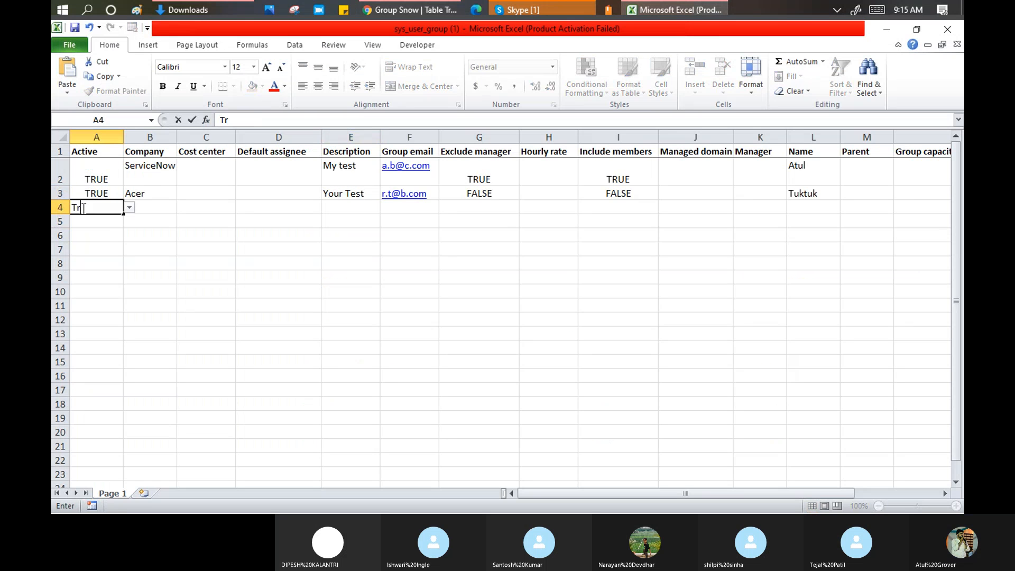
{"action": "type", "text": "ue"}
{"action": "key", "text": "Tab"}
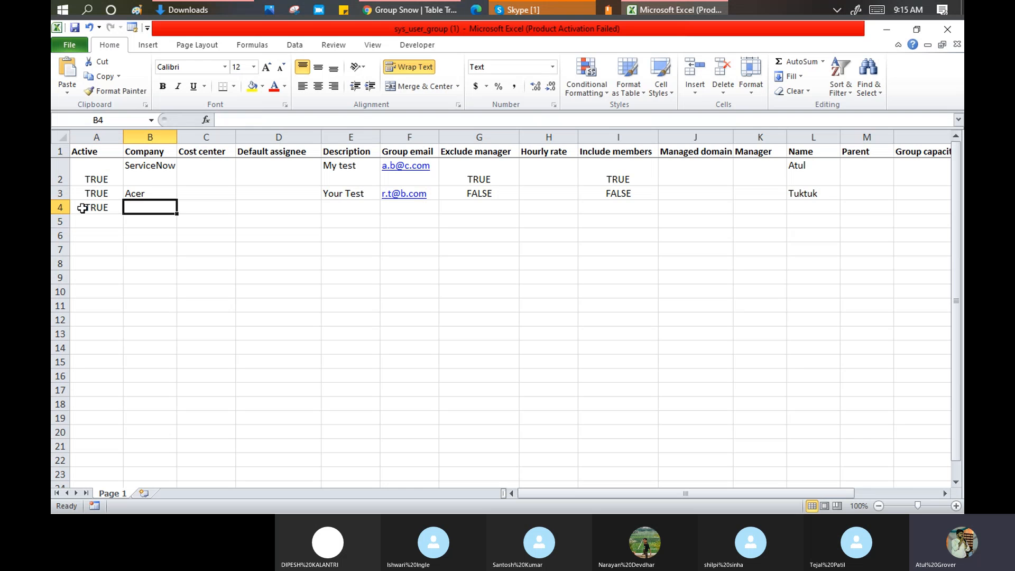
{"action": "type", "text": "Acer"}
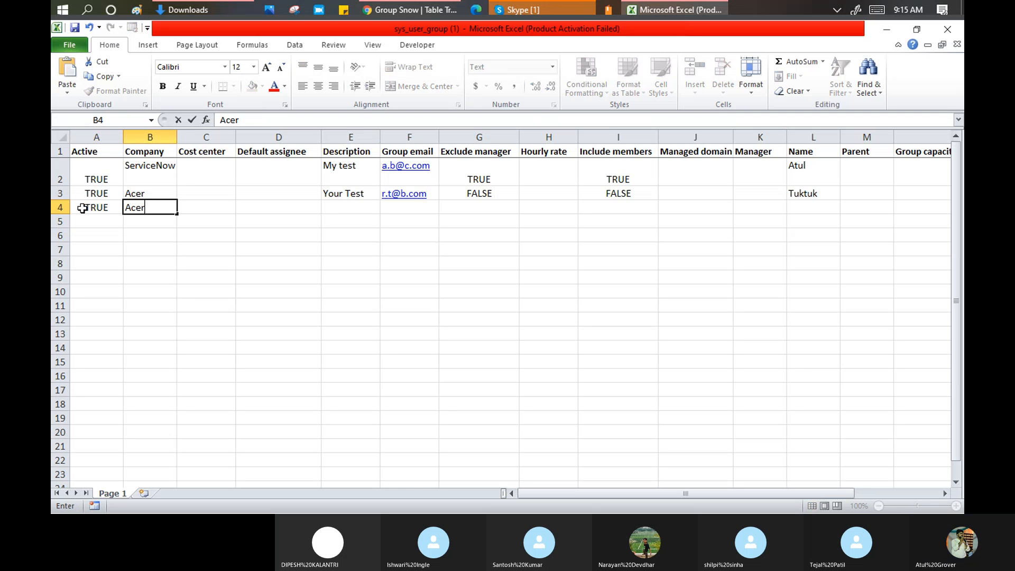
{"action": "key", "text": "Tab"}
{"action": "key", "text": "Tab"}
{"action": "key", "text": "Tab"}
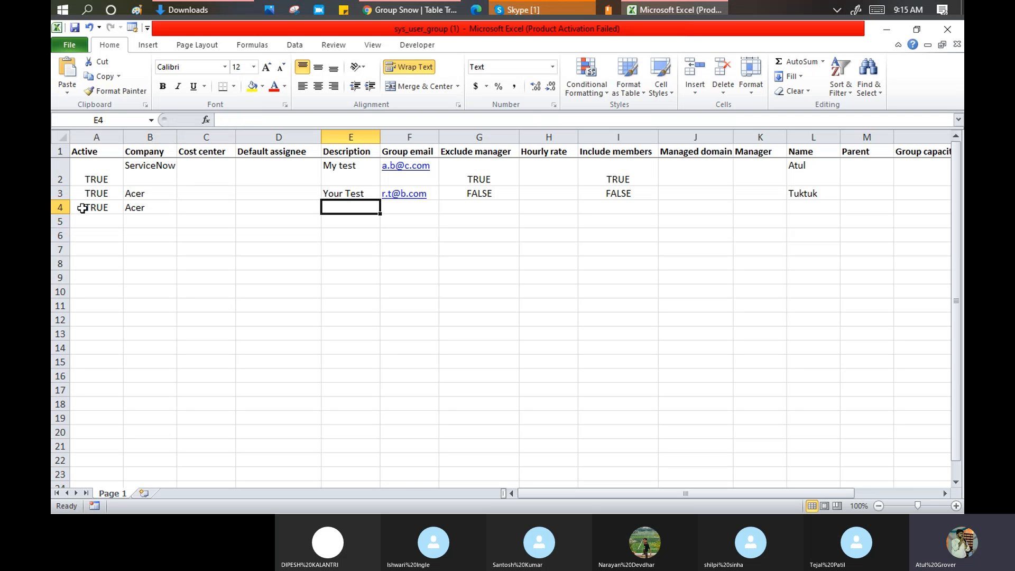
{"action": "type", "text": "Hello Worl"}
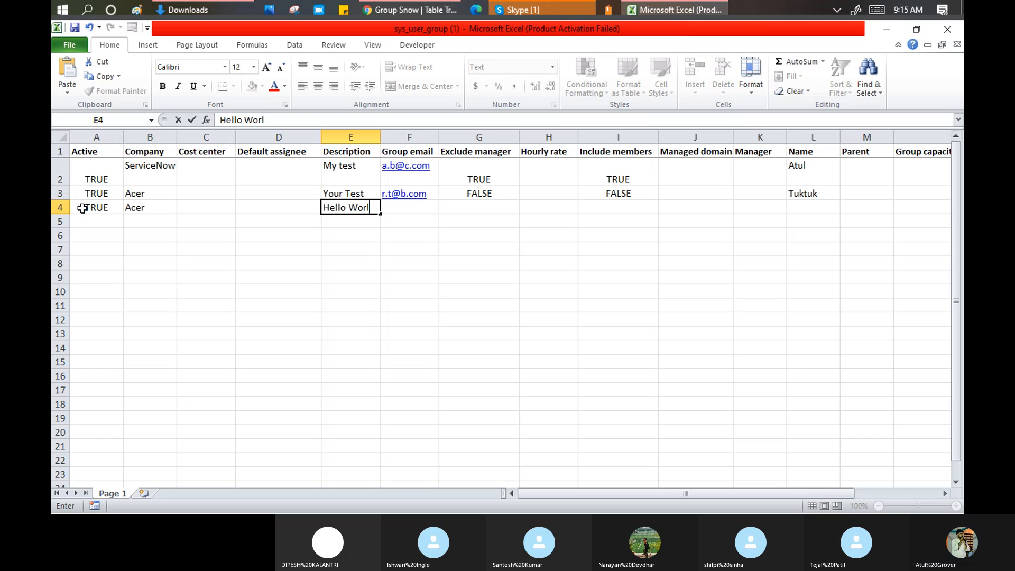
{"action": "type", "text": "d"}
{"action": "key", "text": "Tab"}
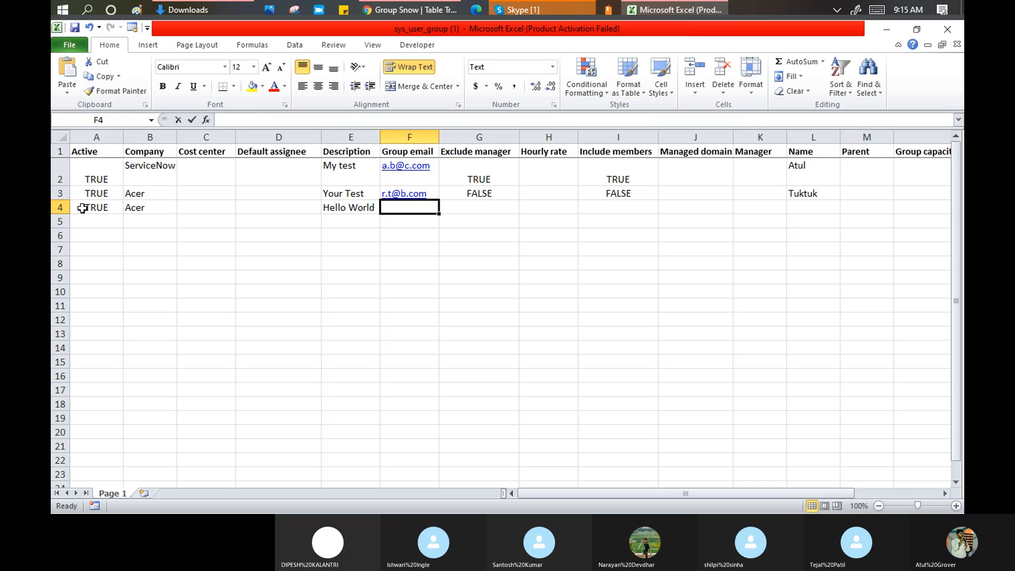
{"action": "type", "text": "r.g@t.com"}
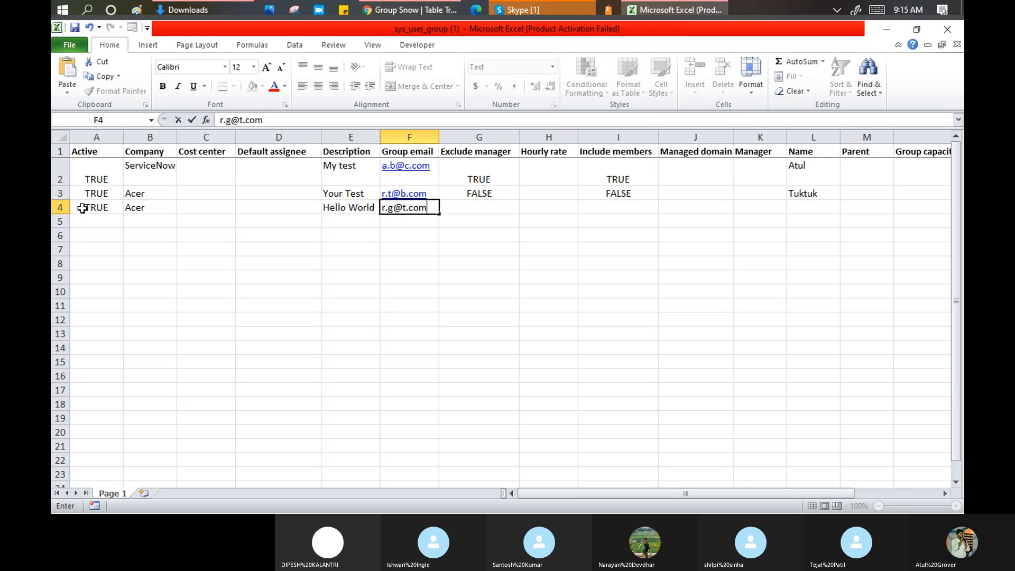
{"action": "key", "text": "Tab"}
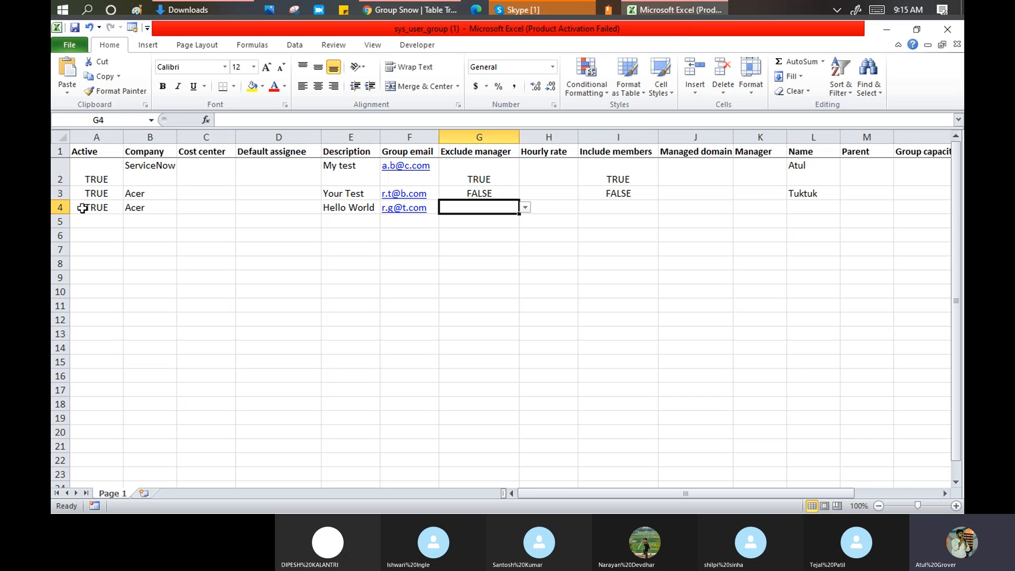
{"action": "type", "text": "True"}
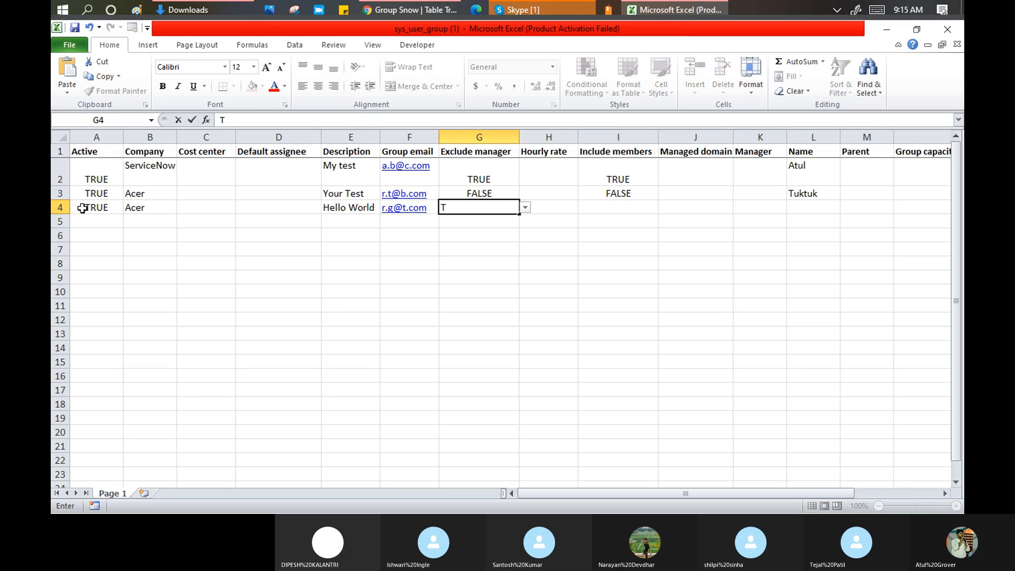
{"action": "key", "text": "Tab"}
{"action": "key", "text": "Tab"}
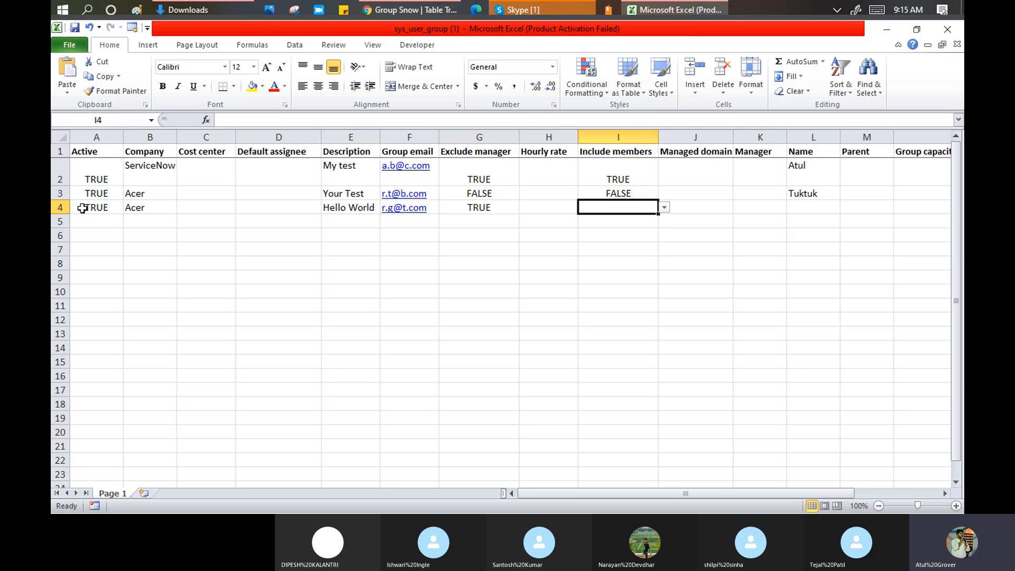
{"action": "type", "text": "True"}
{"action": "key", "text": "Tab"}
{"action": "key", "text": "Tab"}
{"action": "key", "text": "Tab"}
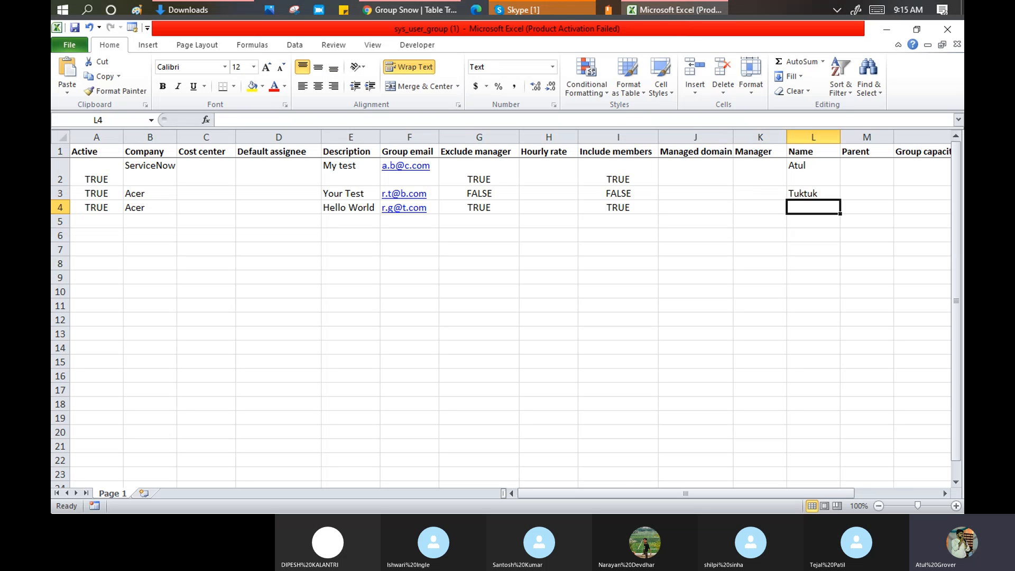
- Append 1 to the first group's name in L2, enter Admin in L4, and save
{"action": "double_click", "coordinate": [828, 166]}
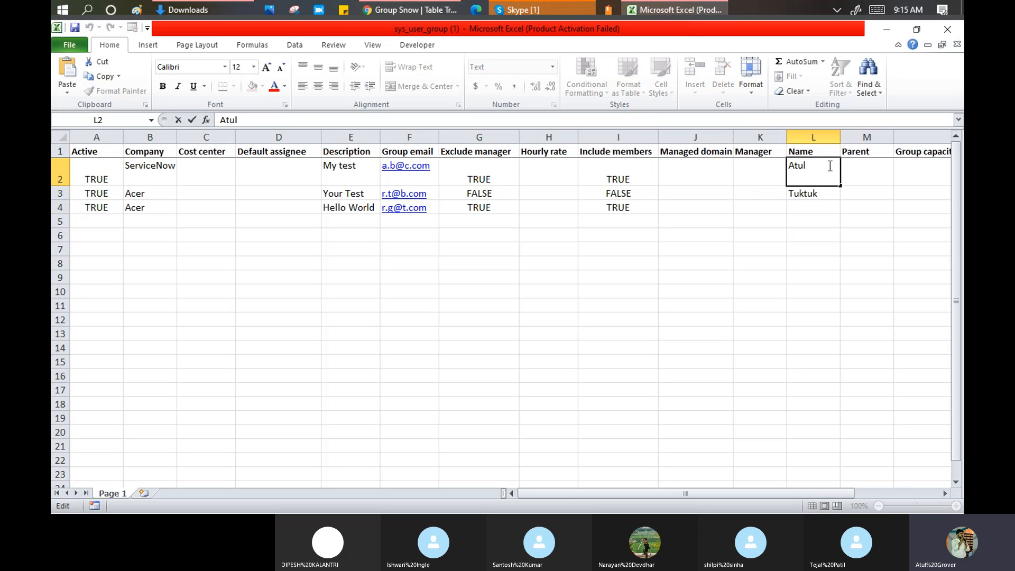
{"action": "type", "text": "1"}
{"action": "left_click", "coordinate": [823, 208]}
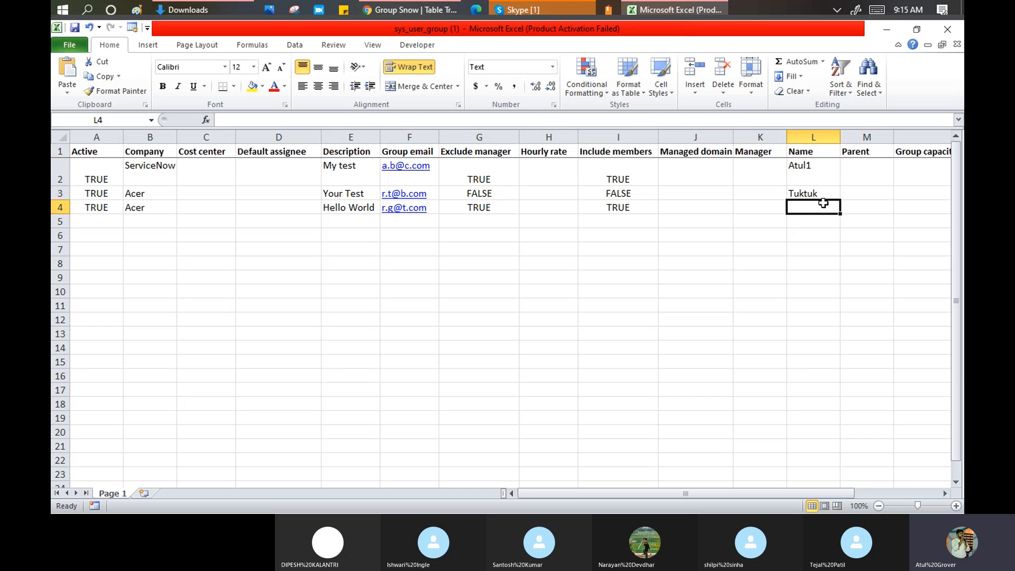
{"action": "type", "text": "Admin"}
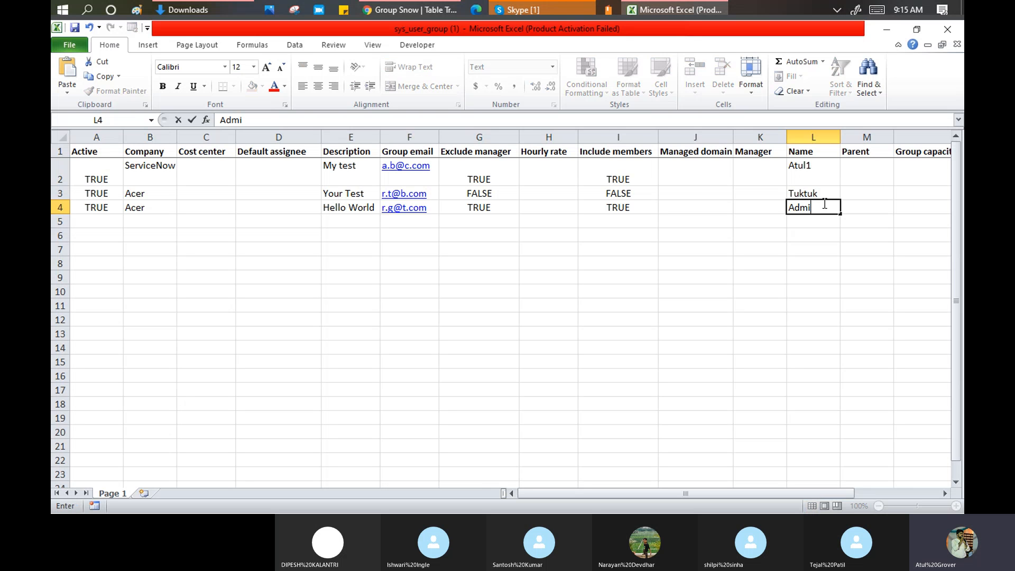
{"action": "left_click", "coordinate": [82, 31]}
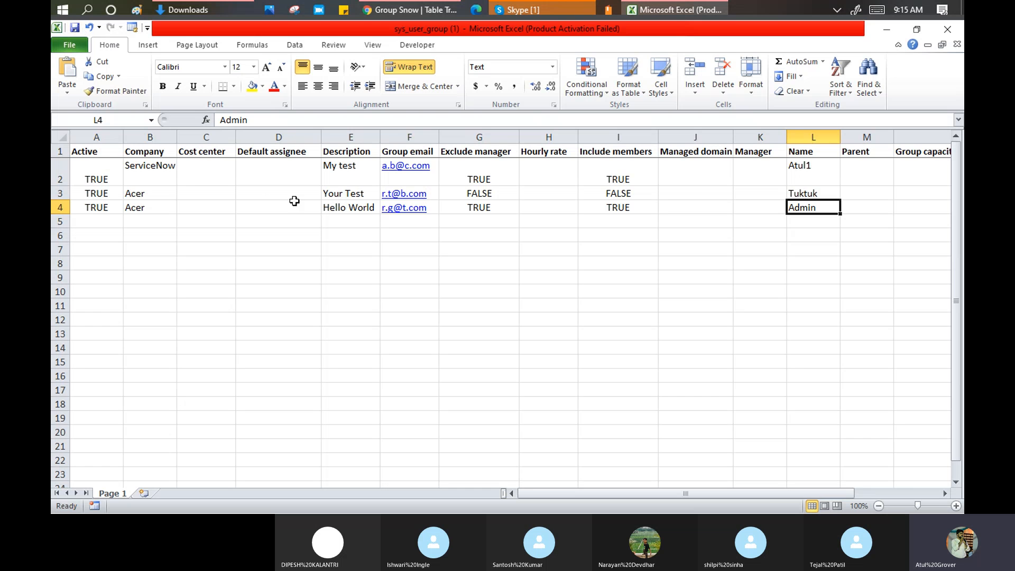
{"action": "left_click", "coordinate": [61, 193]}
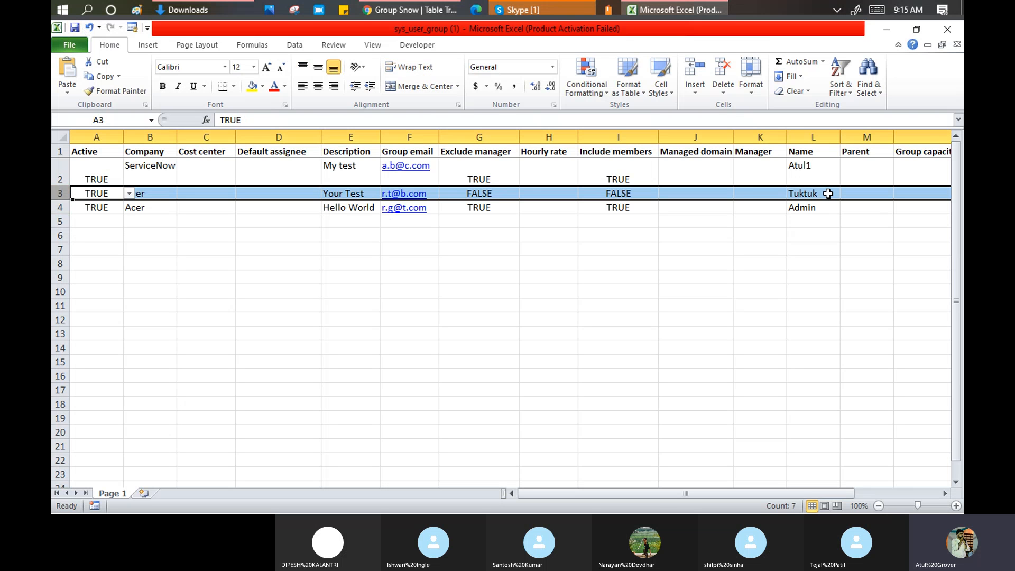
{"action": "left_click", "coordinate": [816, 170]}
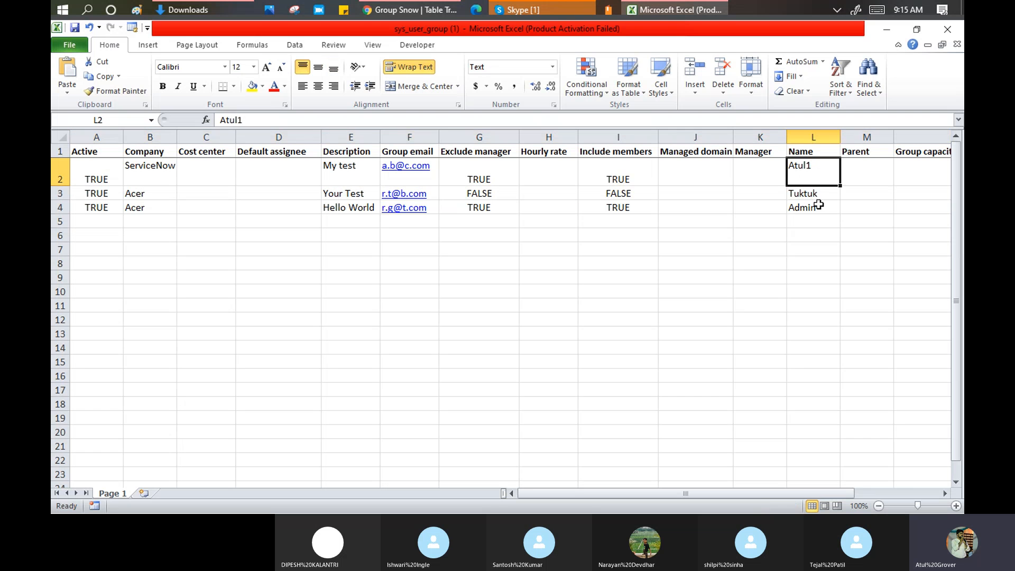
{"action": "left_click", "coordinate": [819, 206]}
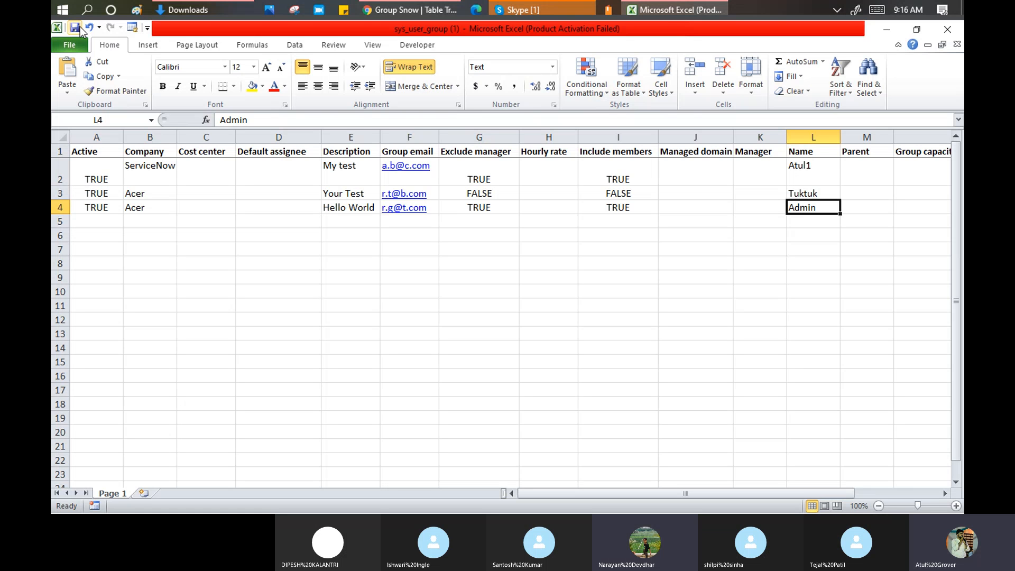
- Close Excel and open Load Data with existing table Group_Snow_batch2 selected
{"action": "left_click", "coordinate": [953, 29]}
{"action": "mouse_move", "coordinate": [421, 15]}
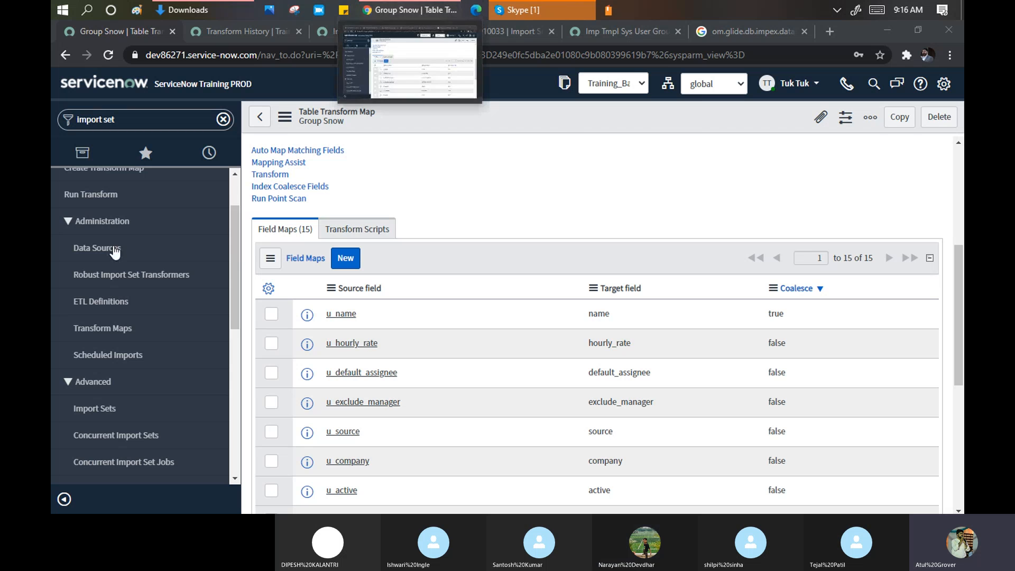
{"action": "left_click_drag", "start_coordinate": [233, 206], "coordinate": [231, 188]}
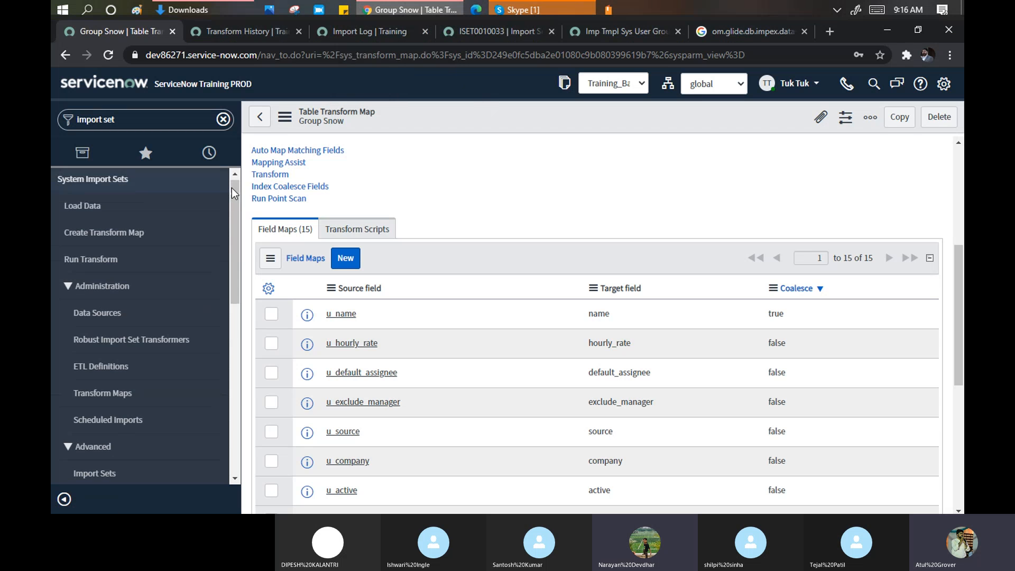
{"action": "left_click", "coordinate": [84, 206]}
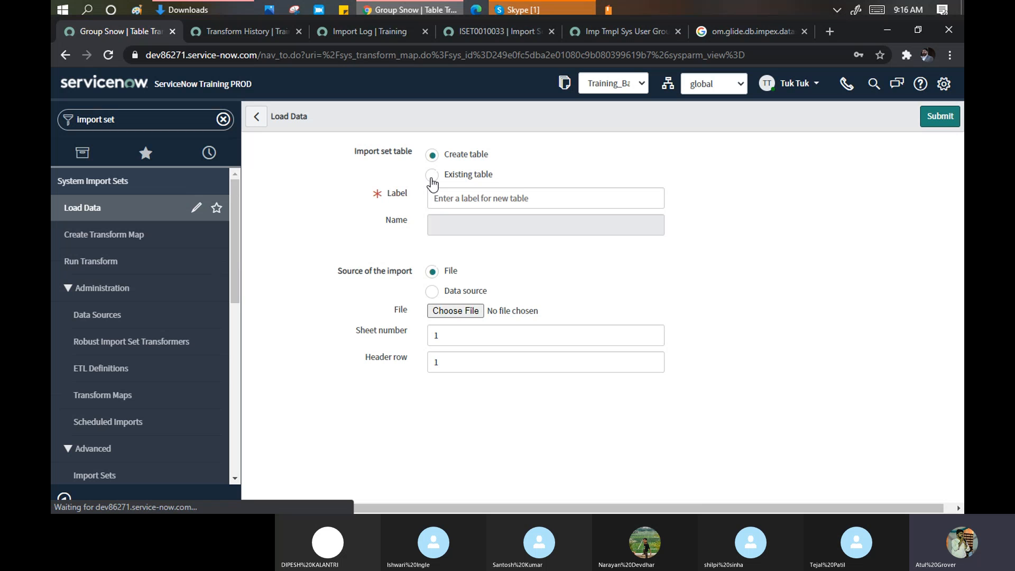
{"action": "left_click", "coordinate": [431, 176]}
{"action": "left_click", "coordinate": [501, 202]}
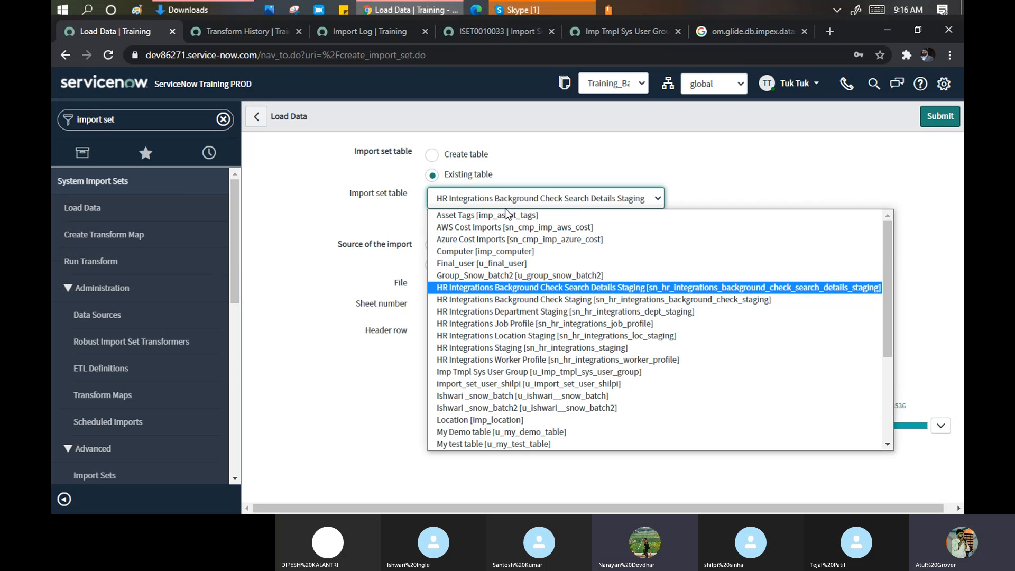
{"action": "scroll", "coordinate": [523, 305], "scroll_direction": "down", "scroll_amount": 3}
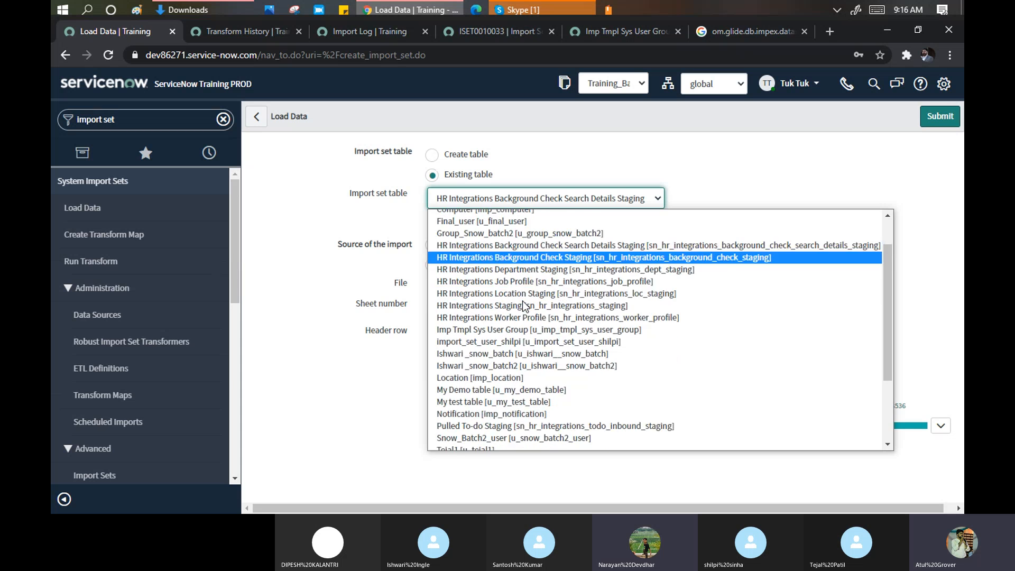
{"action": "scroll", "coordinate": [523, 305], "scroll_direction": "down", "scroll_amount": 1}
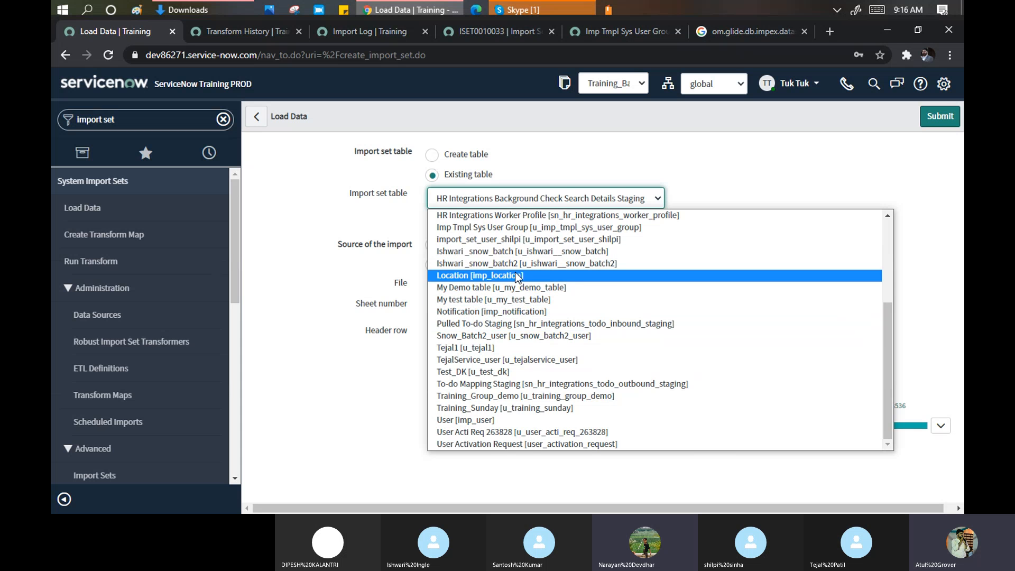
{"action": "scroll", "coordinate": [520, 270], "scroll_direction": "up", "scroll_amount": 3}
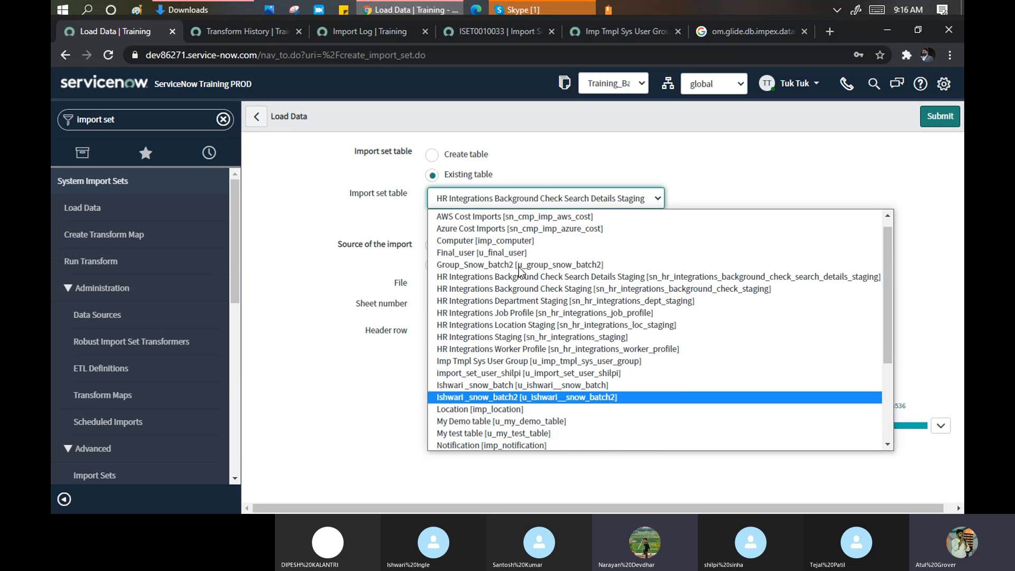
{"action": "scroll", "coordinate": [519, 271], "scroll_direction": "up", "scroll_amount": 1}
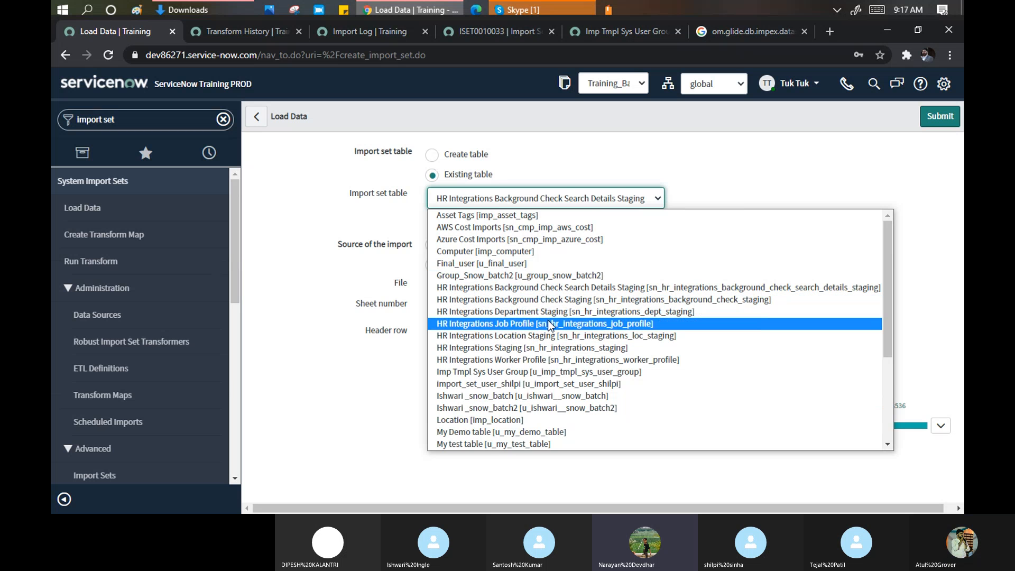
{"action": "left_click", "coordinate": [546, 280]}
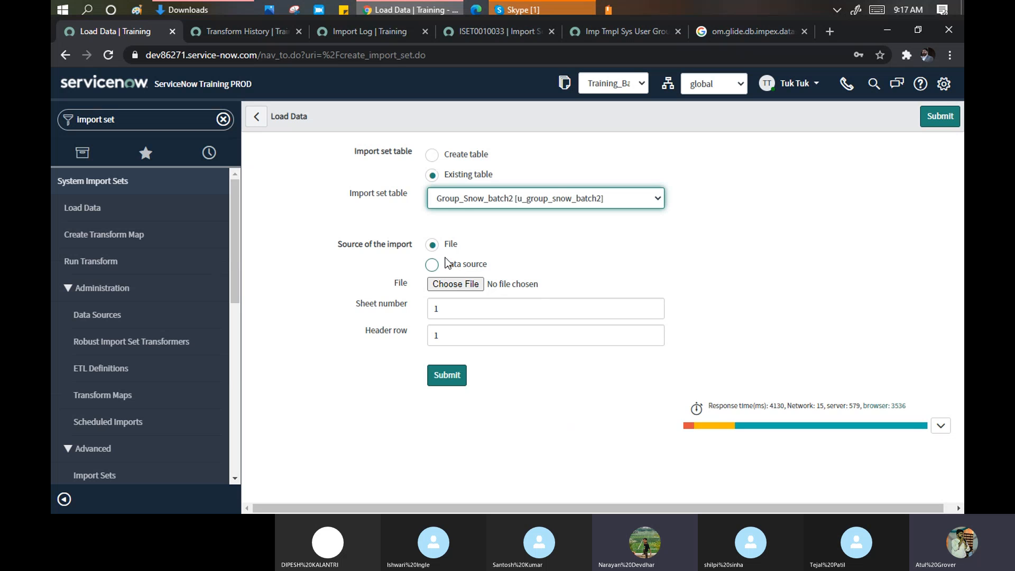
- Attach sys_user_group (1).xlsx and submit the data load
{"action": "left_click", "coordinate": [453, 283]}
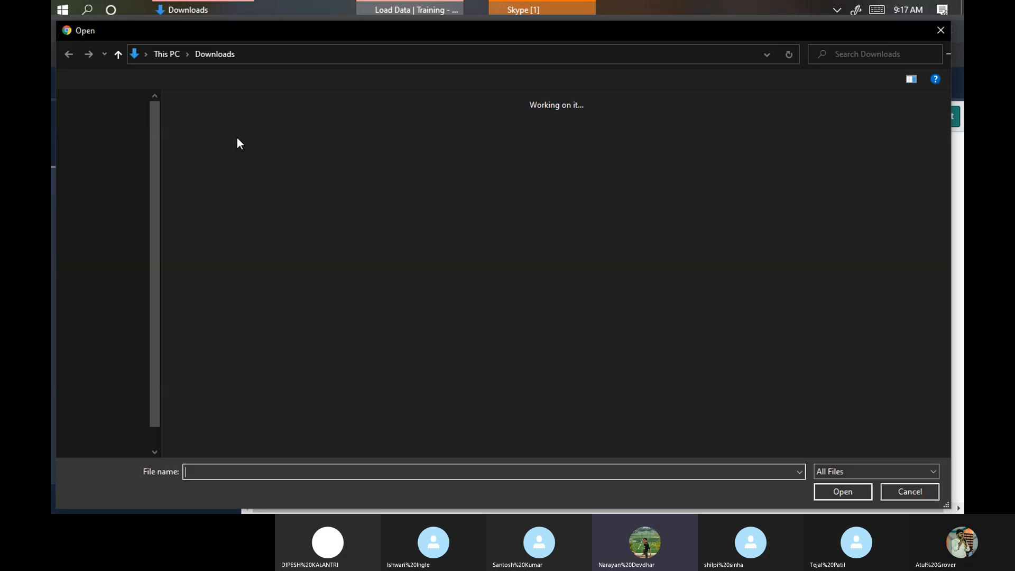
{"action": "left_click", "coordinate": [254, 135]}
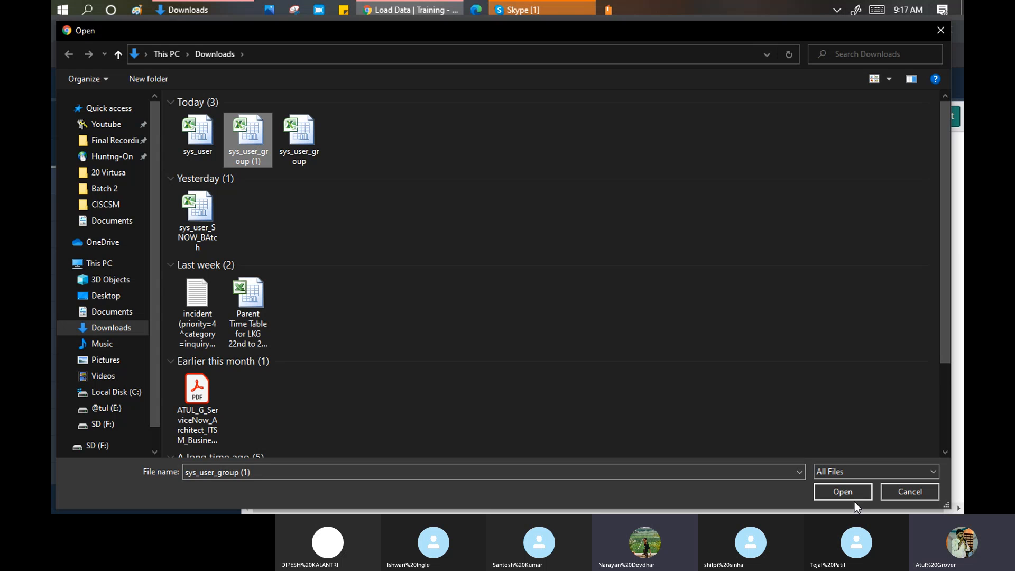
{"action": "left_click", "coordinate": [843, 492]}
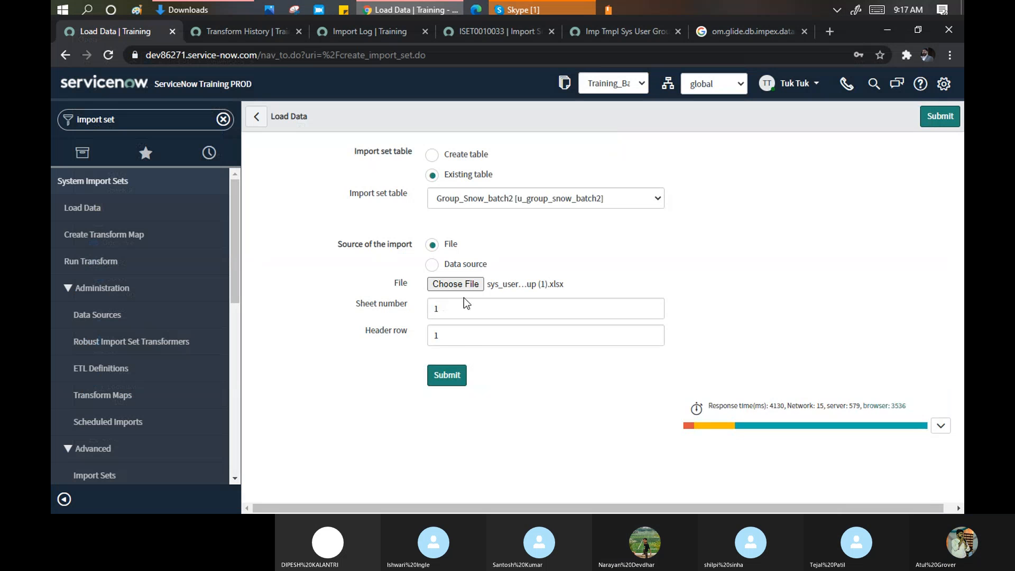
{"action": "left_click", "coordinate": [452, 374]}
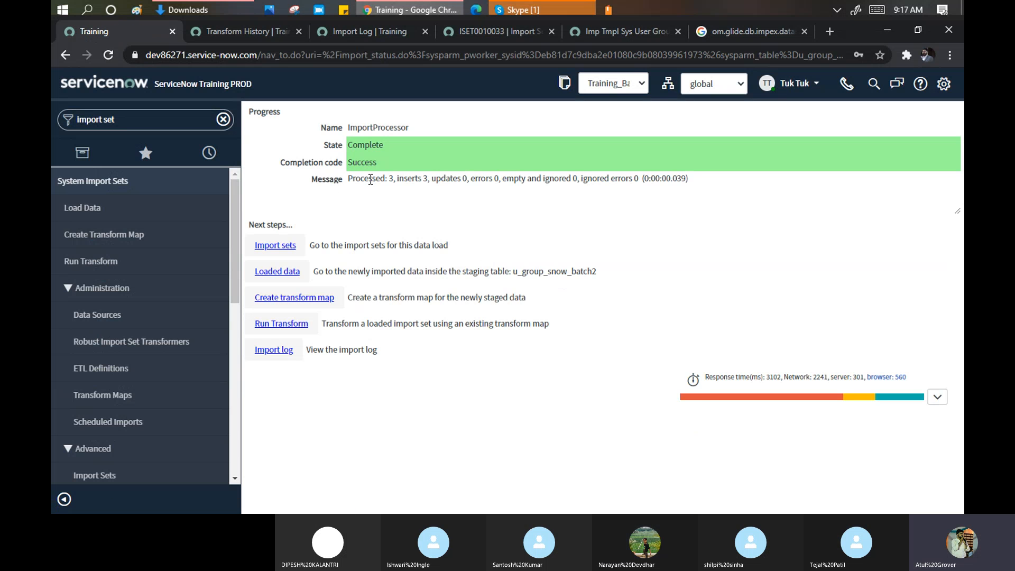
- After noting the processed count, run Transform on ISET0010034 with the Group Snow map selected
{"action": "left_click_drag", "start_coordinate": [356, 180], "coordinate": [385, 180]}
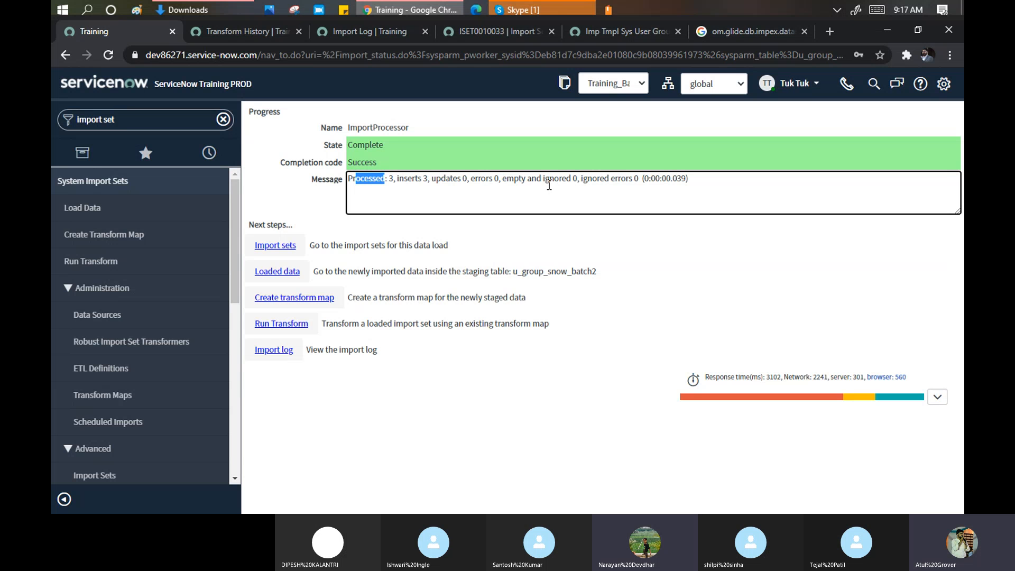
{"action": "left_click", "coordinate": [280, 323]}
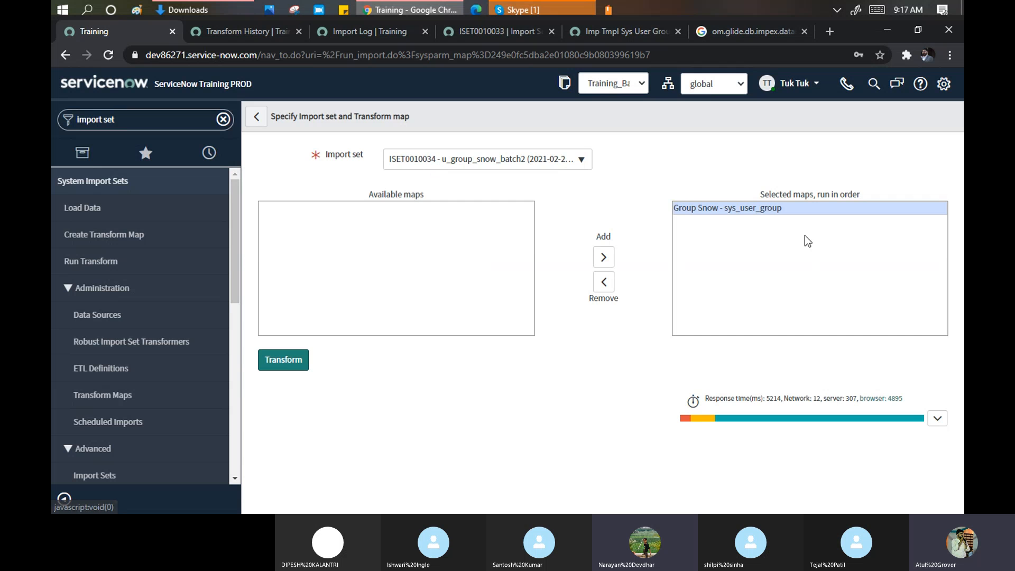
{"action": "left_click", "coordinate": [291, 363]}
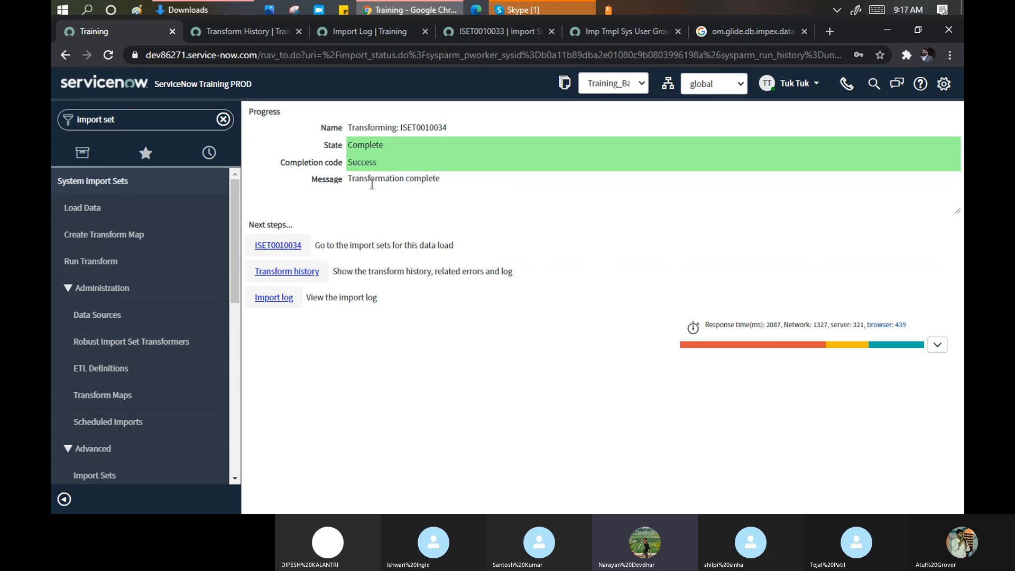
- Open ISET0010034 in a new tab and check the Tuktuk row: Ignored, 'No field values changed'
{"action": "middle_click", "coordinate": [281, 246]}
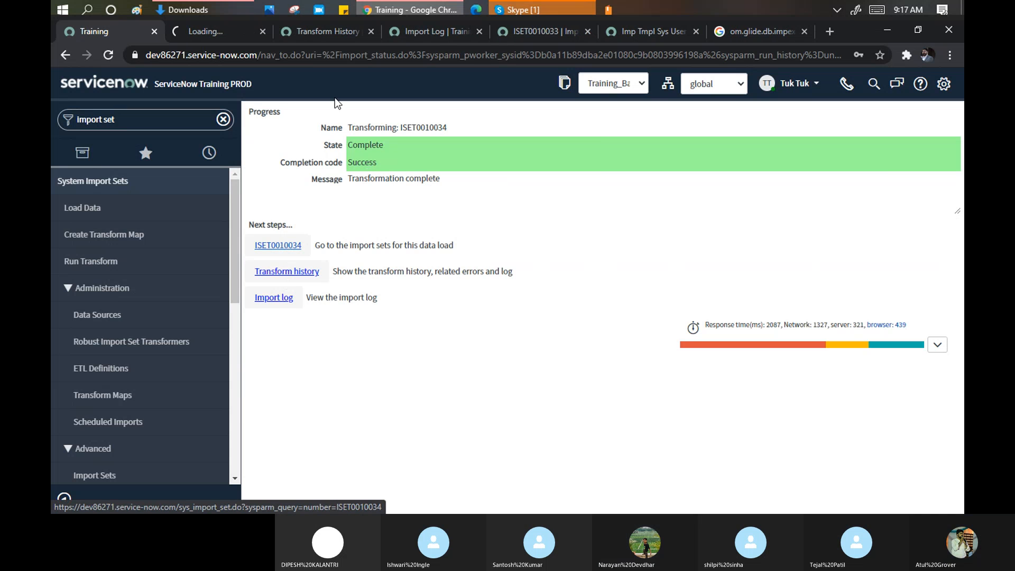
{"action": "left_click", "coordinate": [221, 30]}
{"action": "scroll", "coordinate": [412, 330], "scroll_direction": "down", "scroll_amount": 3}
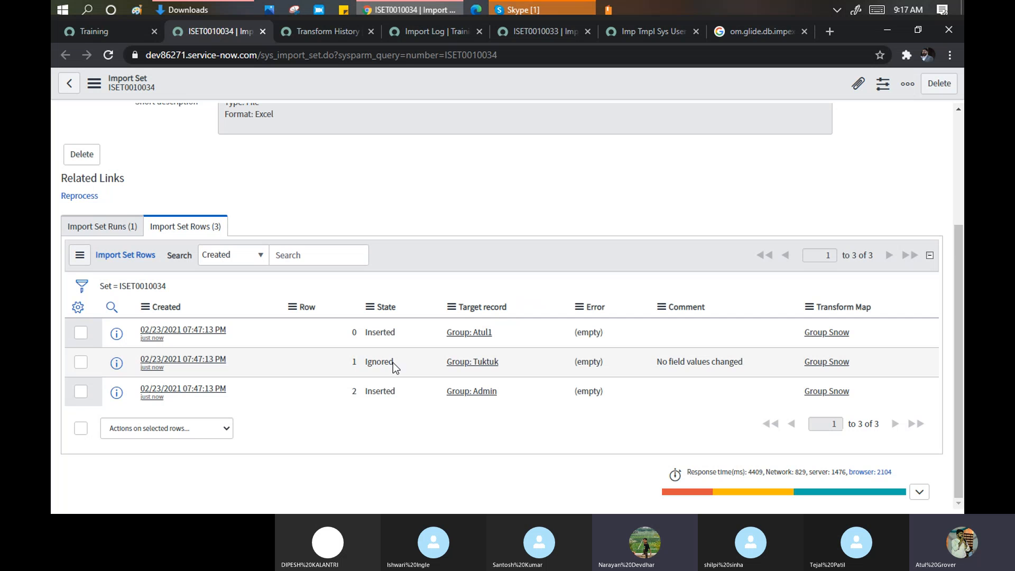
{"action": "double_click", "coordinate": [392, 363]}
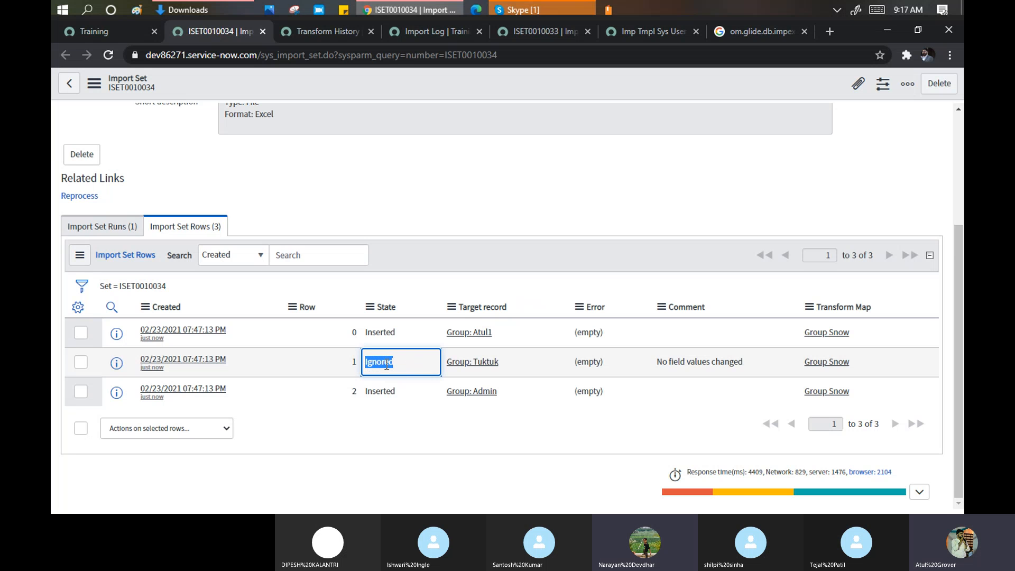
{"action": "left_click_drag", "start_coordinate": [502, 364], "coordinate": [460, 366]}
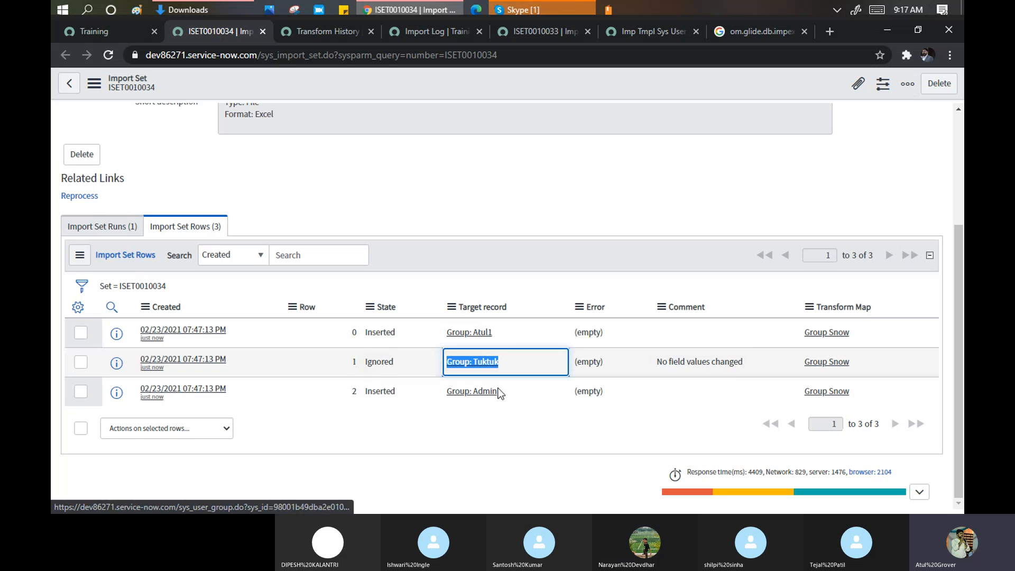
{"action": "left_click_drag", "start_coordinate": [751, 363], "coordinate": [694, 367]}
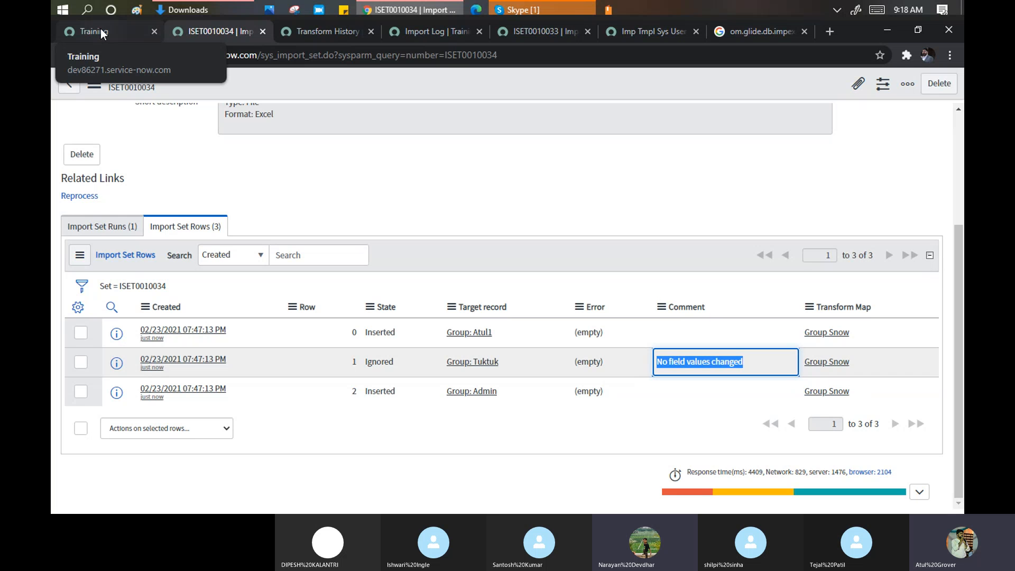
- Reopen sys_user_group (1) from Downloads, dismiss the activation notice, and review the Atul1, Tuktuk and Admin rows
{"action": "left_click", "coordinate": [237, 12]}
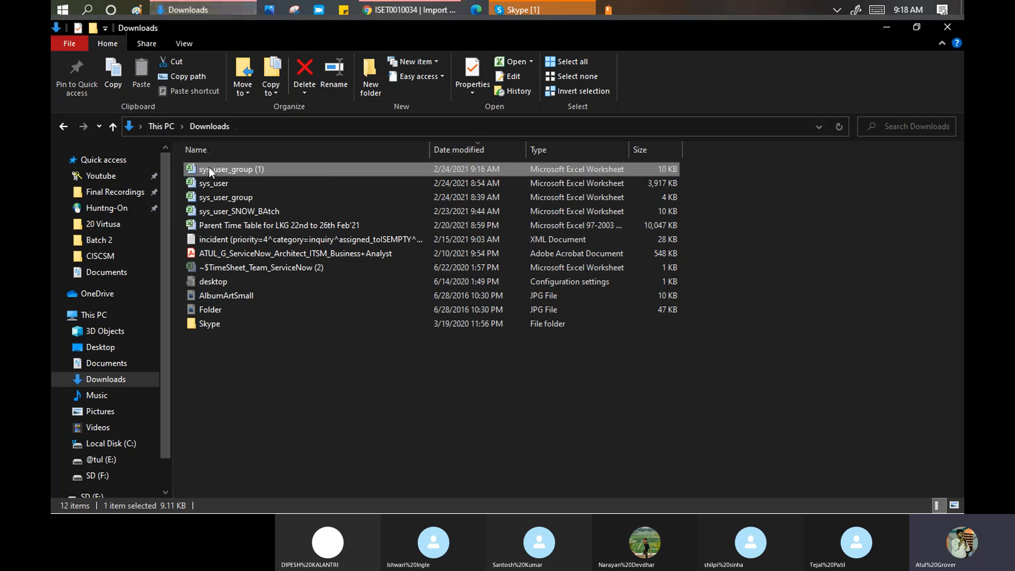
{"action": "double_click", "coordinate": [208, 167]}
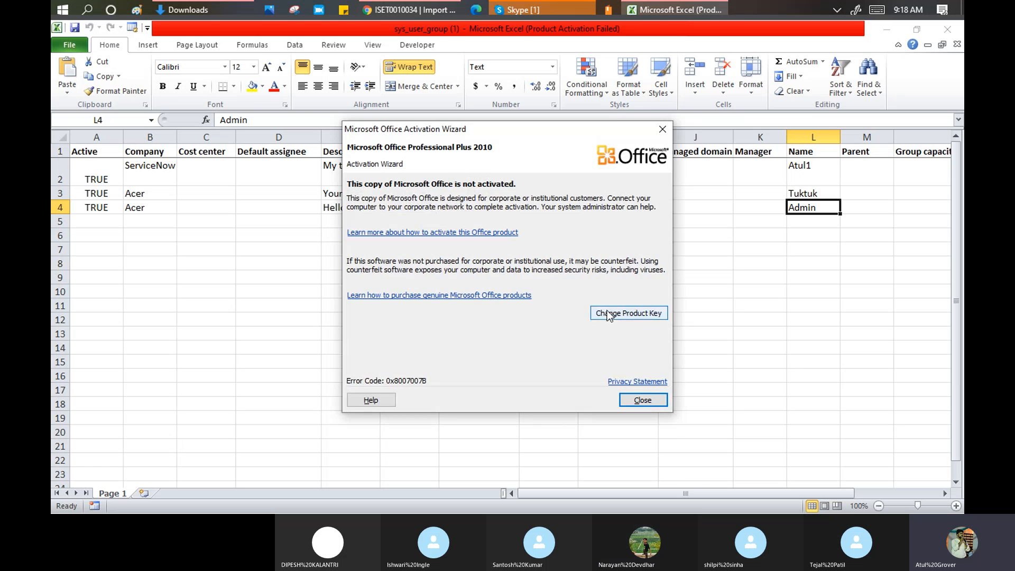
{"action": "left_click", "coordinate": [642, 400]}
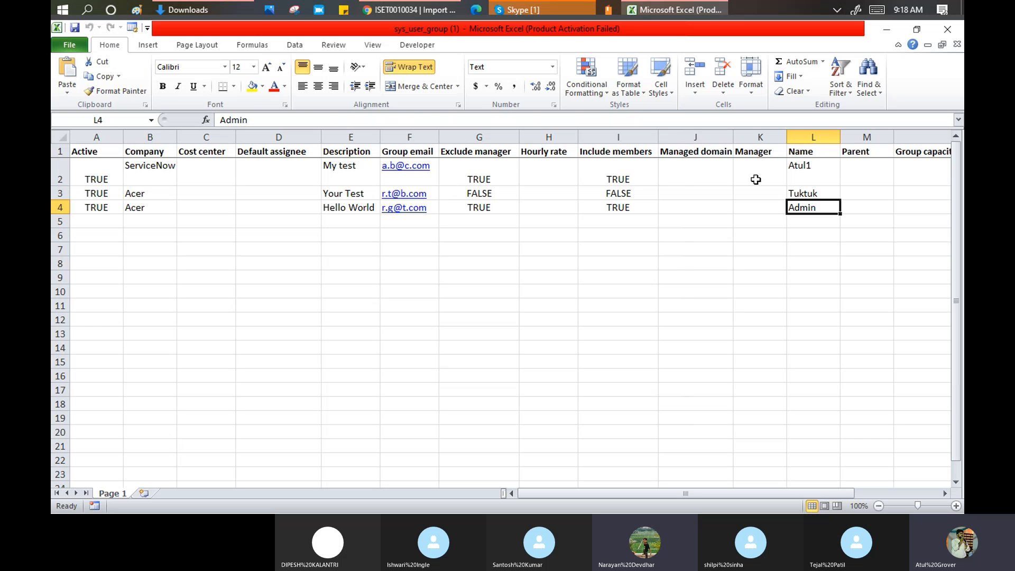
{"action": "left_click", "coordinate": [811, 172]}
{"action": "left_click", "coordinate": [816, 211]}
{"action": "left_click", "coordinate": [57, 194]}
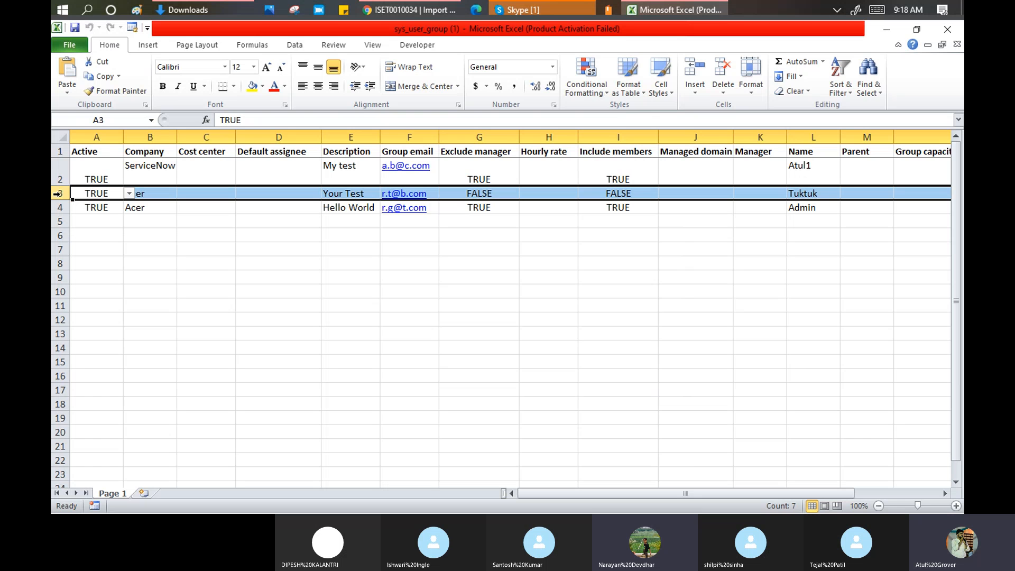
- Append 1 to the Tuktuk description in E3 so it reads Your Test1, then select row 3
{"action": "double_click", "coordinate": [367, 193]}
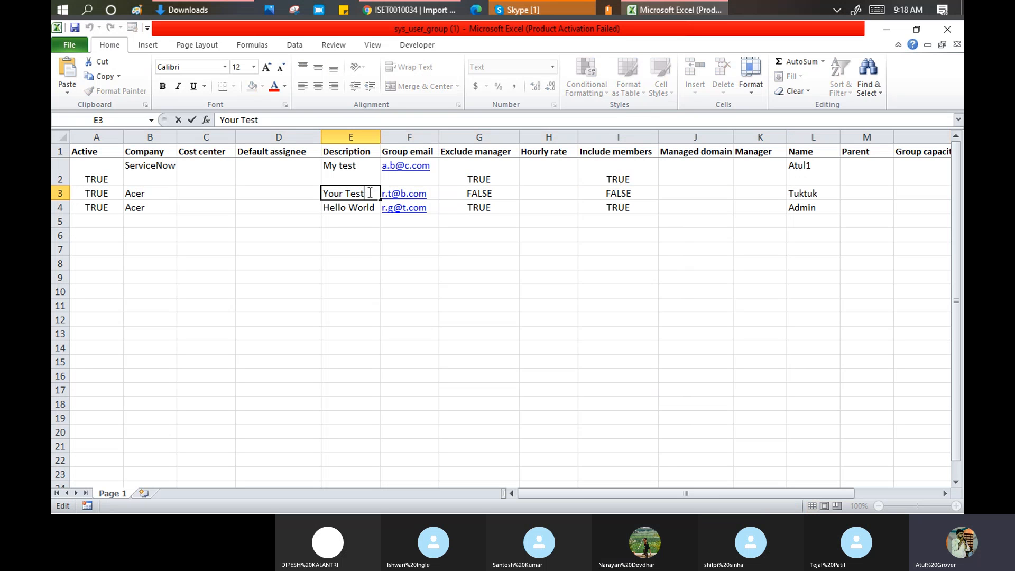
{"action": "type", "text": "1"}
{"action": "left_click", "coordinate": [370, 249]}
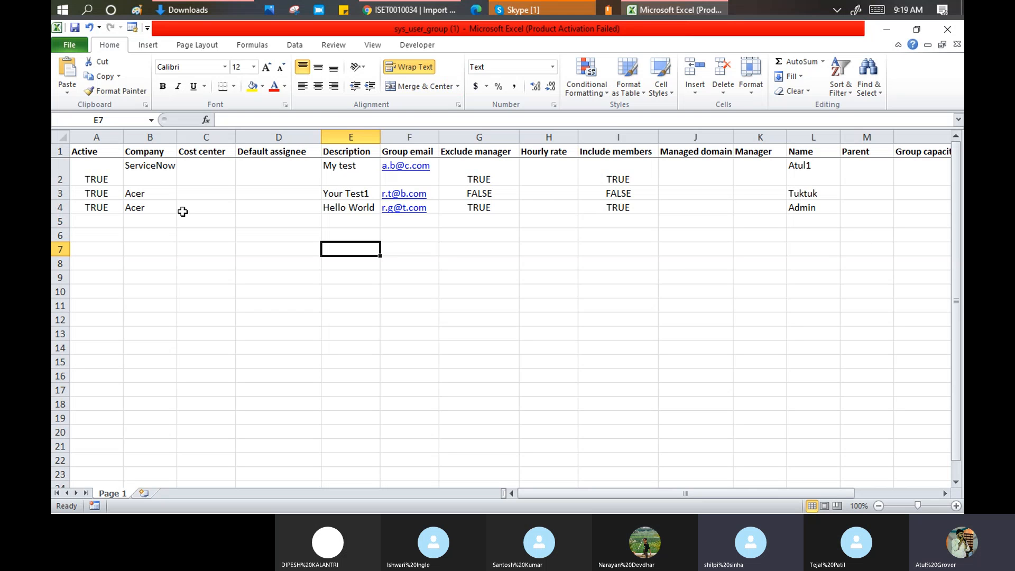
{"action": "left_click", "coordinate": [56, 194]}
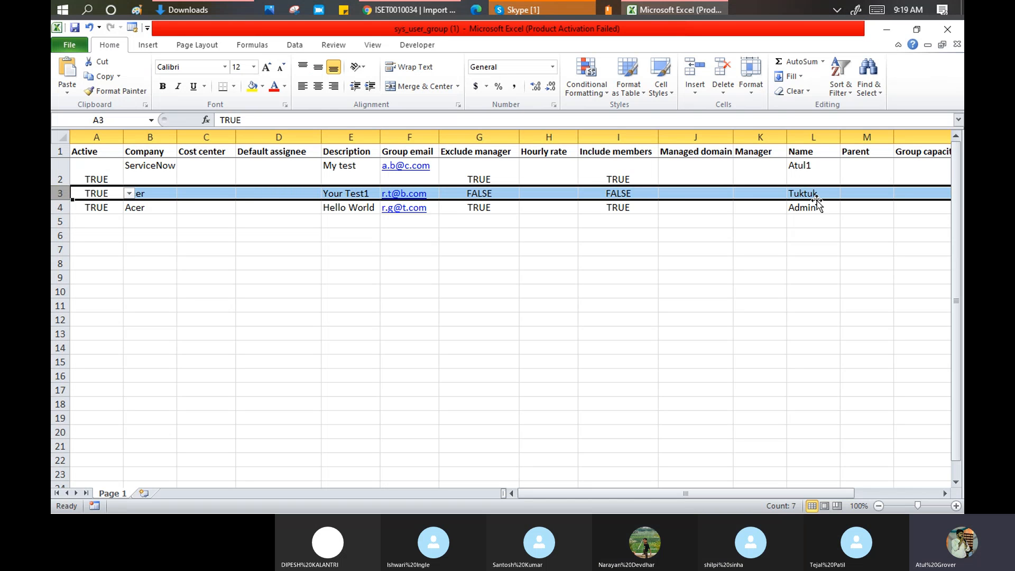
- Leave E3's Tuktuk description as Your Test and reselect row 3
{"action": "double_click", "coordinate": [373, 194]}
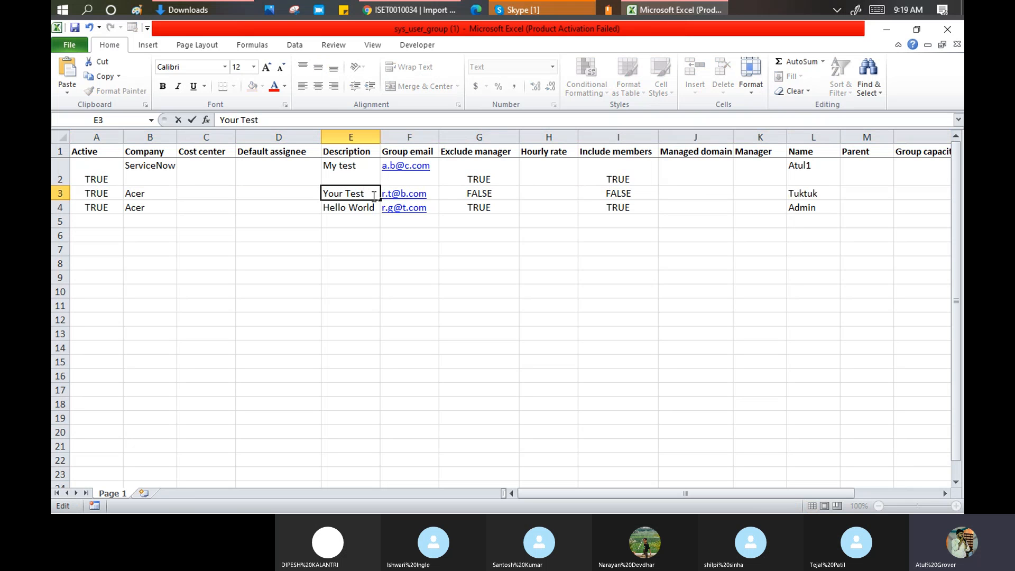
{"action": "key", "text": "Escape"}
{"action": "left_click", "coordinate": [370, 263]}
{"action": "left_click", "coordinate": [54, 193]}
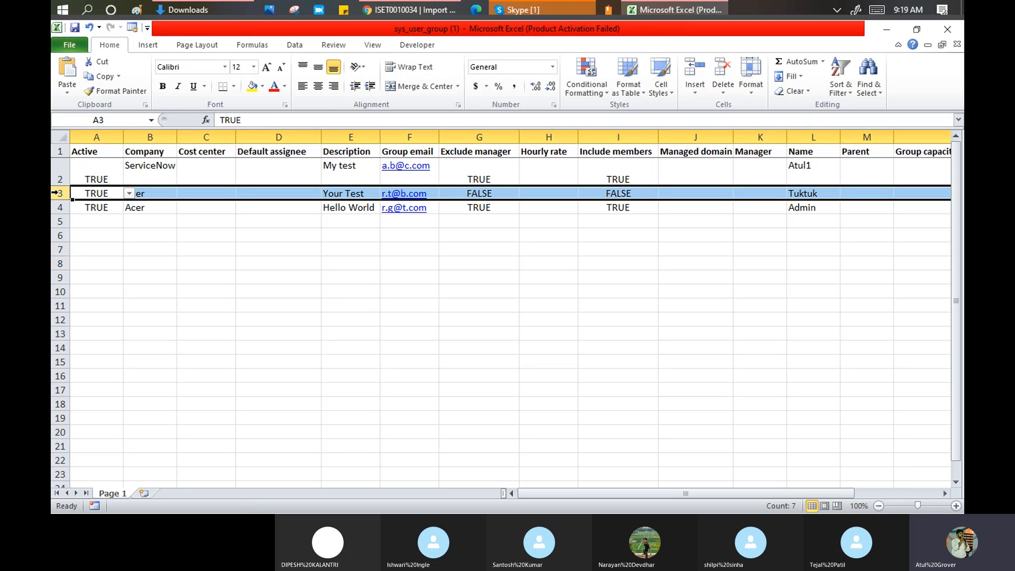
- Copy the Tuktuk row cells A3:O3 and paste them as a new row 5
{"action": "left_click", "coordinate": [104, 194]}
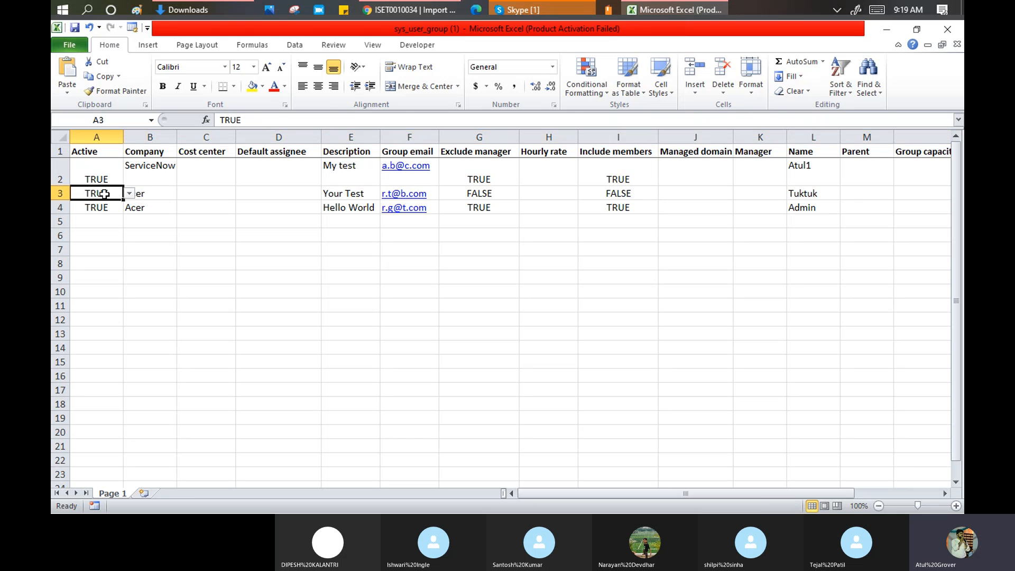
{"action": "key", "text": "shift+Right"}
{"action": "key", "text": "shift+Right"}
{"action": "key", "text": "shift+Right"}
{"action": "key", "text": "shift+Right"}
{"action": "key", "text": "shift+Right"}
{"action": "key", "text": "shift+Right"}
{"action": "key", "text": "shift+Right"}
{"action": "key", "text": "shift+Right"}
{"action": "key", "text": "shift+Right"}
{"action": "key", "text": "shift+Right"}
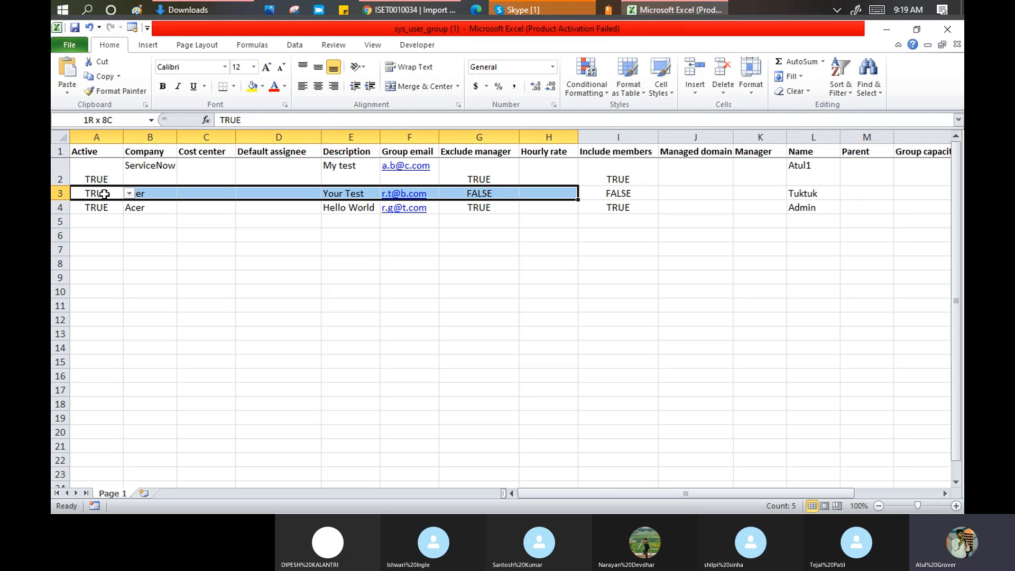
{"action": "key", "text": "shift+Right"}
{"action": "key", "text": "shift+Right"}
{"action": "key", "text": "shift+Right"}
{"action": "key", "text": "shift+Right"}
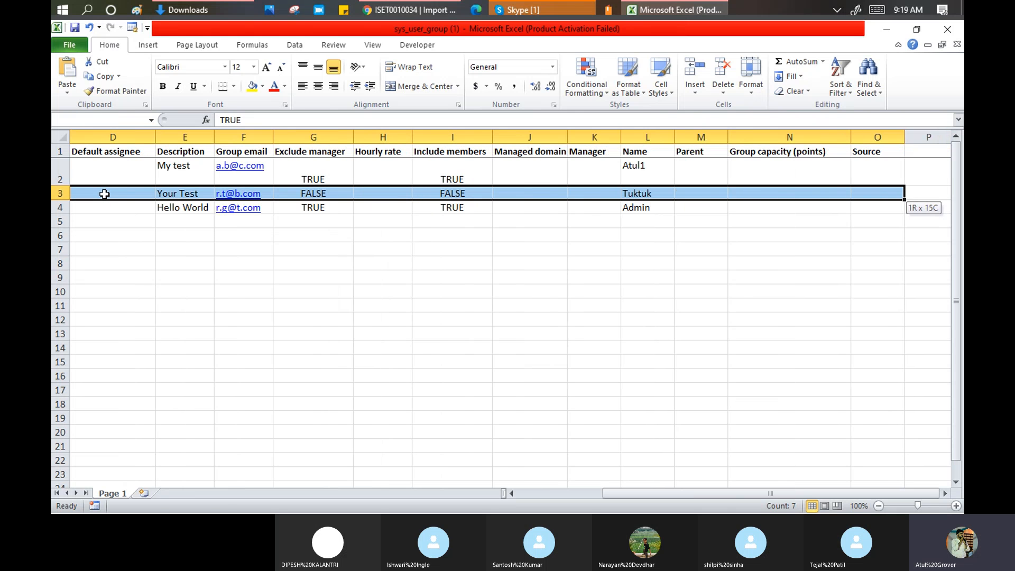
{"action": "key", "text": "ctrl+c"}
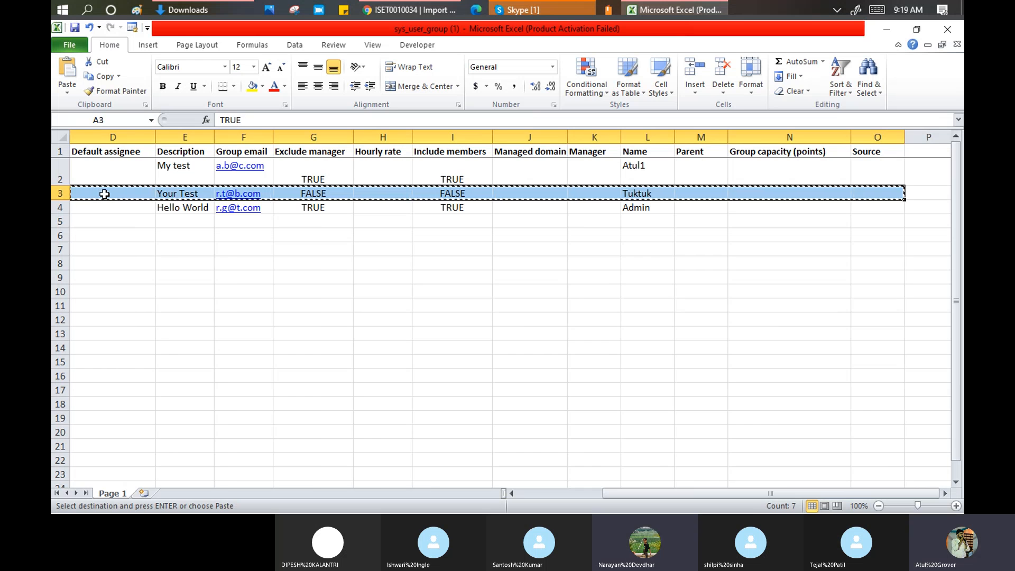
{"action": "key", "text": "Down"}
{"action": "key", "text": "Down"}
{"action": "key", "text": "ctrl+v"}
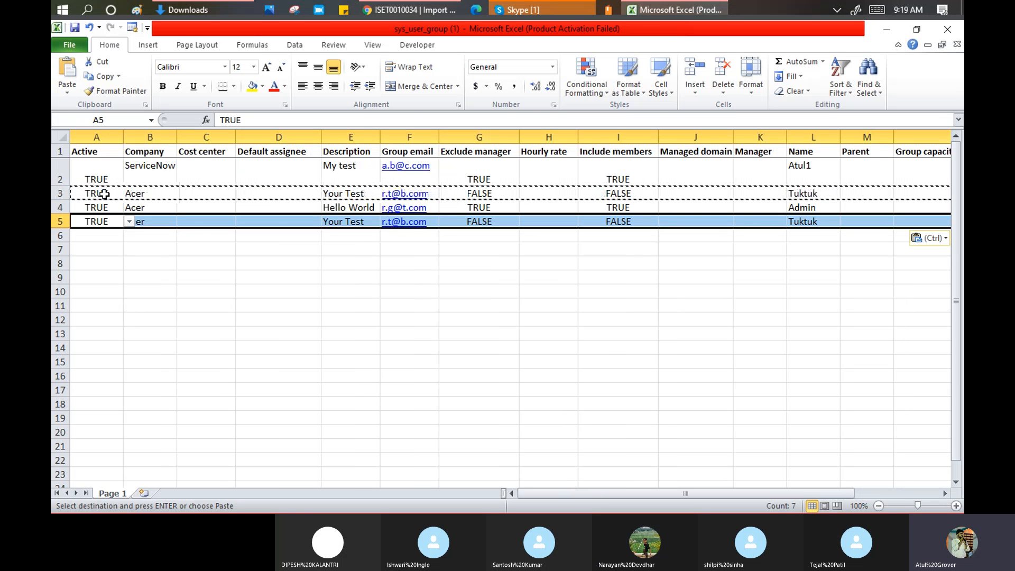
- Change the new row's description in E5 to Dnow and check the Name column
{"action": "left_click", "coordinate": [372, 223]}
{"action": "double_click", "coordinate": [371, 223]}
{"action": "left_click_drag", "start_coordinate": [370, 222], "coordinate": [294, 220]}
{"action": "type", "text": "MY t"}
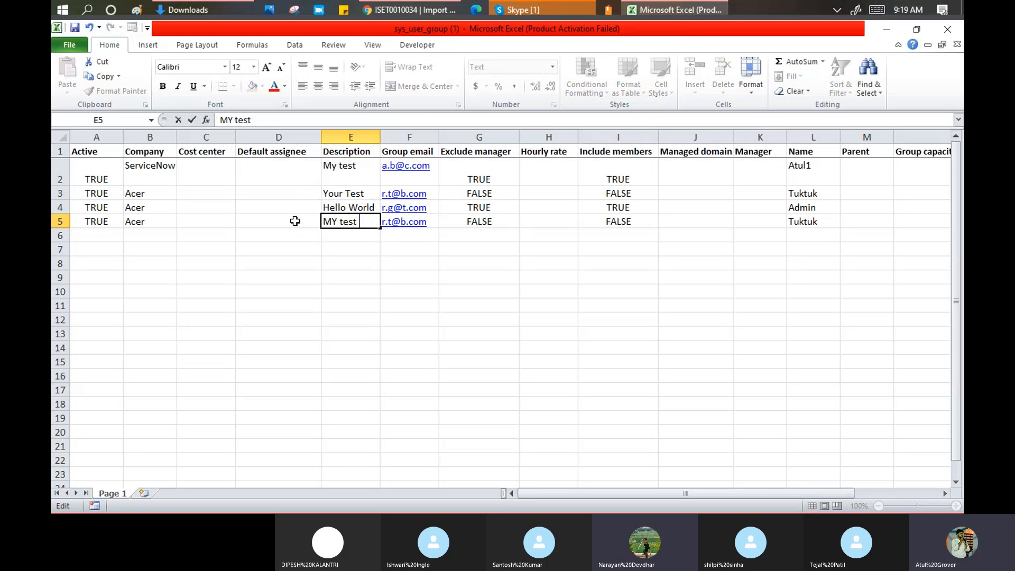
{"action": "key", "text": "BackSpace"}
{"action": "key", "text": "BackSpace"}
{"action": "key", "text": "BackSpace"}
{"action": "key", "text": "BackSpace"}
{"action": "type", "text": "Dnow"}
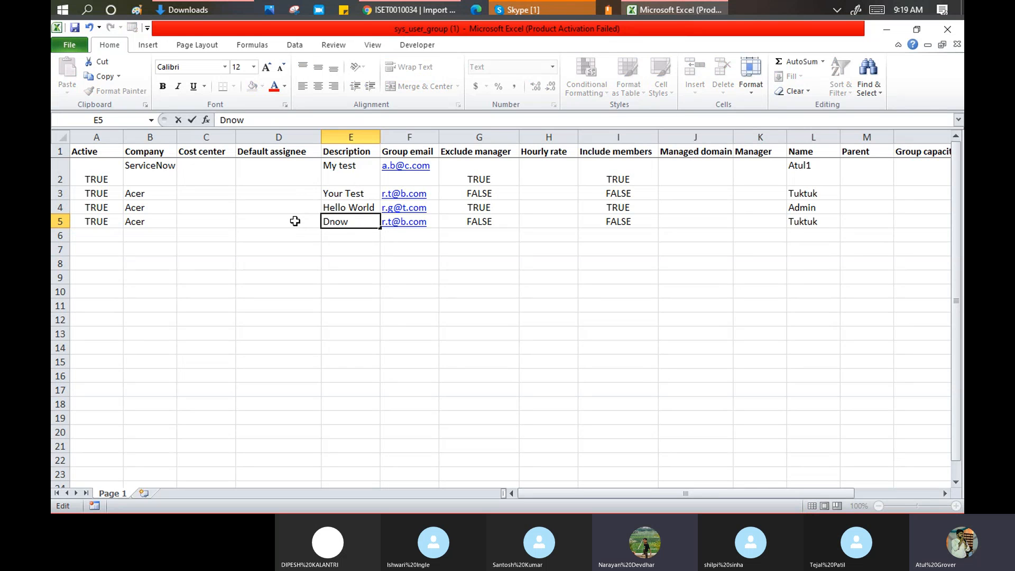
{"action": "key", "text": "Return"}
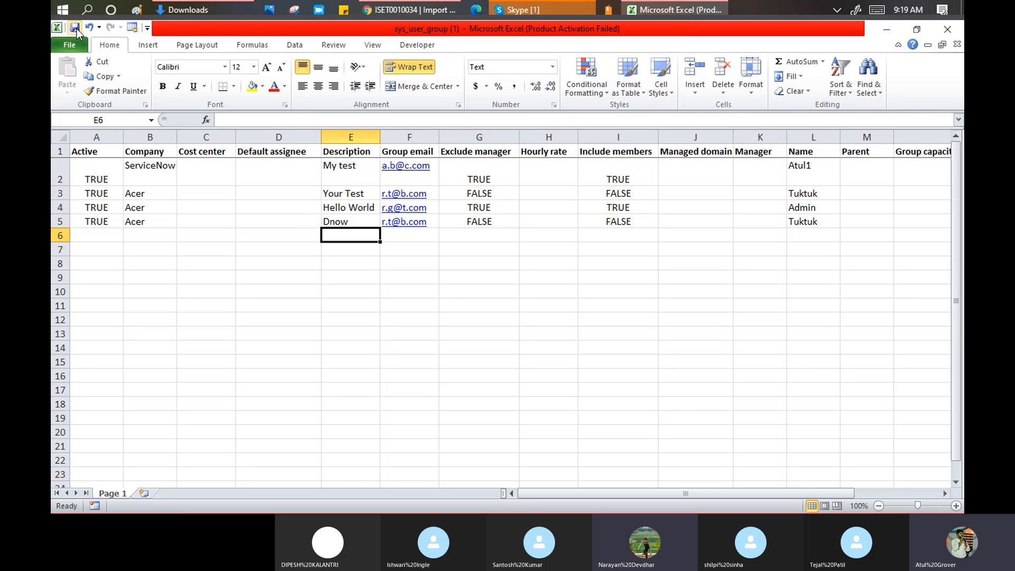
{"action": "left_click", "coordinate": [809, 136]}
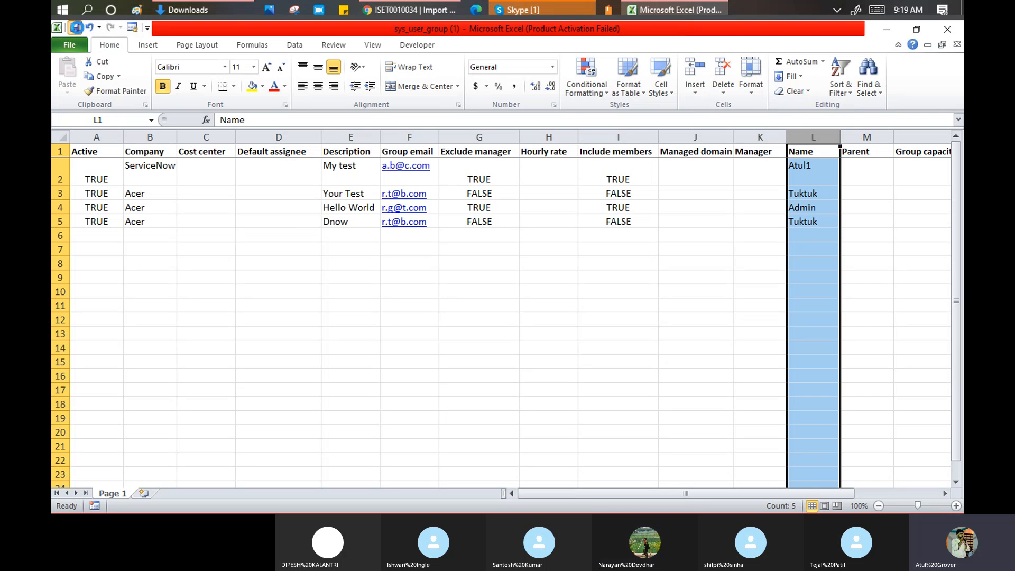
- Close Excel and submit sys_user_group (1) via Load Data into the existing Group_Snow_batch2 table
{"action": "left_click", "coordinate": [949, 30]}
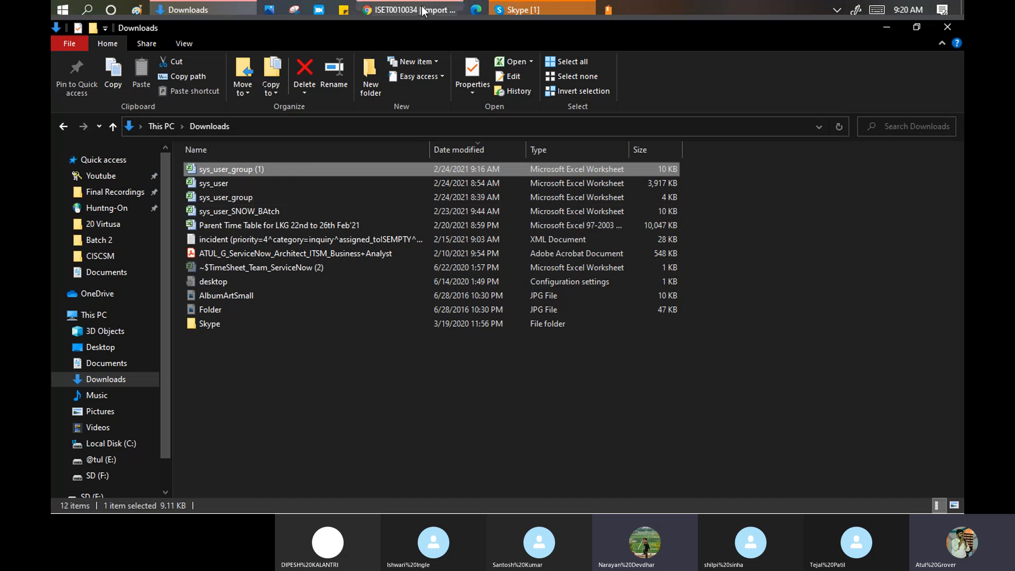
{"action": "left_click", "coordinate": [410, 9]}
{"action": "left_click", "coordinate": [105, 30]}
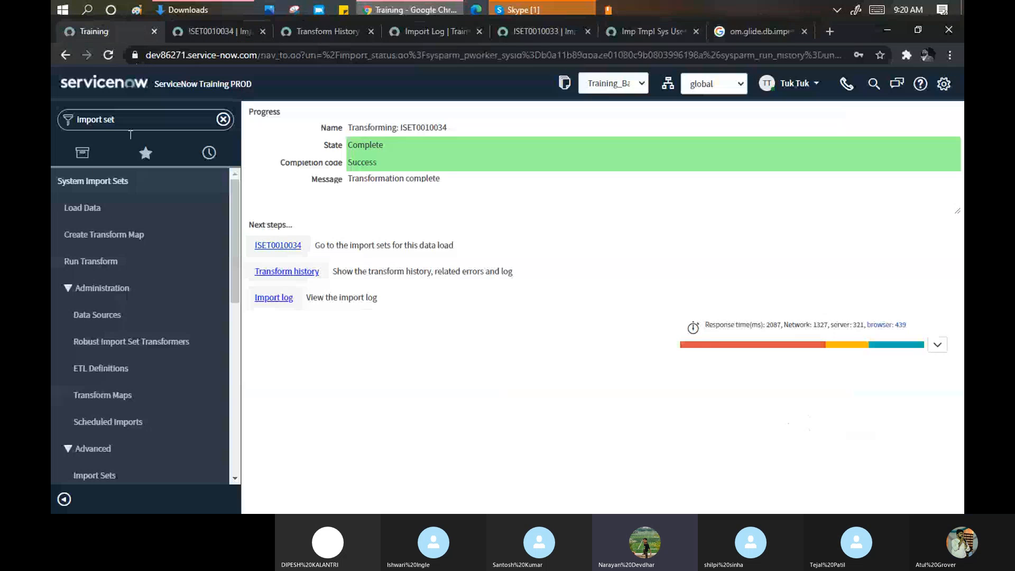
{"action": "left_click", "coordinate": [80, 206]}
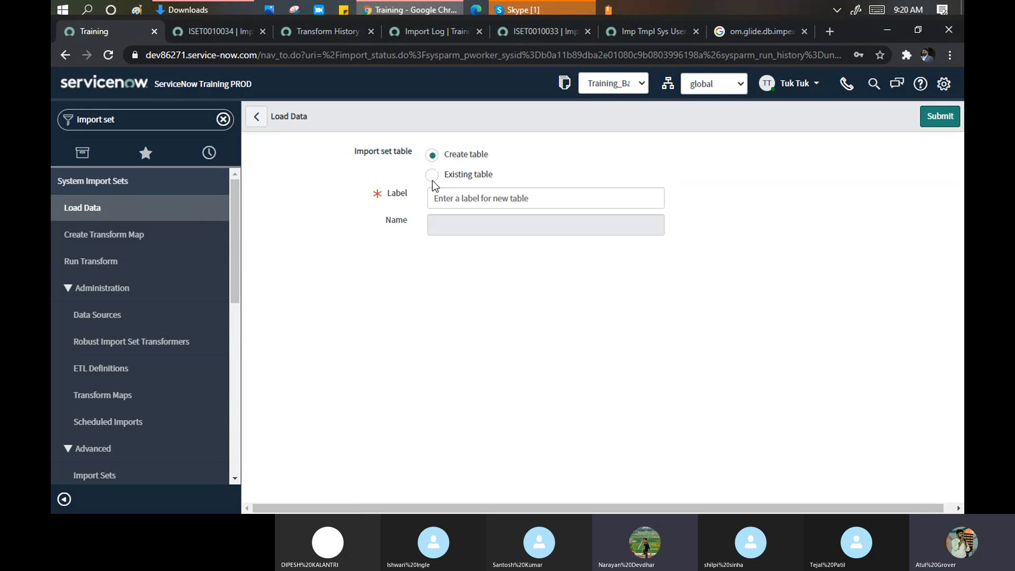
{"action": "left_click", "coordinate": [432, 177]}
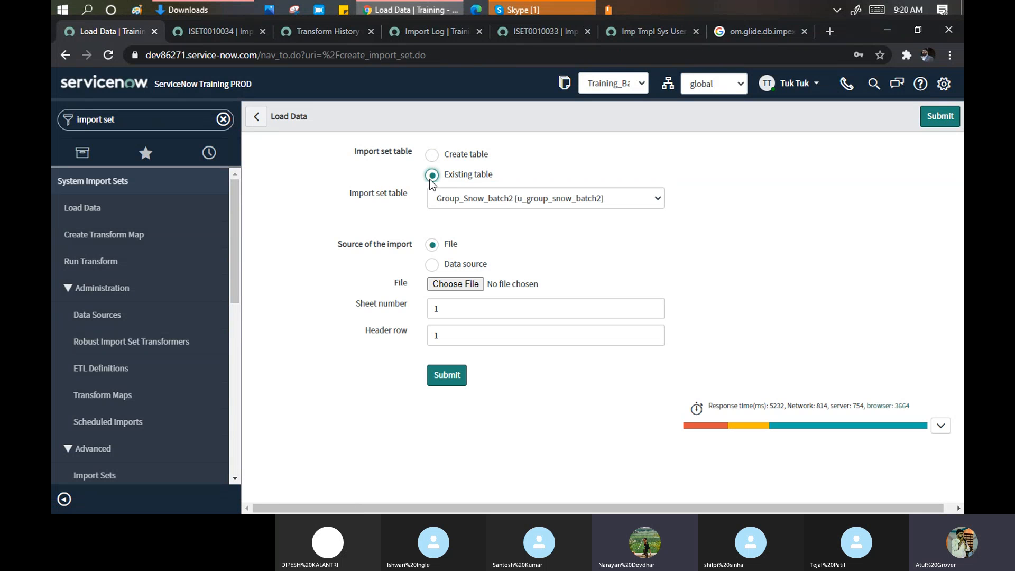
{"action": "left_click", "coordinate": [446, 284]}
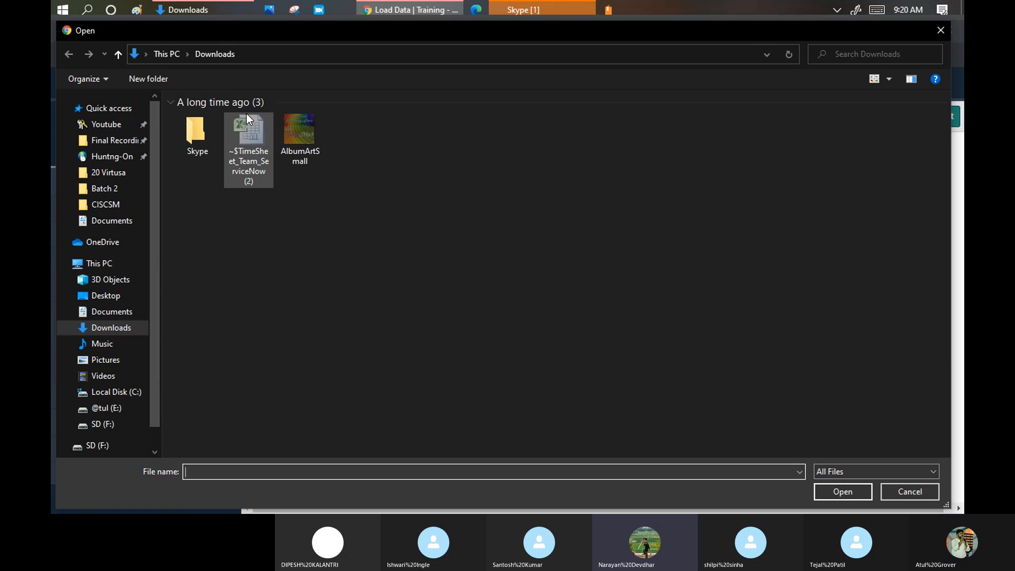
{"action": "left_click", "coordinate": [246, 135]}
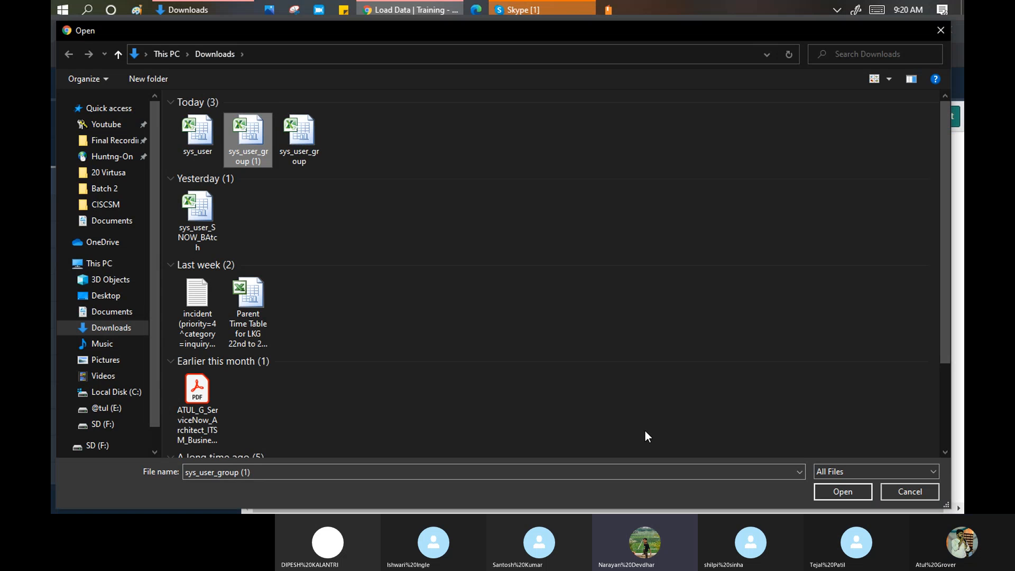
{"action": "left_click", "coordinate": [842, 495]}
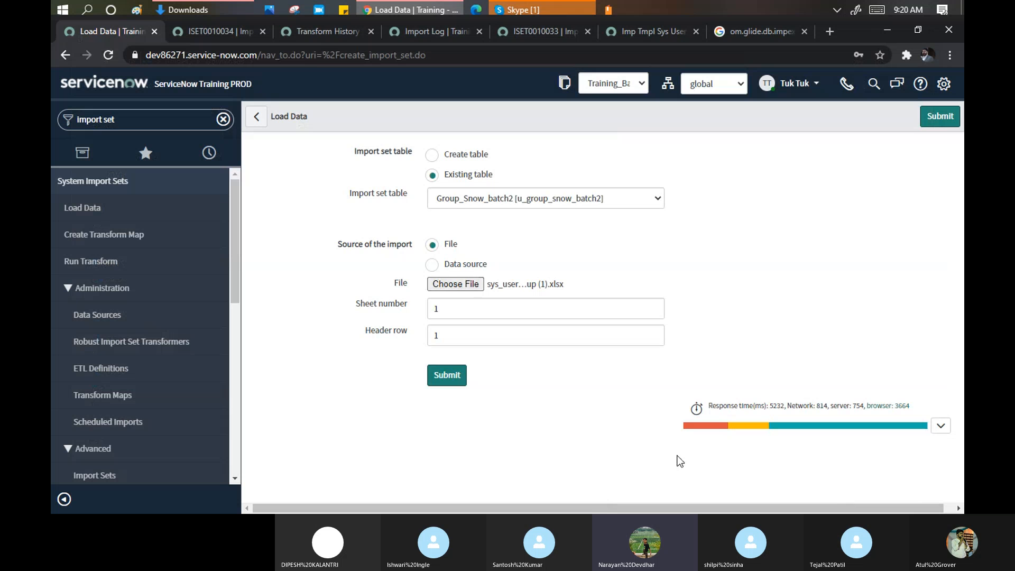
{"action": "left_click", "coordinate": [451, 382]}
- Mute a side participant and the featured participant in the Training Batch2 Skype call
{"action": "left_click", "coordinate": [526, 8]}
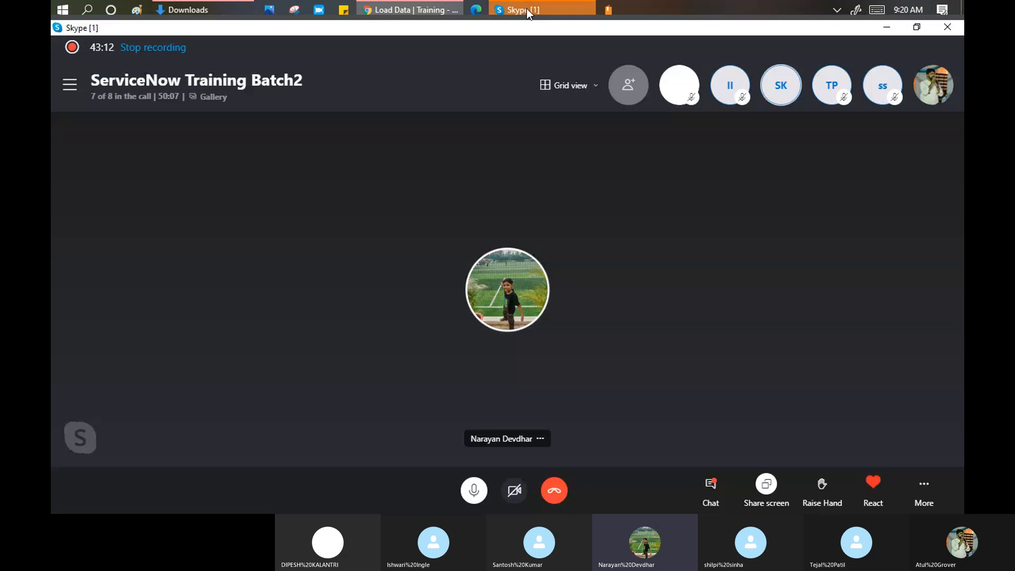
{"action": "left_click", "coordinate": [788, 95]}
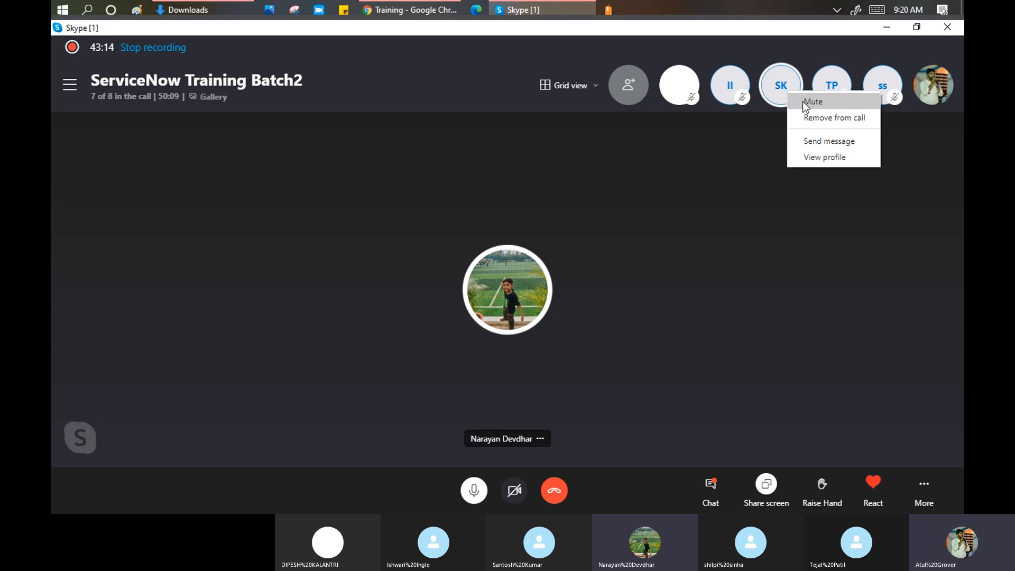
{"action": "left_click", "coordinate": [802, 100]}
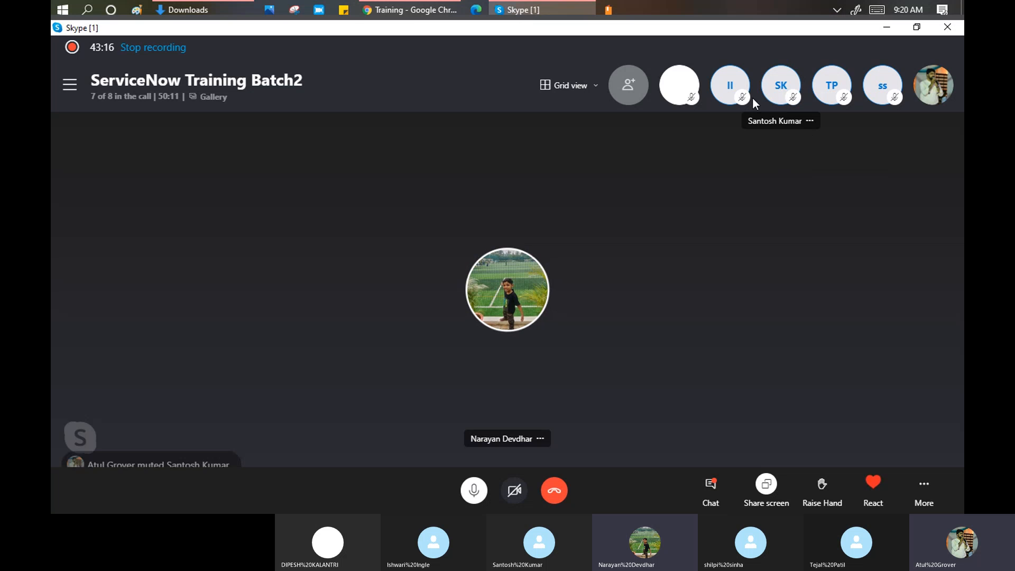
{"action": "left_click", "coordinate": [412, 10]}
{"action": "left_click", "coordinate": [522, 11]}
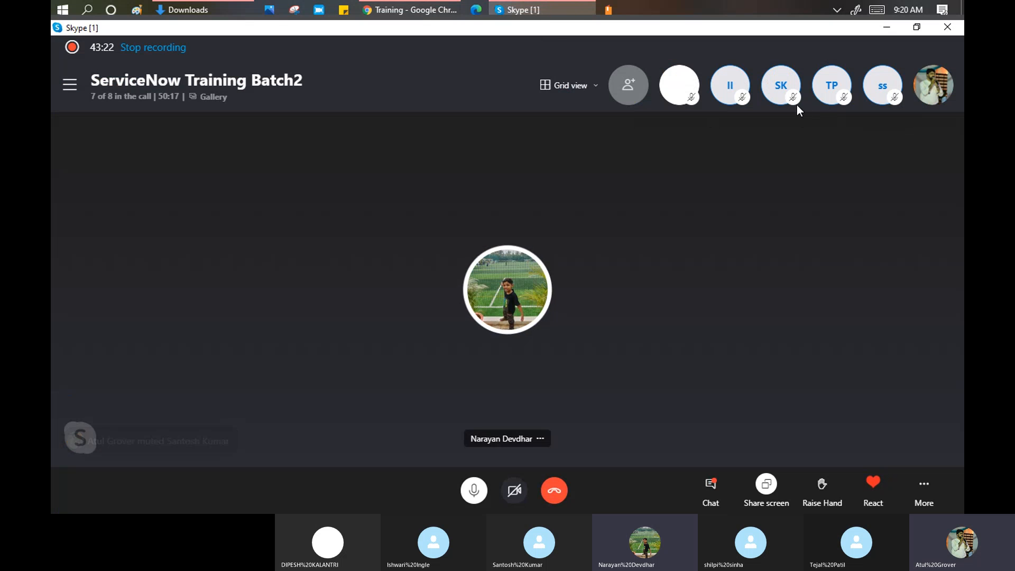
{"action": "right_click", "coordinate": [528, 292]}
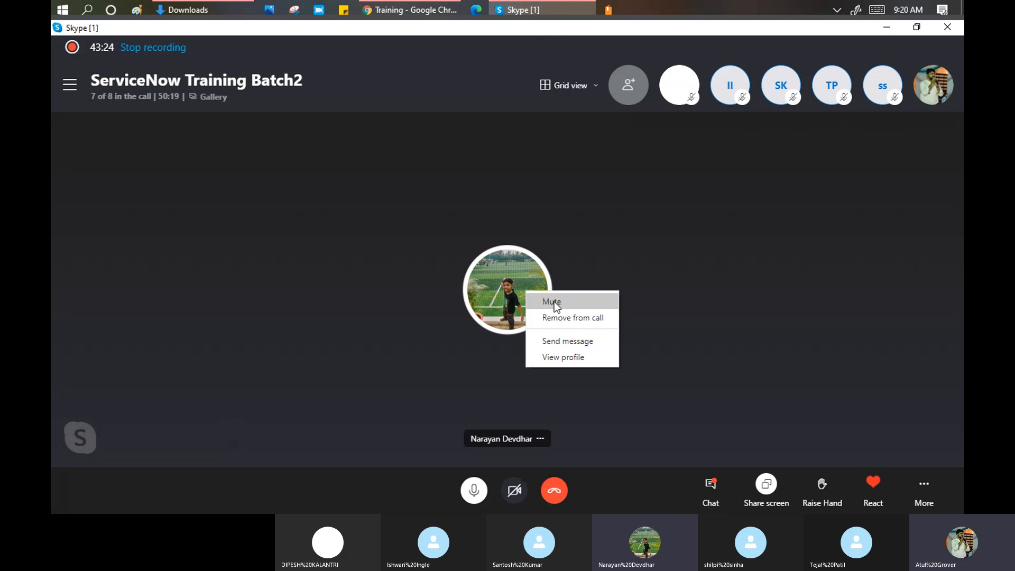
{"action": "left_click", "coordinate": [554, 300]}
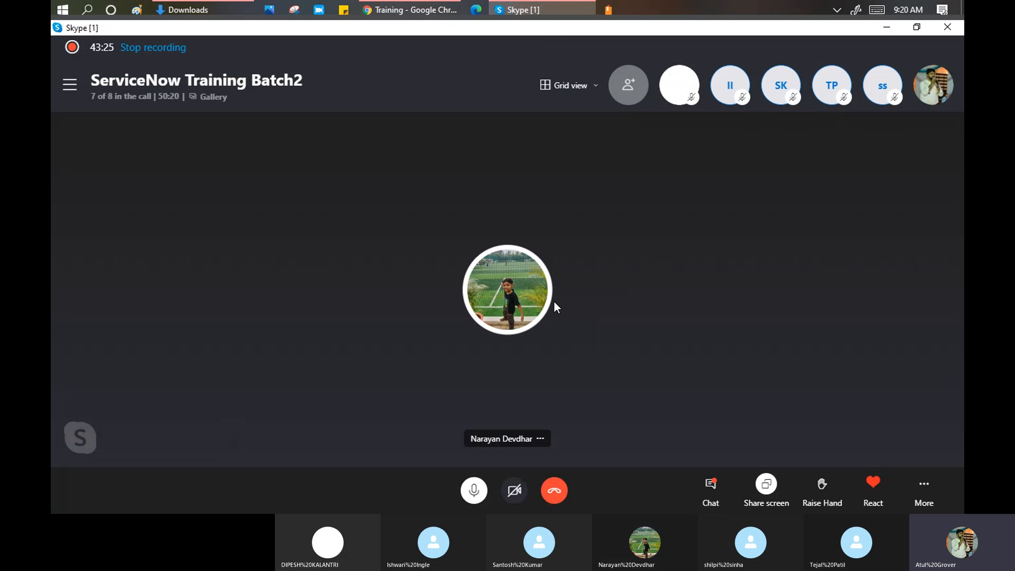
{"action": "left_click", "coordinate": [410, 10]}
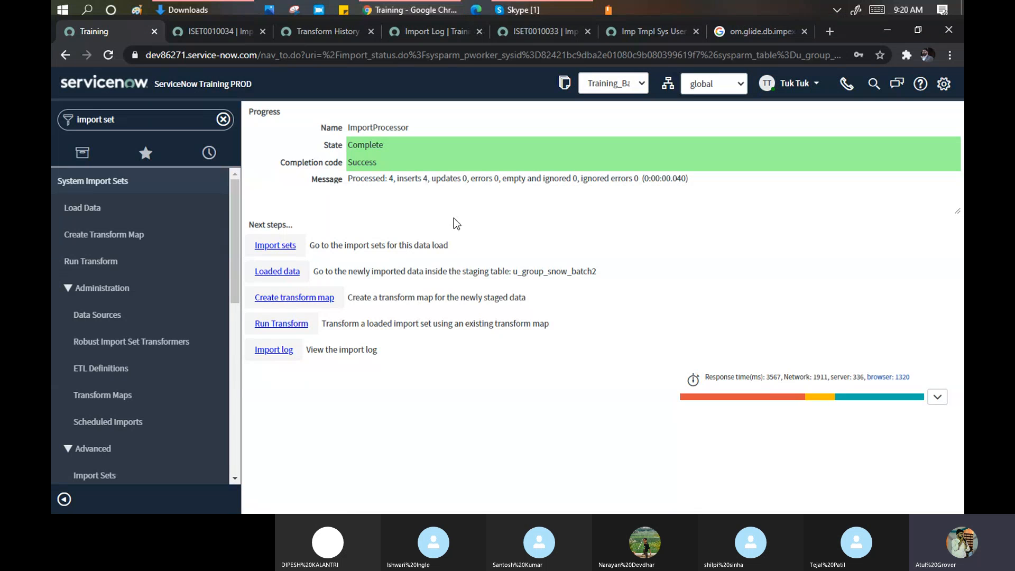
- Transform the loaded import set with the Group Snow map and open ISET0010035 in a new tab
{"action": "left_click", "coordinate": [290, 325]}
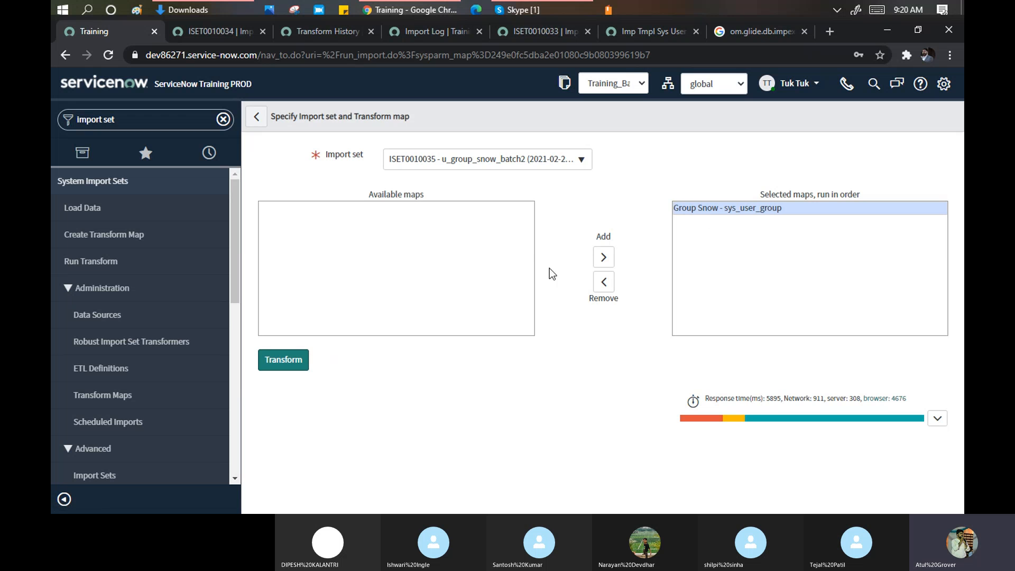
{"action": "left_click", "coordinate": [294, 364]}
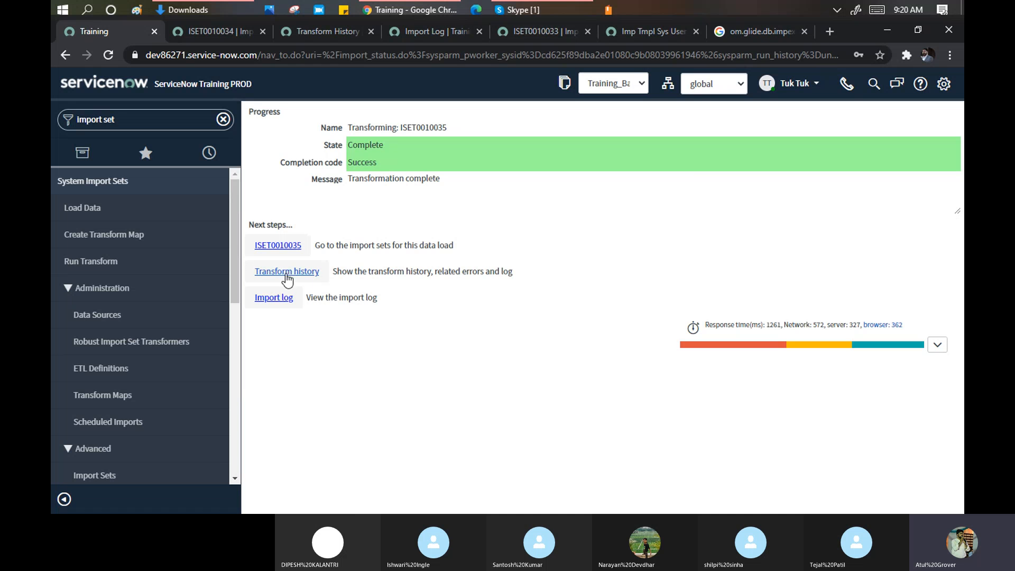
{"action": "left_click", "coordinate": [287, 253], "text": "ctrl"}
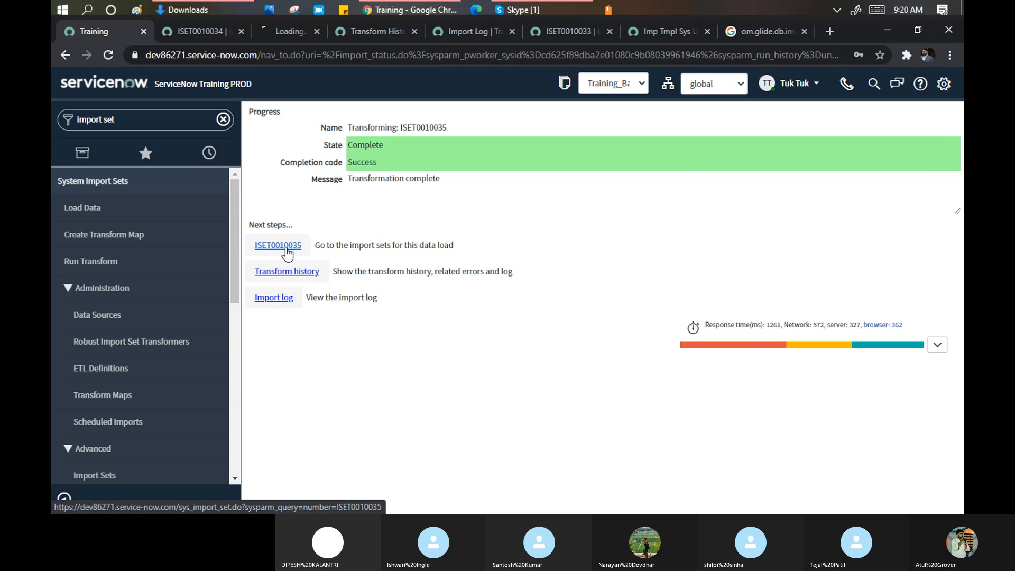
- Highlight ISET0010035's four target records: Atul1, Tuktuk, Admin ignored, second Tuktuk updated
{"action": "left_click", "coordinate": [284, 32]}
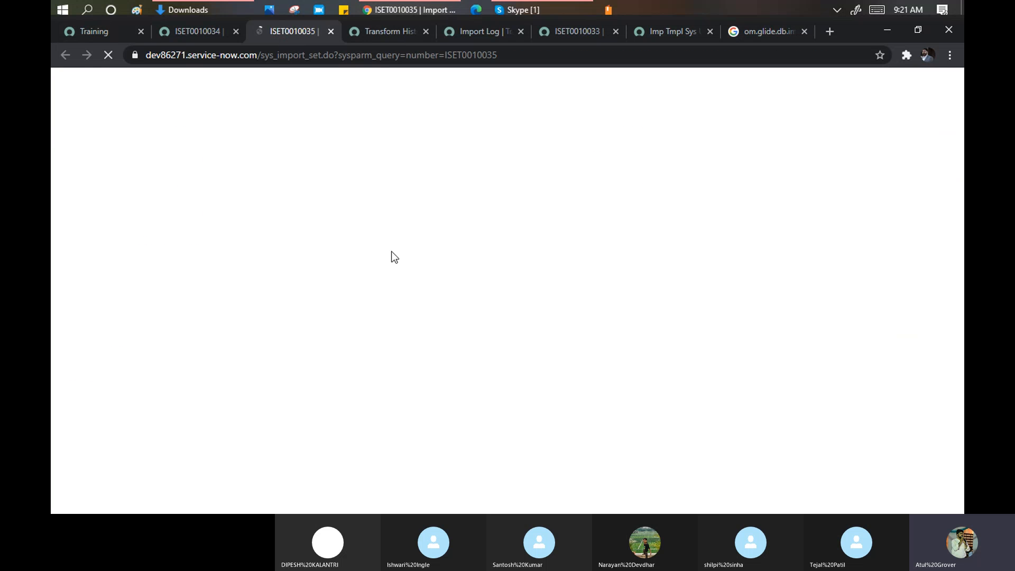
{"action": "scroll", "coordinate": [428, 239], "scroll_direction": "down", "scroll_amount": 4}
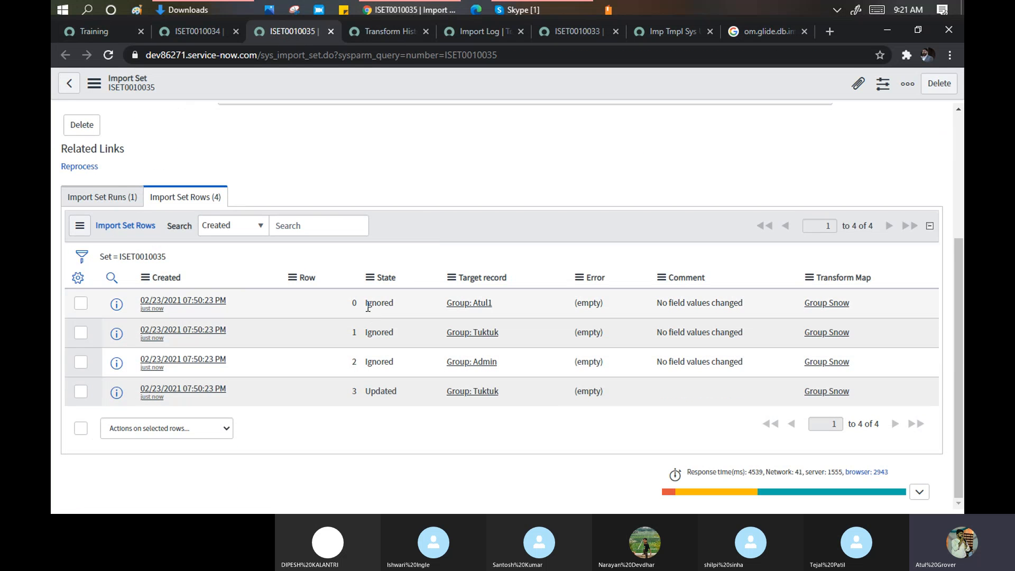
{"action": "left_click_drag", "start_coordinate": [499, 300], "coordinate": [450, 313]}
{"action": "left_click_drag", "start_coordinate": [512, 335], "coordinate": [443, 338]}
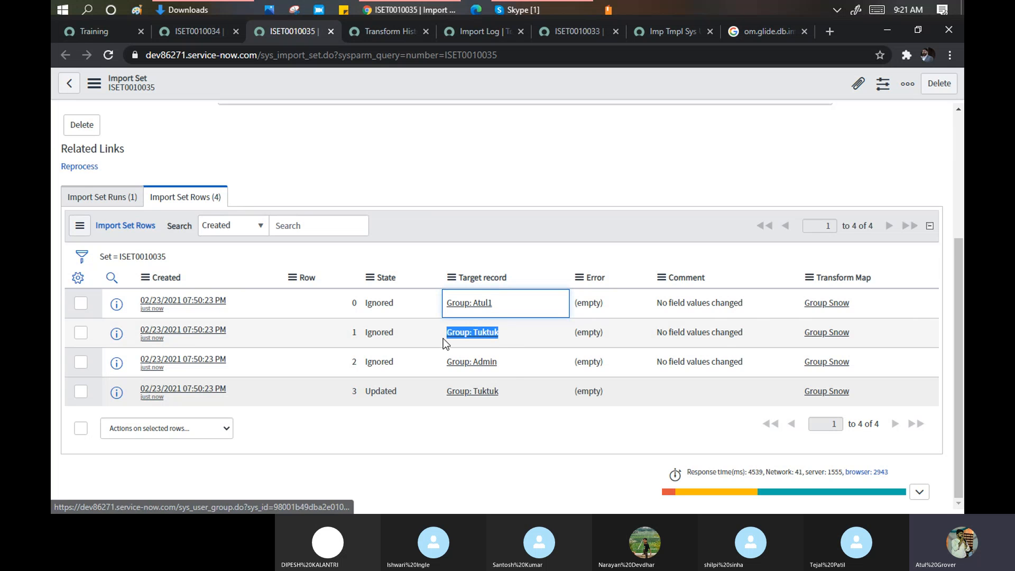
{"action": "left_click_drag", "start_coordinate": [509, 361], "coordinate": [435, 359]}
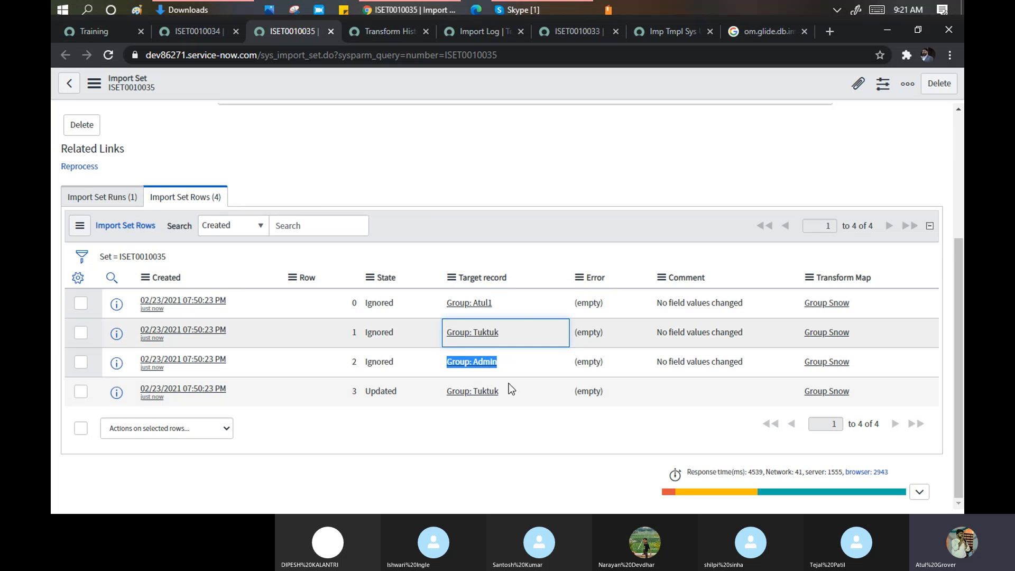
{"action": "left_click_drag", "start_coordinate": [501, 391], "coordinate": [348, 383]}
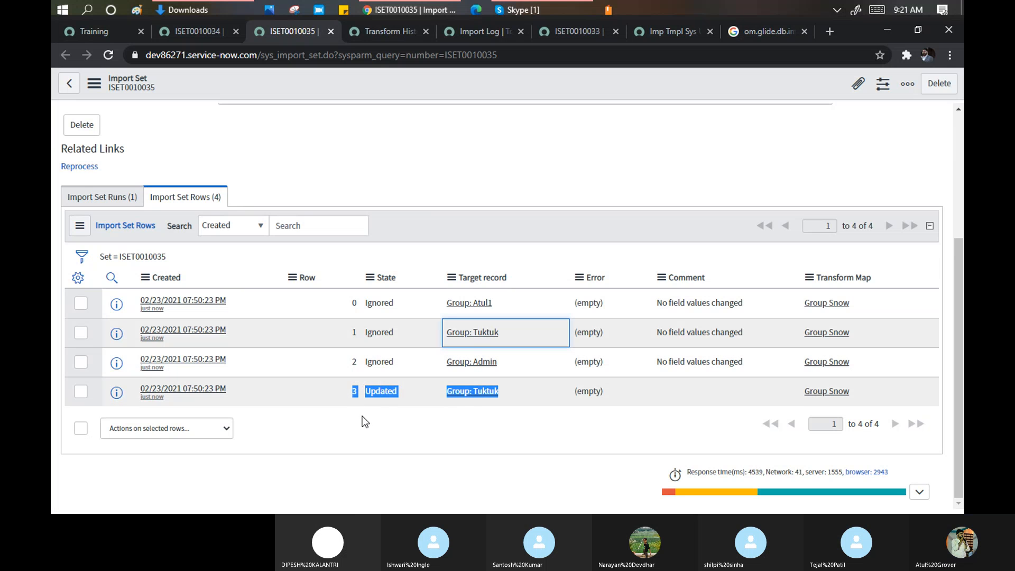
- Google 'coelsec in sevcienow' in a new tab, then reopen sys_user_group (1) from Downloads
{"action": "left_click", "coordinate": [833, 31]}
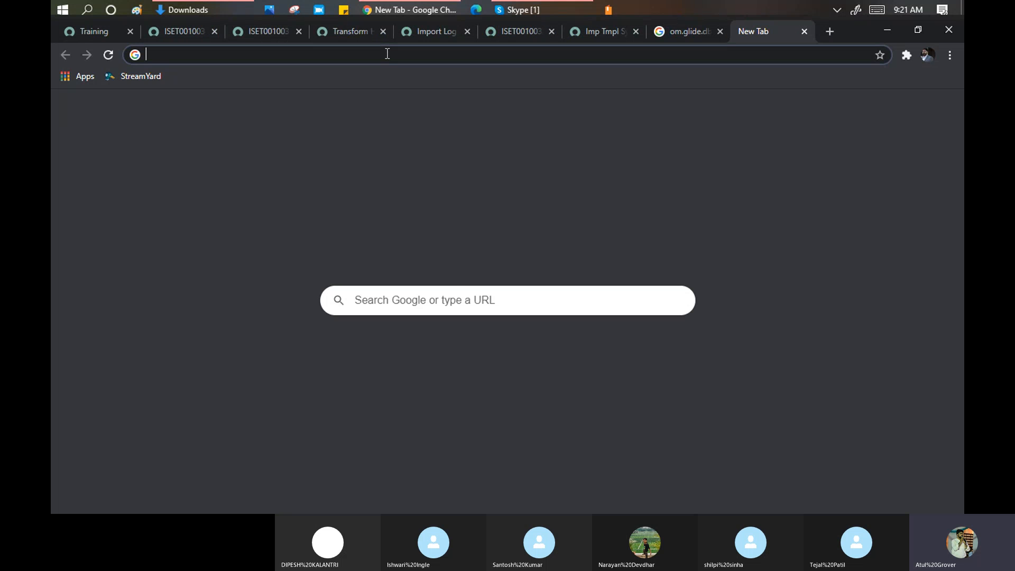
{"action": "type", "text": "coelse"}
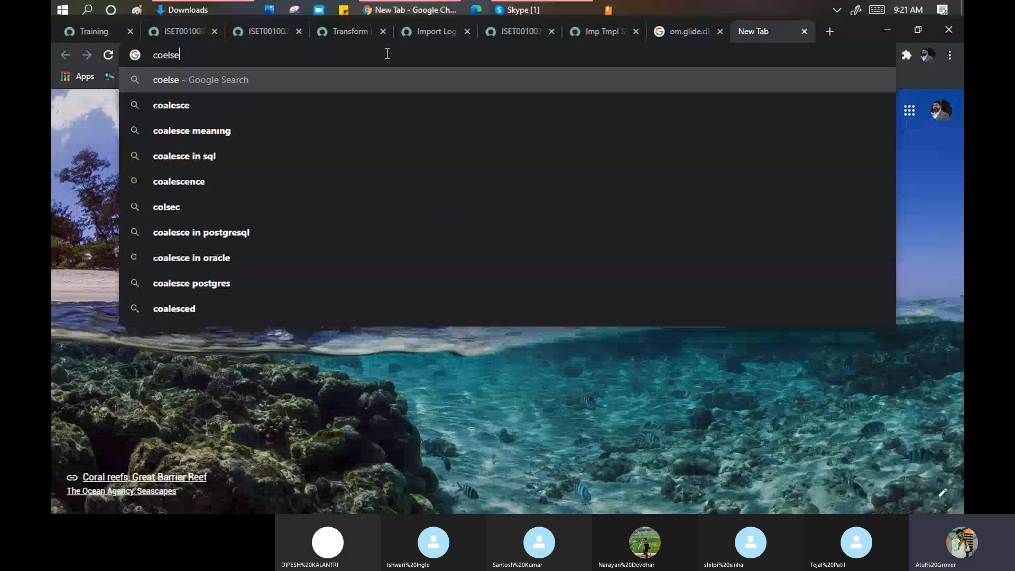
{"action": "type", "text": "c in"}
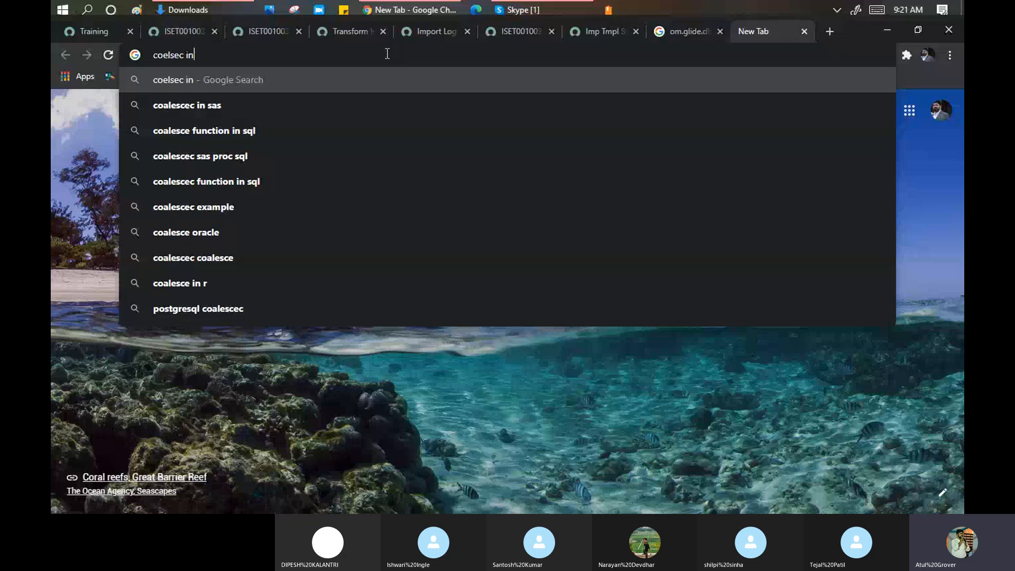
{"action": "type", "text": " sevcienow"}
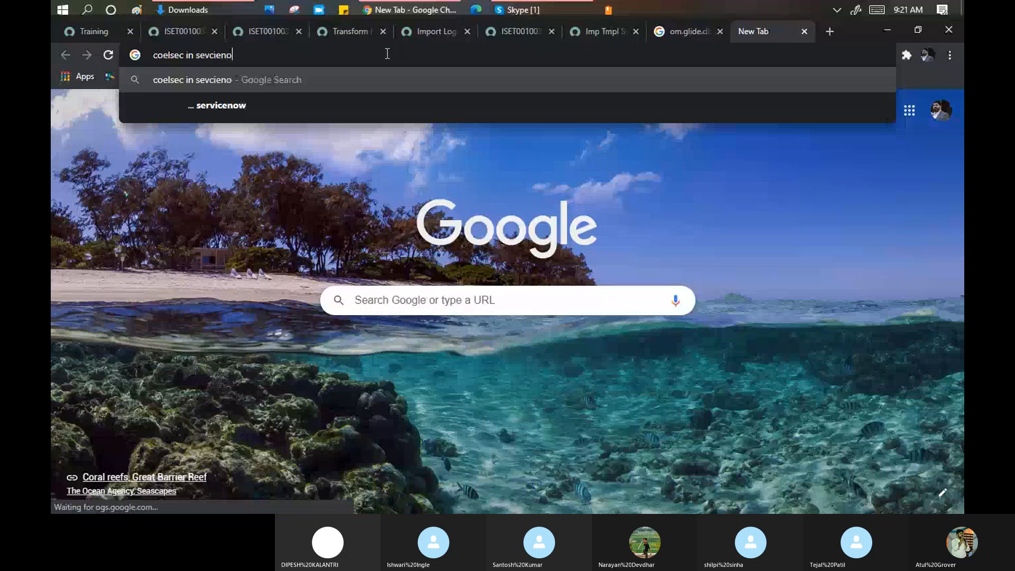
{"action": "key", "text": "Return"}
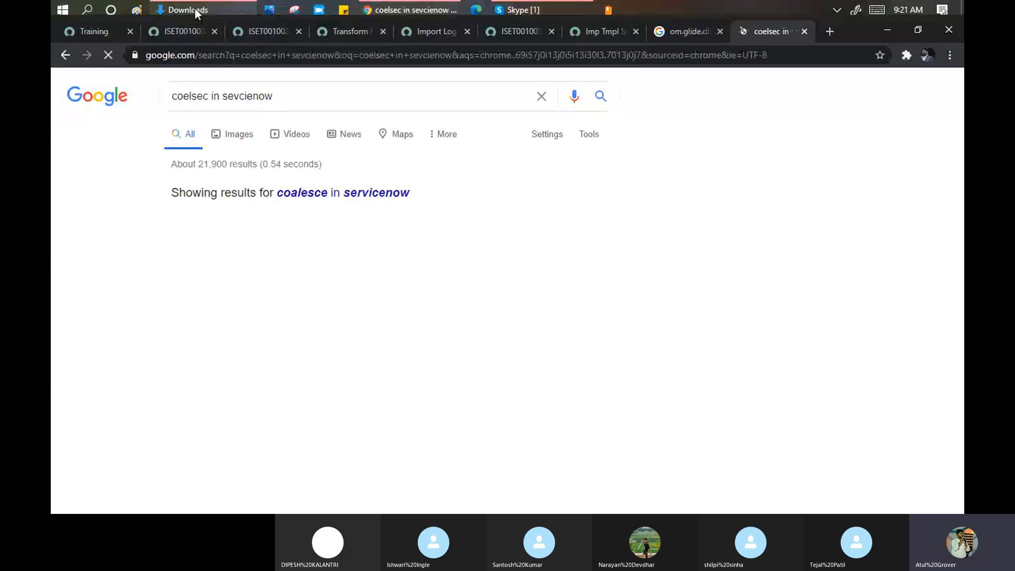
{"action": "left_click", "coordinate": [195, 9]}
{"action": "double_click", "coordinate": [230, 170]}
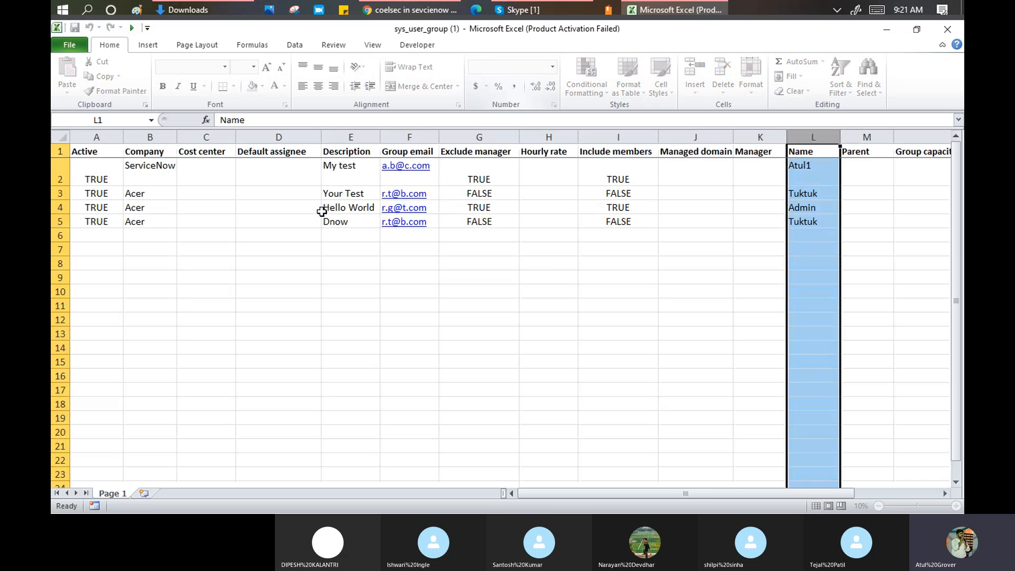
{"action": "left_click", "coordinate": [725, 245]}
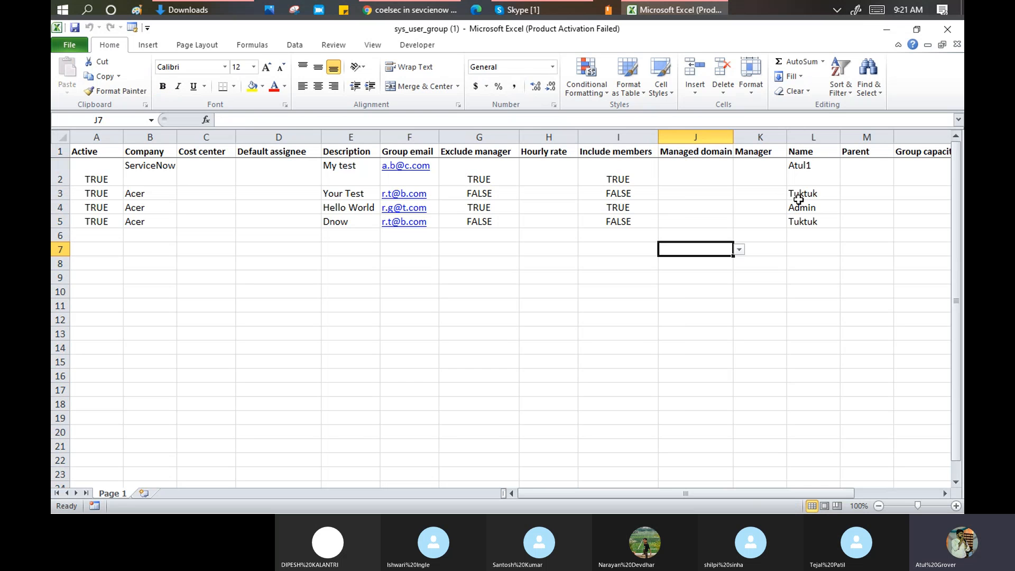
{"action": "left_click", "coordinate": [643, 400]}
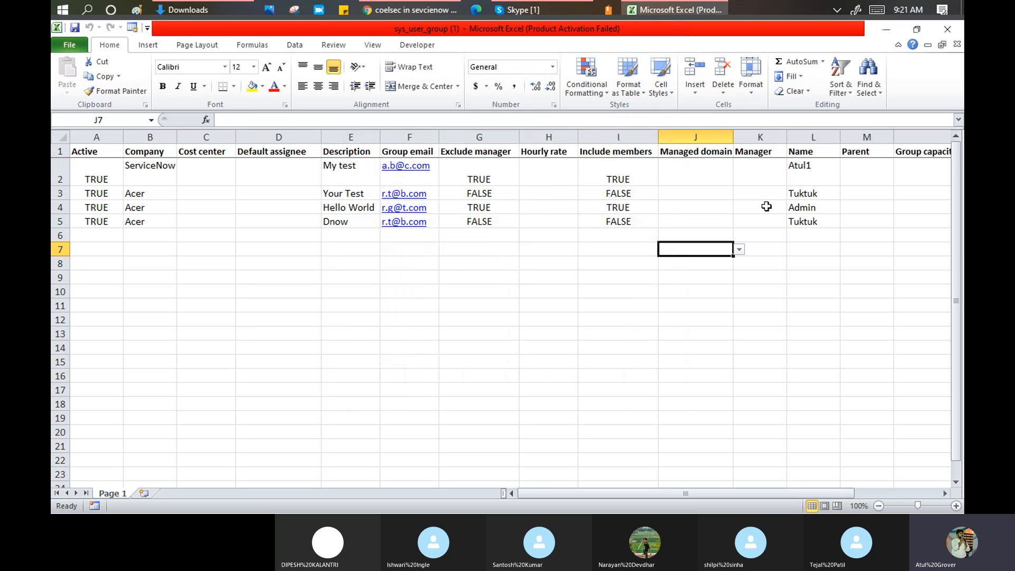
{"action": "left_click", "coordinate": [793, 164]}
{"action": "left_click_drag", "start_coordinate": [797, 185], "coordinate": [91, 205]}
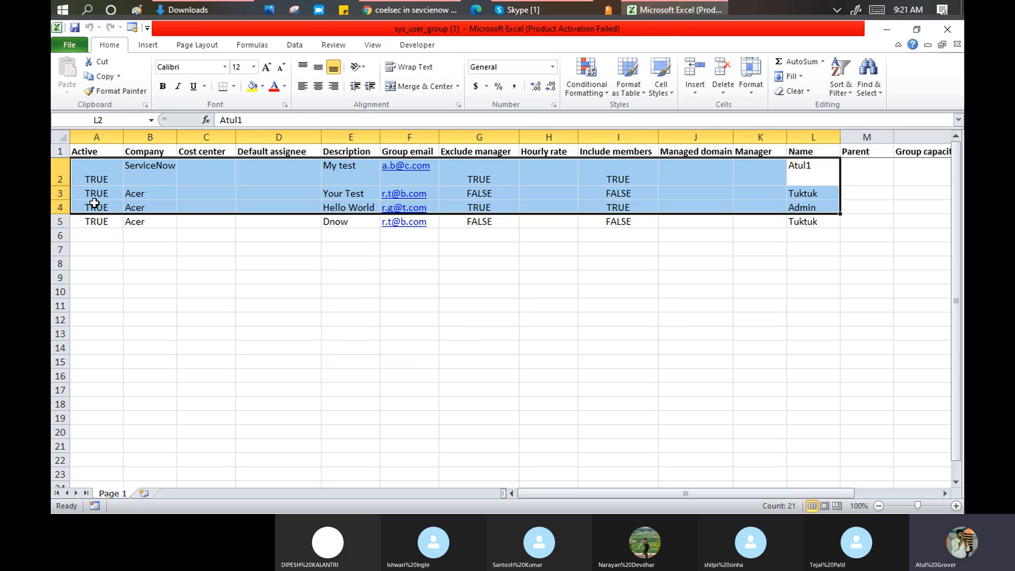
{"action": "left_click", "coordinate": [806, 222]}
{"action": "left_click", "coordinate": [808, 195]}
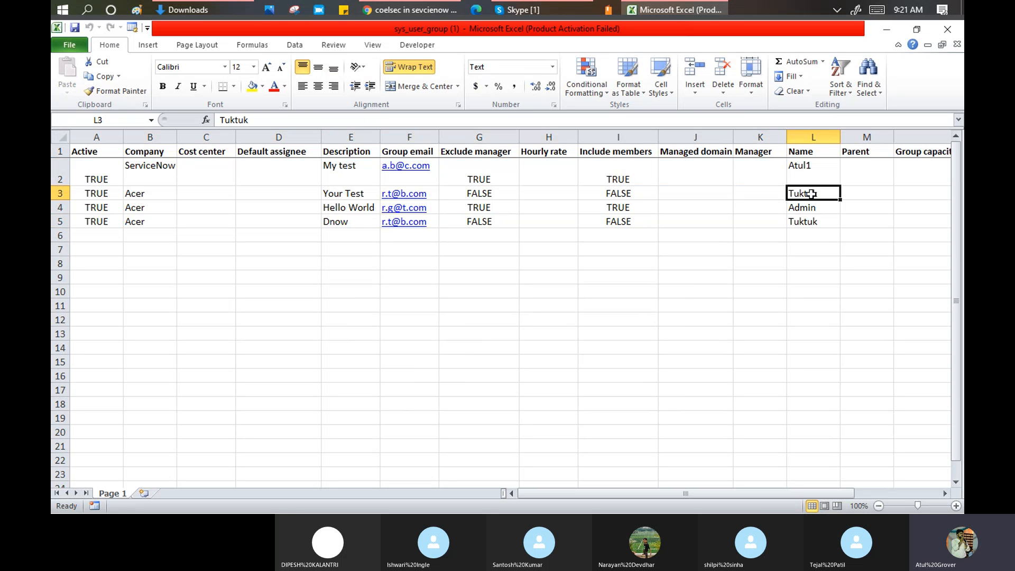
{"action": "left_click", "coordinate": [810, 221]}
{"action": "left_click", "coordinate": [350, 222]}
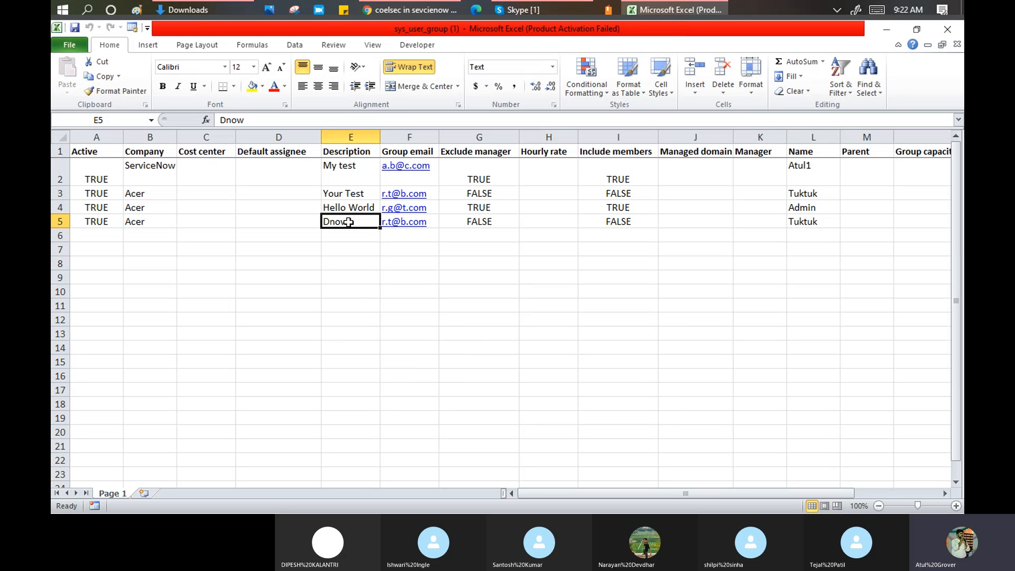
{"action": "left_click", "coordinate": [406, 11]}
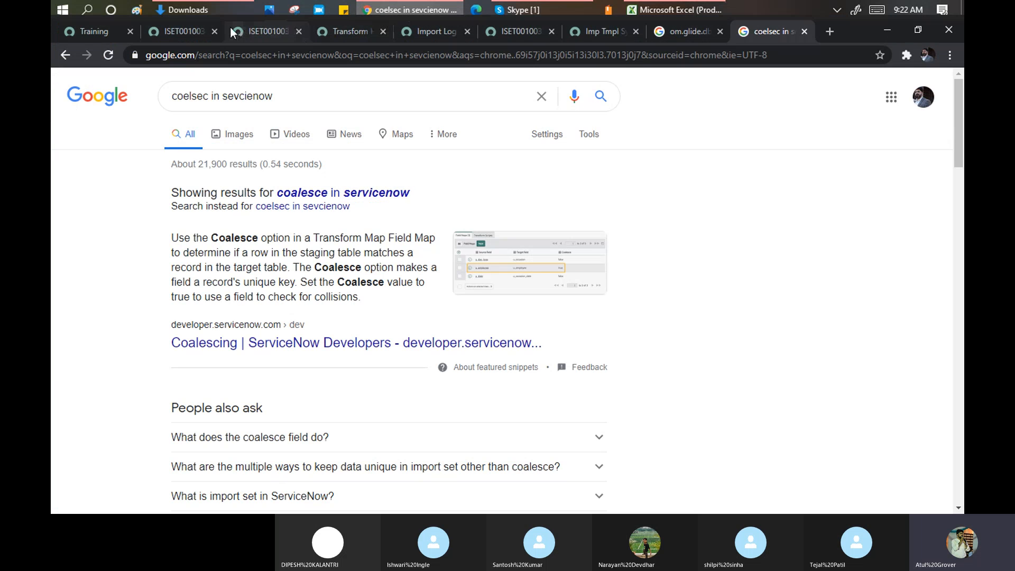
{"action": "left_click", "coordinate": [256, 33]}
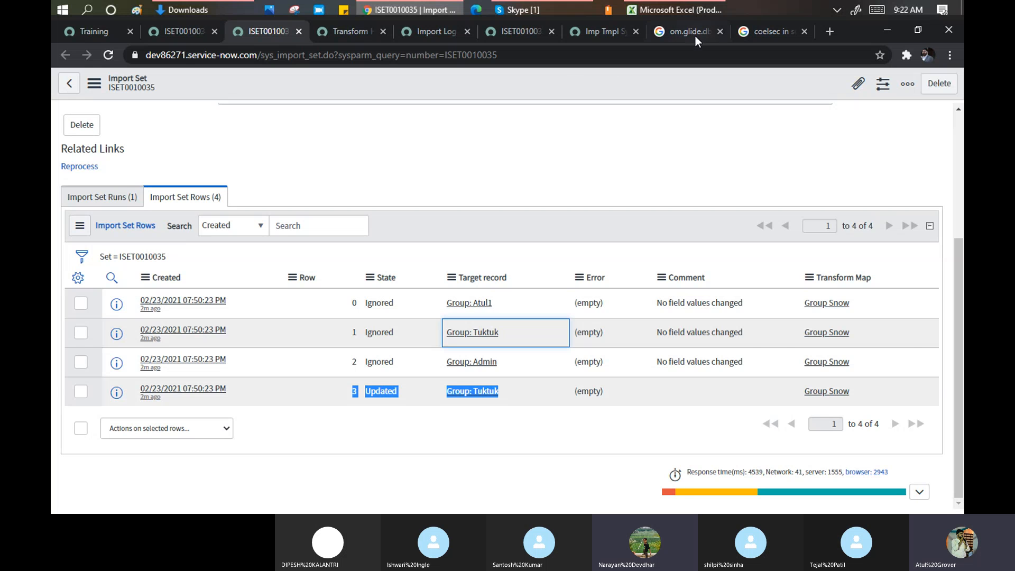
{"action": "left_click", "coordinate": [677, 9]}
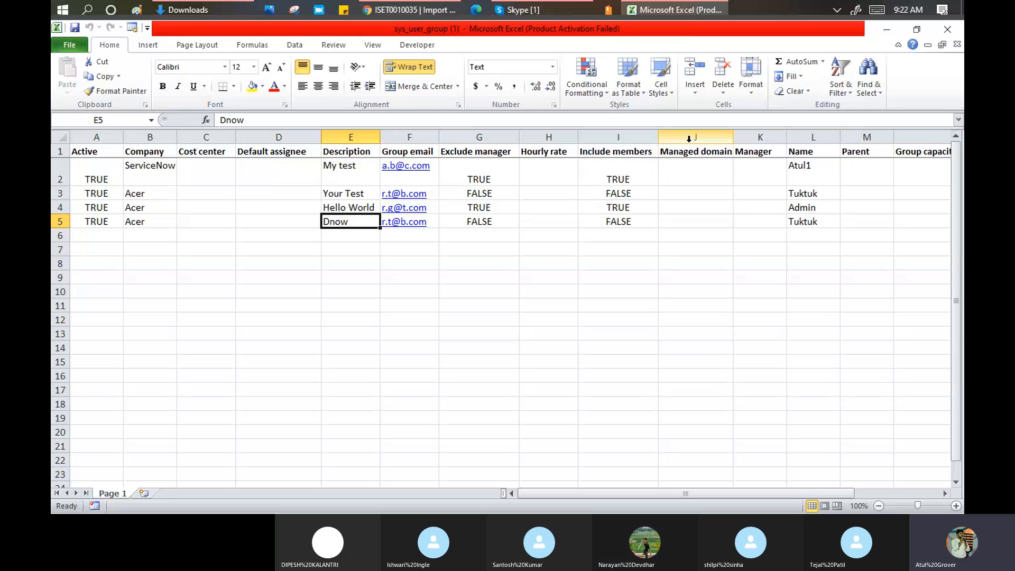
{"action": "left_click", "coordinate": [804, 193]}
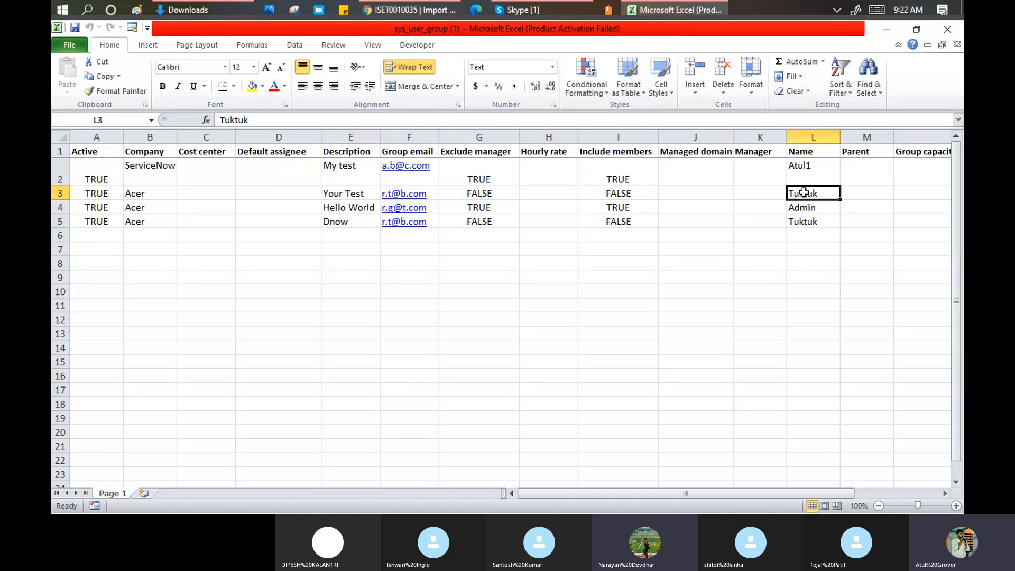
{"action": "left_click", "coordinate": [807, 219]}
{"action": "left_click", "coordinate": [809, 192]}
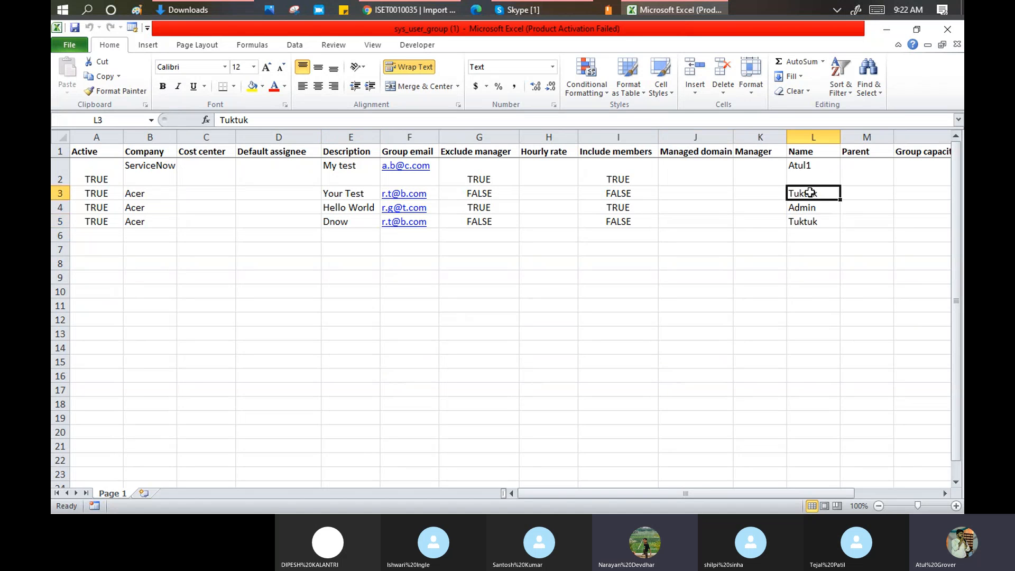
{"action": "left_click", "coordinate": [805, 221]}
{"action": "left_click", "coordinate": [821, 136]}
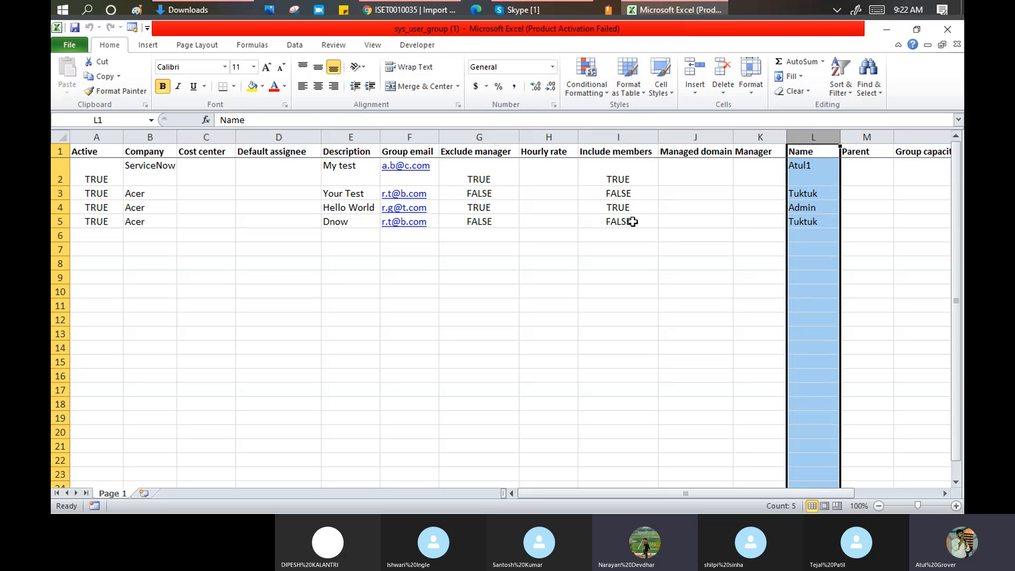
- Select each group row in turn: Atul1, Tuktuk, Admin and the Dnow Tuktuk
{"action": "left_click", "coordinate": [55, 171]}
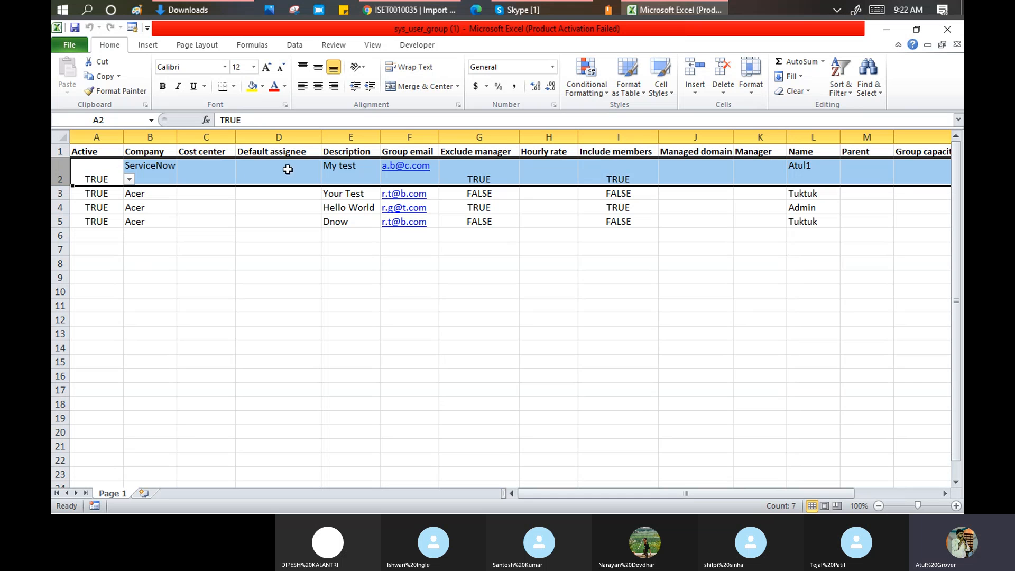
{"action": "left_click", "coordinate": [56, 194]}
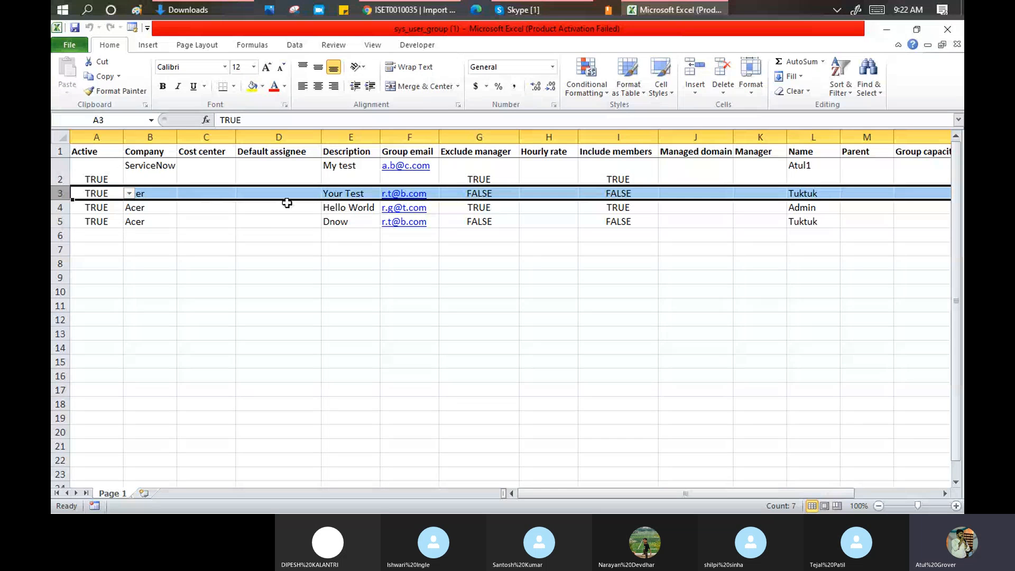
{"action": "left_click", "coordinate": [59, 207]}
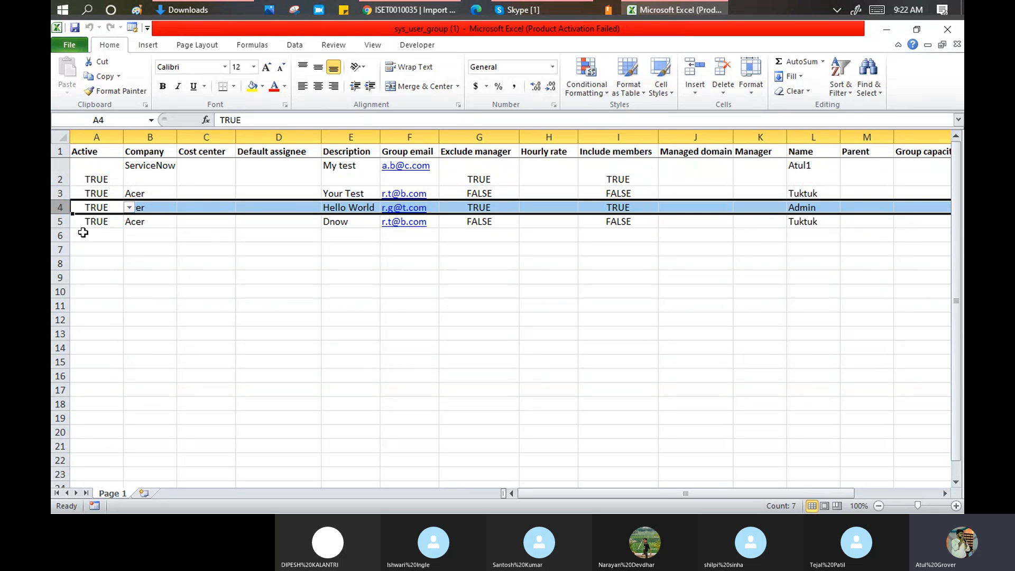
{"action": "left_click", "coordinate": [55, 222]}
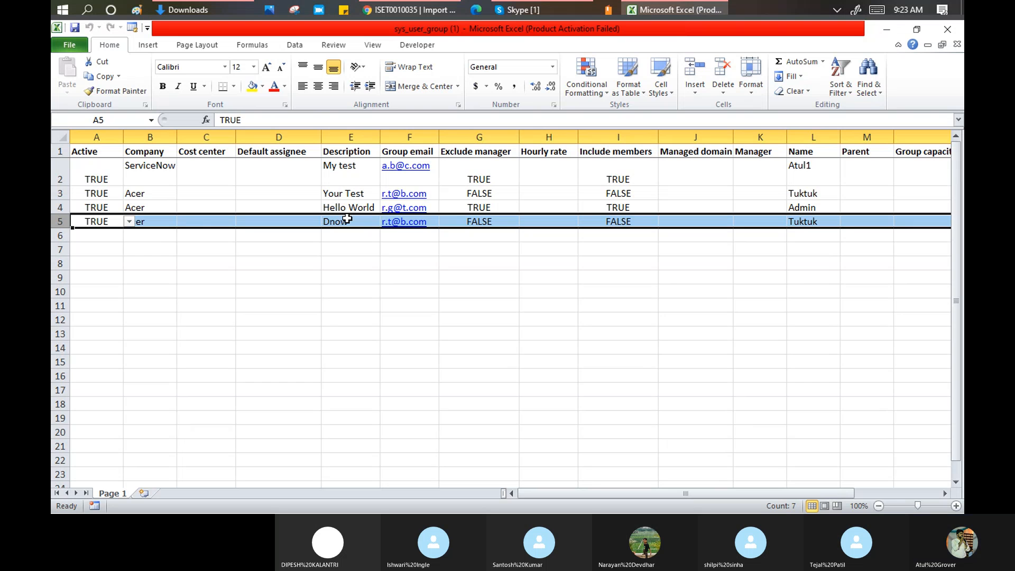
- Check the sheet's Name column, then return to the ISET0010035 import set rows
{"action": "key", "text": "alt+Tab"}
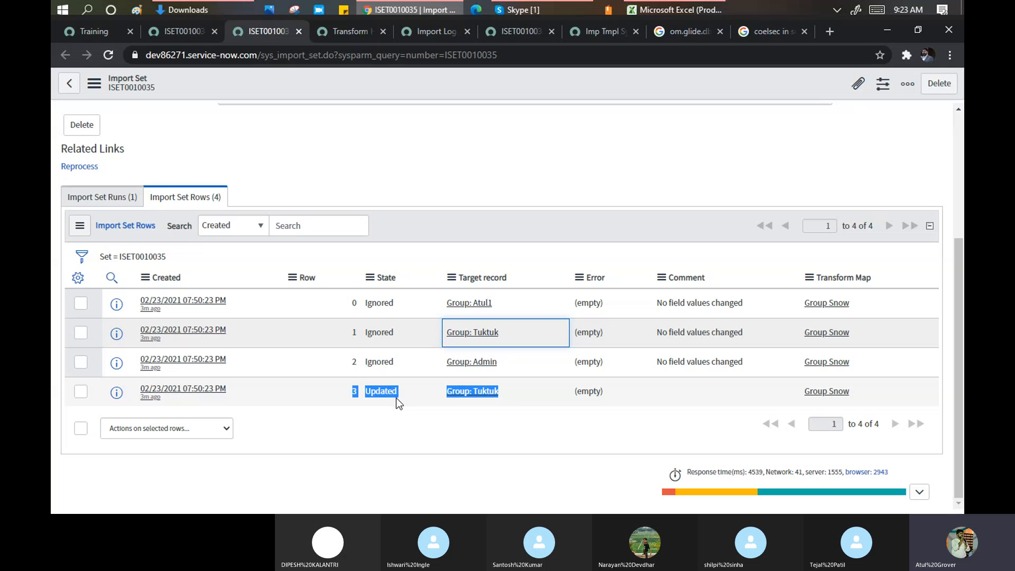
{"action": "key", "text": "alt+Tab"}
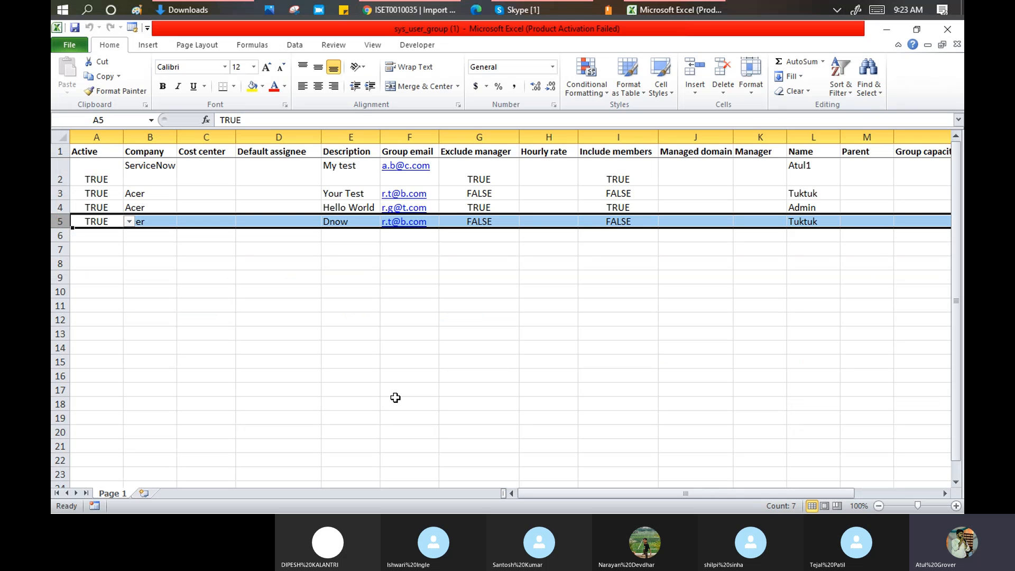
{"action": "left_click", "coordinate": [817, 132]}
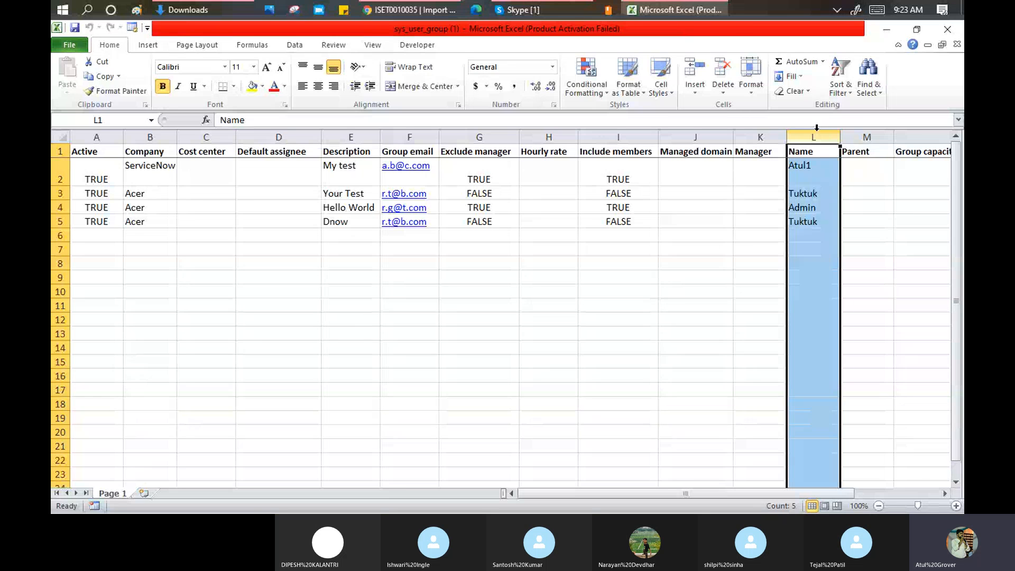
{"action": "key", "text": "alt+Tab"}
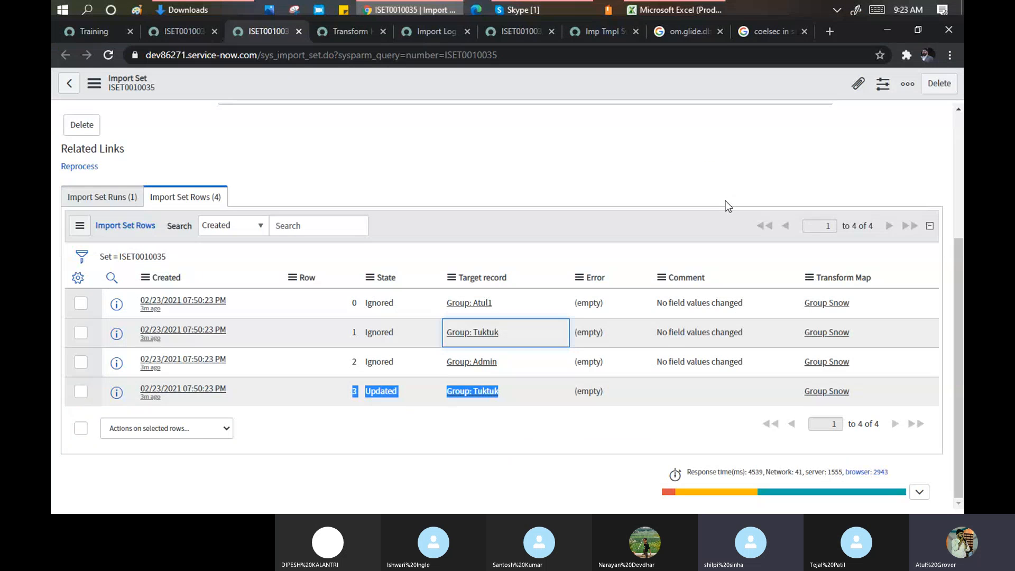
- Open 'Coalescing | ServiceNow Developers' from the coalesce results in a background tab, then return to ServiceNow
{"action": "left_click", "coordinate": [760, 33]}
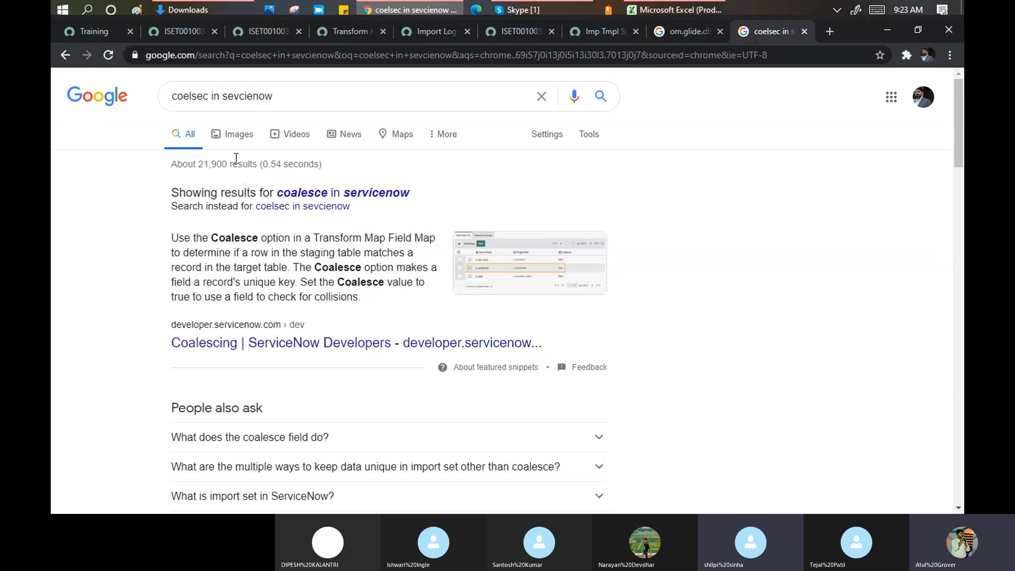
{"action": "key", "text": "alt+Tab"}
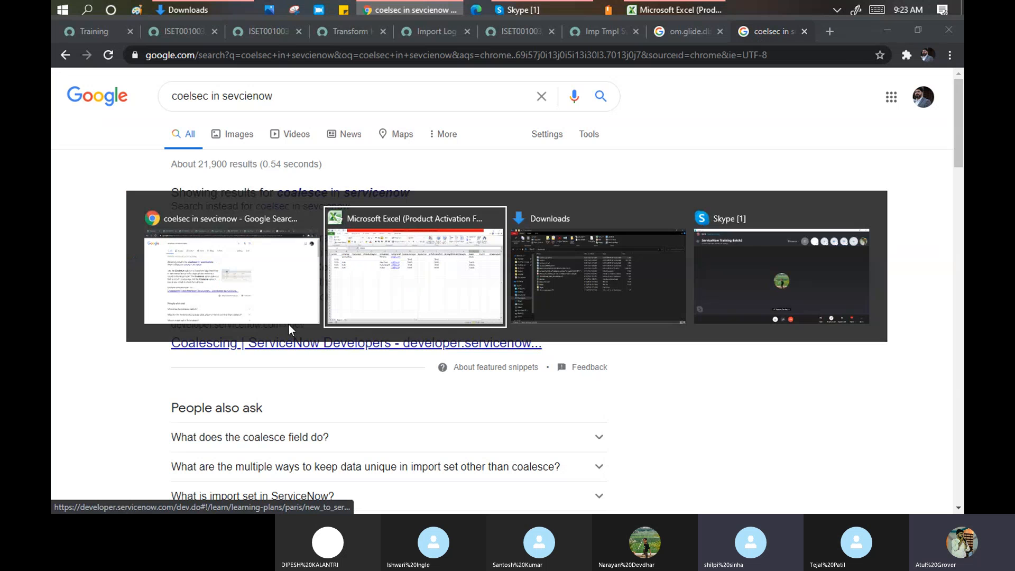
{"action": "key", "text": "alt+Tab"}
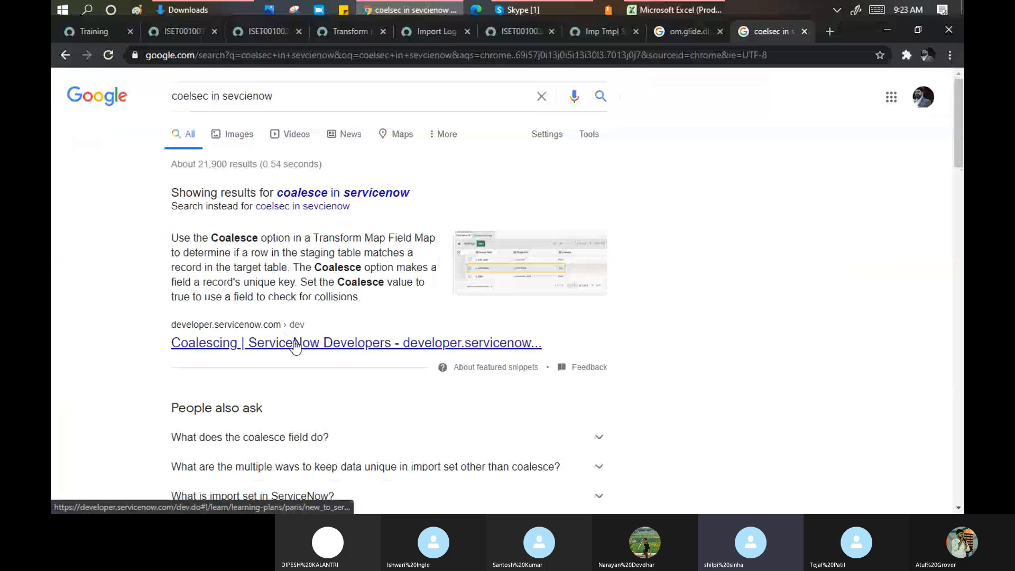
{"action": "middle_click", "coordinate": [295, 346]}
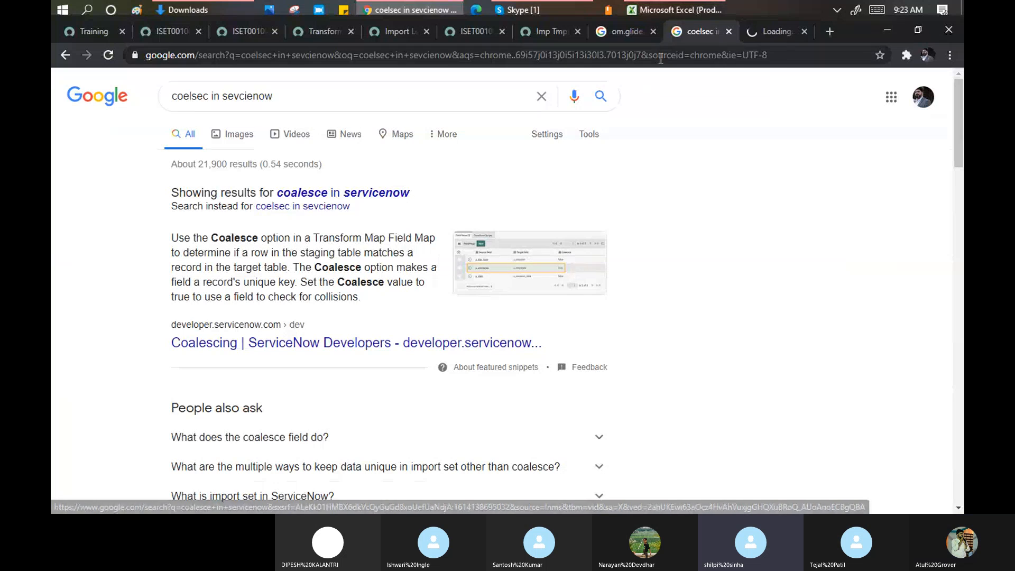
{"action": "left_click", "coordinate": [680, 8]}
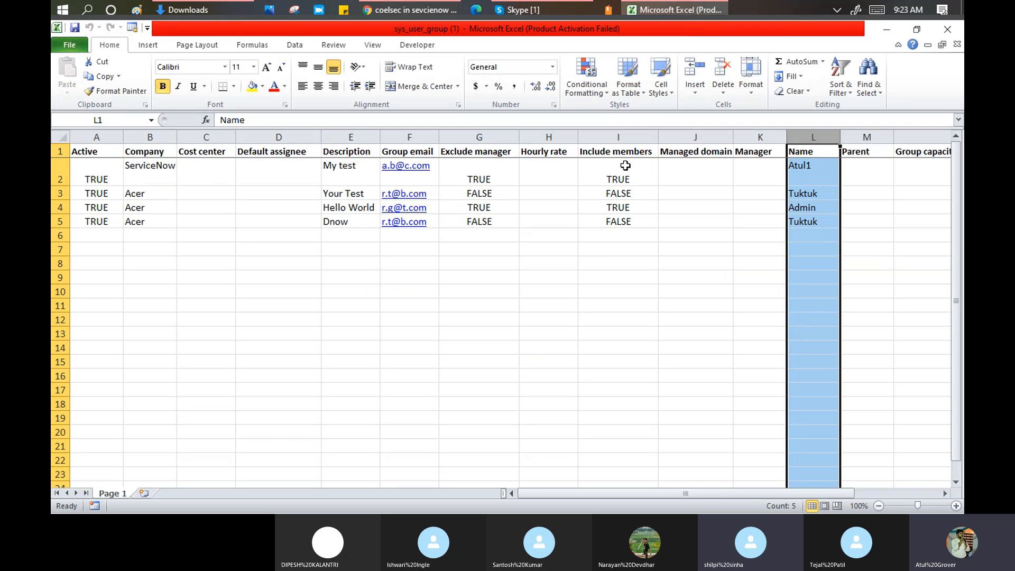
{"action": "left_click", "coordinate": [401, 9]}
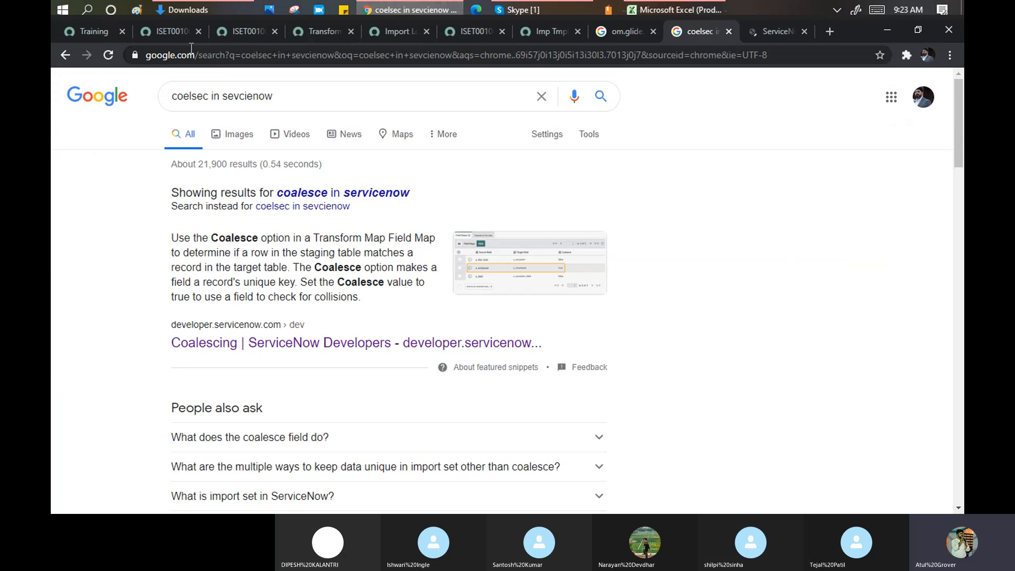
{"action": "left_click", "coordinate": [79, 37]}
- Open the Groups list in a new tab via the 'user a' navigator search and check the Tuktuk name in spreadsheet cell L5
{"action": "left_click", "coordinate": [116, 123]}
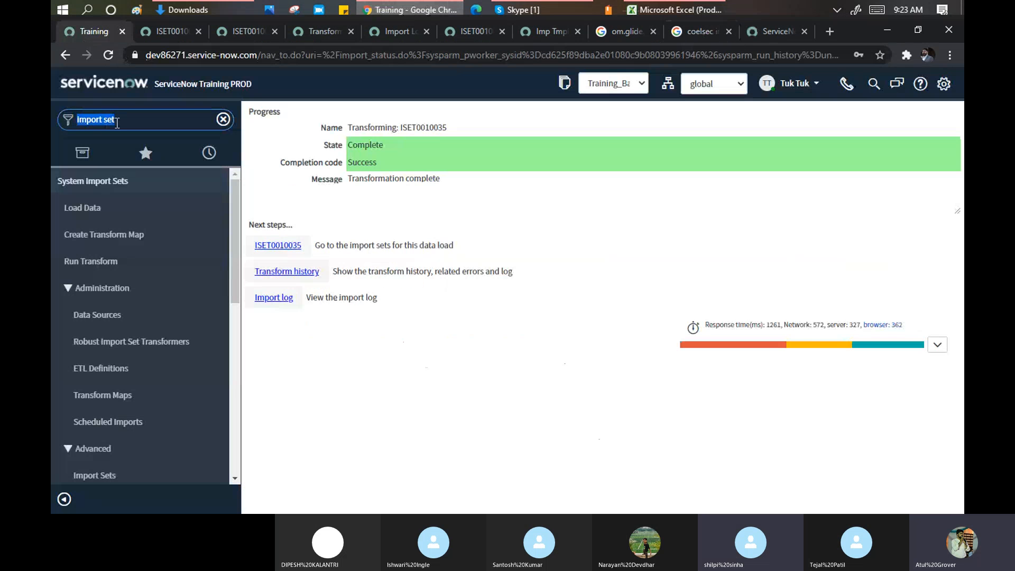
{"action": "type", "text": "user a"}
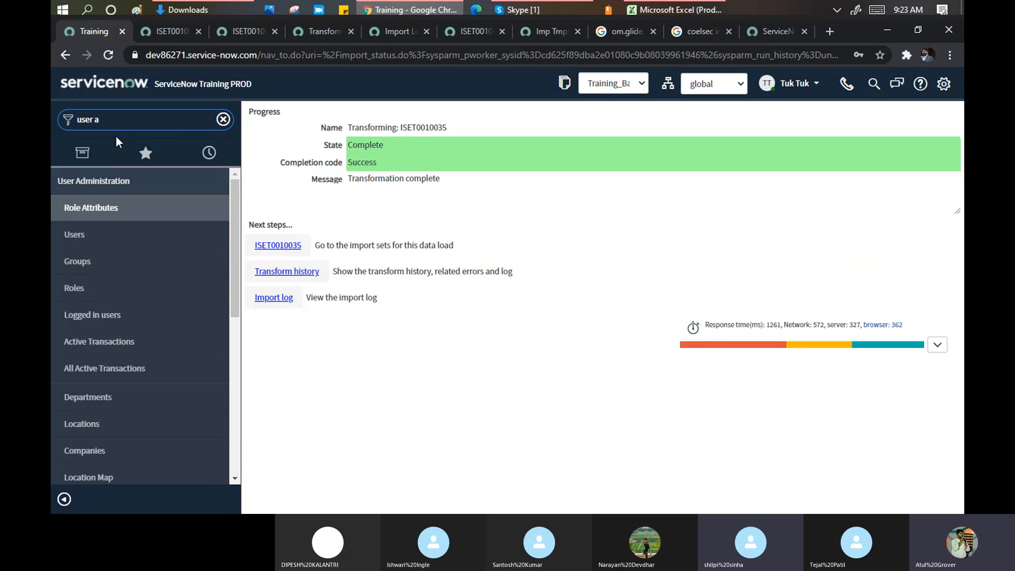
{"action": "middle_click", "coordinate": [75, 262]}
{"action": "left_click", "coordinate": [690, 9]}
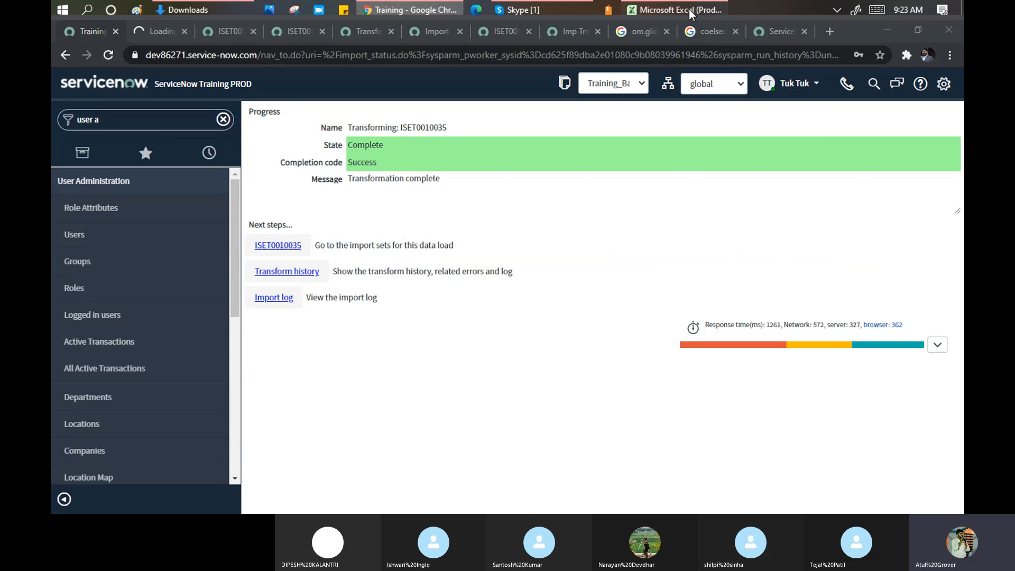
{"action": "left_click", "coordinate": [825, 224]}
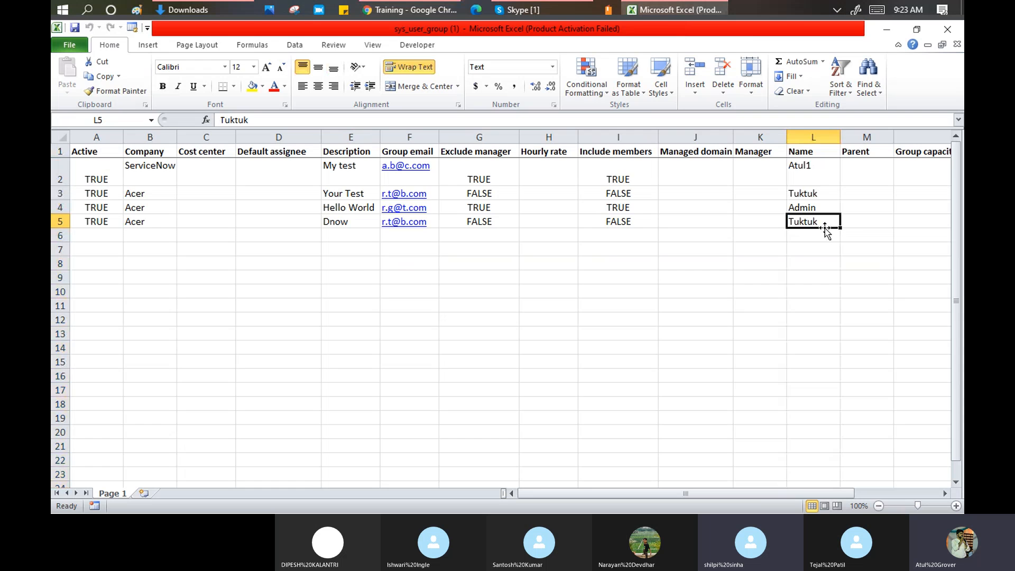
{"action": "key", "text": "alt+Tab"}
- Filter Groups by name 'tu' and open the Tuktuk group record showing description Dnow
{"action": "left_click", "coordinate": [159, 33]}
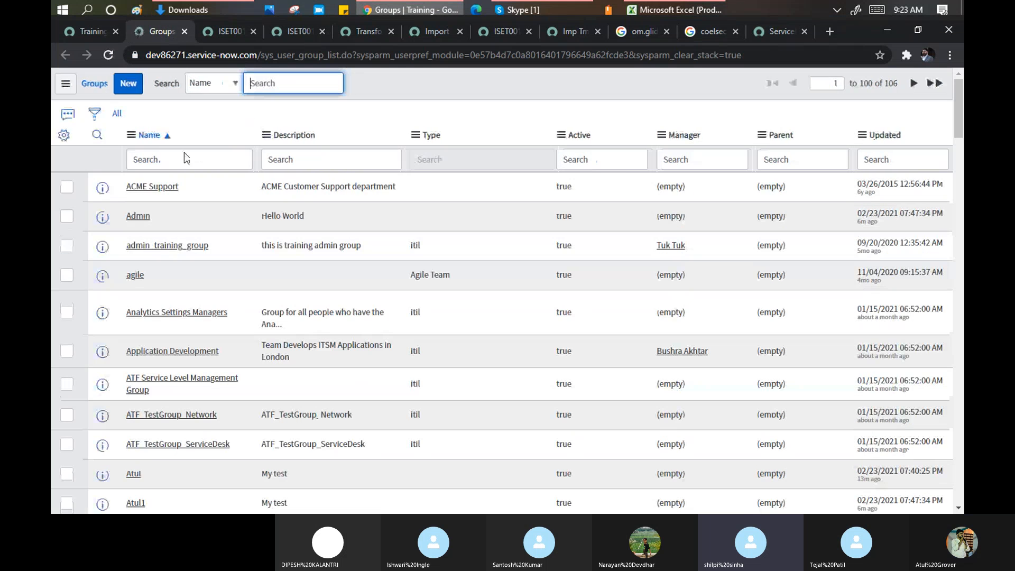
{"action": "left_click", "coordinate": [184, 156]}
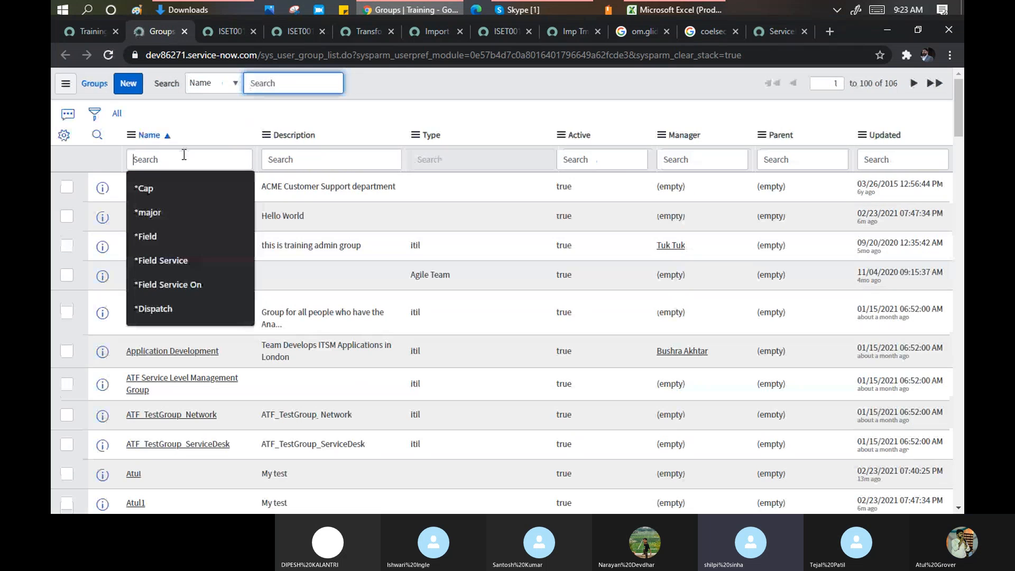
{"action": "type", "text": "tuktuk"}
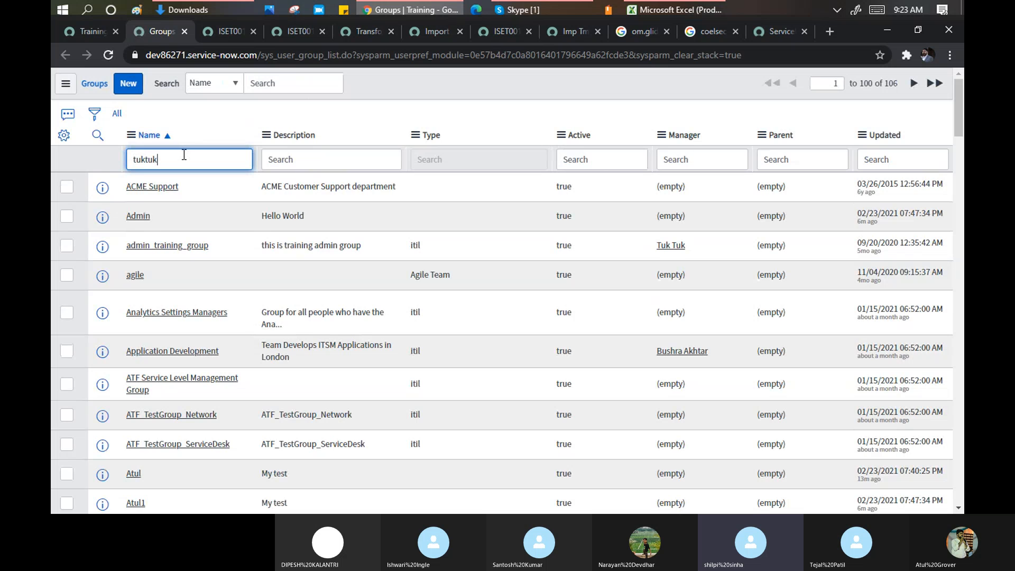
{"action": "key", "text": "Return"}
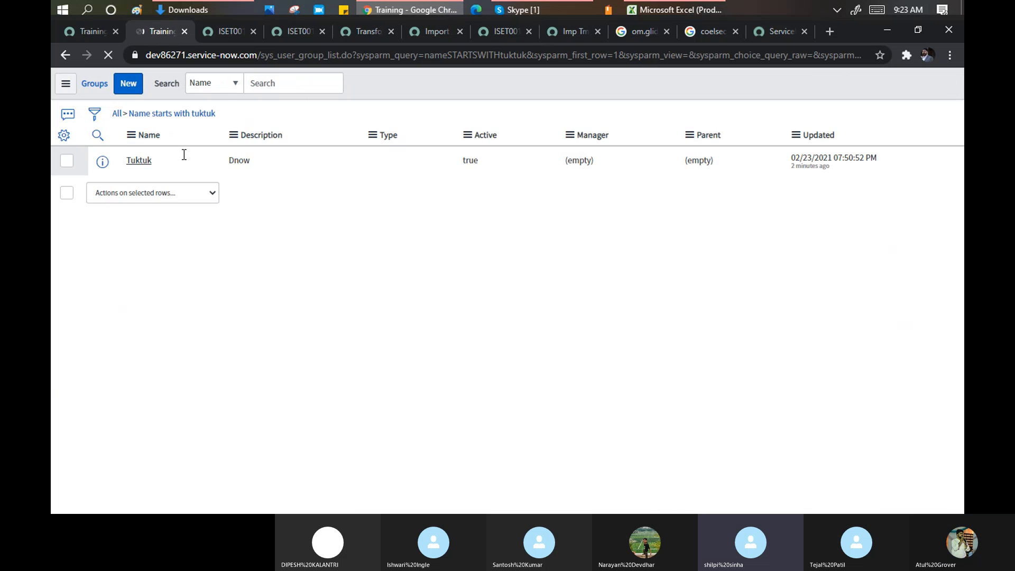
{"action": "left_click_drag", "start_coordinate": [270, 188], "coordinate": [242, 185]}
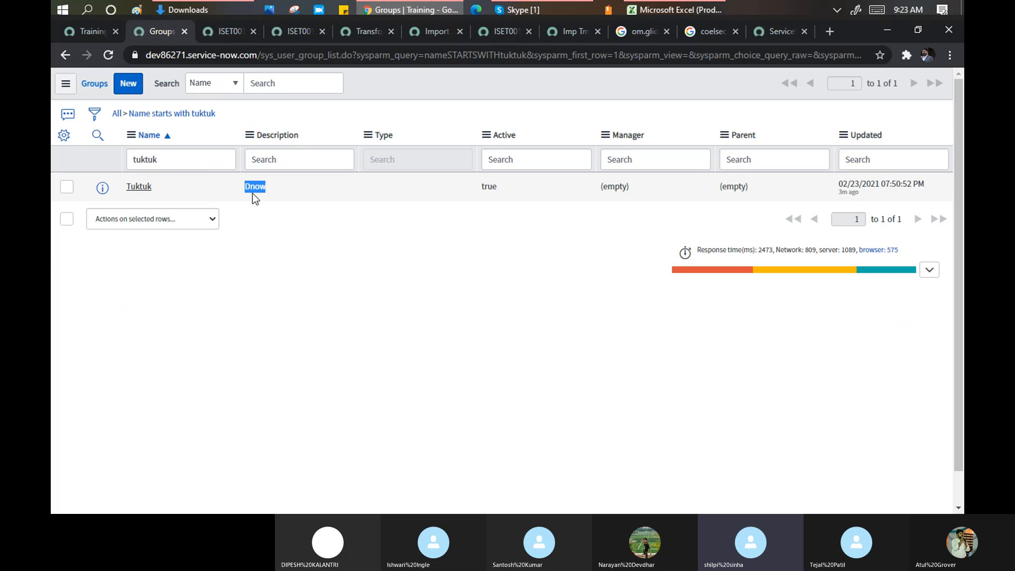
{"action": "left_click", "coordinate": [139, 188]}
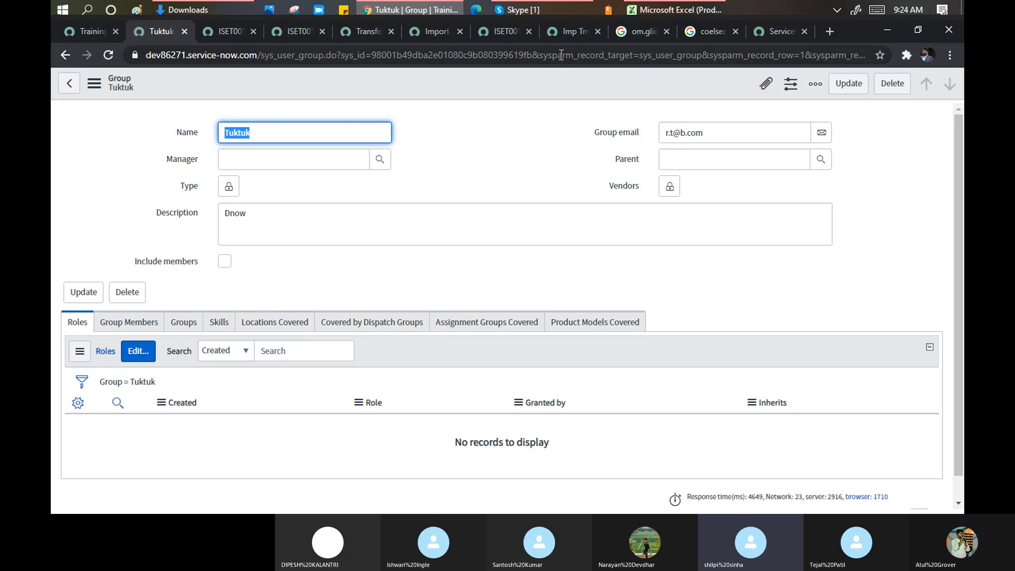
- Bring the sys_user_group workbook in Excel back to the front
{"action": "left_click", "coordinate": [649, 10]}
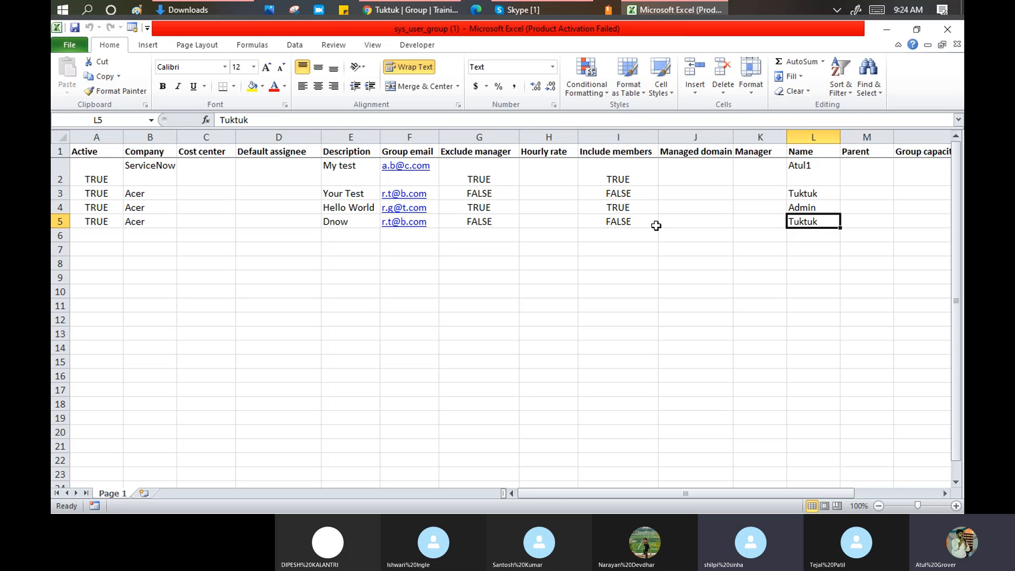
{"action": "left_click", "coordinate": [802, 137]}
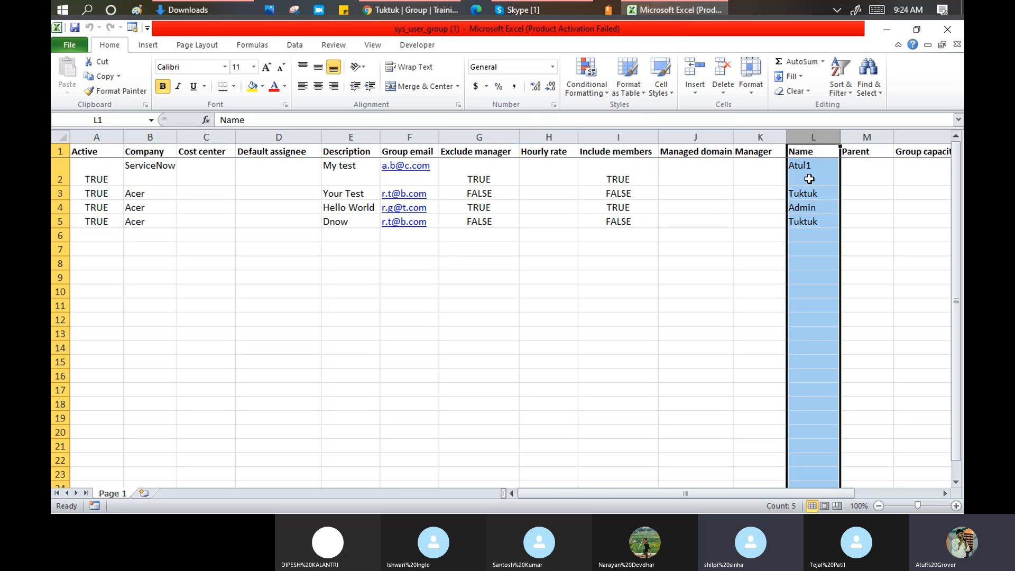
{"action": "left_click", "coordinate": [342, 222]}
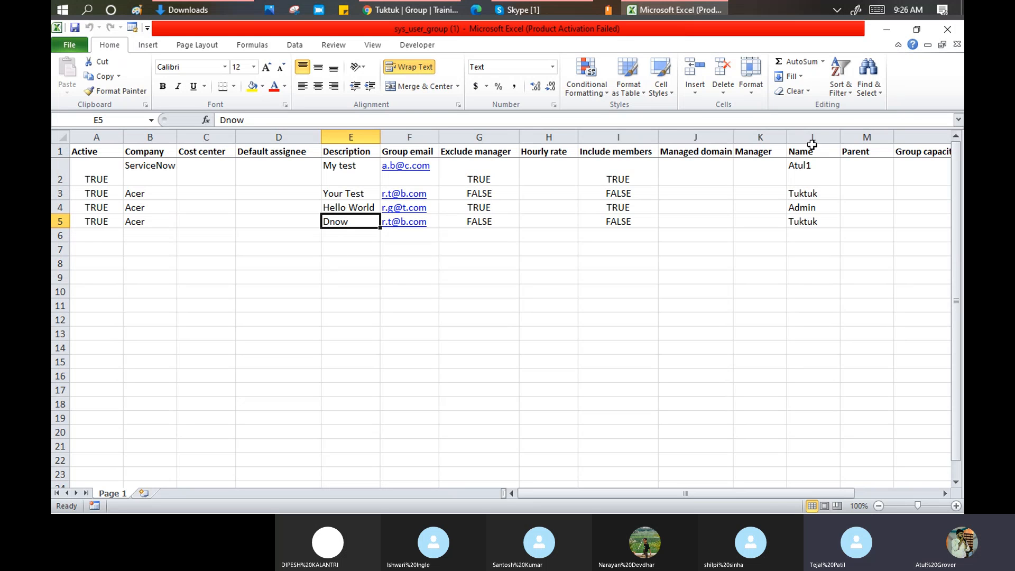
- Compare the duplicate Tuktuk names in rows 3 and 5 of the spreadsheet's Name column
{"action": "left_click", "coordinate": [813, 137]}
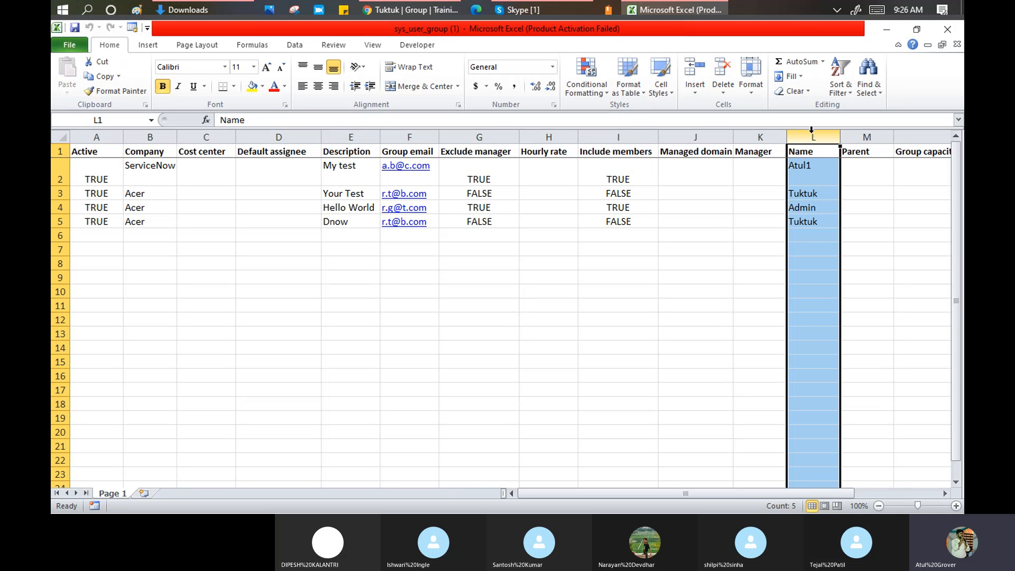
{"action": "left_click", "coordinate": [345, 195]}
{"action": "left_click", "coordinate": [814, 195]}
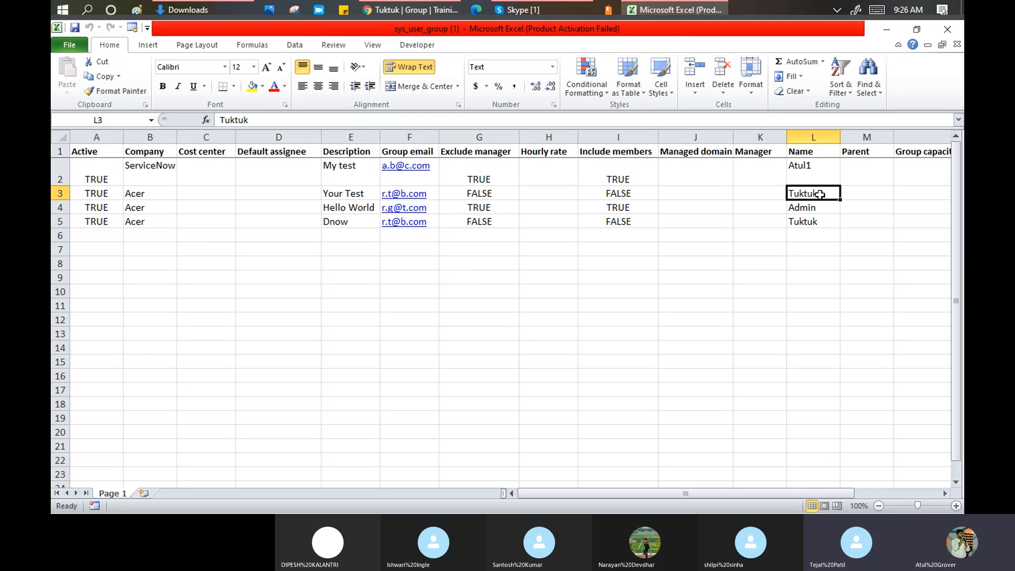
{"action": "left_click", "coordinate": [809, 221]}
{"action": "left_click", "coordinate": [805, 195]}
{"action": "left_click", "coordinate": [814, 221]}
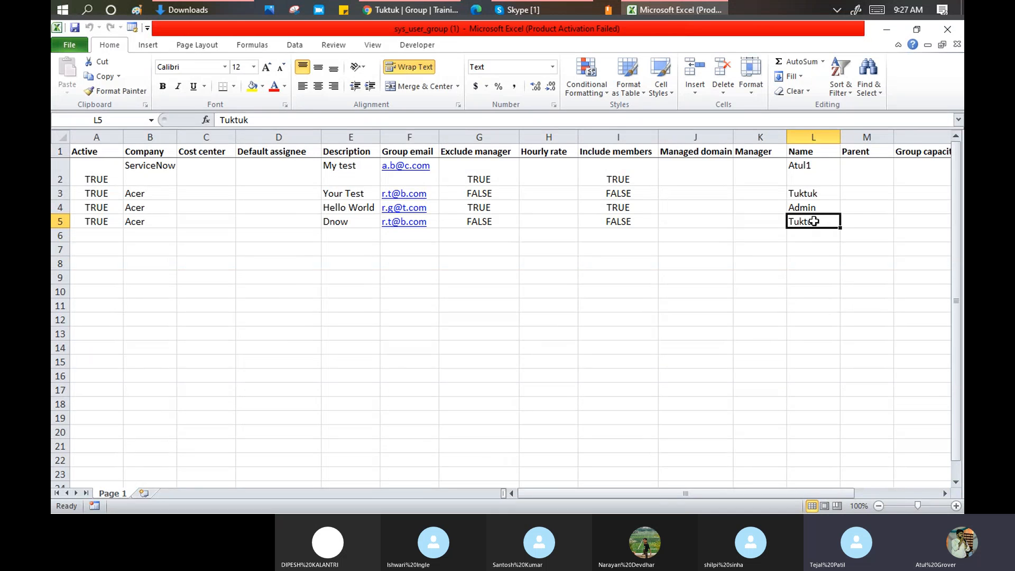
- Point out the Name column again, then bring up the Coalescing article in the browser
{"action": "left_click", "coordinate": [813, 137]}
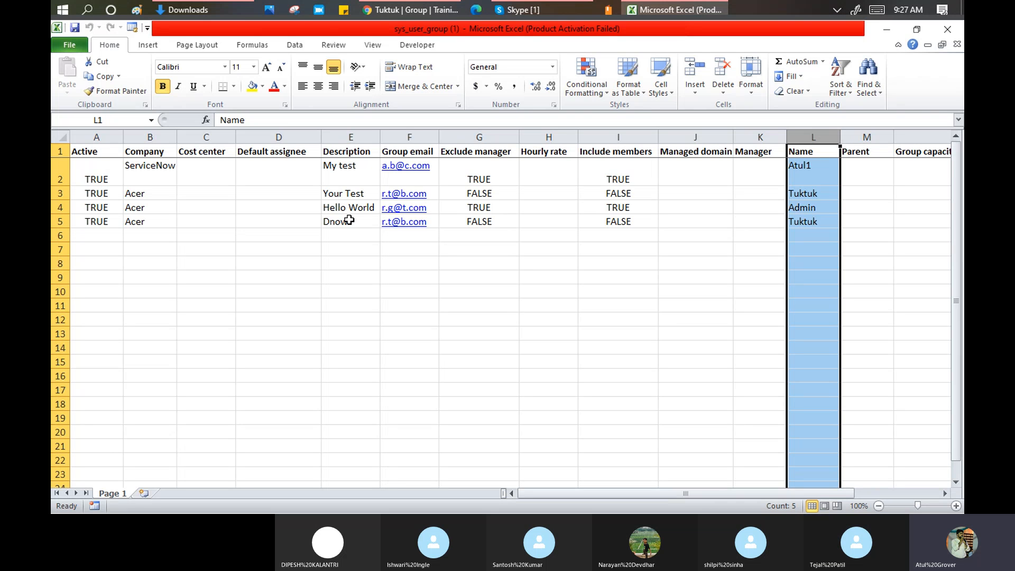
{"action": "left_click", "coordinate": [401, 10]}
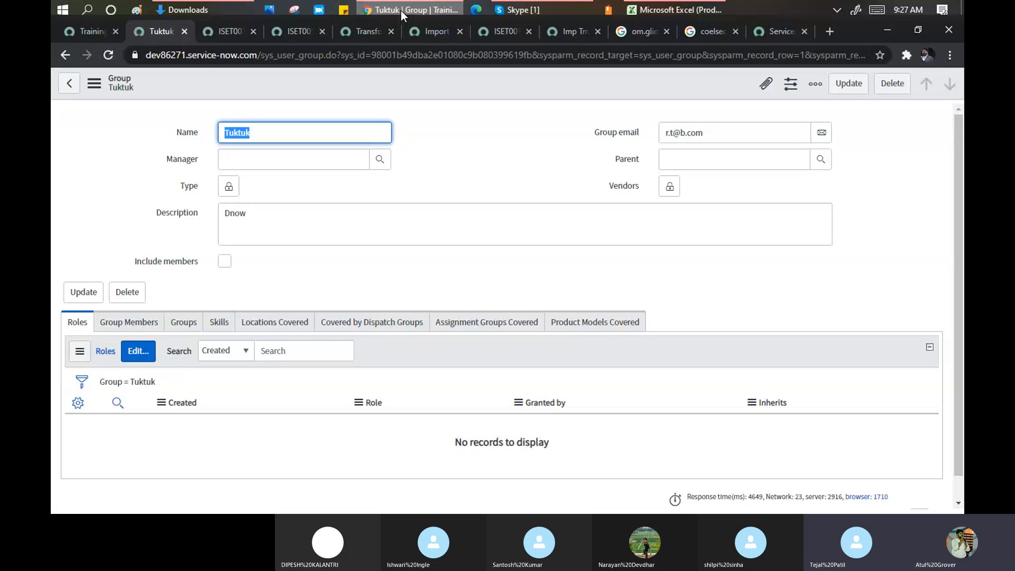
{"action": "left_click", "coordinate": [781, 32]}
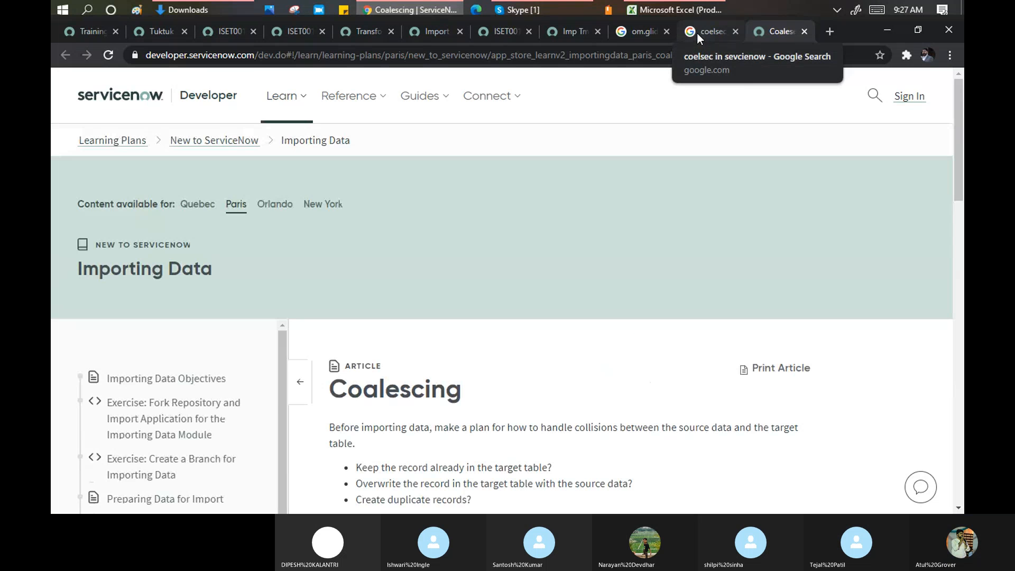
{"action": "scroll", "coordinate": [539, 347], "scroll_direction": "down", "scroll_amount": 3}
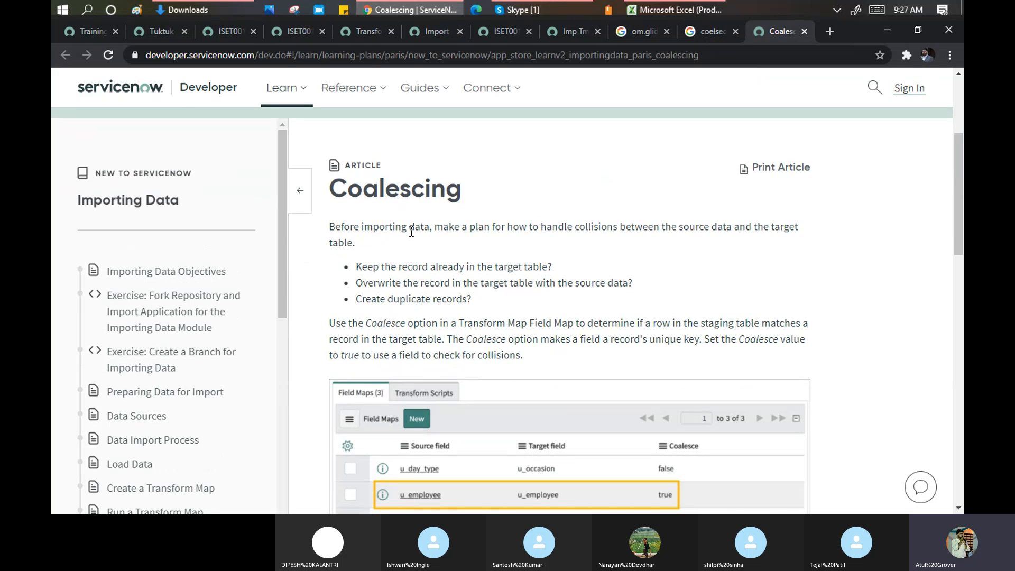
{"action": "left_click_drag", "start_coordinate": [433, 227], "coordinate": [675, 224]}
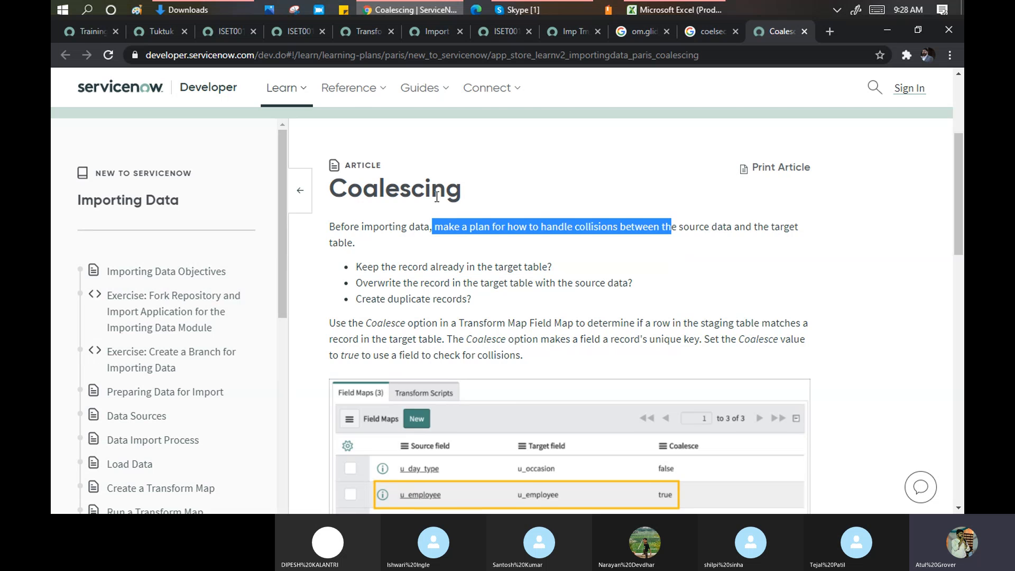
{"action": "scroll", "coordinate": [437, 197], "scroll_direction": "down", "scroll_amount": 1}
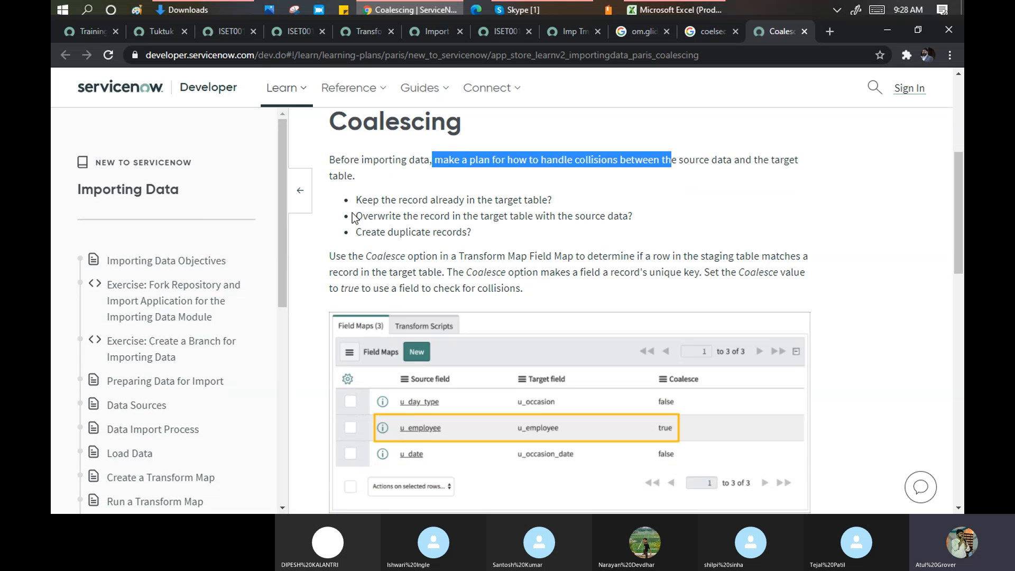
{"action": "left_click_drag", "start_coordinate": [356, 200], "coordinate": [549, 201]}
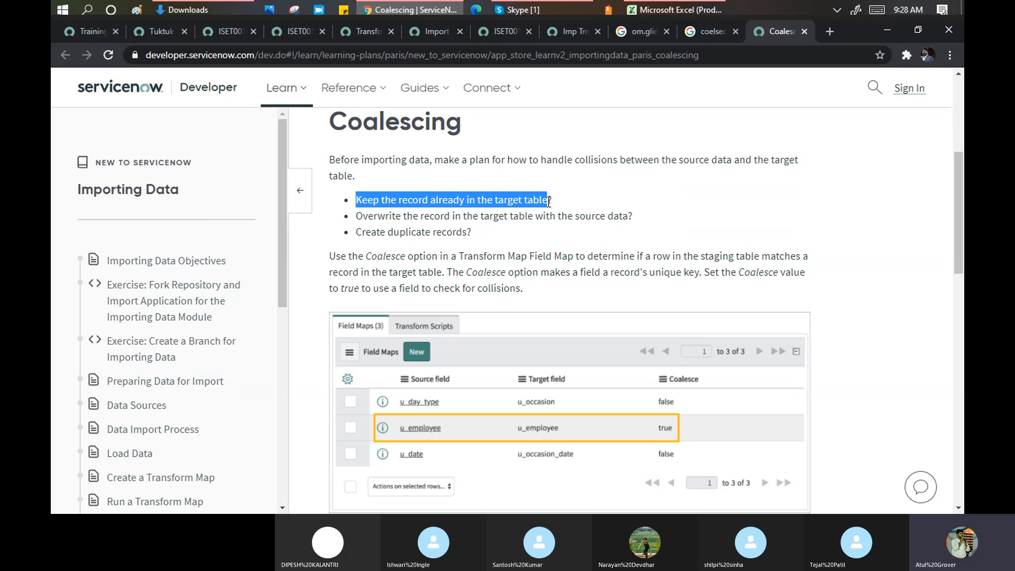
{"action": "left_click_drag", "start_coordinate": [356, 216], "coordinate": [630, 215]}
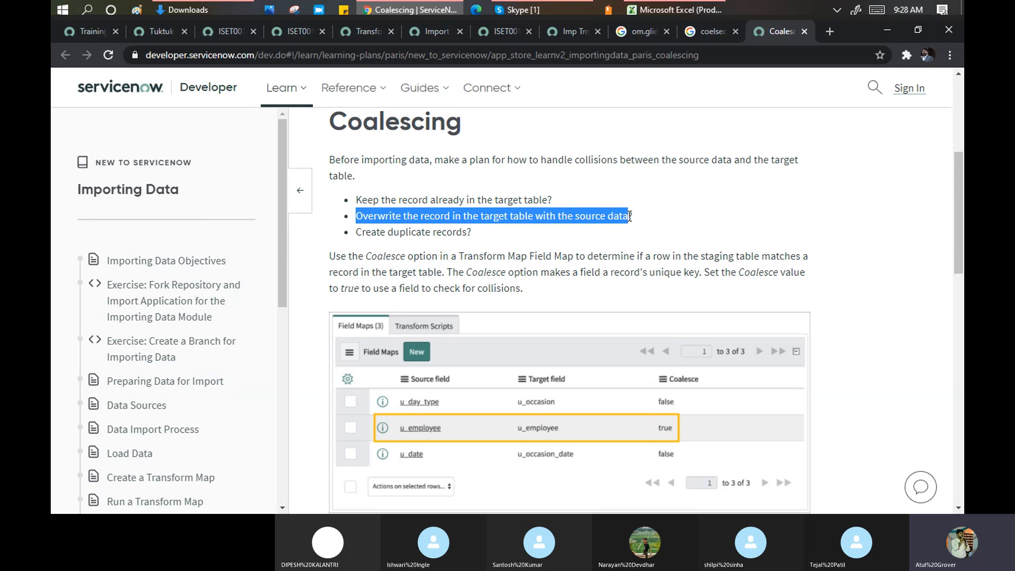
{"action": "left_click_drag", "start_coordinate": [356, 232], "coordinate": [468, 233]}
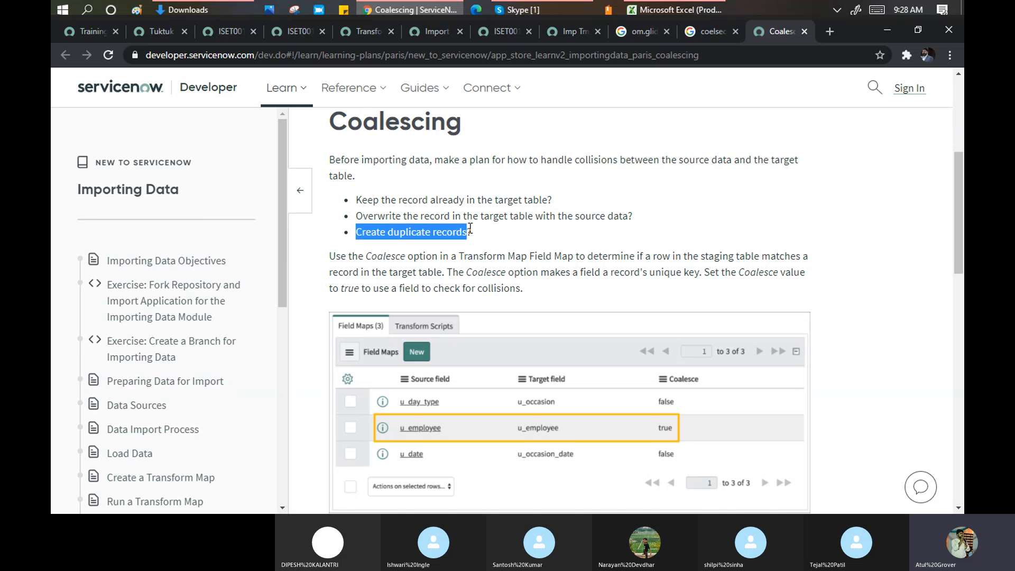
{"action": "double_click", "coordinate": [590, 157]}
- Highlight the overwrite and create-duplicates collision options, then select the article's full URL
{"action": "left_click", "coordinate": [486, 233]}
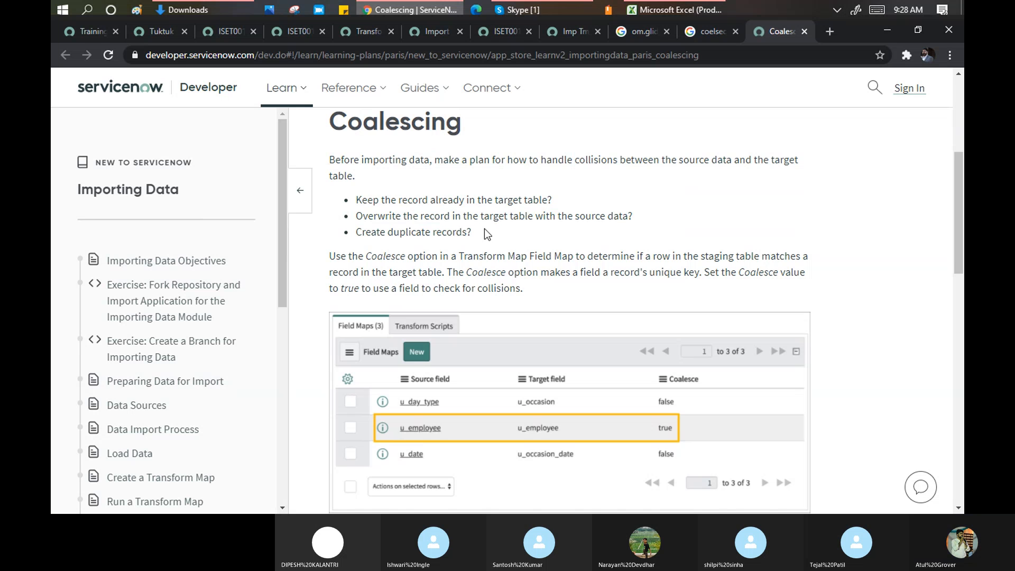
{"action": "left_click_drag", "start_coordinate": [487, 233], "coordinate": [363, 208]}
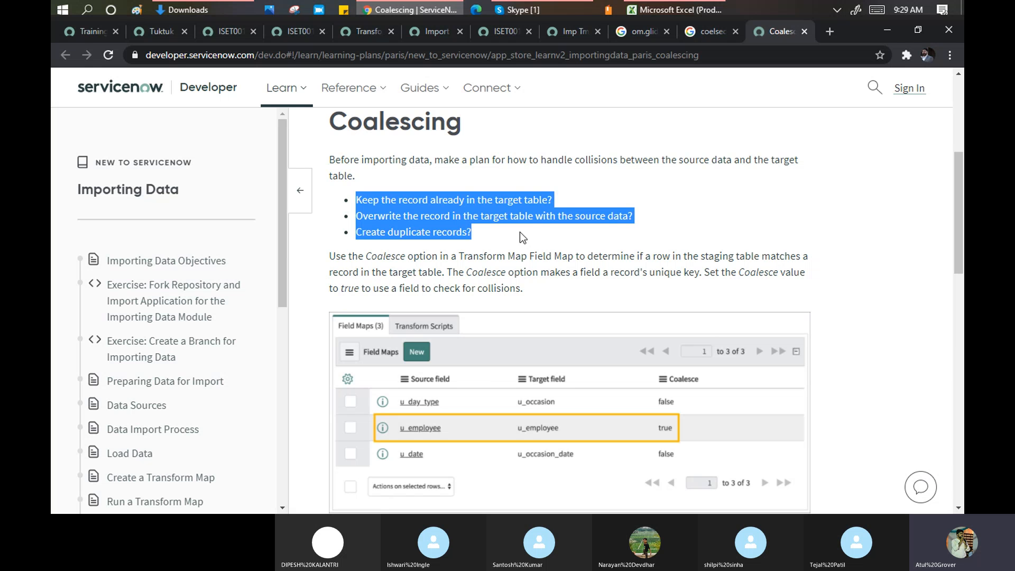
{"action": "left_click", "coordinate": [364, 220]}
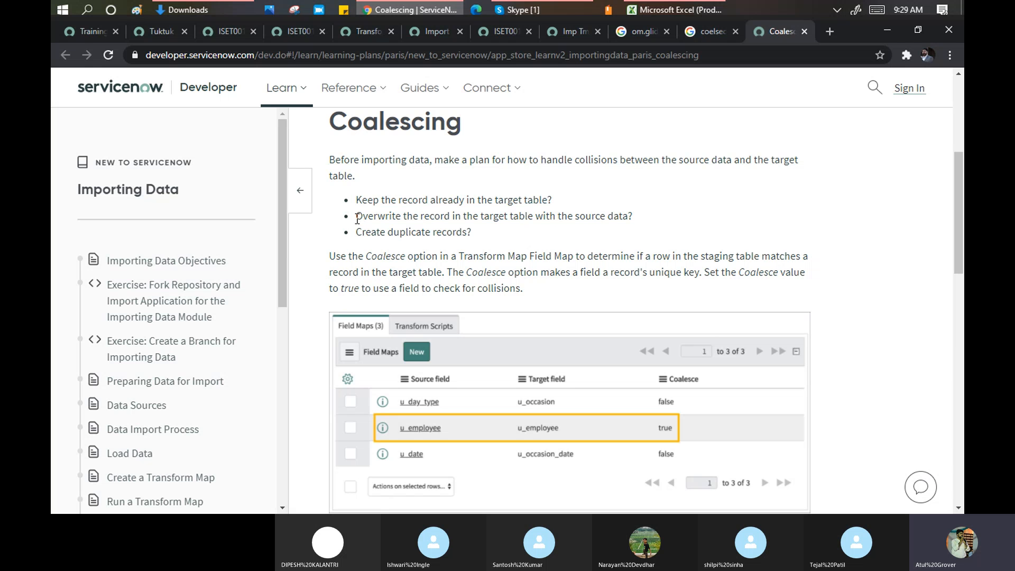
{"action": "left_click_drag", "start_coordinate": [357, 219], "coordinate": [628, 211]}
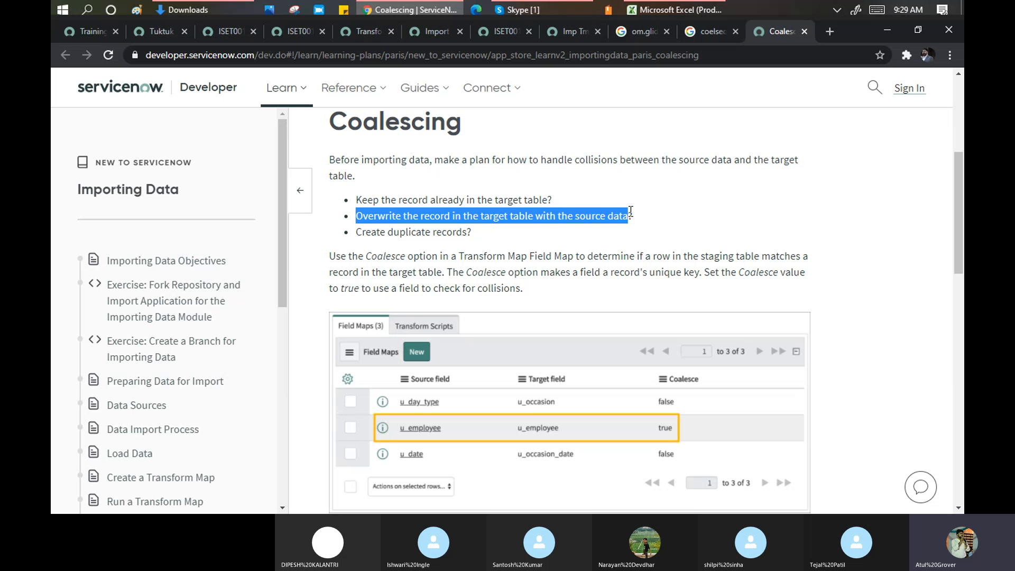
{"action": "left_click_drag", "start_coordinate": [359, 234], "coordinate": [467, 236]}
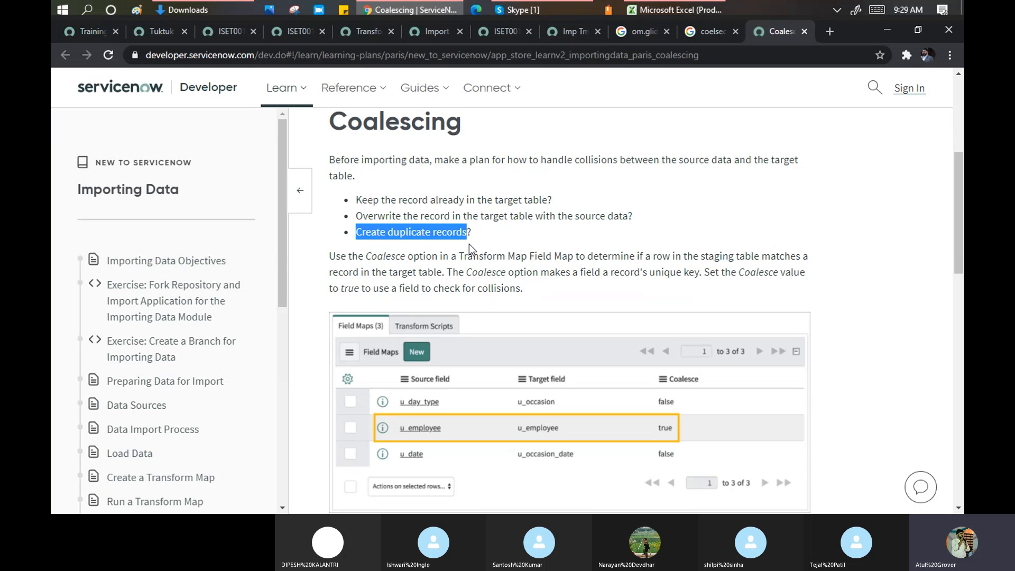
{"action": "left_click_drag", "start_coordinate": [479, 233], "coordinate": [350, 201]}
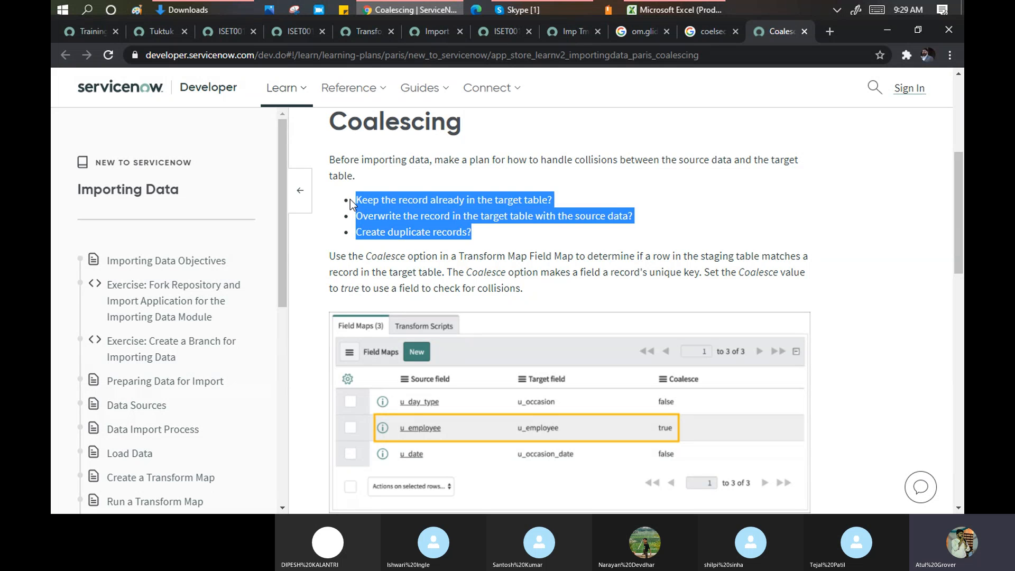
{"action": "left_click", "coordinate": [393, 55]}
{"action": "key", "text": "ctrl+c"}
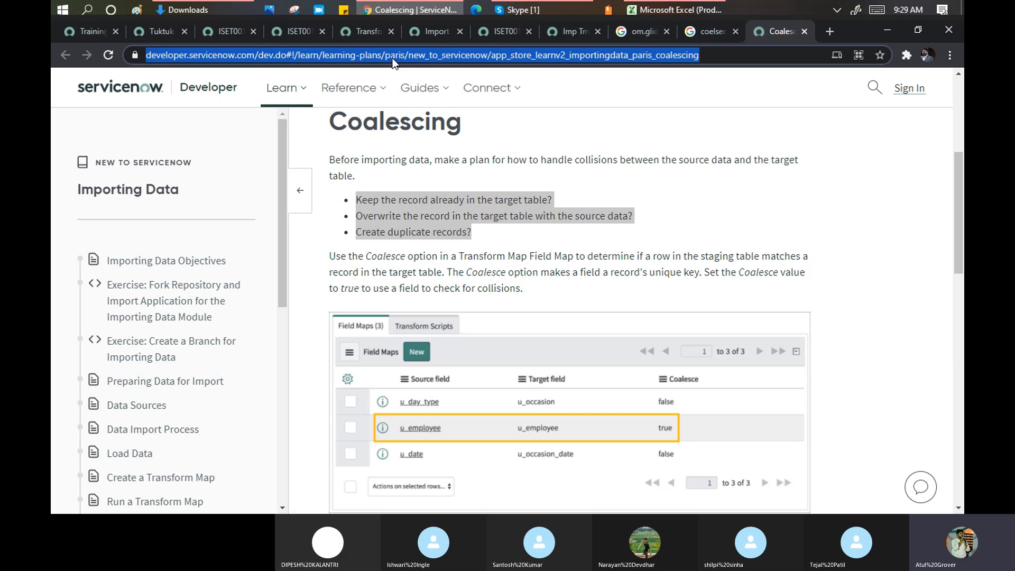
- Paste the Coalescing article link into the Skype call chat and send it
{"action": "left_click", "coordinate": [524, 10]}
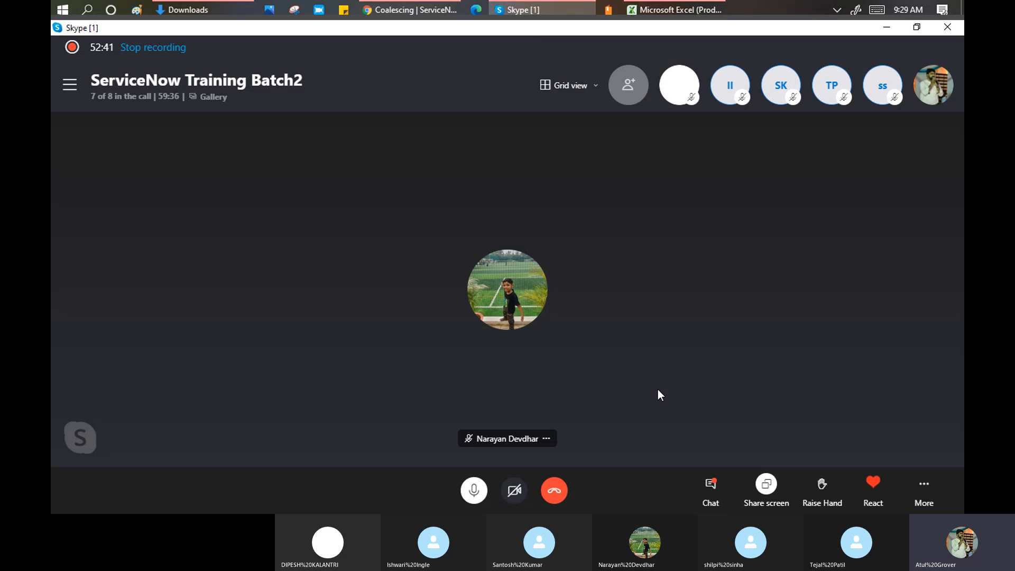
{"action": "left_click", "coordinate": [765, 484]}
{"action": "left_click", "coordinate": [780, 473]}
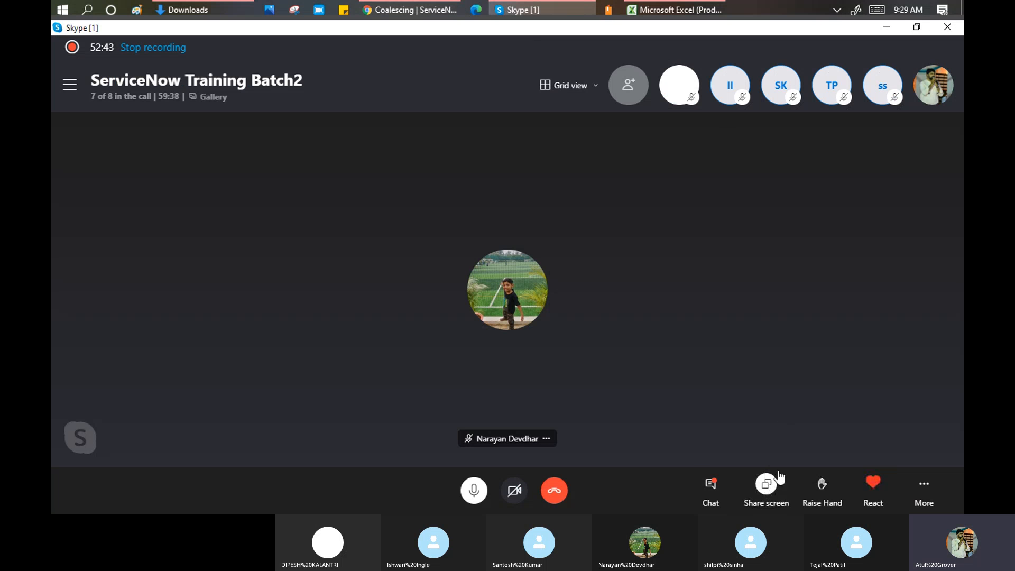
{"action": "left_click", "coordinate": [711, 483]}
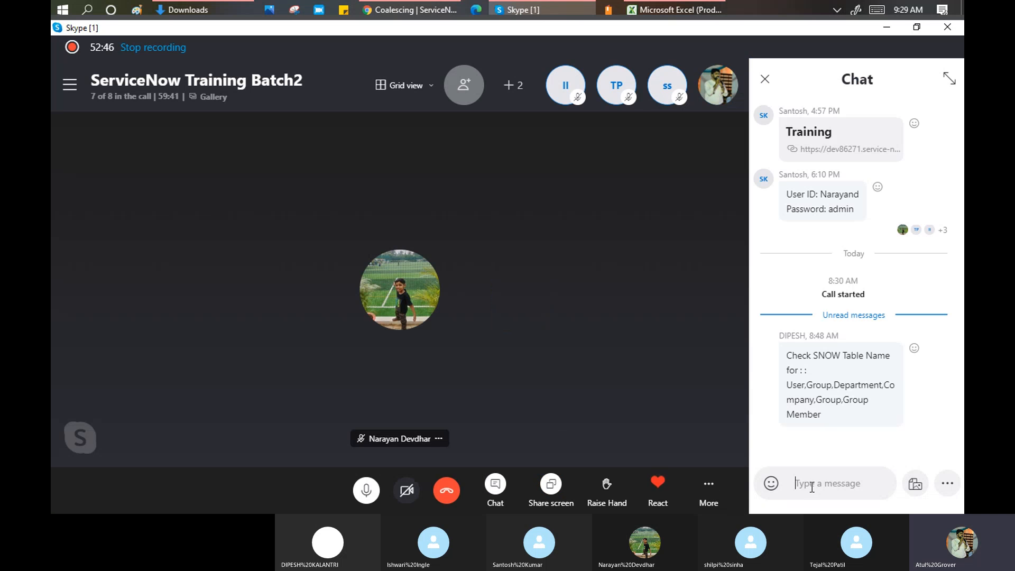
{"action": "key", "text": "ctrl+v"}
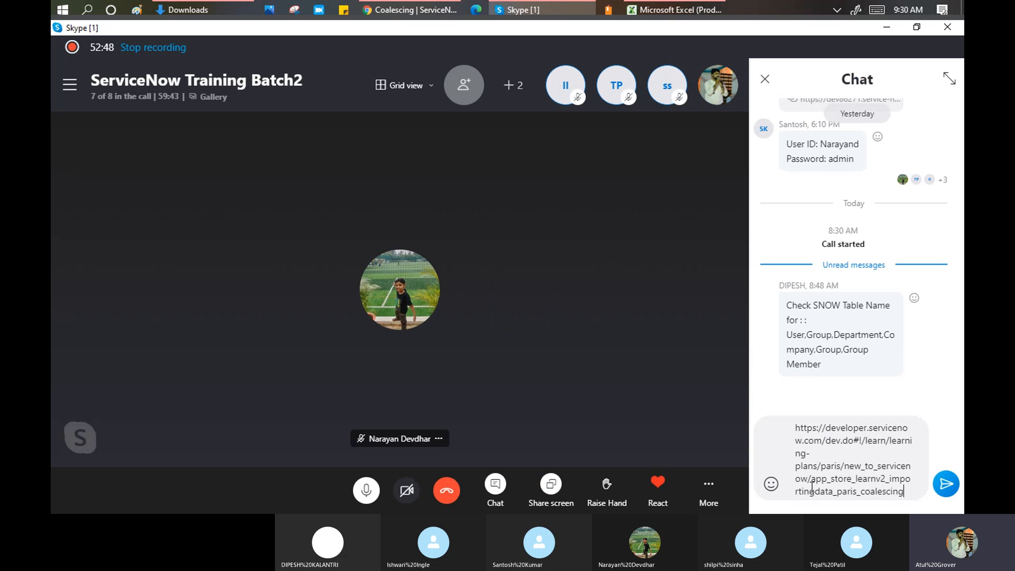
{"action": "key", "text": "Return"}
{"action": "left_click", "coordinate": [415, 10]}
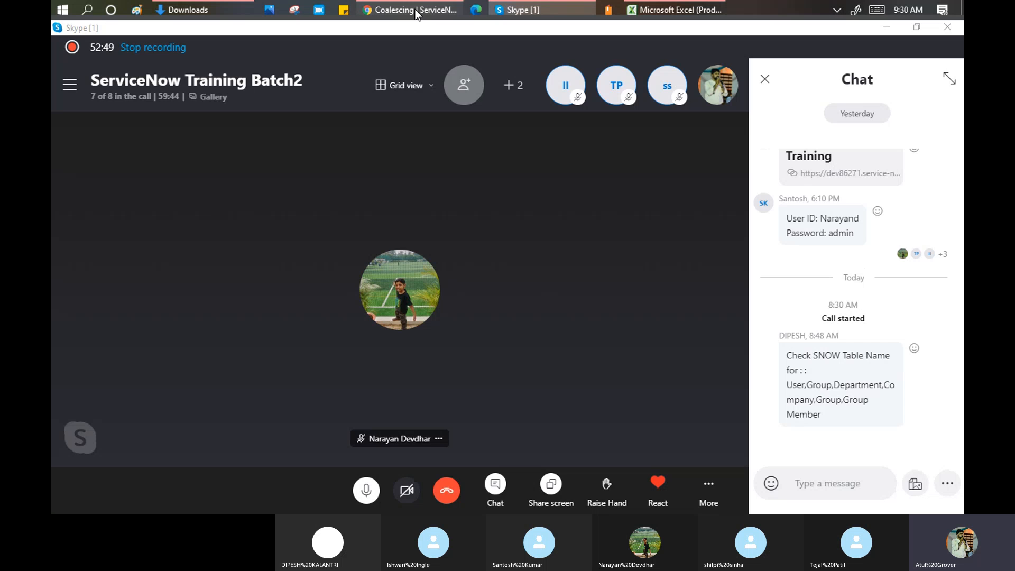
{"action": "scroll", "coordinate": [407, 123], "scroll_direction": "down", "scroll_amount": 2}
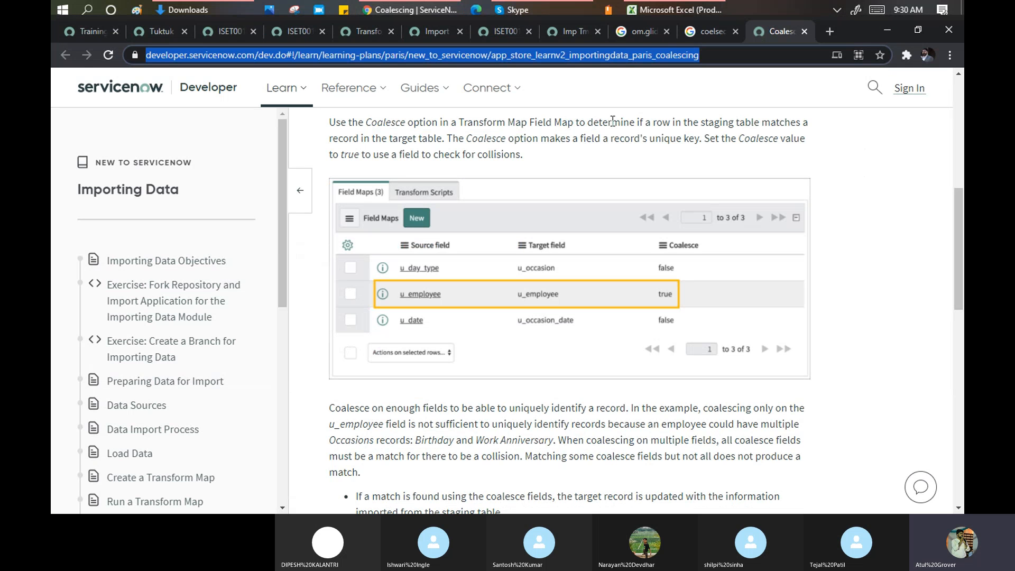
- Highlight the phrase about matching staging rows, then switch to import set ISET0010034's results
{"action": "left_click_drag", "start_coordinate": [641, 123], "coordinate": [737, 130]}
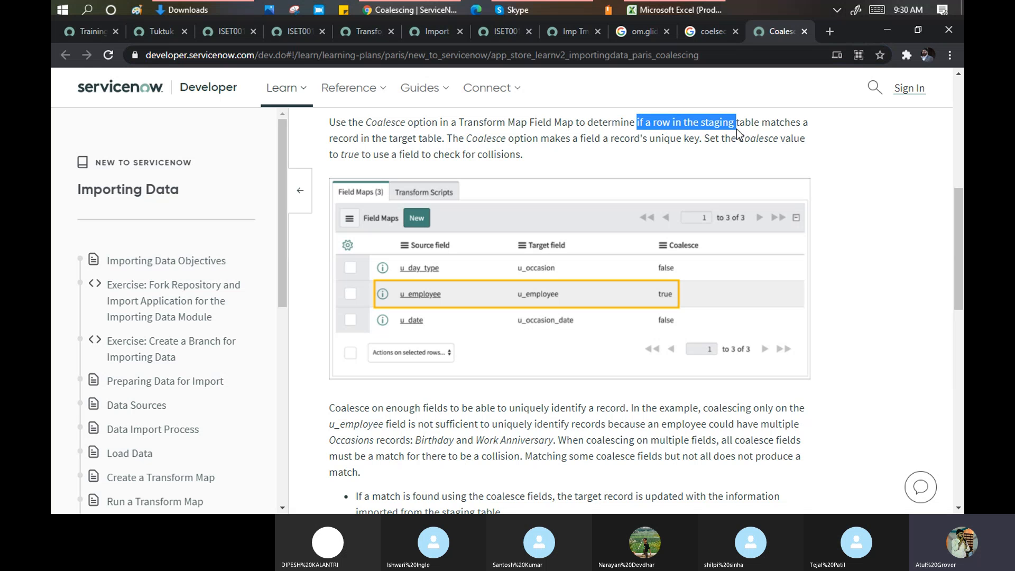
{"action": "left_click", "coordinate": [224, 34]}
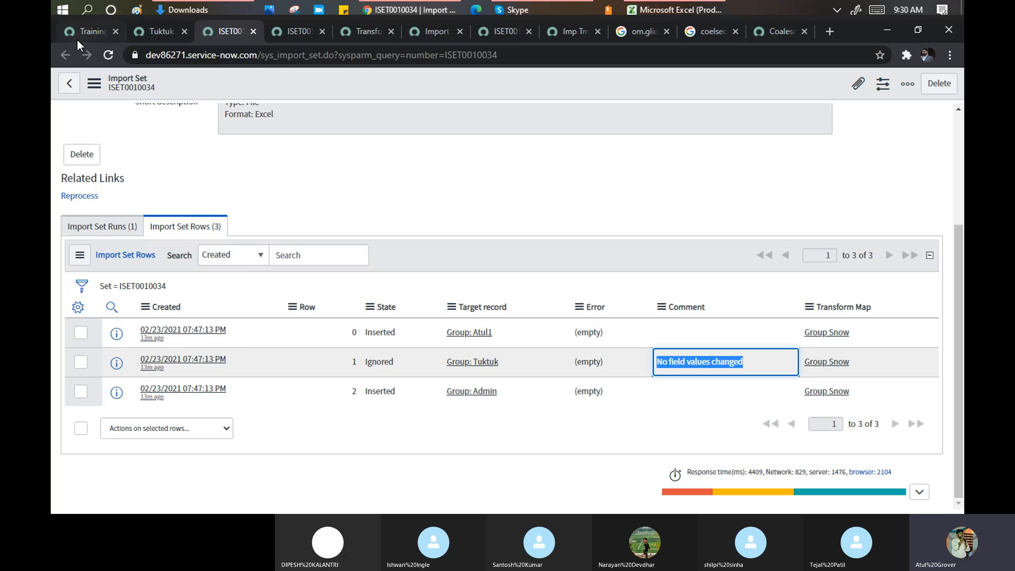
- Go back to the Coalescing article tab
{"action": "left_click", "coordinate": [772, 31]}
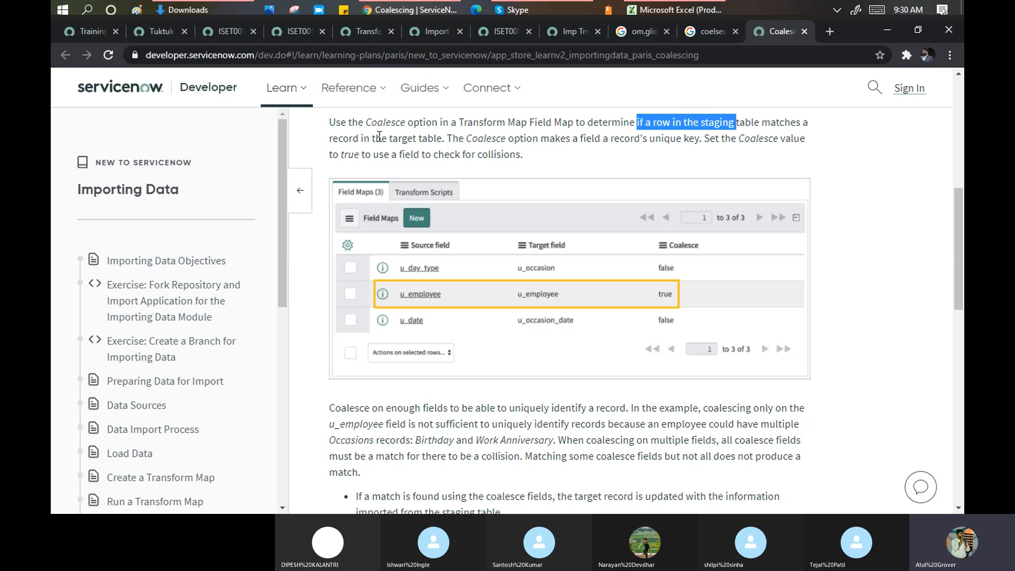
- Highlight the phrases about the target table and setting Coalesce to true
{"action": "left_click_drag", "start_coordinate": [375, 139], "coordinate": [700, 139]}
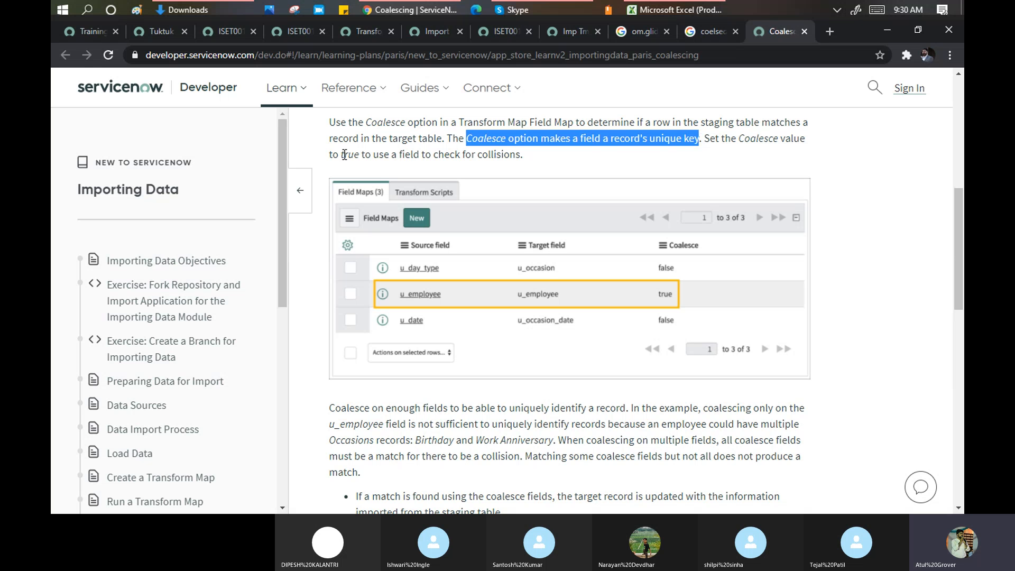
{"action": "left_click_drag", "start_coordinate": [331, 154], "coordinate": [523, 158]}
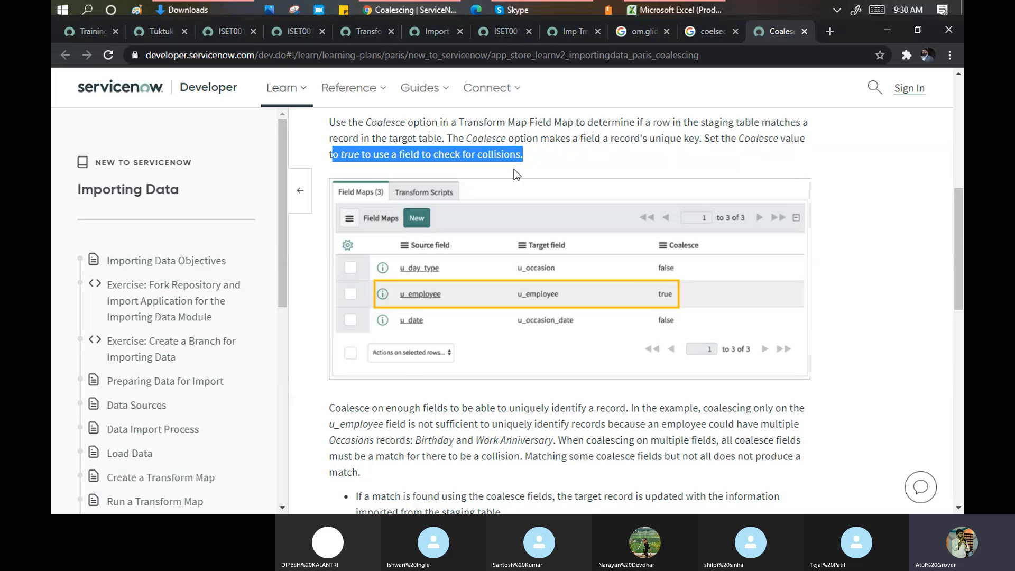
{"action": "scroll", "coordinate": [514, 169], "scroll_direction": "down", "scroll_amount": 1}
{"action": "scroll", "coordinate": [509, 174], "scroll_direction": "down", "scroll_amount": 2}
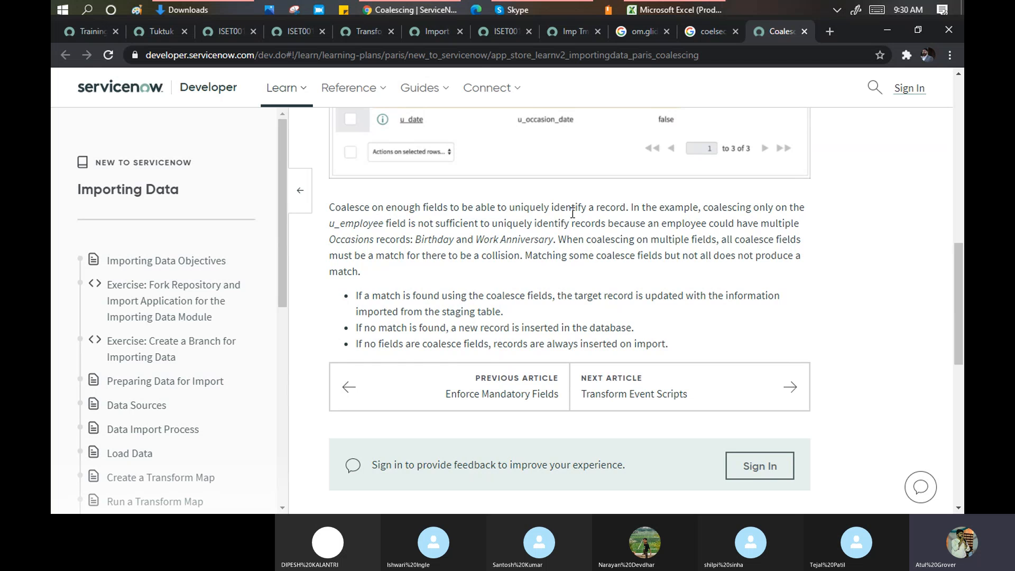
{"action": "scroll", "coordinate": [388, 221], "scroll_direction": "up", "scroll_amount": 3}
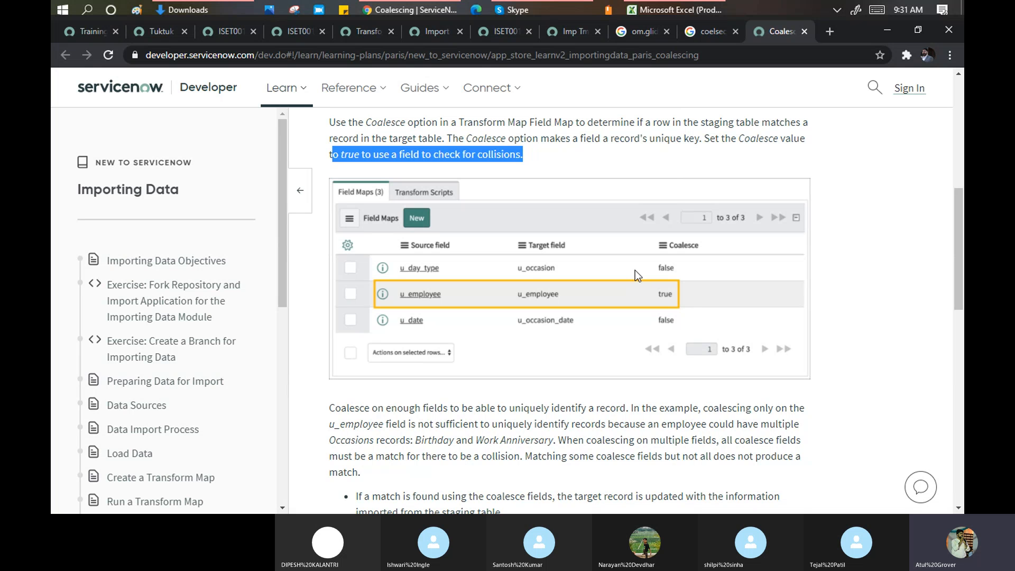
{"action": "scroll", "coordinate": [635, 271], "scroll_direction": "down", "scroll_amount": 4}
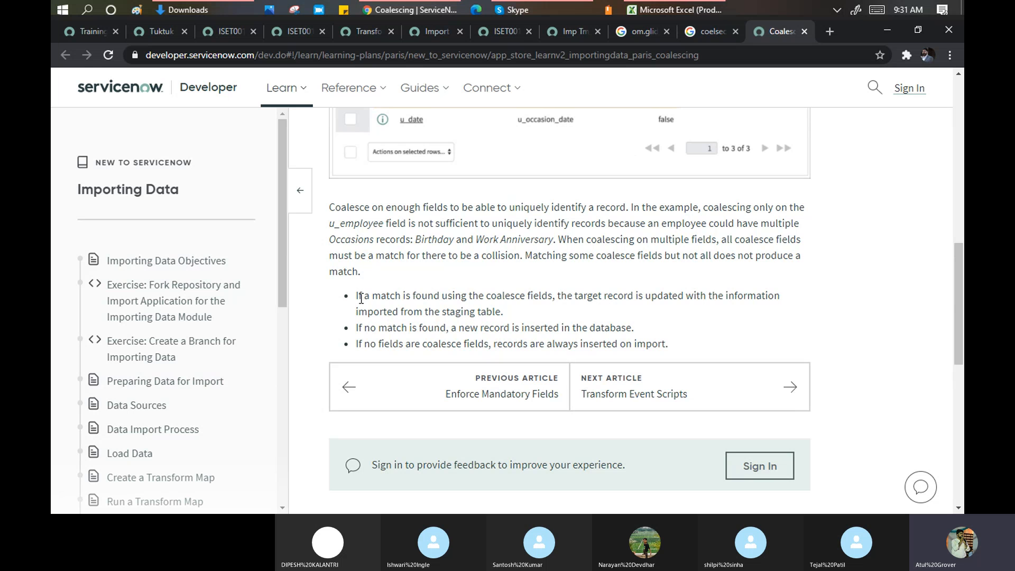
- Select the first coalescing rule bullet about matched records updating the target
{"action": "left_click_drag", "start_coordinate": [355, 296], "coordinate": [523, 295]}
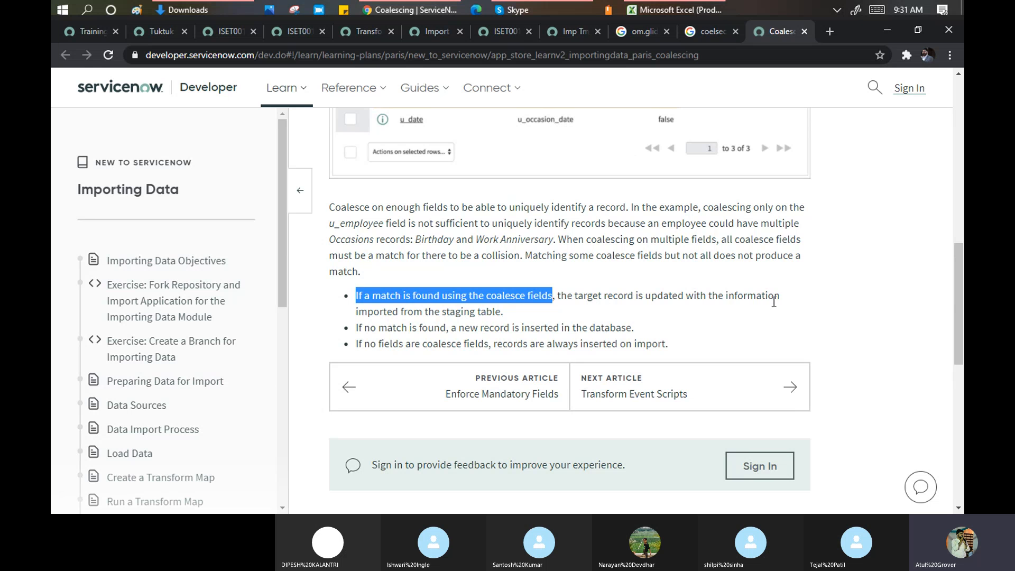
{"action": "left_click_drag", "start_coordinate": [505, 313], "coordinate": [350, 295]}
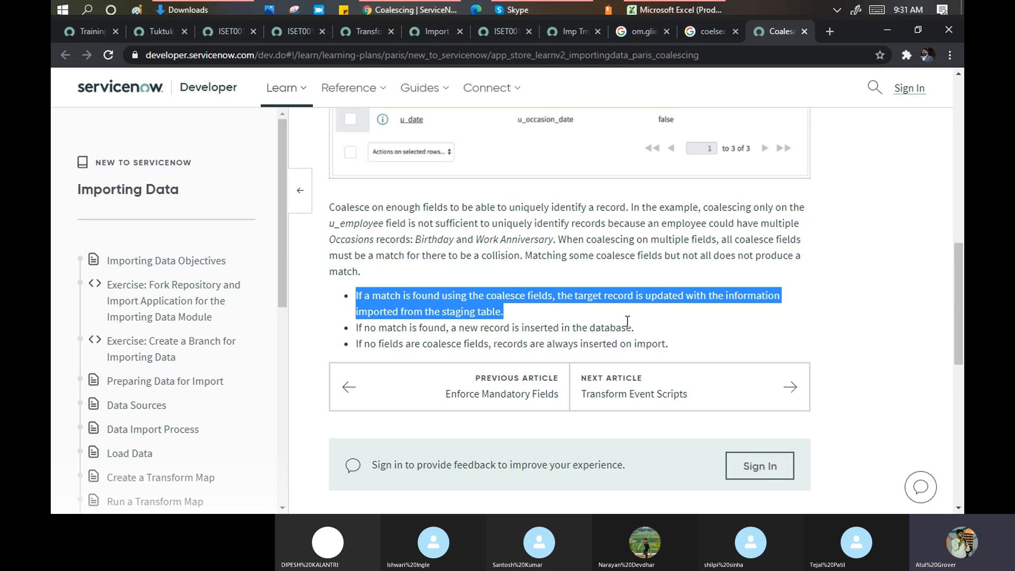
{"action": "triple_click", "coordinate": [667, 295]}
- Review ISET0010035's four rows, including the updated Tuktuk group, then return to the article
{"action": "left_click", "coordinate": [221, 33]}
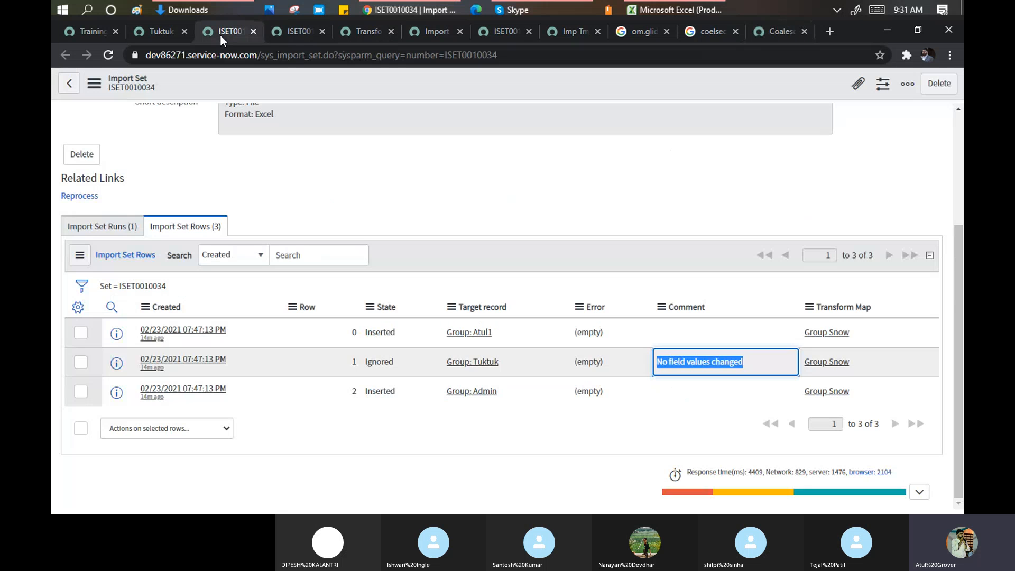
{"action": "left_click", "coordinate": [286, 33]}
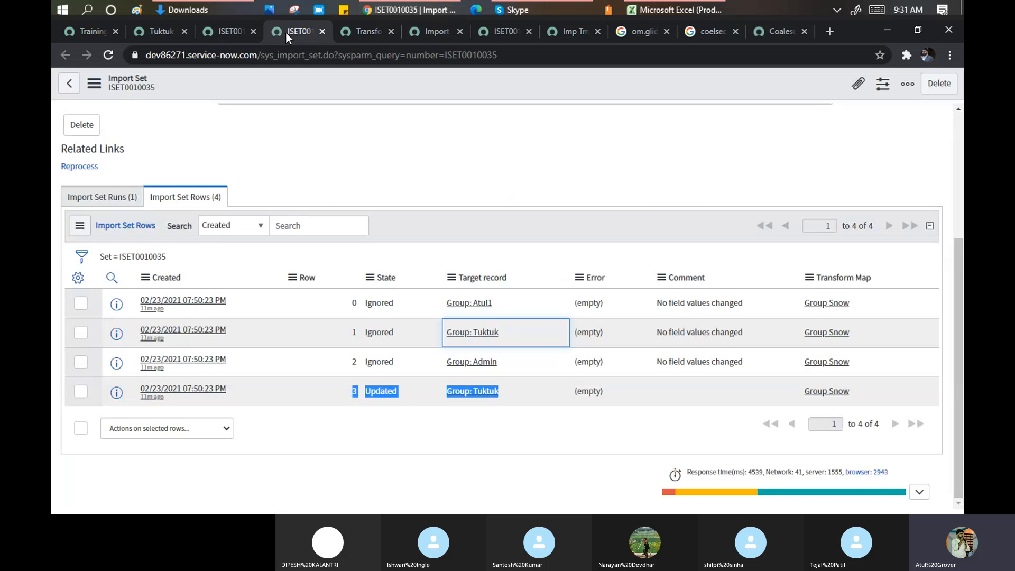
{"action": "left_click", "coordinate": [401, 382]}
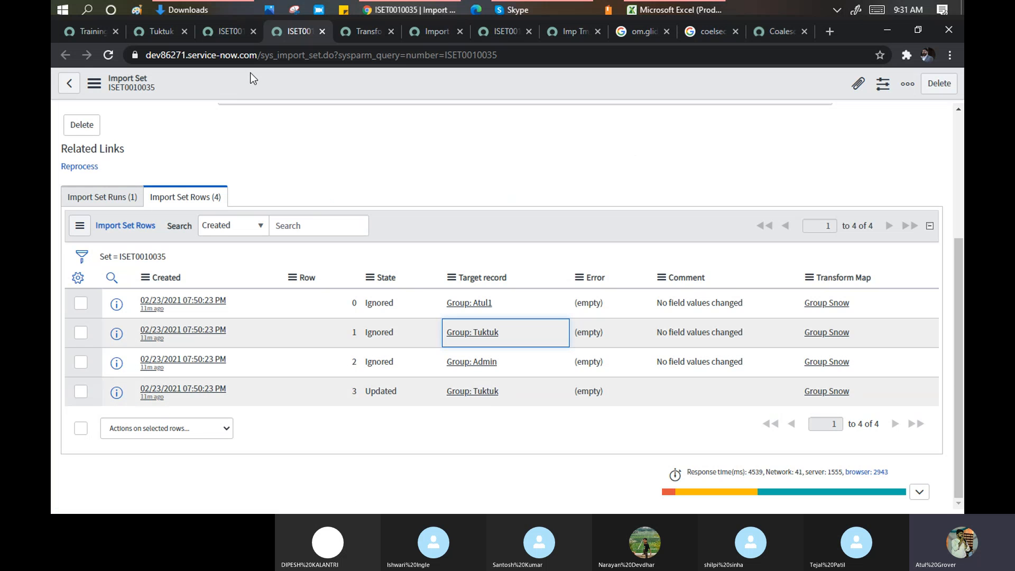
{"action": "left_click", "coordinate": [765, 33]}
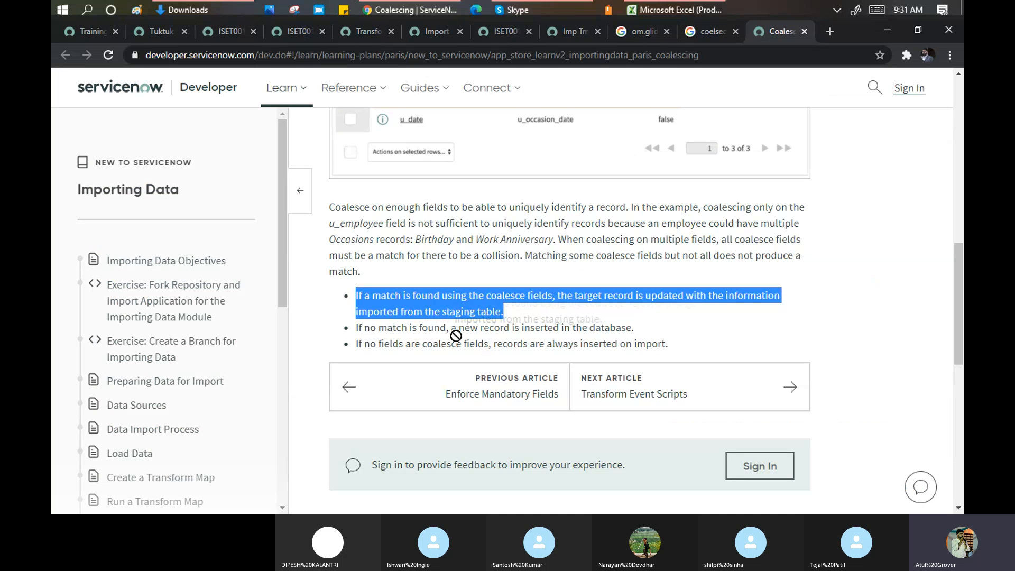
- Highlight the no-match insert and no-coalesce-fields rules, checking the repeated Tuktuk in L5
{"action": "left_click_drag", "start_coordinate": [456, 329], "coordinate": [636, 331]}
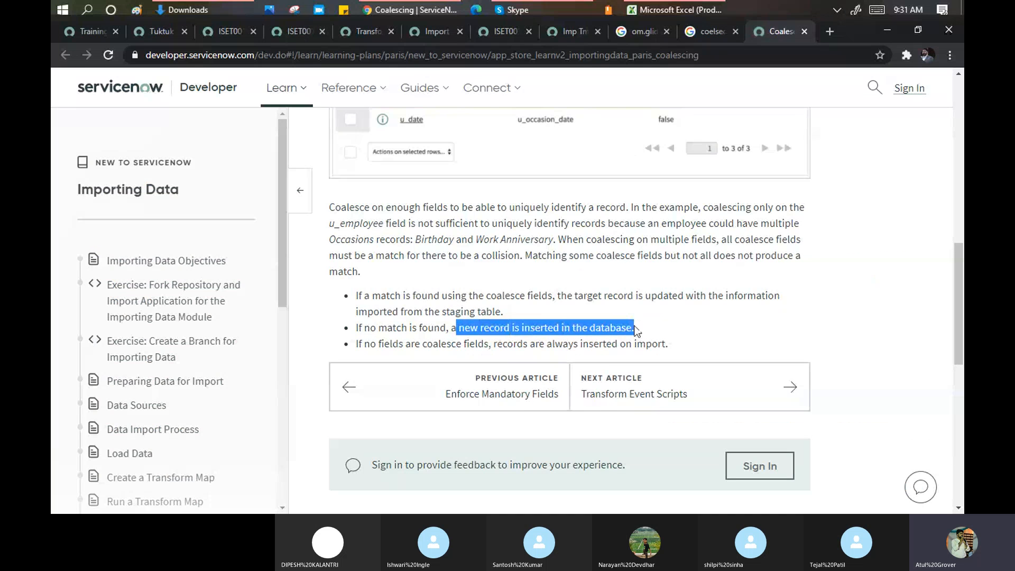
{"action": "left_click", "coordinate": [674, 9]}
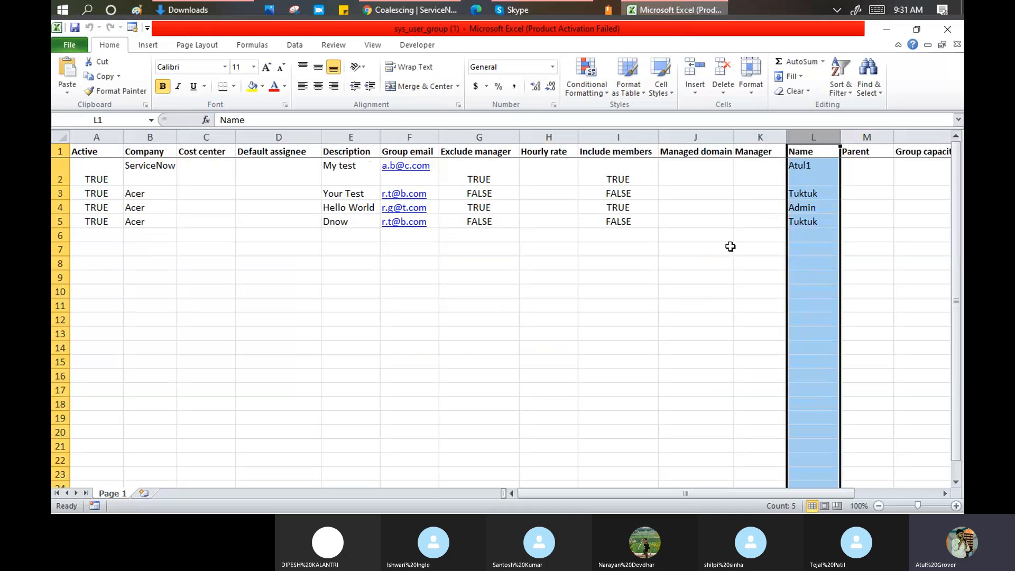
{"action": "double_click", "coordinate": [824, 223]}
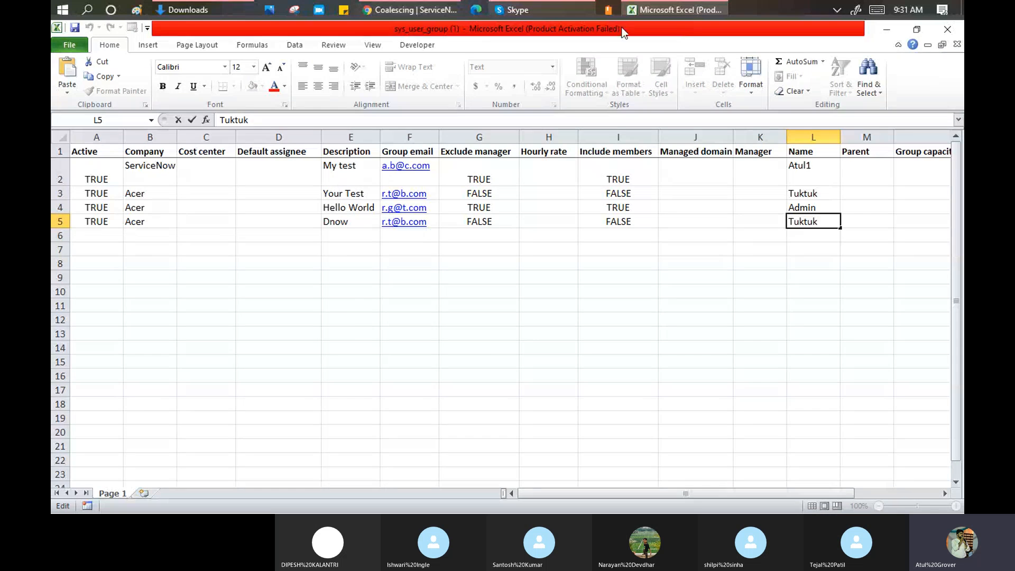
{"action": "left_click", "coordinate": [412, 10]}
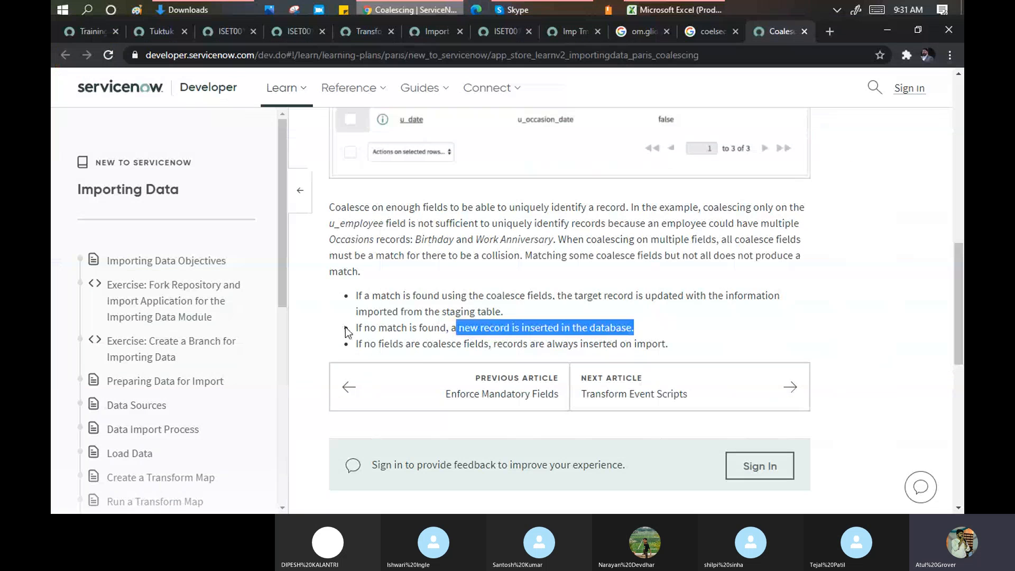
{"action": "left_click_drag", "start_coordinate": [353, 328], "coordinate": [426, 324]}
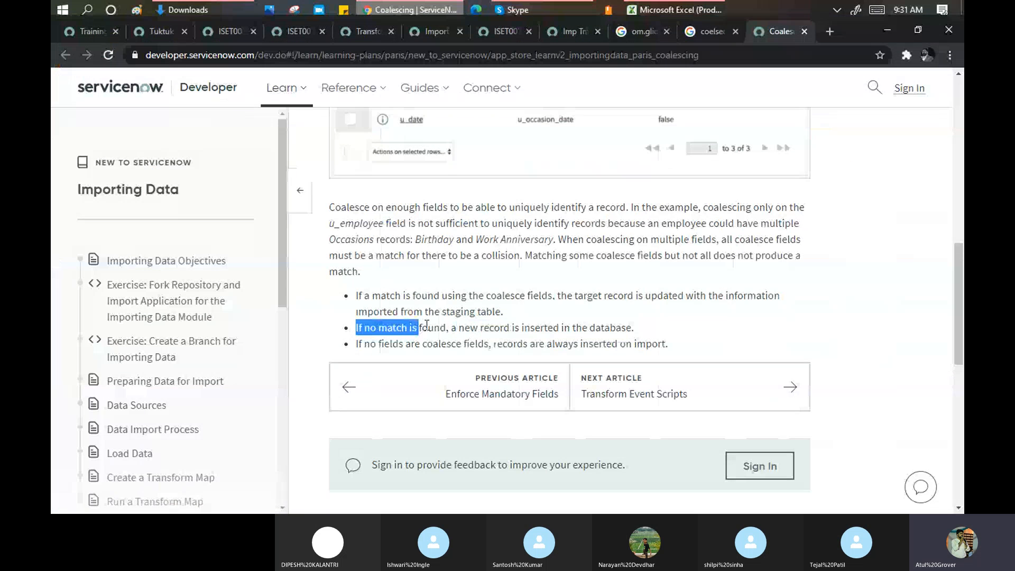
{"action": "scroll", "coordinate": [427, 324], "scroll_direction": "down", "scroll_amount": 1}
{"action": "left_click", "coordinate": [400, 279]}
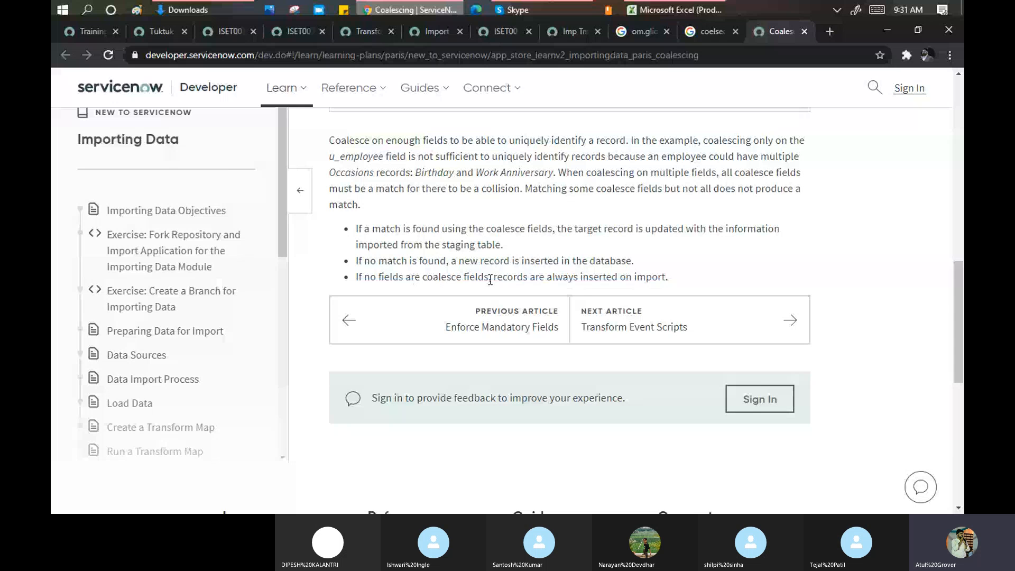
{"action": "left_click_drag", "start_coordinate": [670, 280], "coordinate": [556, 279]}
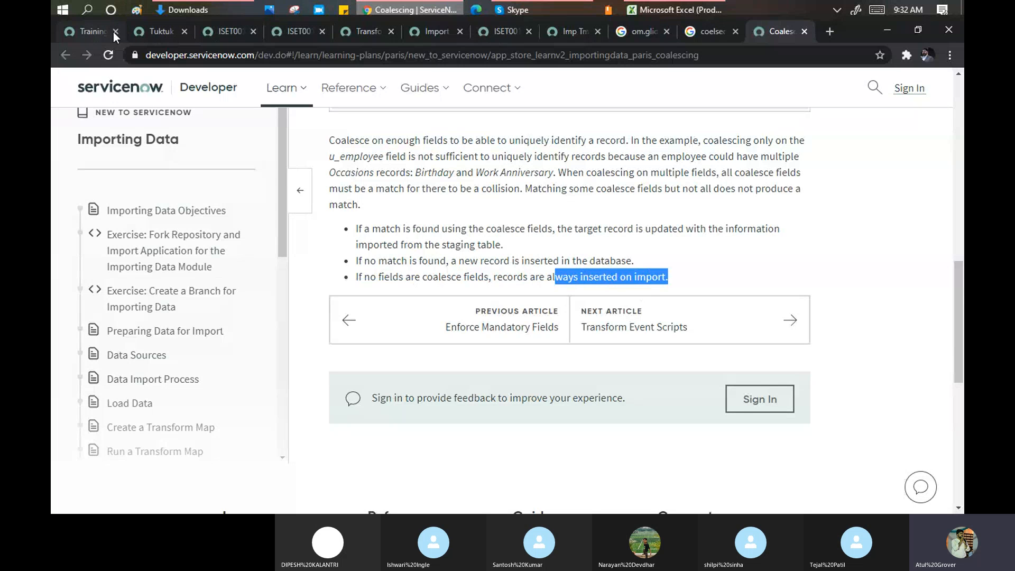
- Check ISET0010035's transform progress and the Name column, then highlight all three rule bullets
{"action": "left_click", "coordinate": [90, 33]}
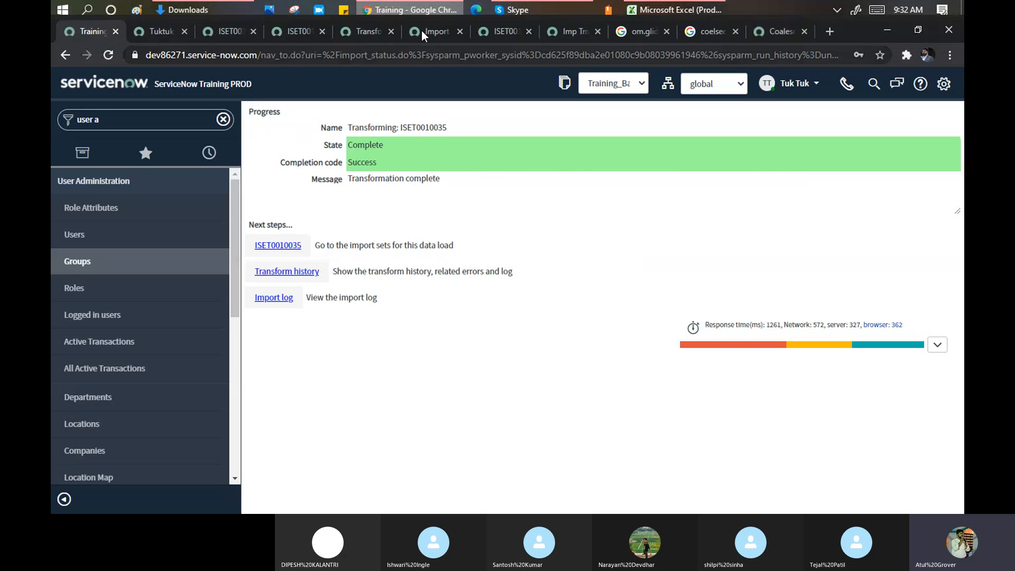
{"action": "left_click", "coordinate": [762, 33]}
{"action": "left_click", "coordinate": [655, 11]}
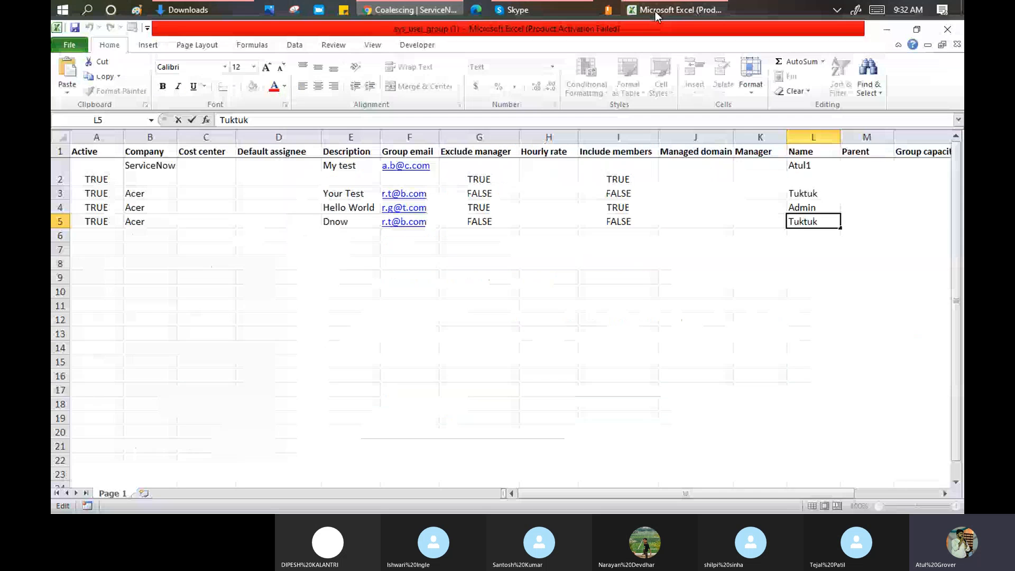
{"action": "left_click", "coordinate": [823, 133]}
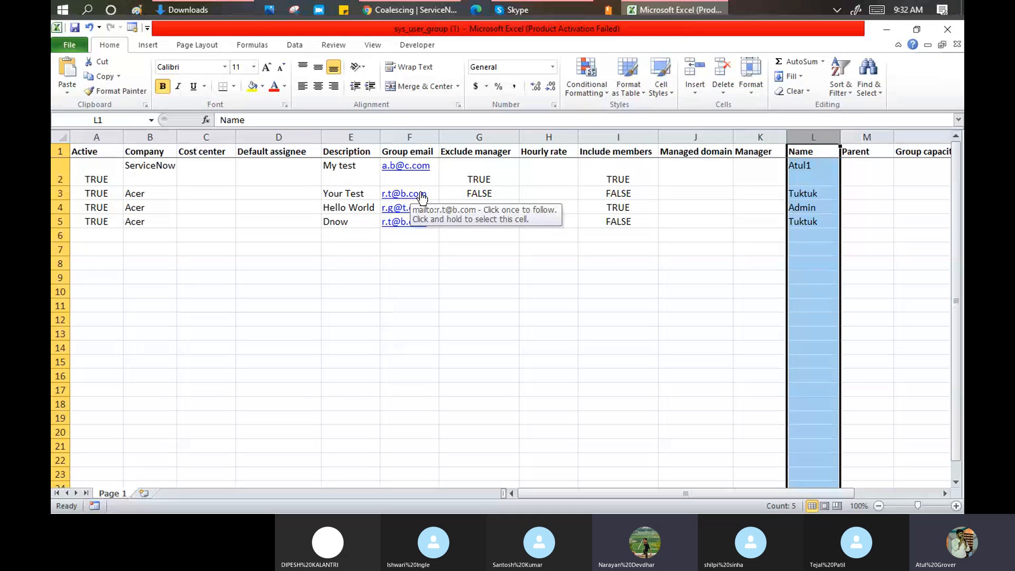
{"action": "left_click", "coordinate": [410, 10]}
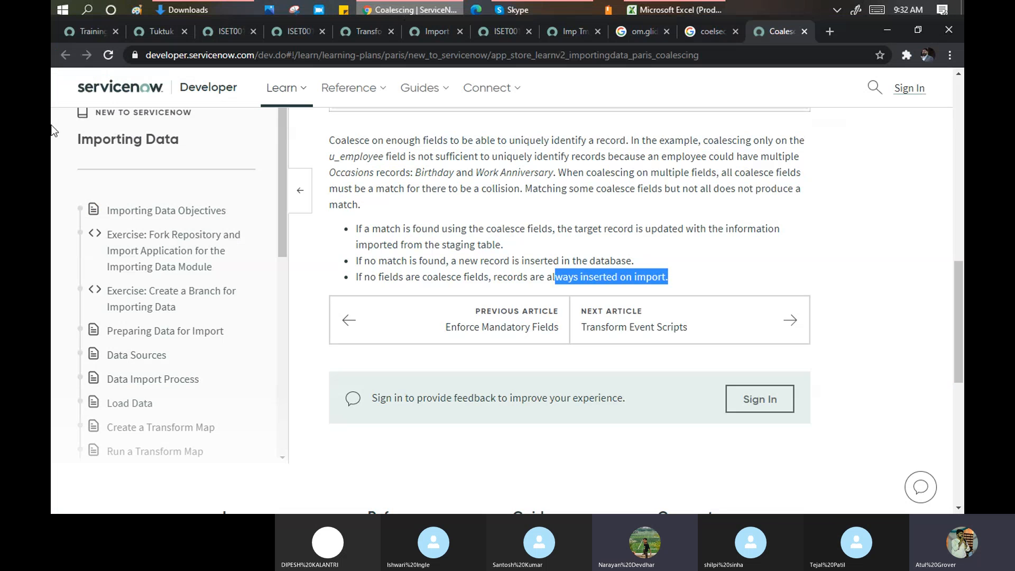
{"action": "left_click_drag", "start_coordinate": [689, 278], "coordinate": [353, 228]}
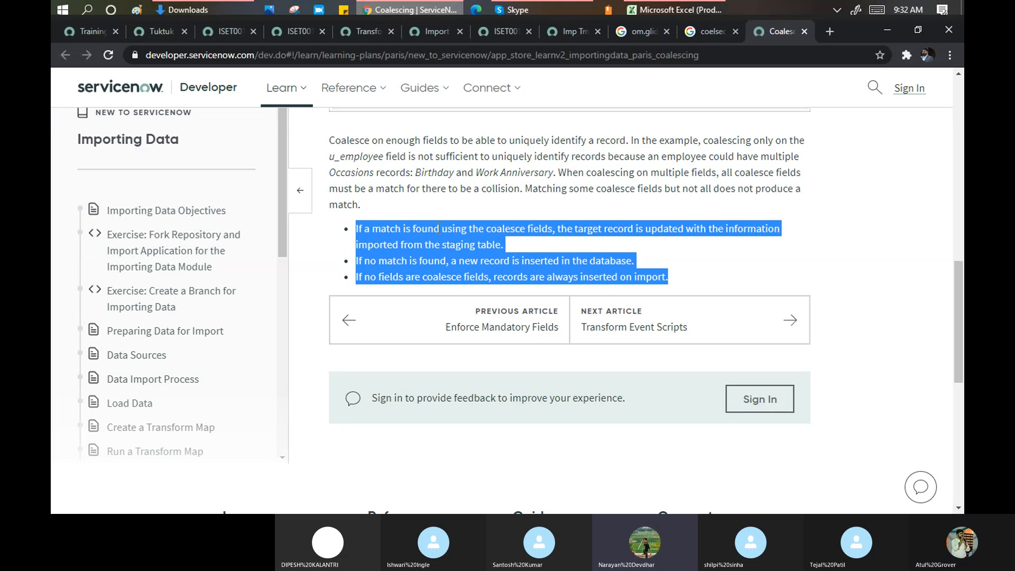
{"action": "scroll", "coordinate": [442, 247], "scroll_direction": "up", "scroll_amount": 1}
{"action": "scroll", "coordinate": [442, 247], "scroll_direction": "up", "scroll_amount": 1}
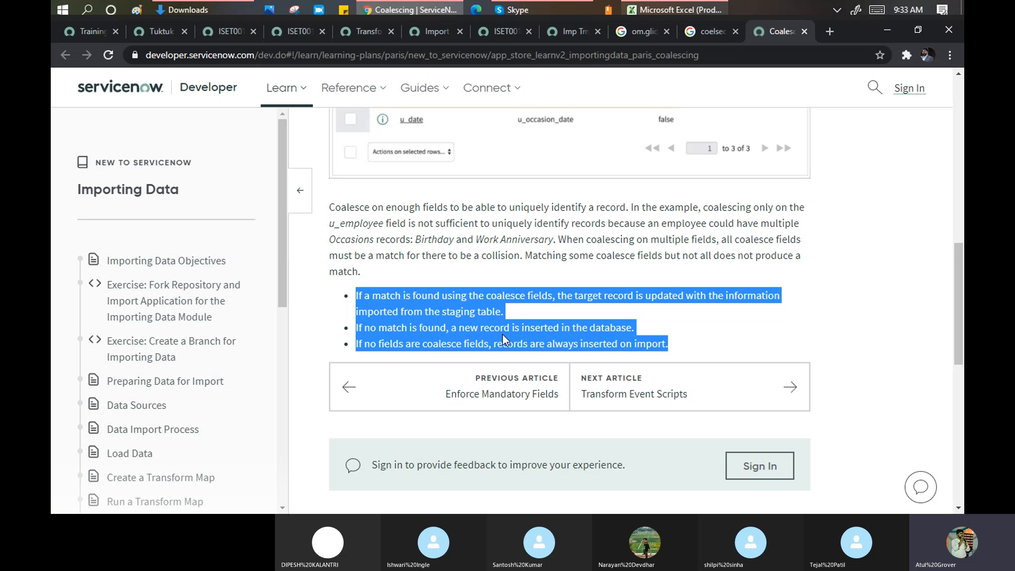
- Compare the Dnow description in E5 with the Tuktuk name in L5 across columns E and L
{"action": "left_click", "coordinate": [687, 13]}
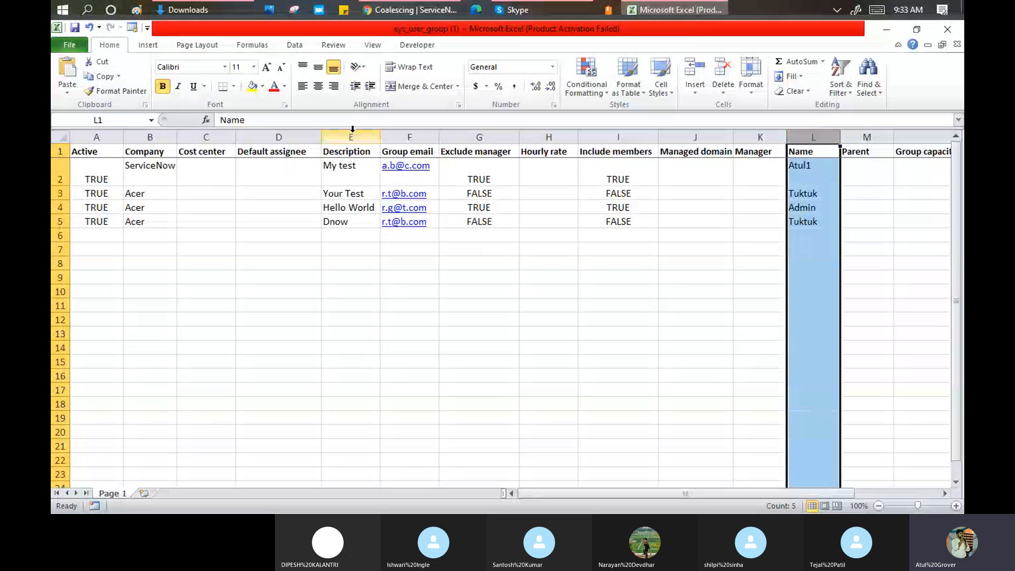
{"action": "left_click", "coordinate": [352, 137]}
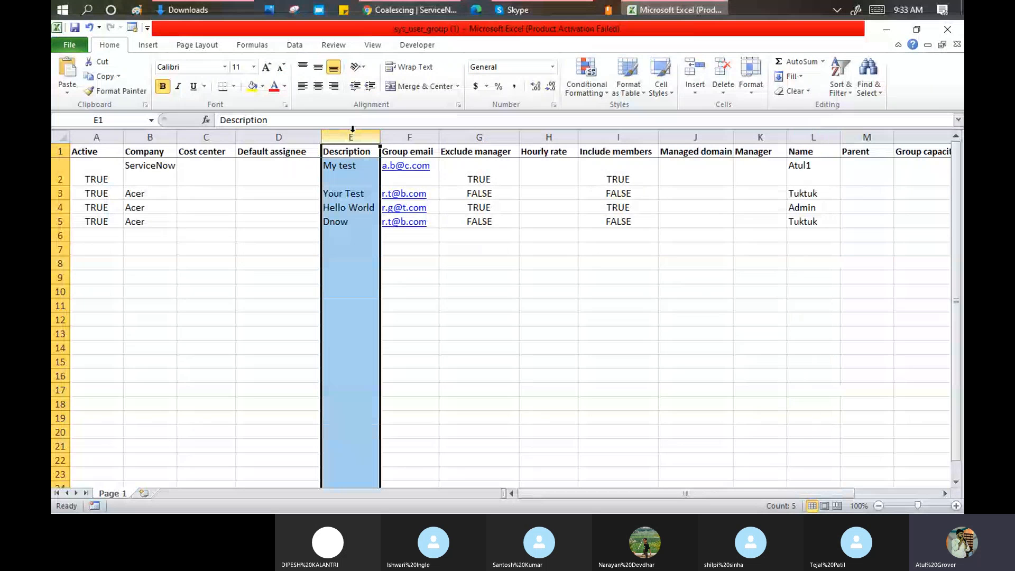
{"action": "left_click", "coordinate": [341, 223]}
{"action": "left_click", "coordinate": [793, 222]}
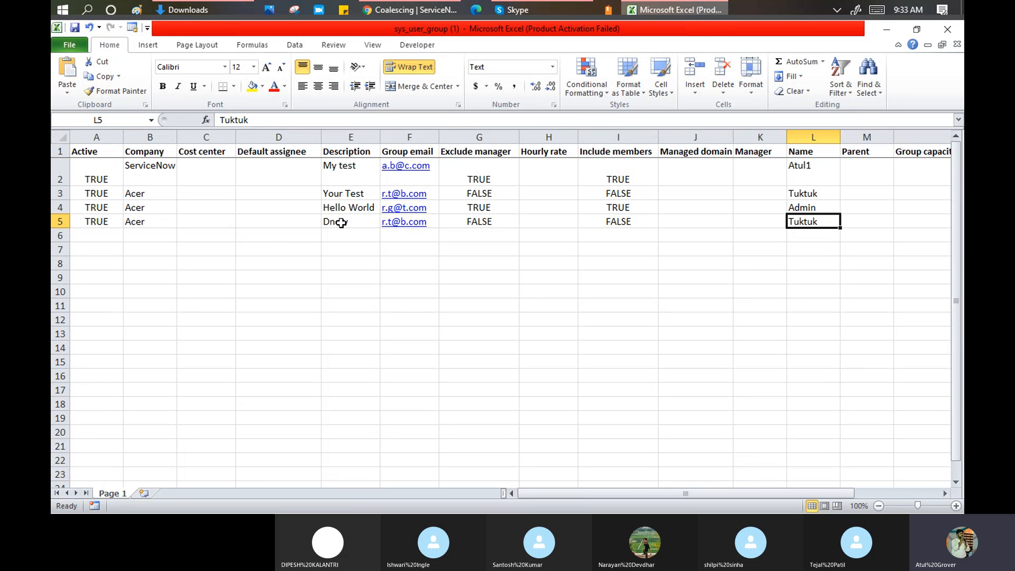
{"action": "left_click", "coordinate": [348, 134]}
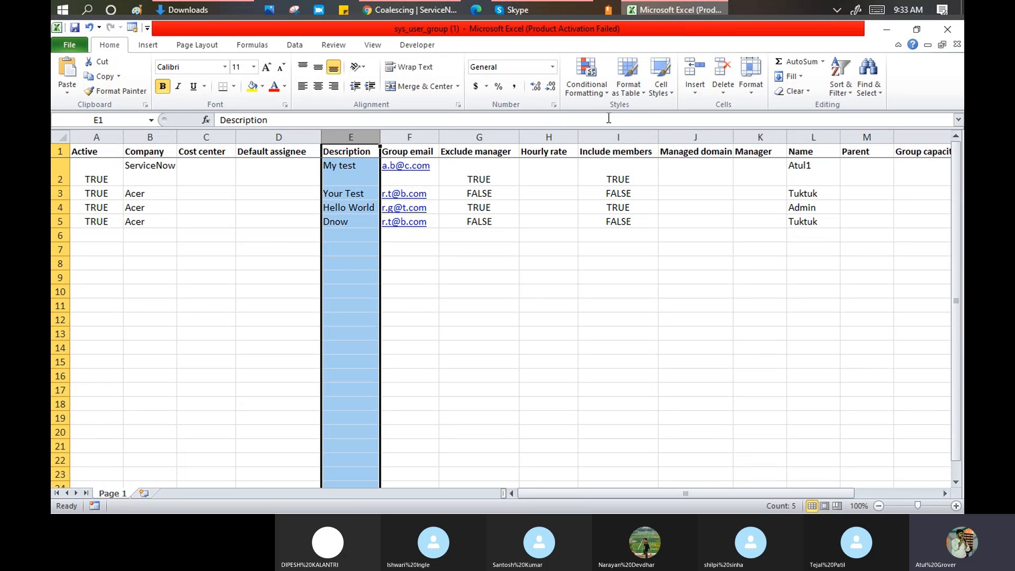
{"action": "left_click", "coordinate": [821, 133]}
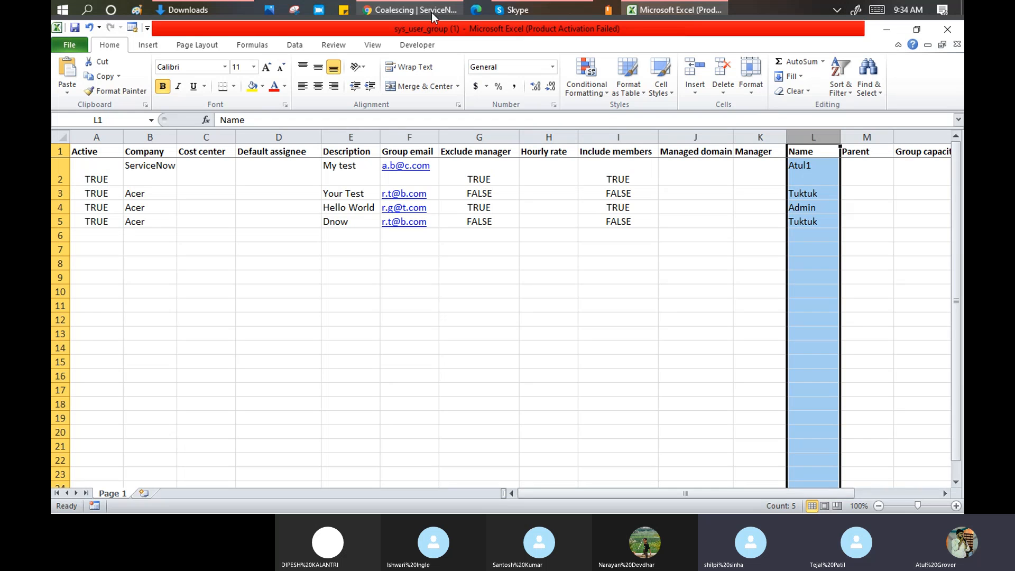
- Return to the Coalescing article and scroll through it once more
{"action": "left_click", "coordinate": [413, 9]}
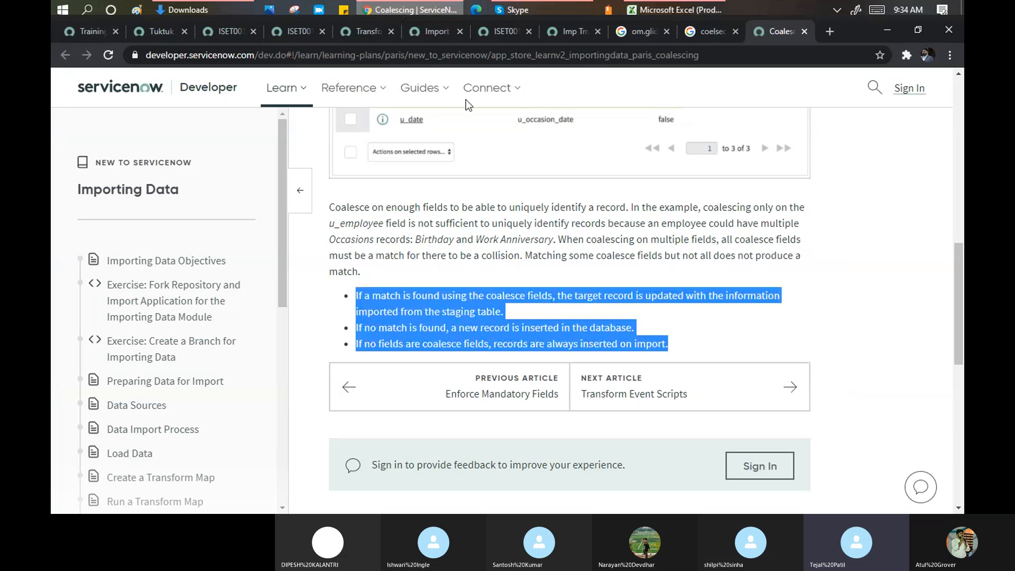
{"action": "scroll", "coordinate": [411, 259], "scroll_direction": "down", "scroll_amount": 3}
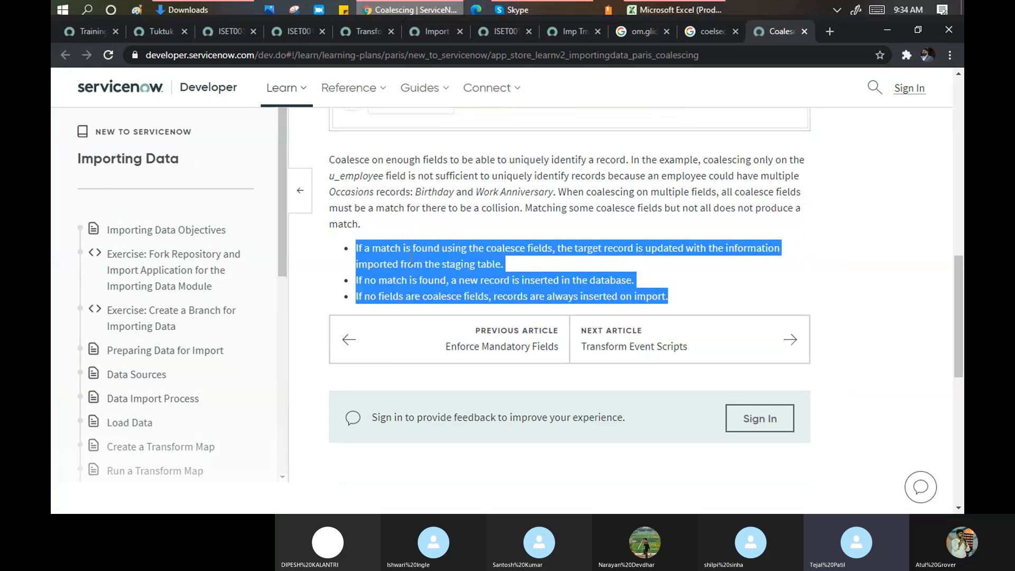
{"action": "scroll", "coordinate": [411, 260], "scroll_direction": "down", "scroll_amount": 3}
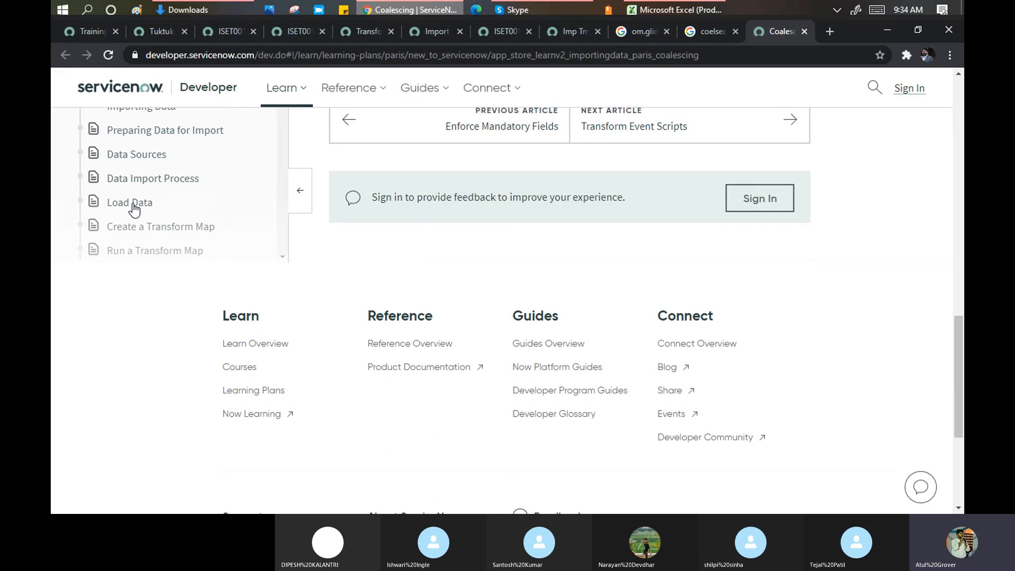
{"action": "scroll", "coordinate": [152, 201], "scroll_direction": "up", "scroll_amount": 3}
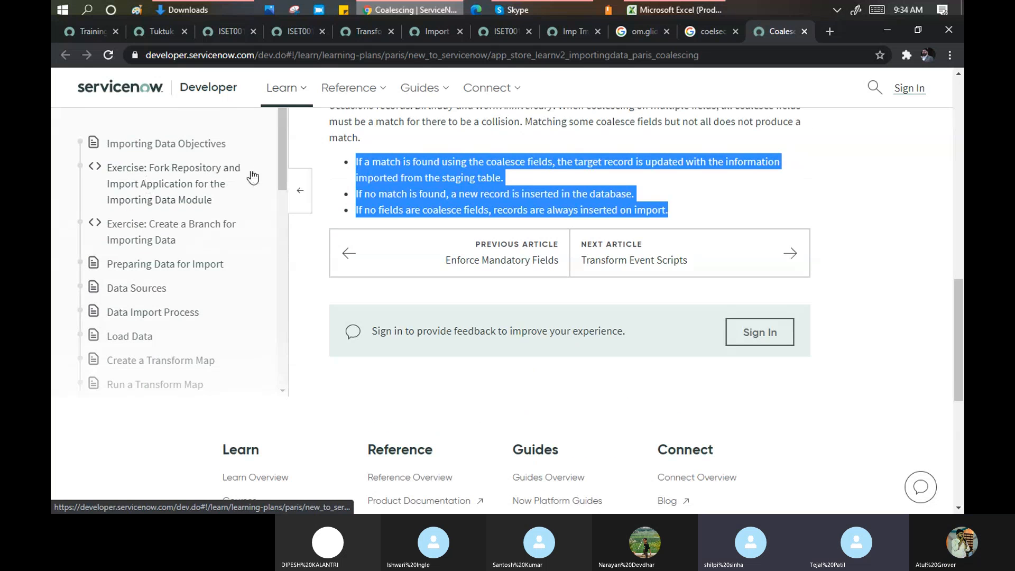
{"action": "left_click_drag", "start_coordinate": [284, 128], "coordinate": [288, 167]}
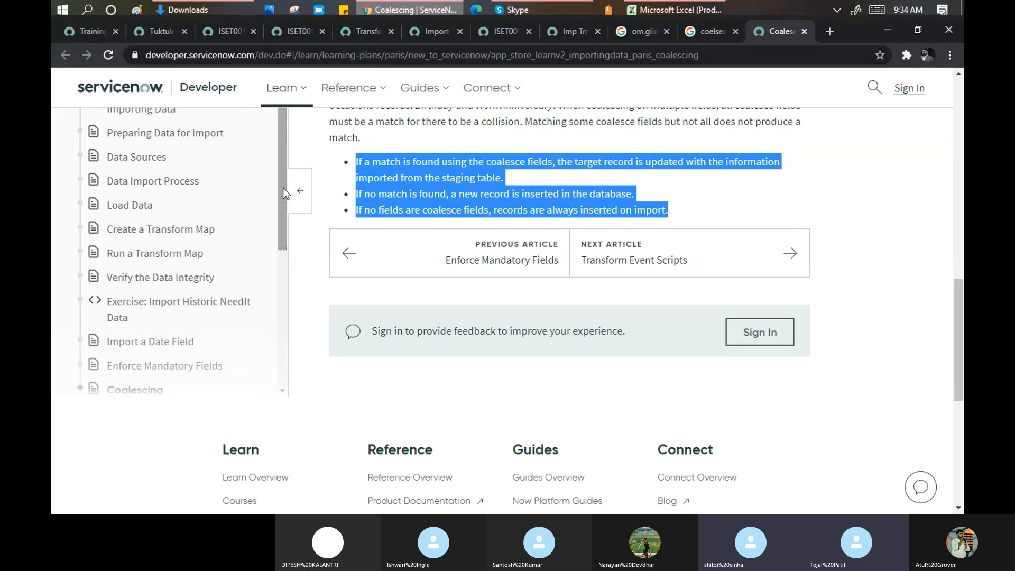
- Open Create a Transform Map and read down through Auto Map Matching Fields and Mapping Assist
{"action": "left_click", "coordinate": [138, 229]}
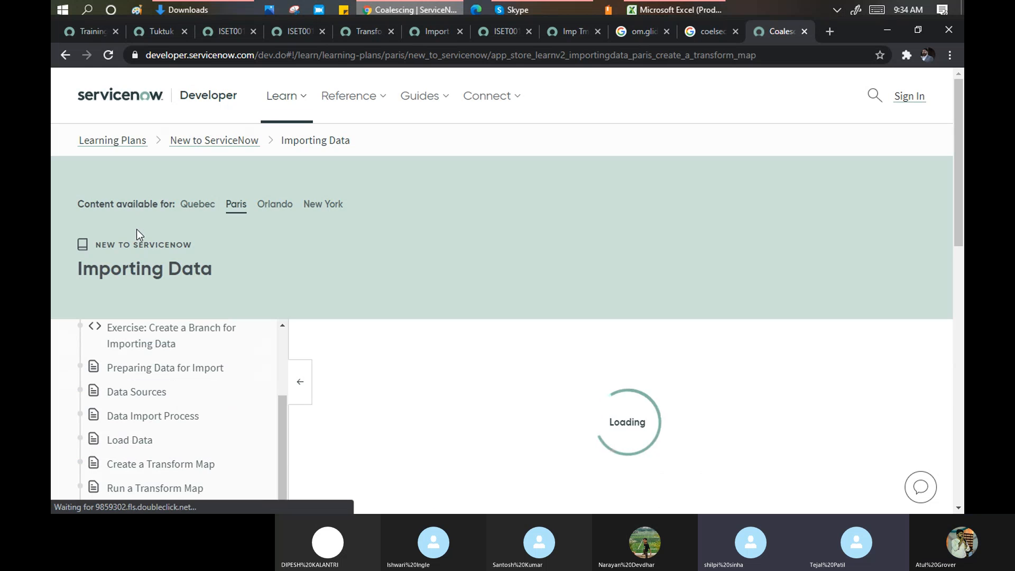
{"action": "scroll", "coordinate": [386, 359], "scroll_direction": "down", "scroll_amount": 1}
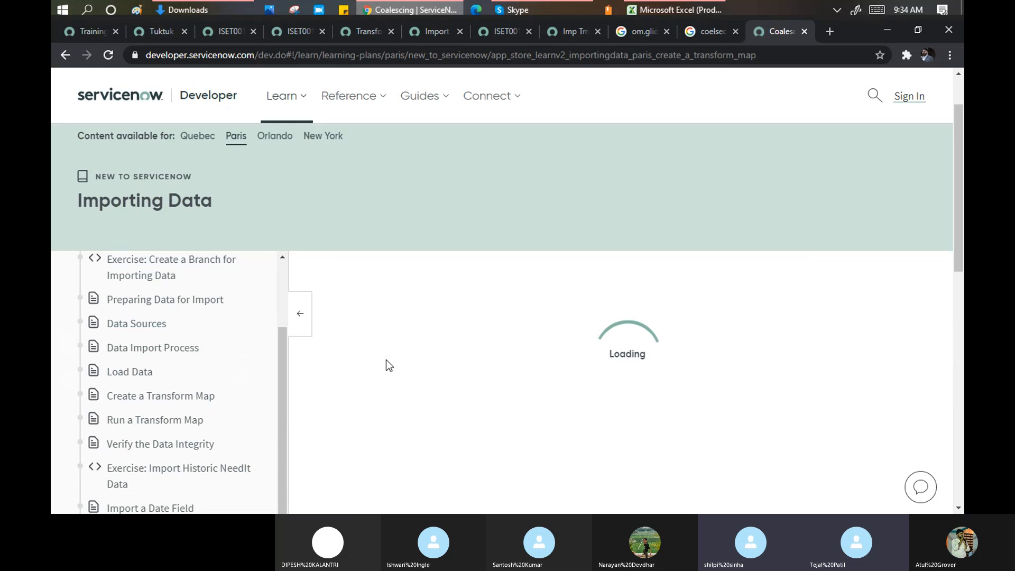
{"action": "scroll", "coordinate": [386, 359], "scroll_direction": "down", "scroll_amount": 1}
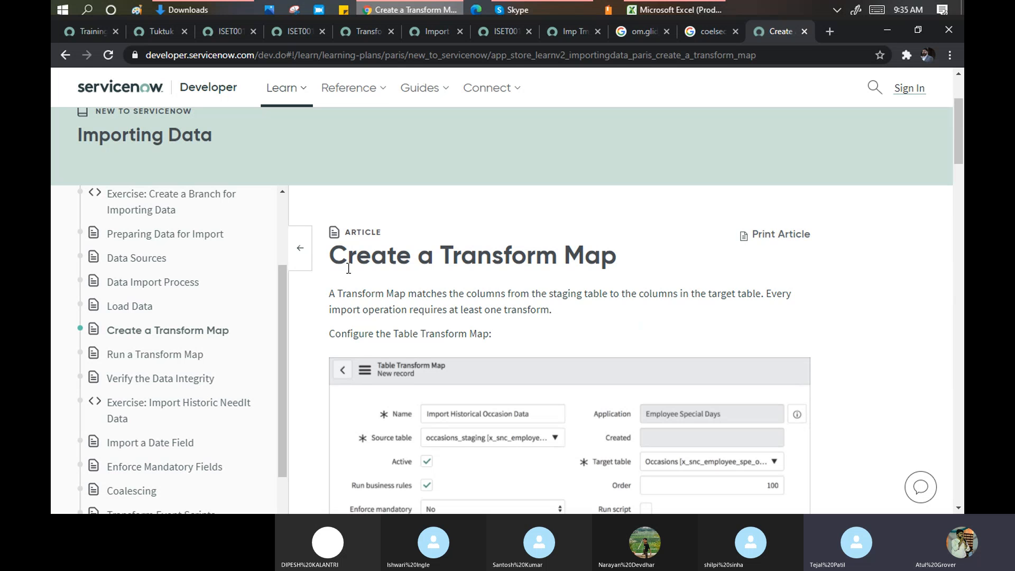
{"action": "scroll", "coordinate": [348, 307], "scroll_direction": "down", "scroll_amount": 1}
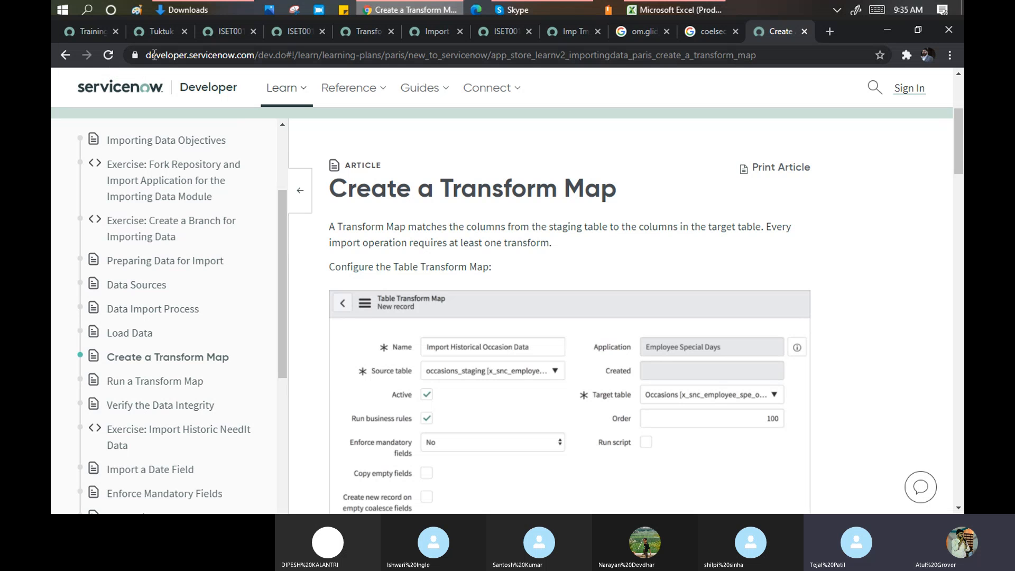
{"action": "scroll", "coordinate": [282, 194], "scroll_direction": "up", "scroll_amount": 2}
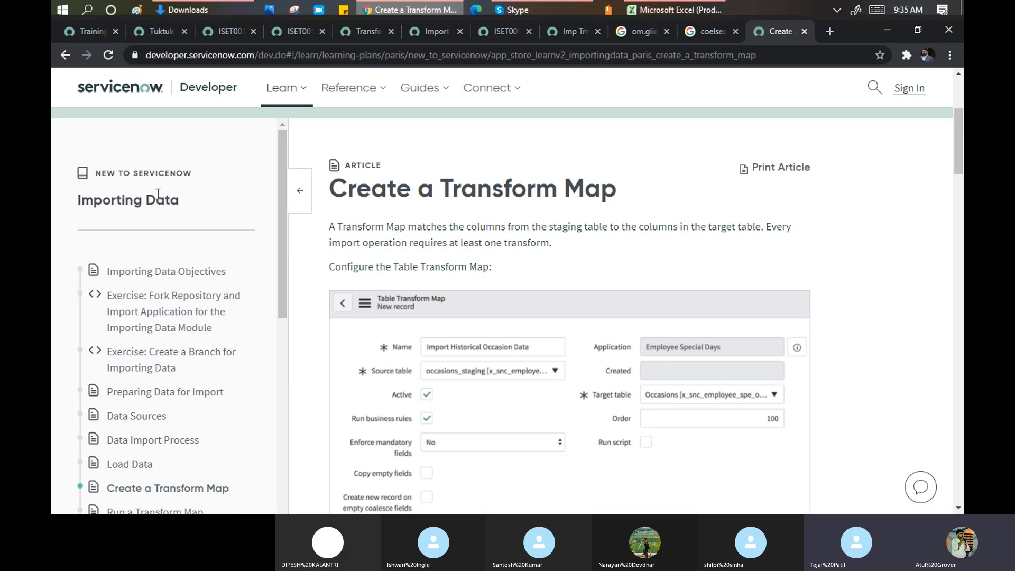
{"action": "scroll", "coordinate": [166, 240], "scroll_direction": "down", "scroll_amount": 6}
{"action": "scroll", "coordinate": [166, 241], "scroll_direction": "down", "scroll_amount": 2}
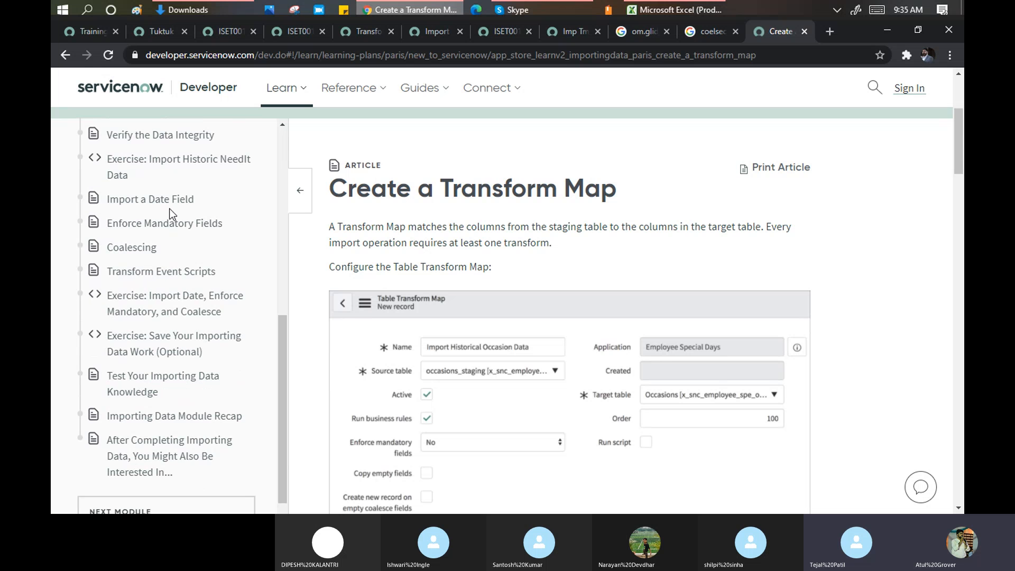
{"action": "scroll", "coordinate": [466, 265], "scroll_direction": "down", "scroll_amount": 2}
{"action": "scroll", "coordinate": [463, 263], "scroll_direction": "down", "scroll_amount": 7}
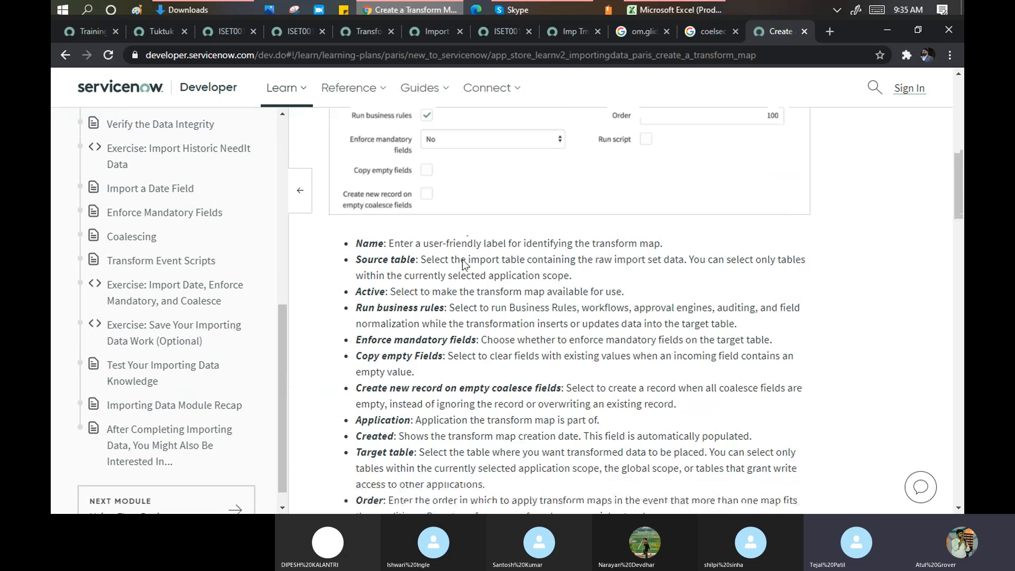
{"action": "scroll", "coordinate": [463, 259], "scroll_direction": "down", "scroll_amount": 3}
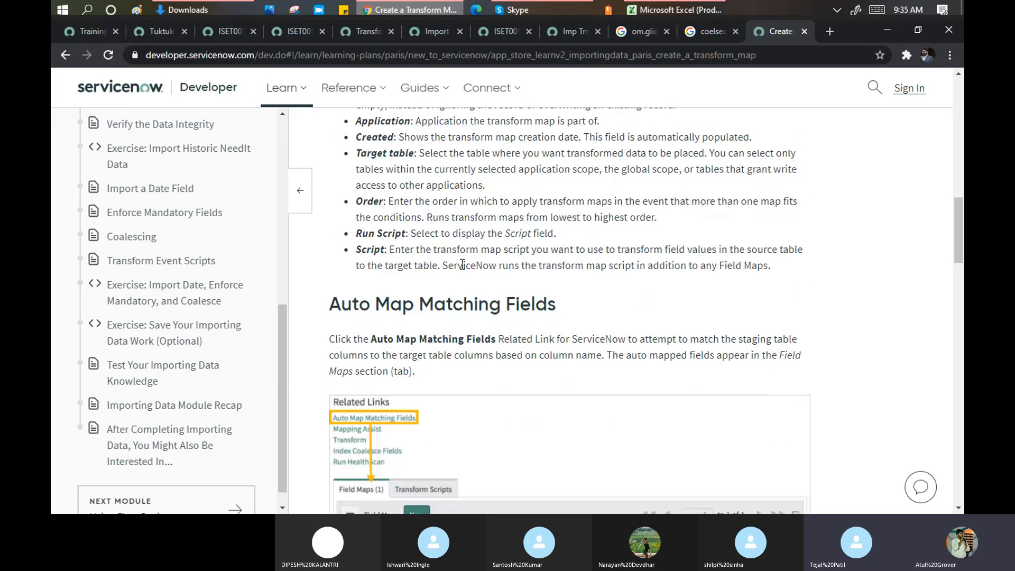
{"action": "scroll", "coordinate": [463, 259], "scroll_direction": "down", "scroll_amount": 2}
{"action": "scroll", "coordinate": [513, 191], "scroll_direction": "down", "scroll_amount": 8}
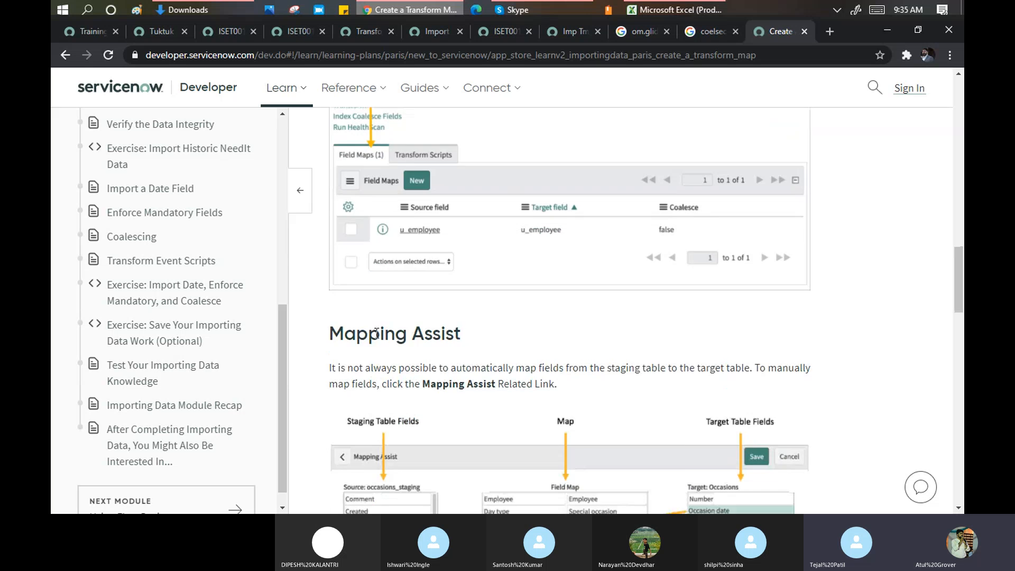
{"action": "scroll", "coordinate": [416, 268], "scroll_direction": "down", "scroll_amount": 10}
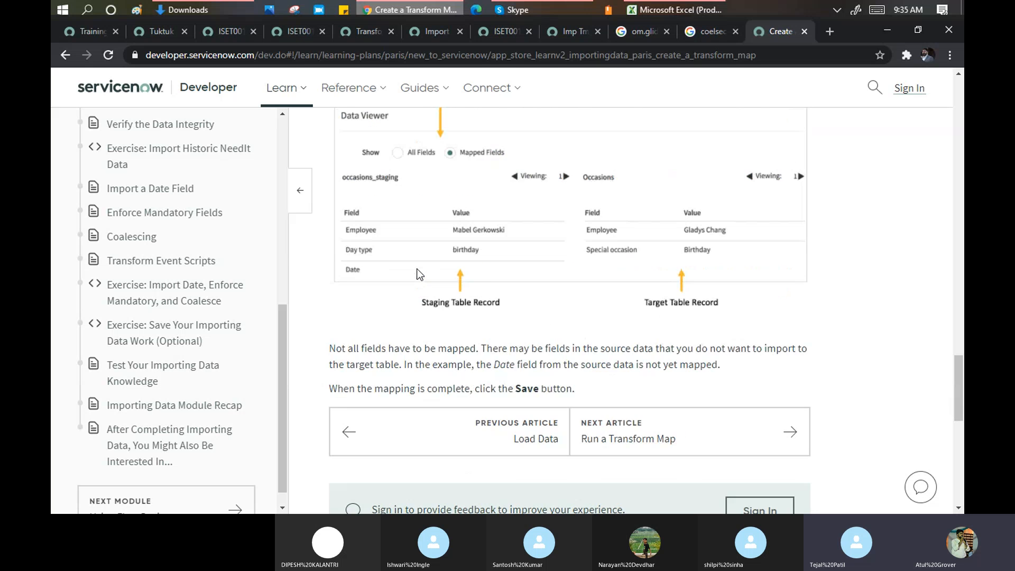
{"action": "scroll", "coordinate": [444, 235], "scroll_direction": "down", "scroll_amount": 4}
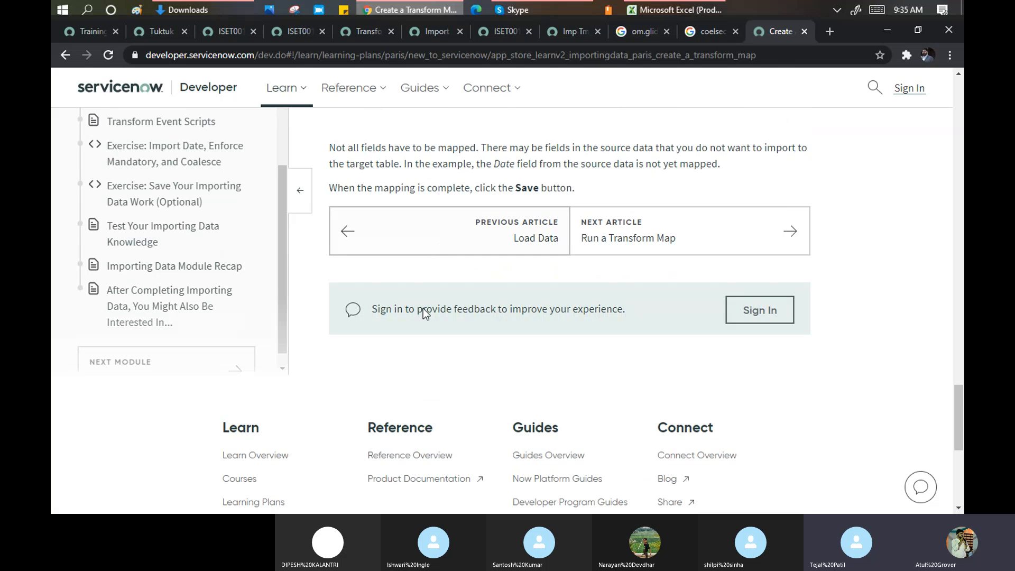
- On the training instance, search the navigator for 'transform map' and open the Transform Maps list
{"action": "left_click", "coordinate": [90, 30]}
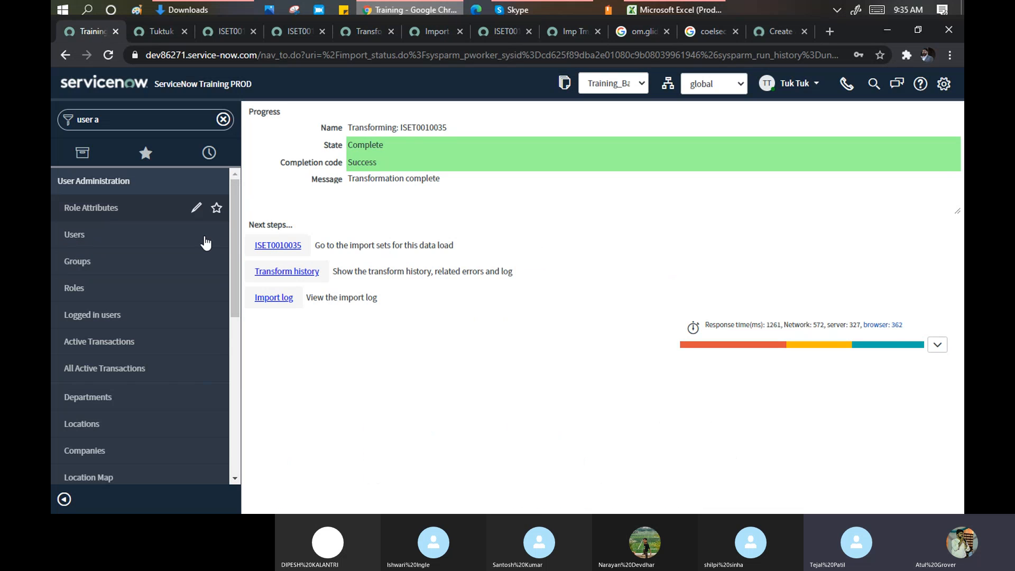
{"action": "left_click", "coordinate": [125, 124]}
{"action": "type", "text": "tra"}
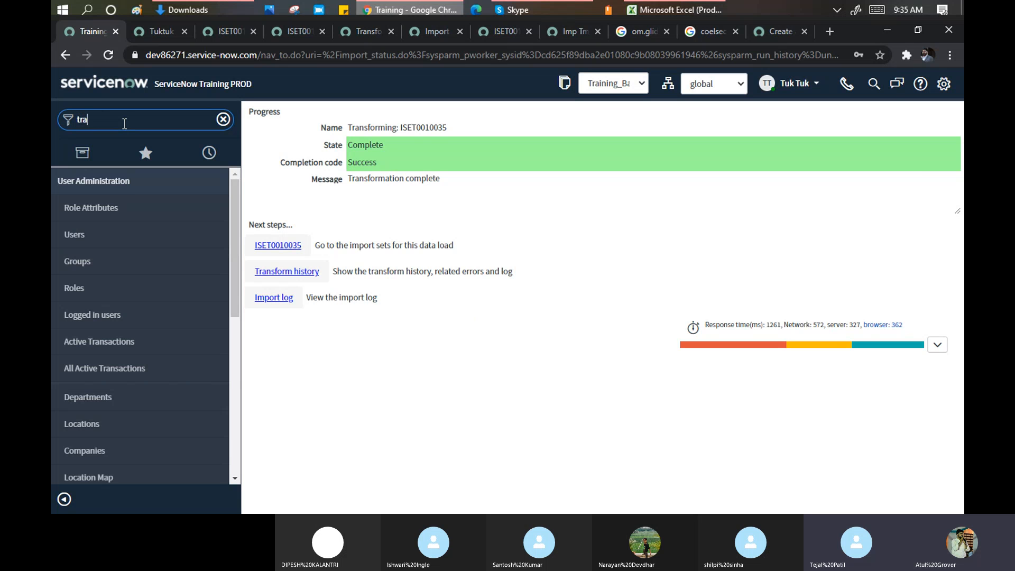
{"action": "type", "text": "nsf"}
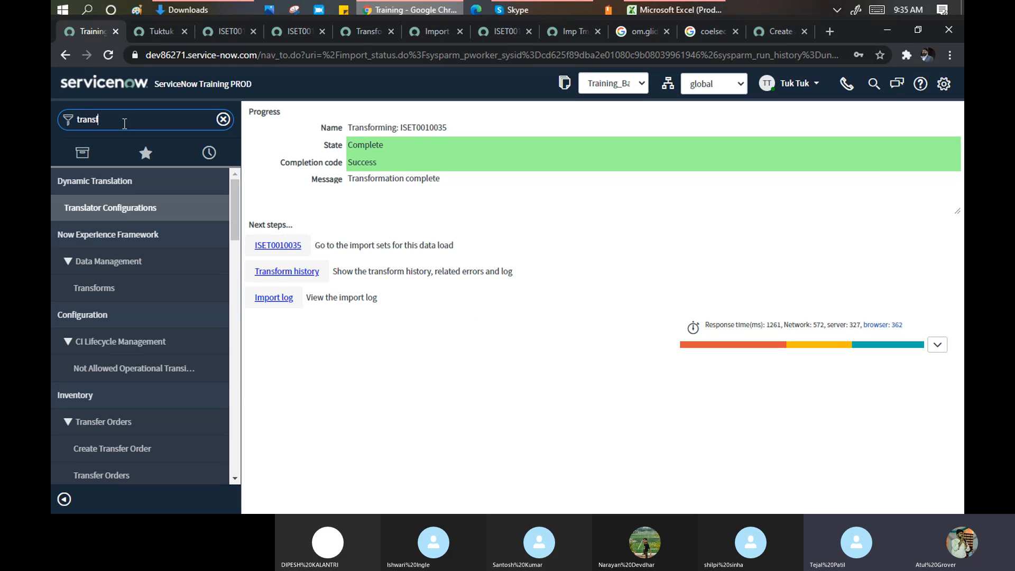
{"action": "type", "text": "orm map"}
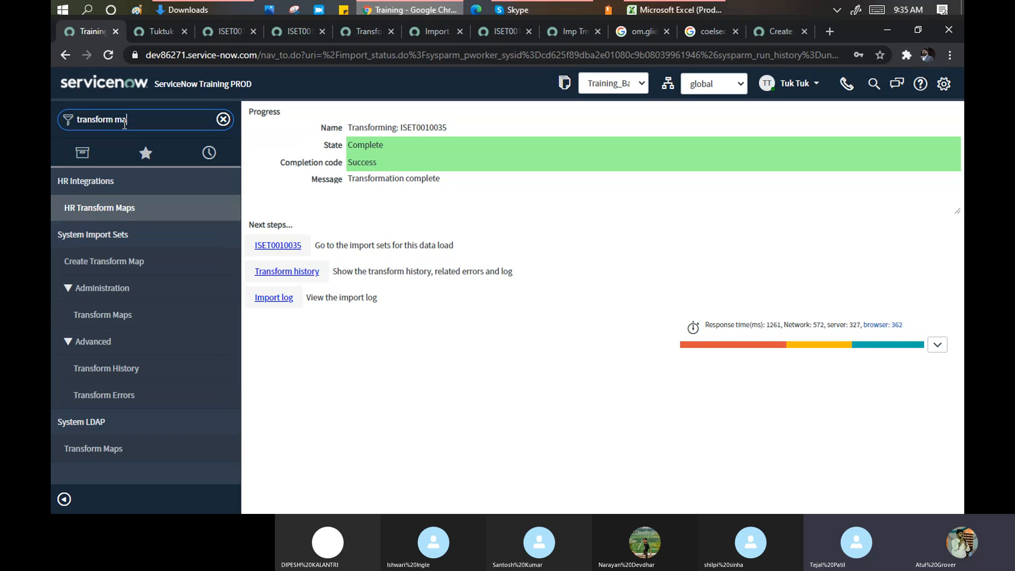
{"action": "left_click", "coordinate": [119, 314]}
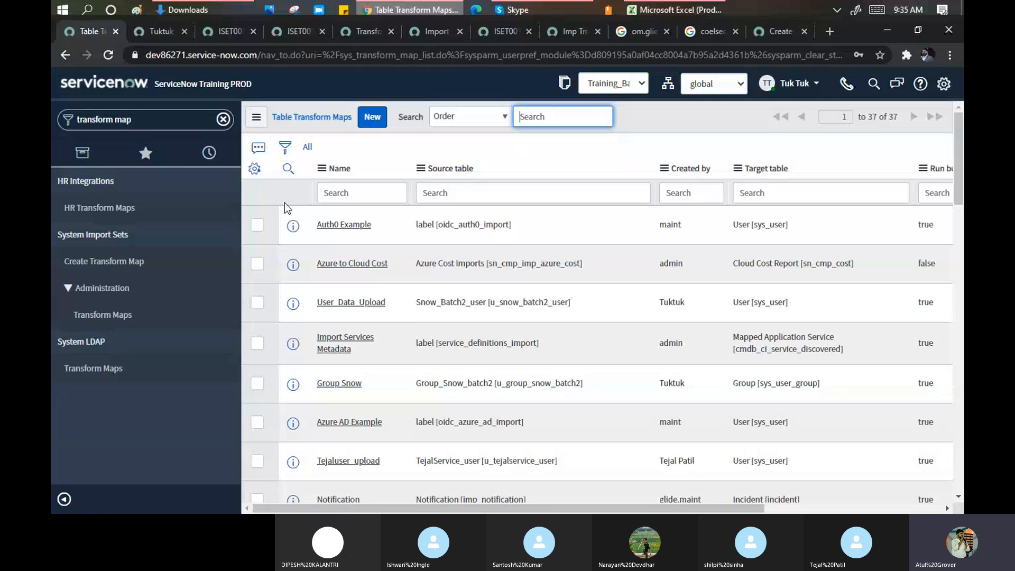
- Filter the navigator for 'run t' and open the Run Transform page
{"action": "left_click", "coordinate": [141, 120]}
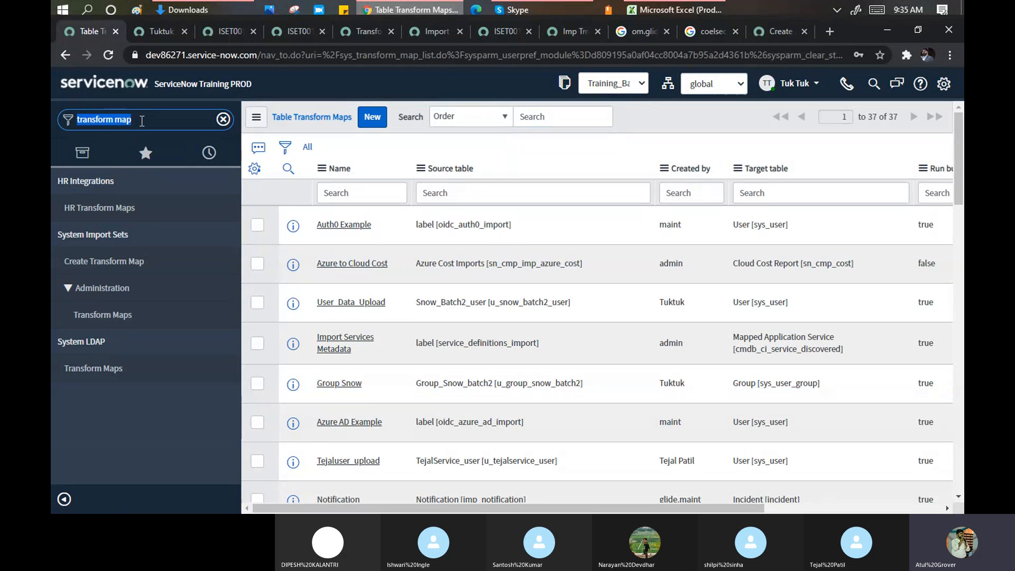
{"action": "type", "text": "run t"}
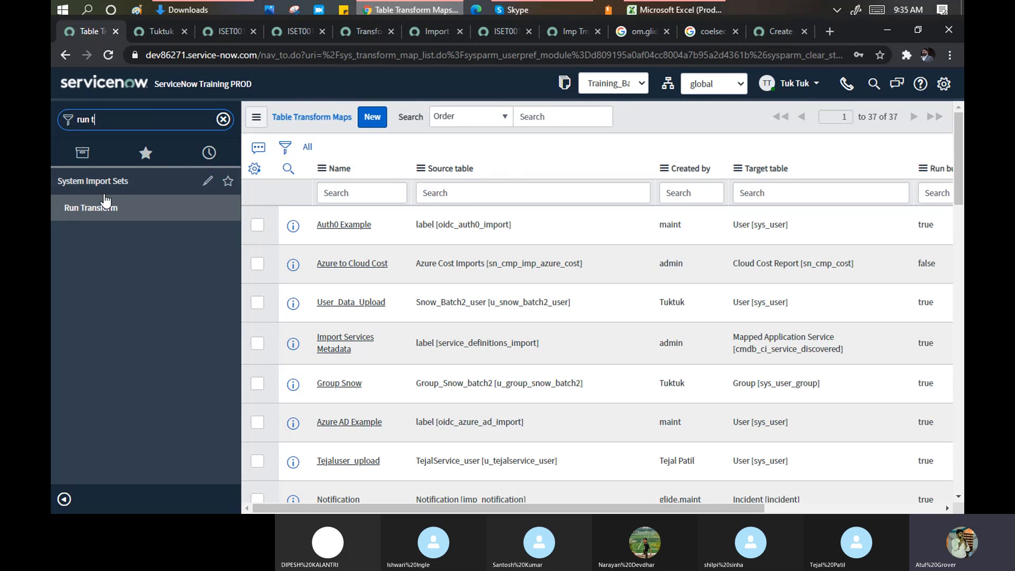
{"action": "left_click", "coordinate": [103, 207]}
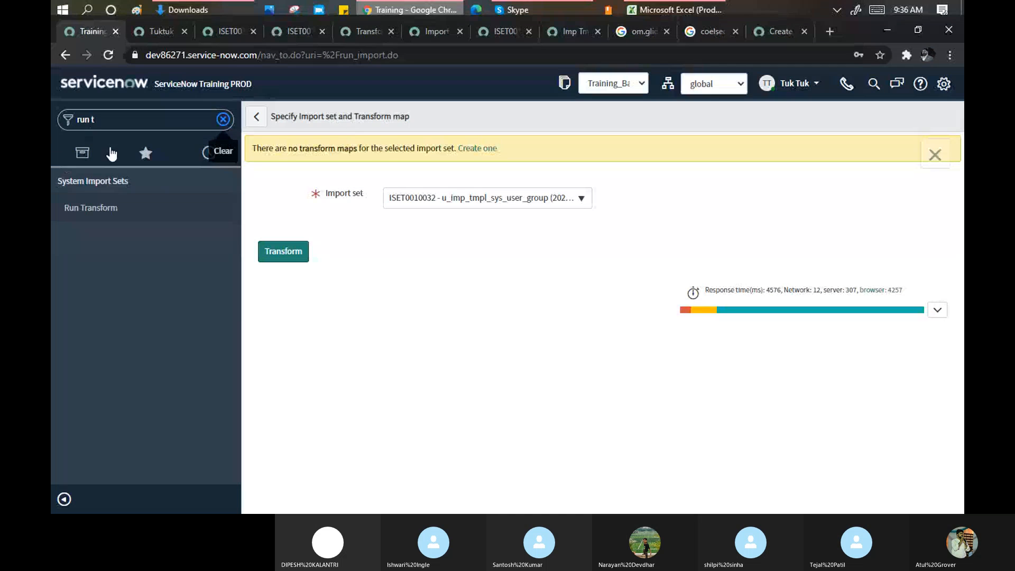
- Open System Import Sets > Load Data with the Data source option selected, then switch to Skype
{"action": "left_click", "coordinate": [223, 119]}
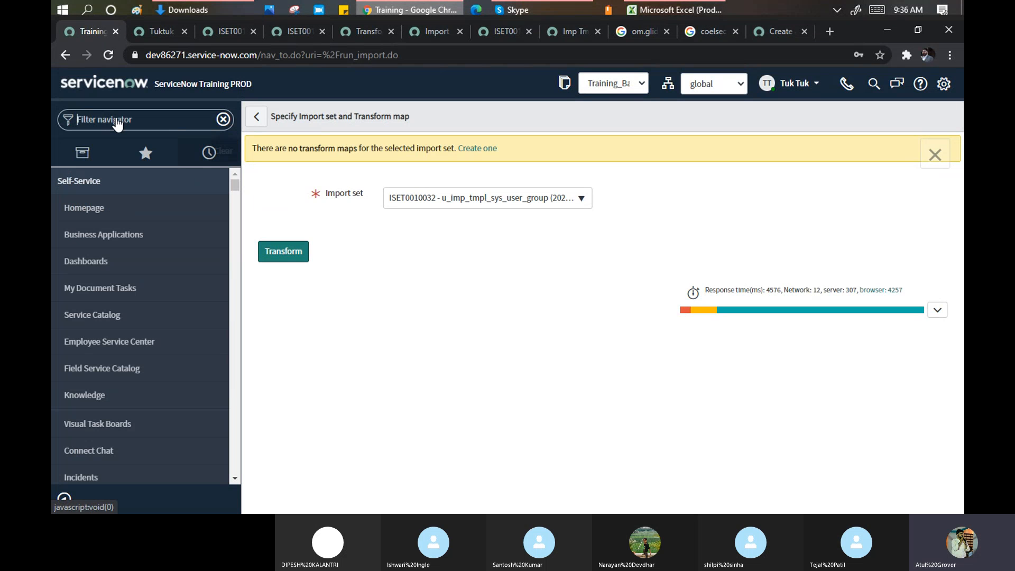
{"action": "type", "text": "load da"}
{"action": "key", "text": "ctrl+a"}
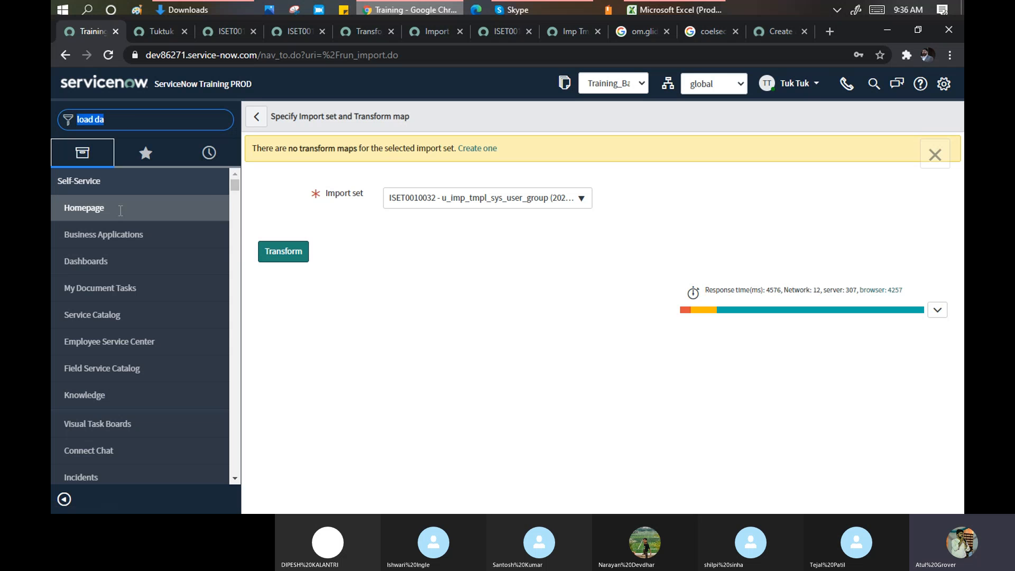
{"action": "left_click", "coordinate": [90, 213]}
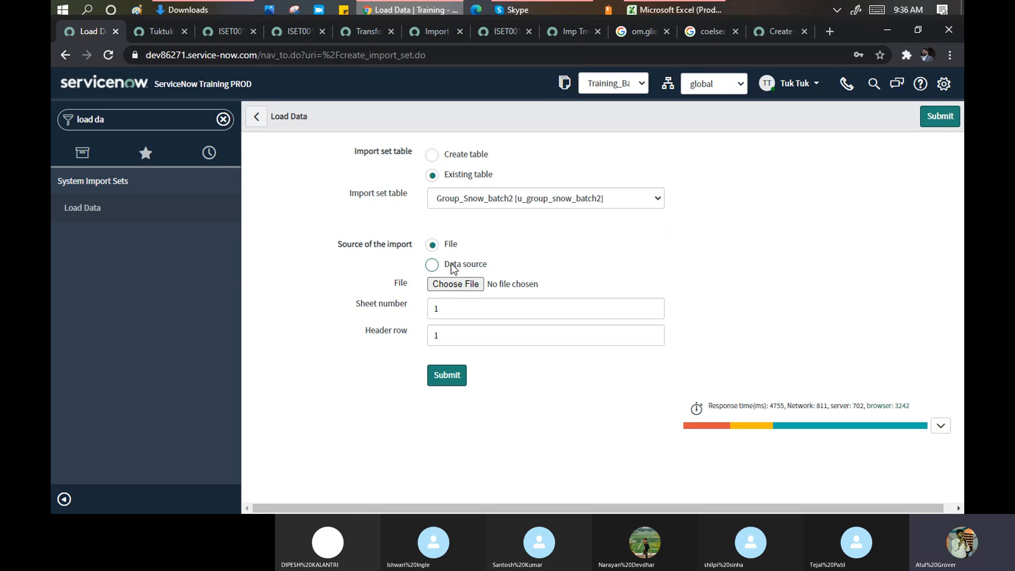
{"action": "left_click", "coordinate": [432, 265]}
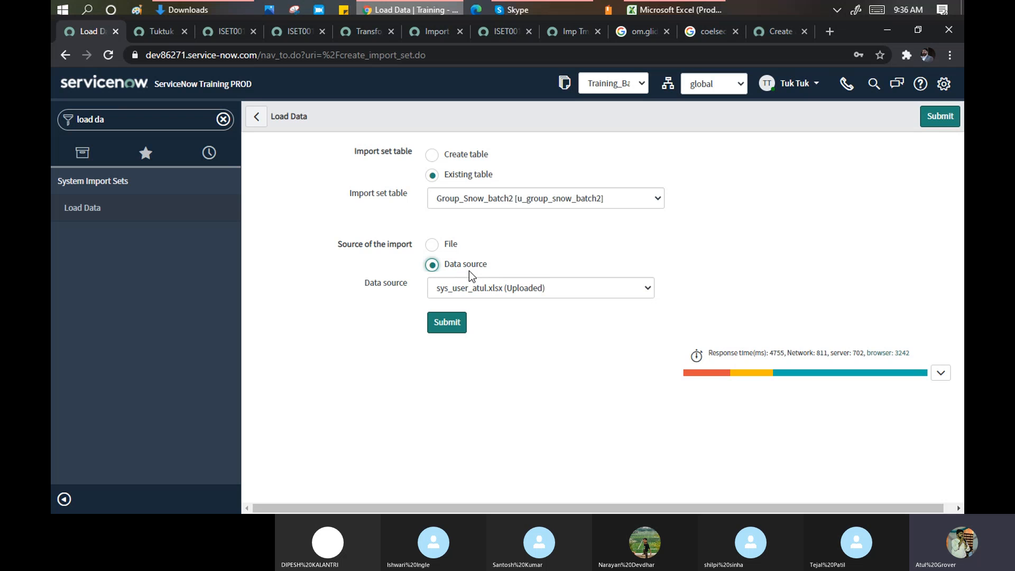
{"action": "left_click", "coordinate": [527, 9]}
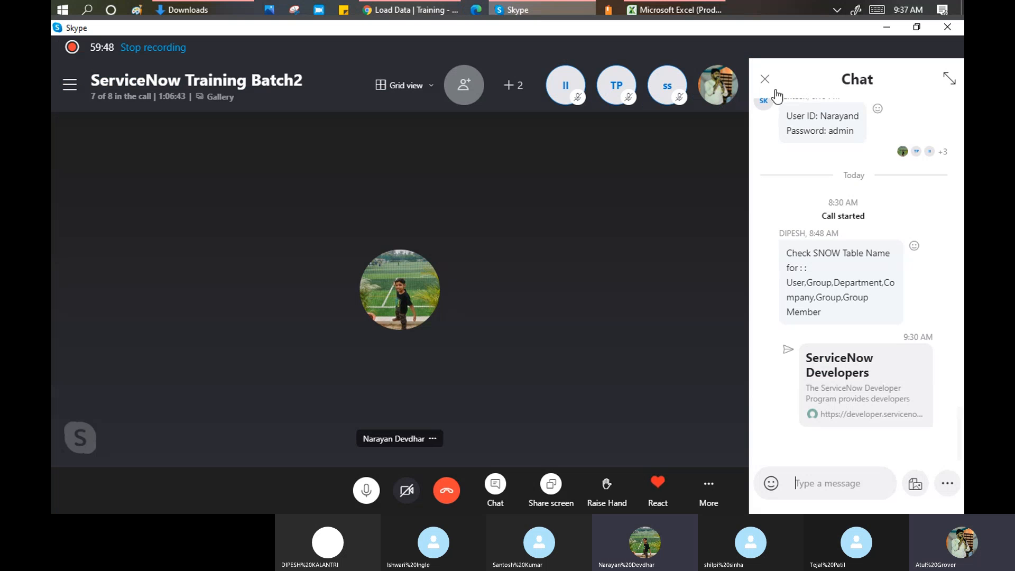
- Close the Skype call's chat panel and open the More (…) call options menu
{"action": "left_click", "coordinate": [763, 82]}
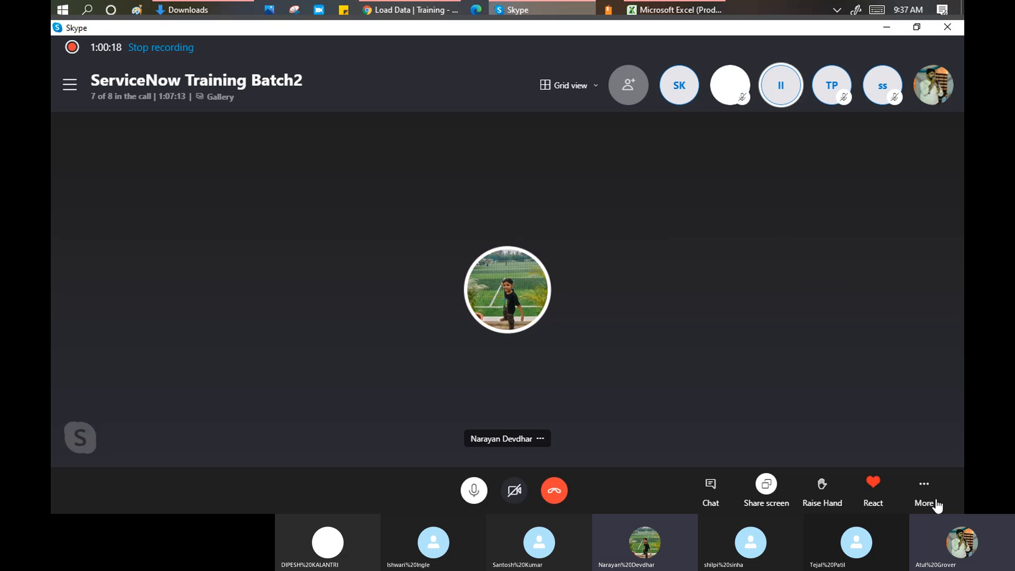
{"action": "left_click", "coordinate": [926, 485]}
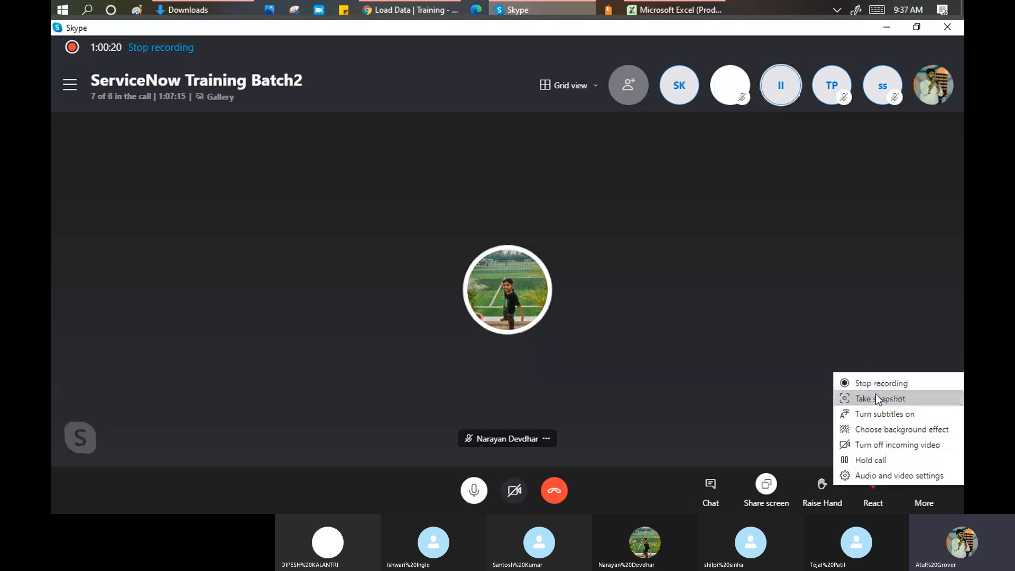